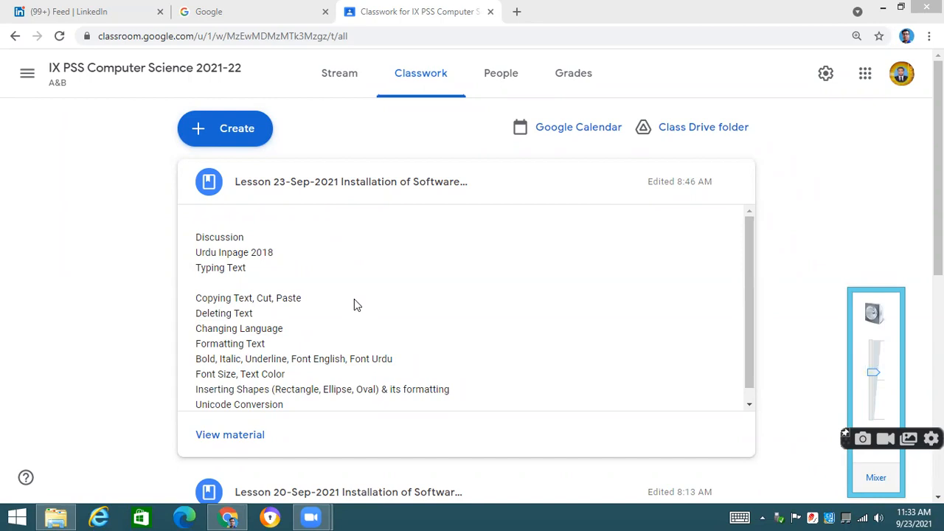
# - Review the 20-Sep-2021 lesson, highlighting its topics from Urdu Inpage 2018 through Creating a New File
pyautogui.click(433, 186)
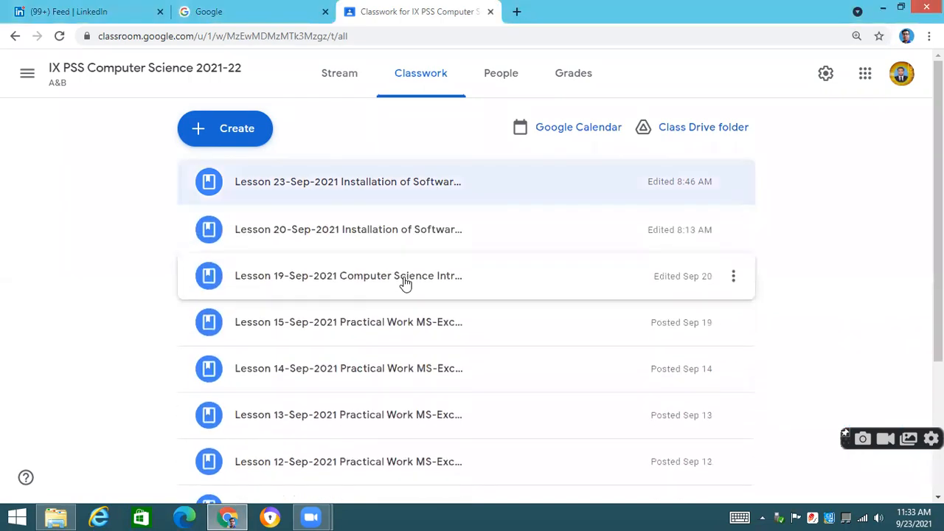
pyautogui.click(396, 237)
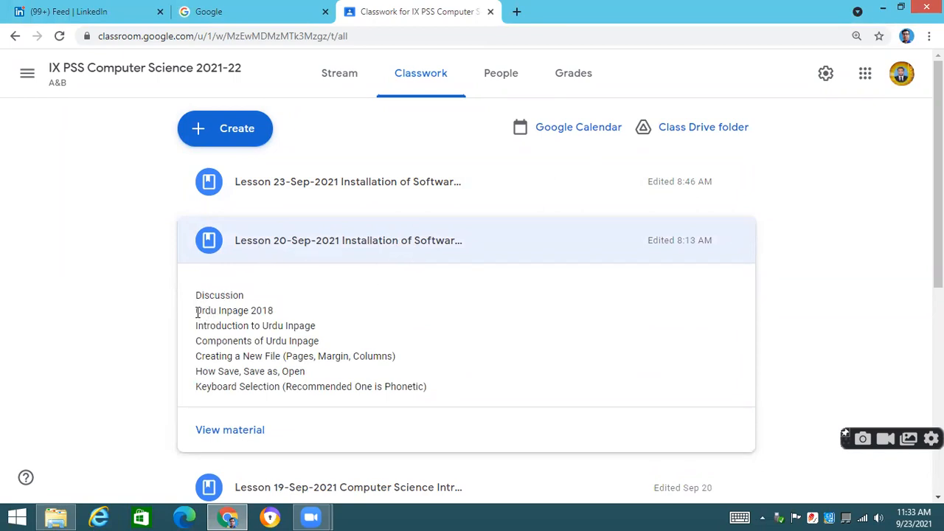
pyautogui.moveTo(196, 310); pyautogui.dragTo(270, 311)
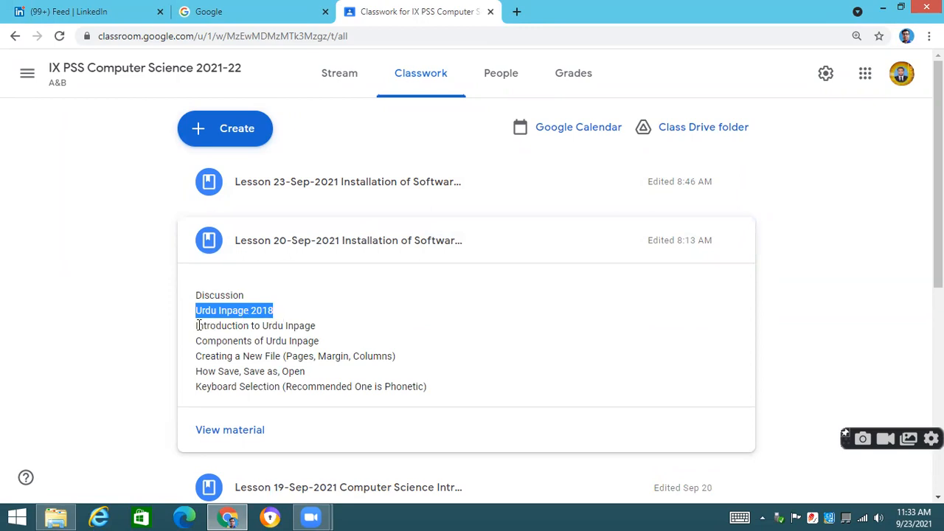
pyautogui.moveTo(197, 325); pyautogui.dragTo(317, 328)
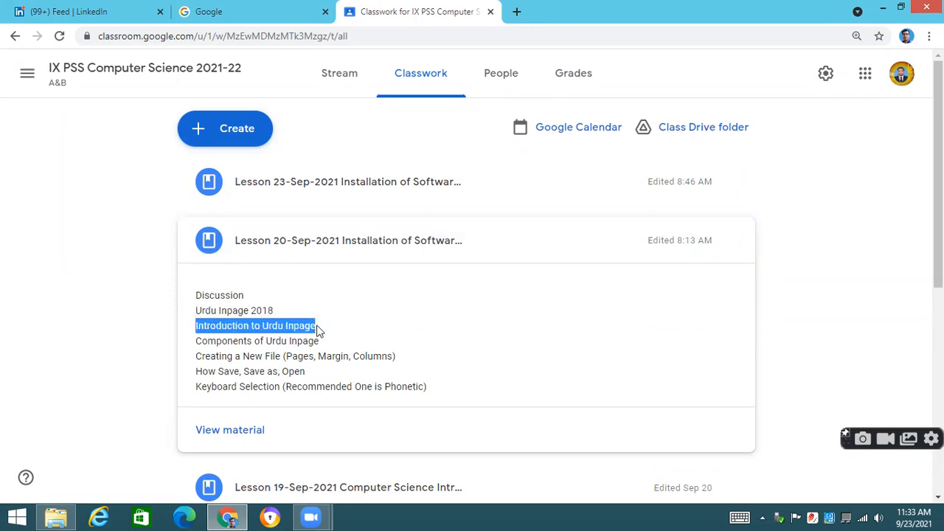
pyautogui.moveTo(197, 341); pyautogui.dragTo(332, 342)
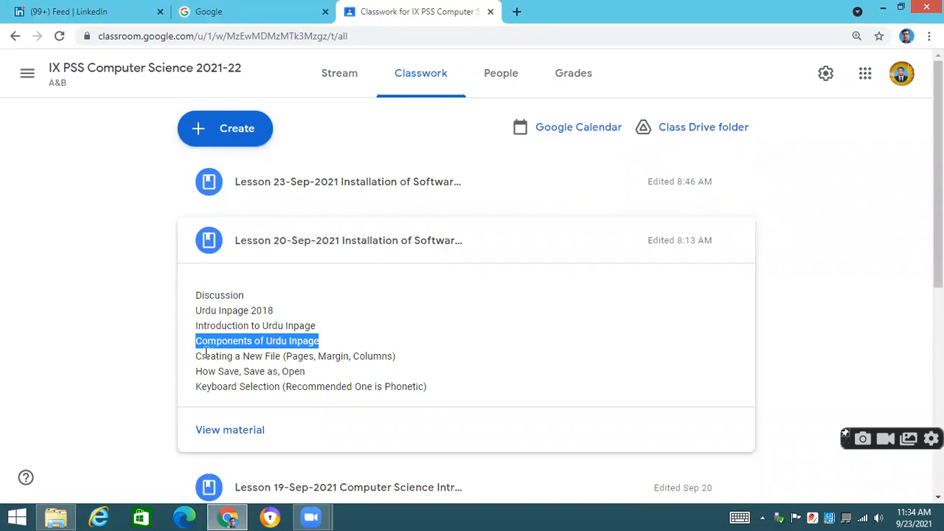
pyautogui.moveTo(198, 354); pyautogui.dragTo(397, 362)
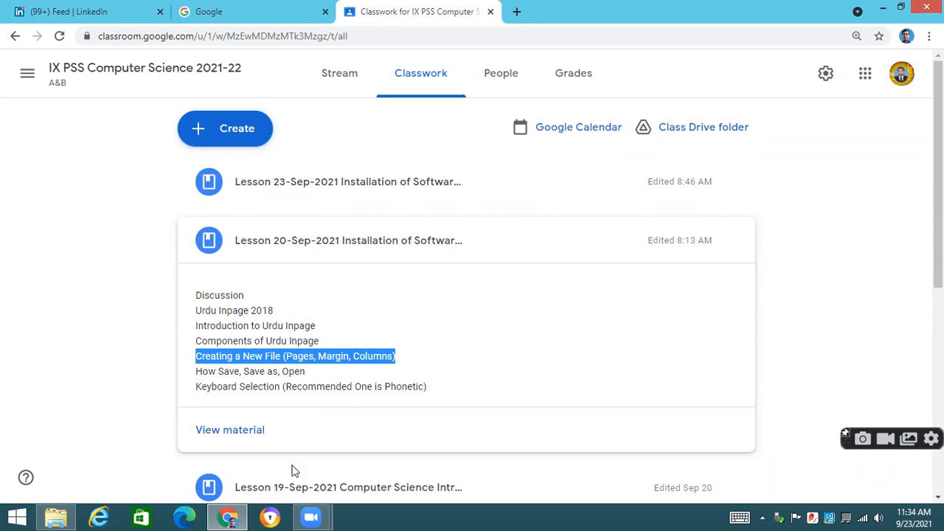
# - Minimize the browser, launch Inpage 2018 from the desktop and dismiss its registry warning
pyautogui.click(878, 11)
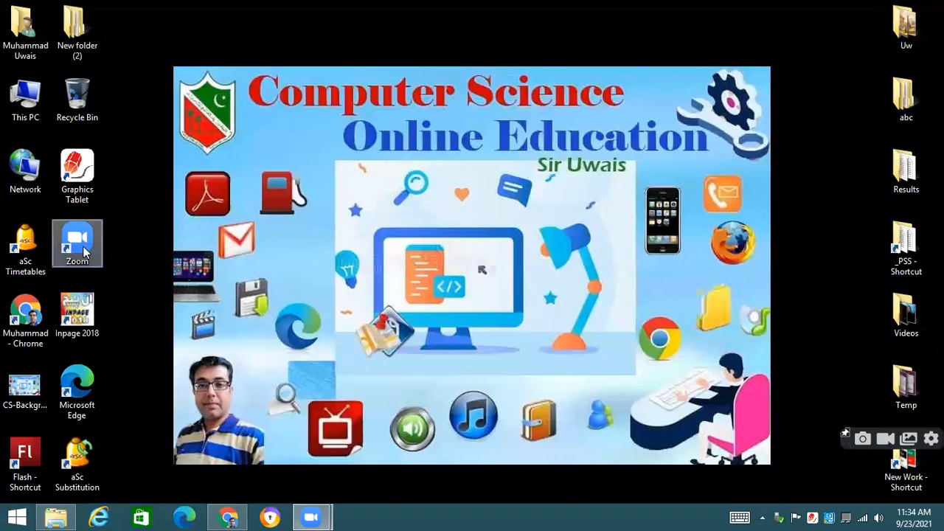
pyautogui.doubleClick(82, 310)
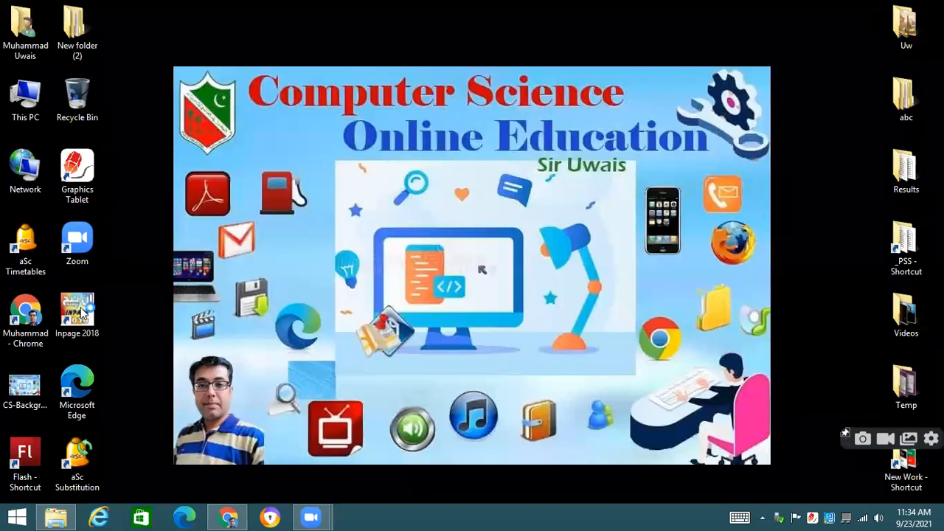
pyautogui.click(509, 304)
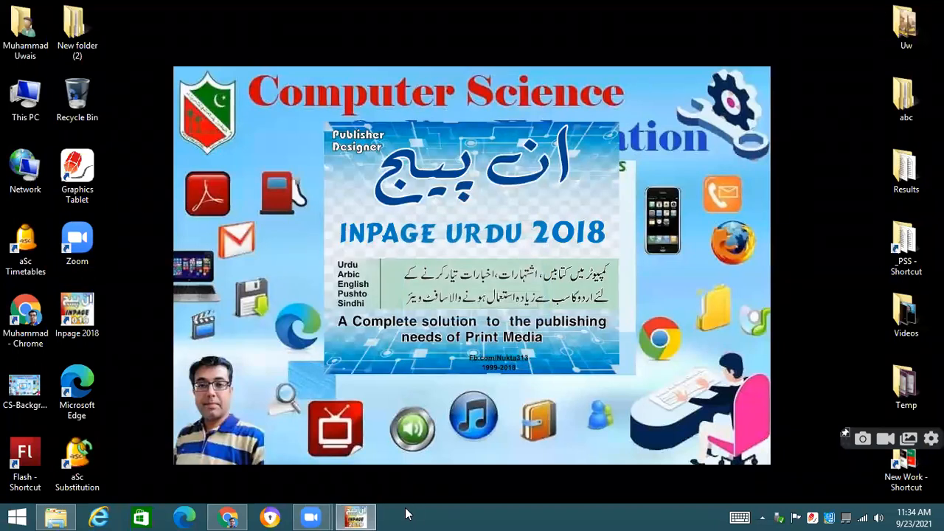
pyautogui.moveTo(303, 516)
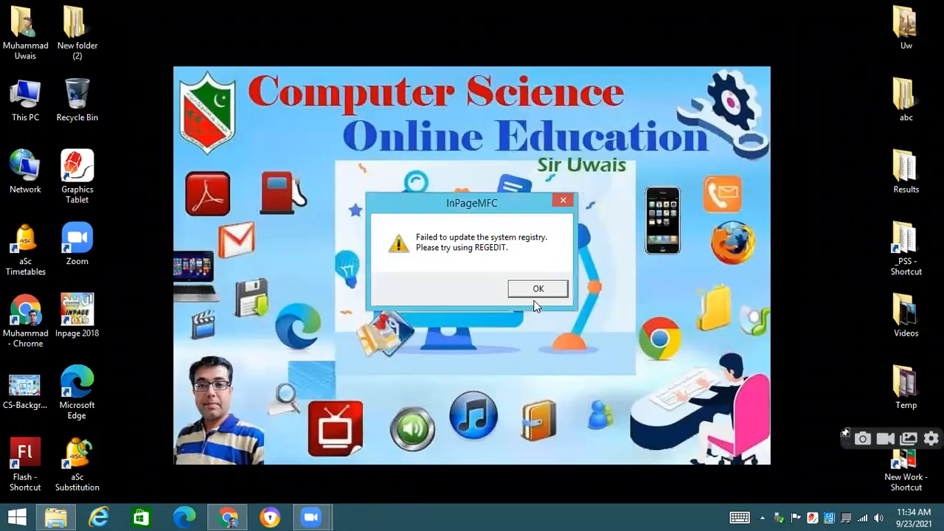
pyautogui.click(535, 290)
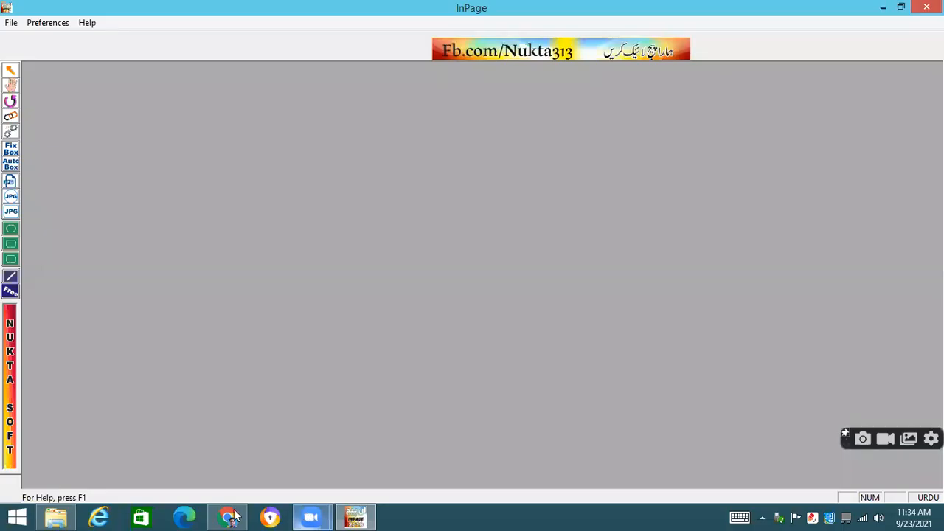
# - Switch back to Google Chrome and review the lesson's Save, Open and Keyboard Selection topics, including the recommended Phonetic layout
pyautogui.click(233, 516)
pyautogui.click(233, 371)
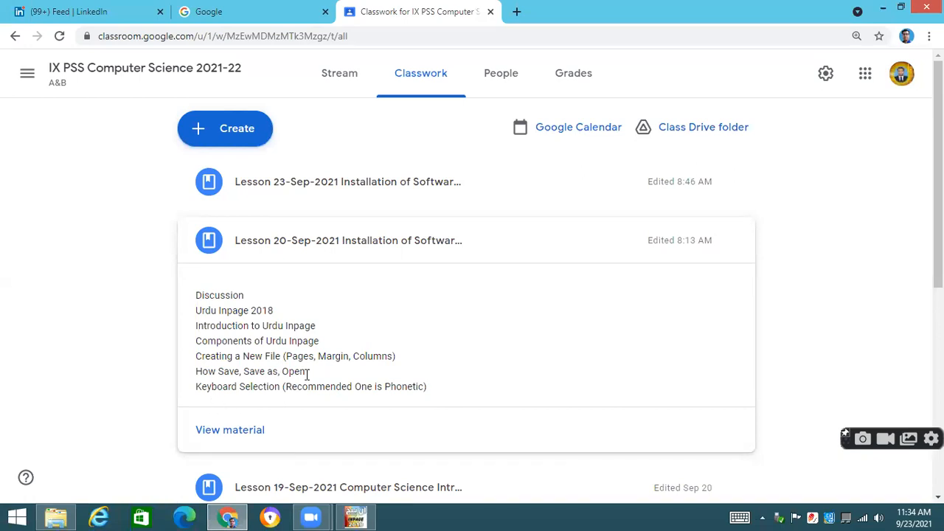
pyautogui.moveTo(197, 387); pyautogui.dragTo(217, 387)
pyautogui.moveTo(286, 387); pyautogui.dragTo(495, 403)
pyautogui.click(445, 392)
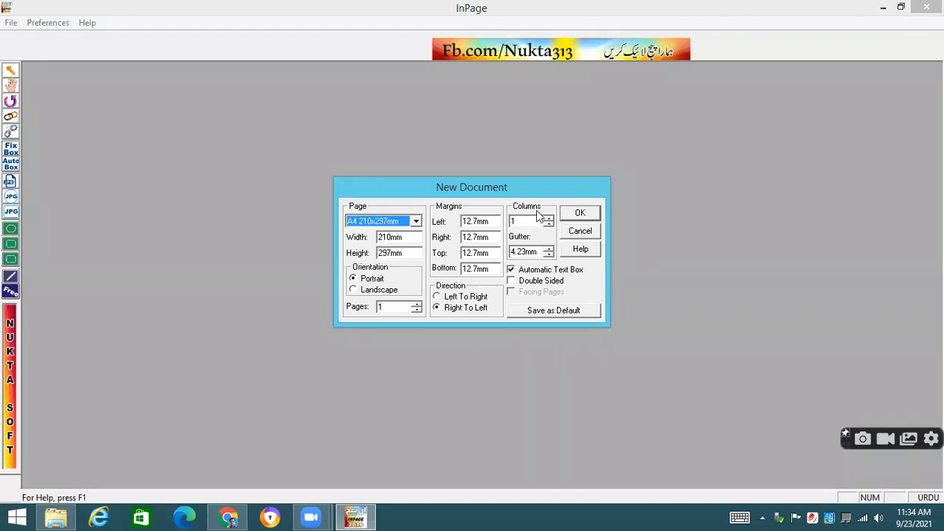
# - Create a one-page A4 portrait document with one column and right-to-left direction, and open its keyboard preferences
pyautogui.click(581, 217)
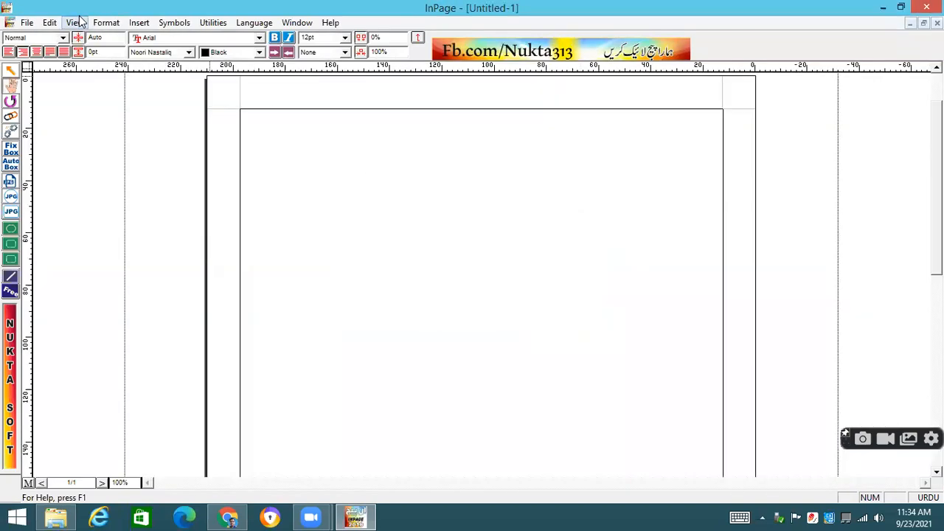
pyautogui.click(27, 23)
pyautogui.moveTo(50, 23)
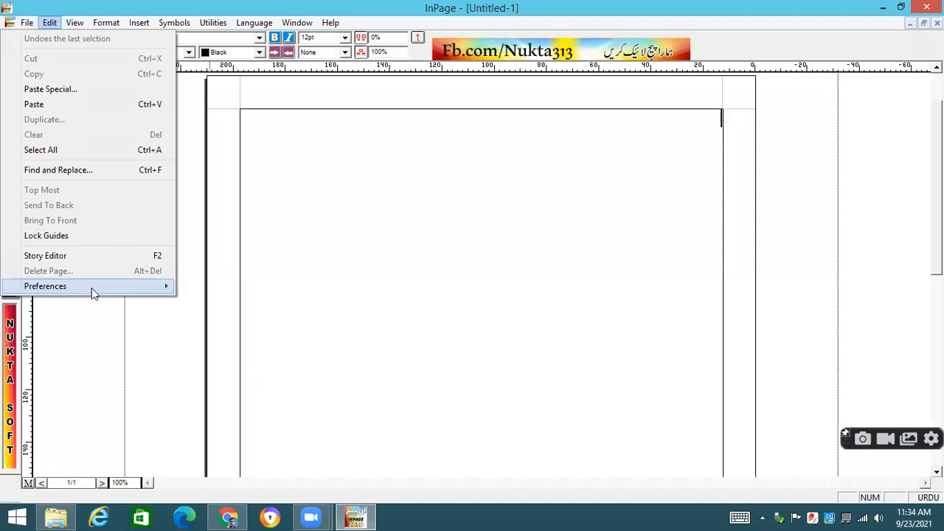
pyautogui.moveTo(92, 288)
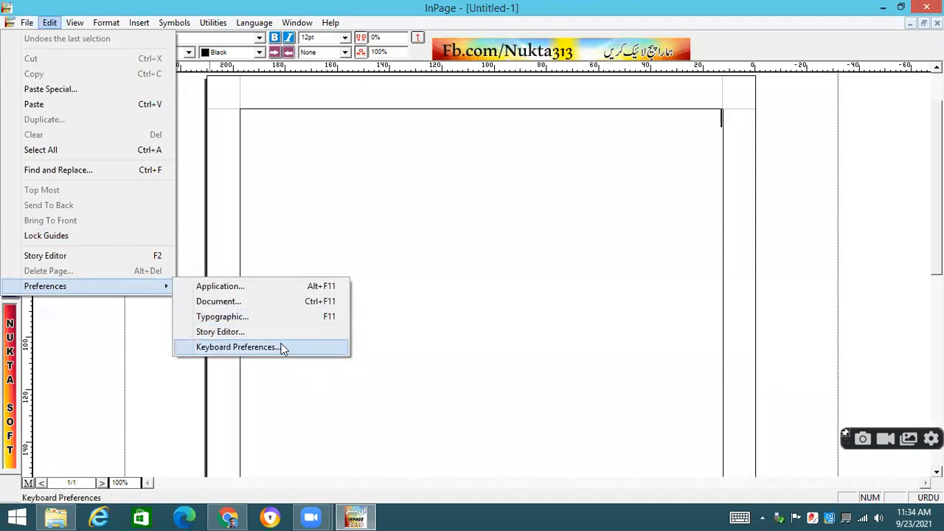
pyautogui.click(283, 347)
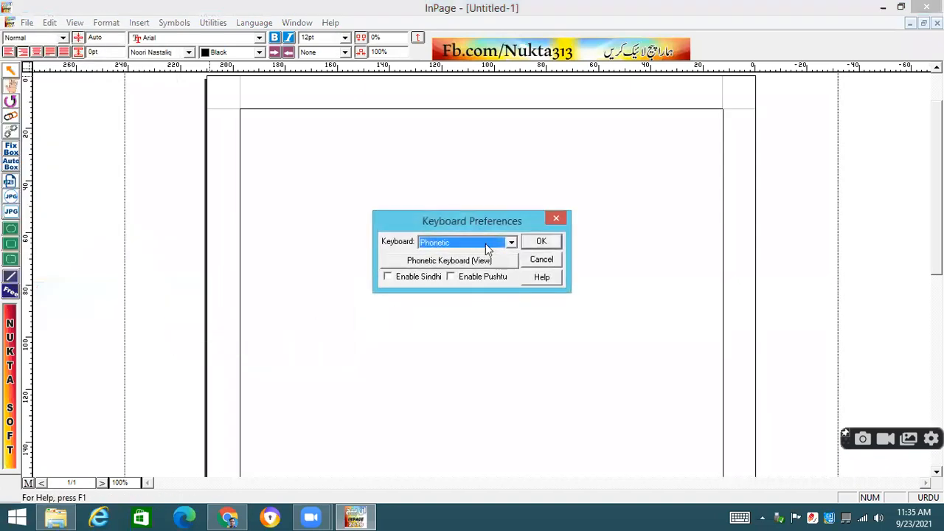
# - Browse the available keyboard layouts, choose Monotype and view its key map
pyautogui.click(510, 241)
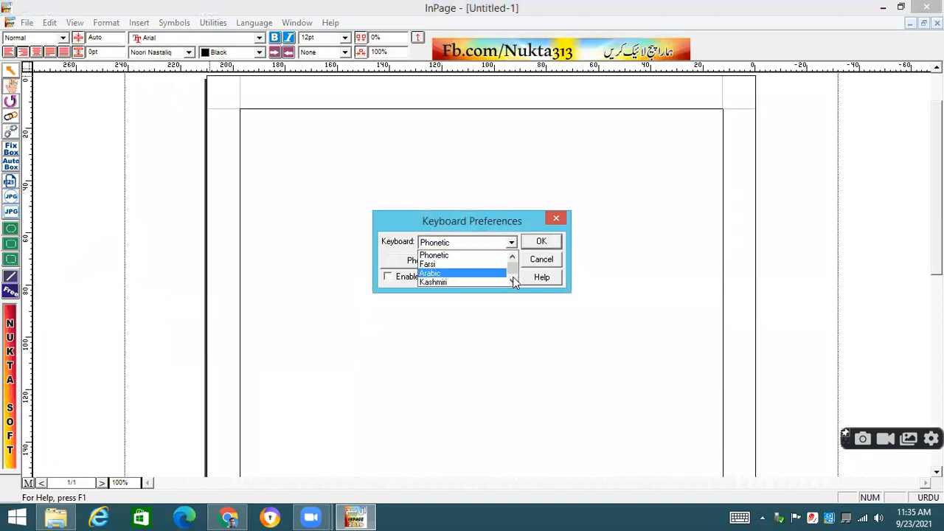
pyautogui.moveTo(513, 271); pyautogui.dragTo(514, 250)
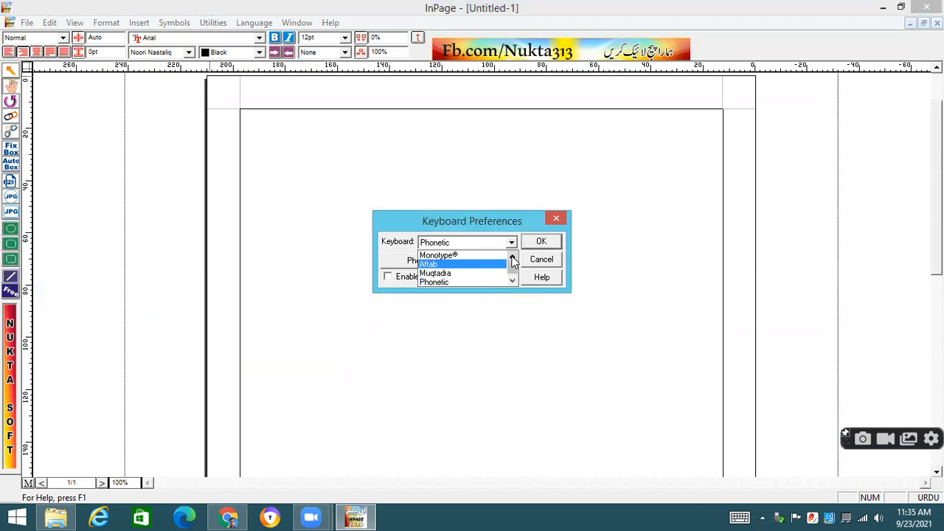
pyautogui.click(476, 256)
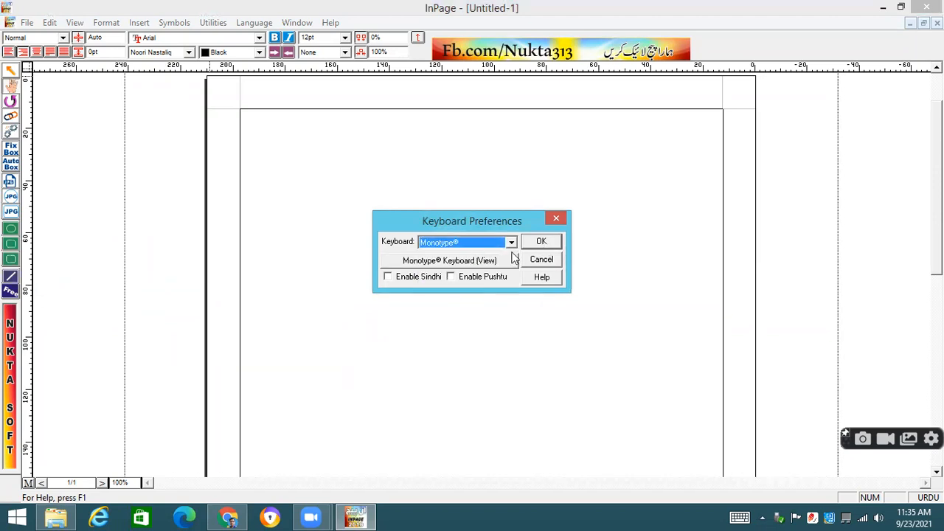
pyautogui.click(474, 263)
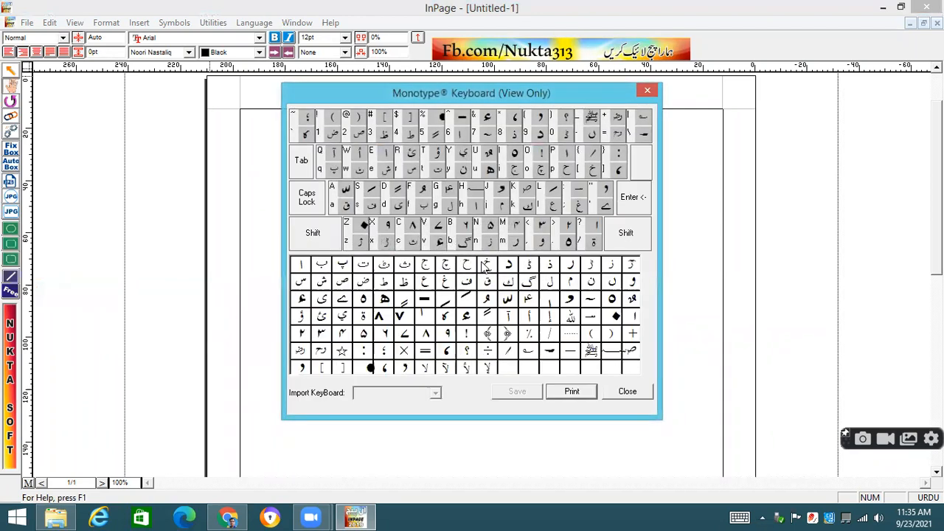
pyautogui.click(647, 90)
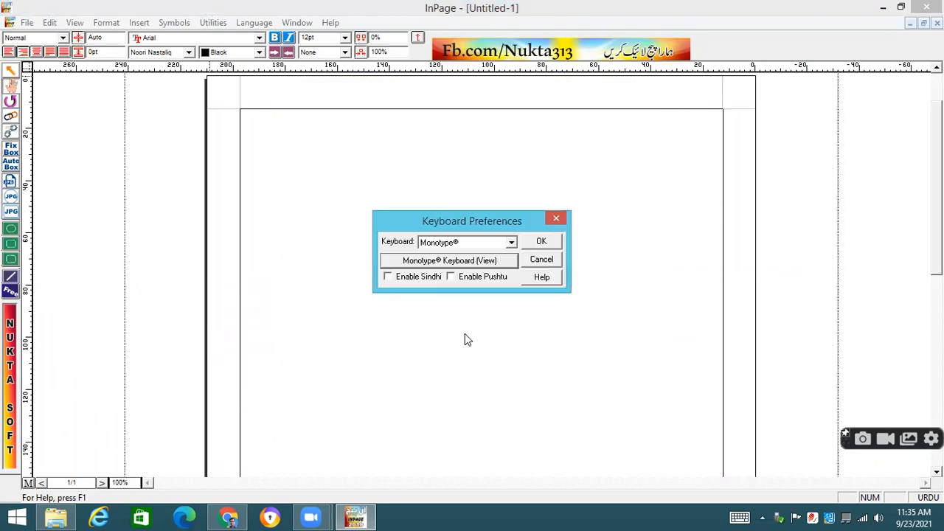
# - Choose the Phonetic keyboard, examine its key map and cancel the keyboard preferences
pyautogui.click(513, 242)
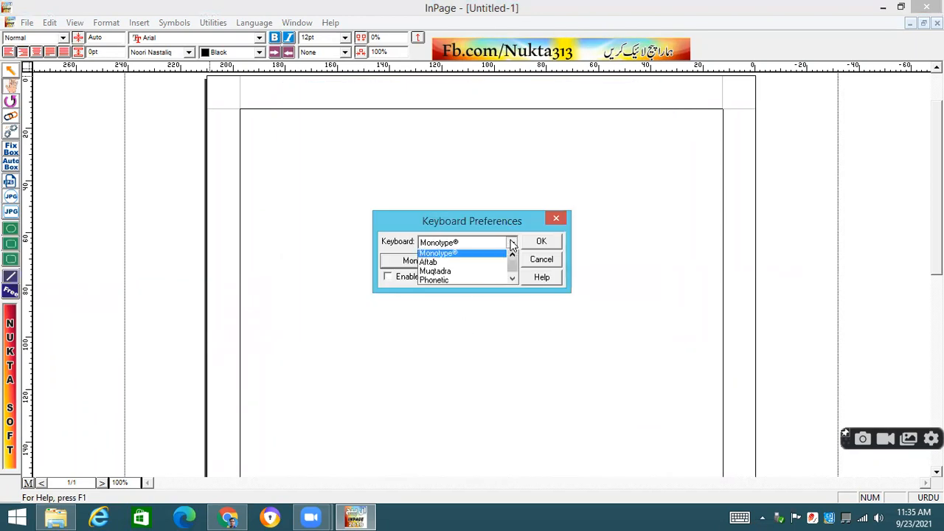
pyautogui.click(461, 281)
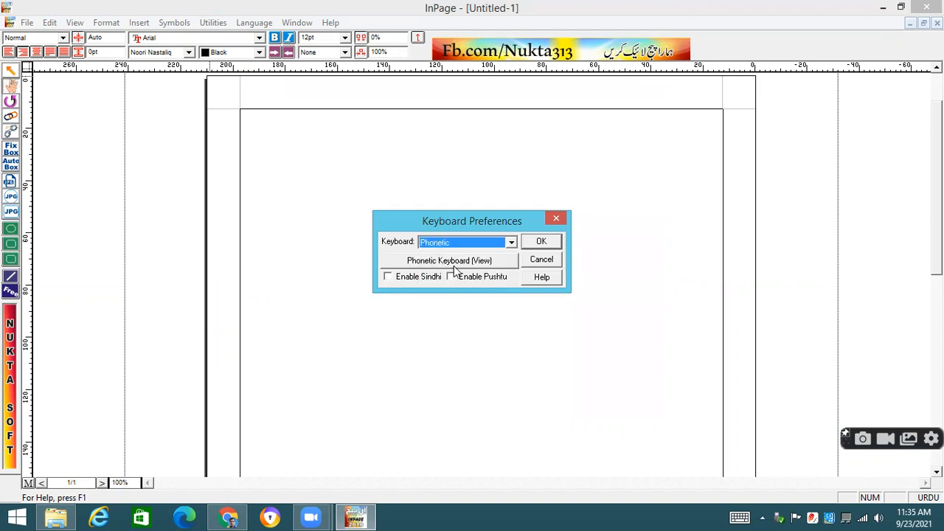
pyautogui.click(468, 261)
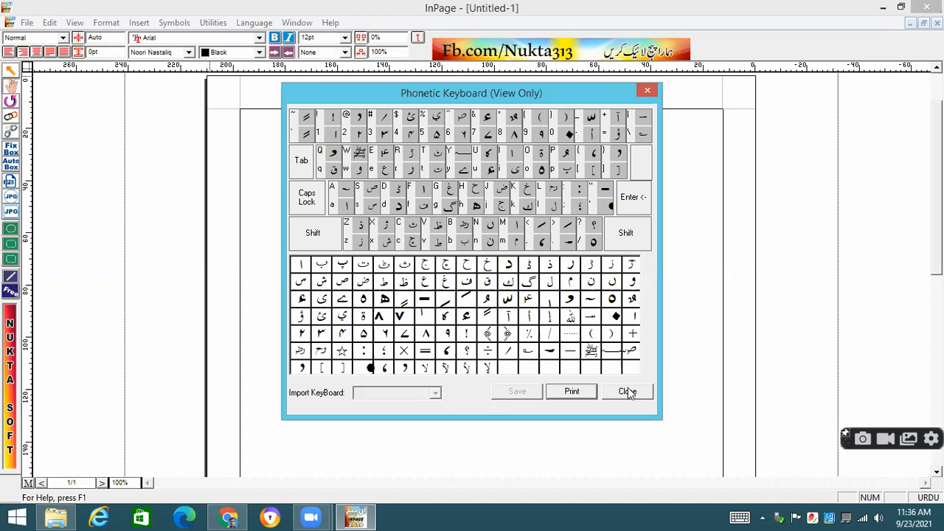
pyautogui.click(651, 395)
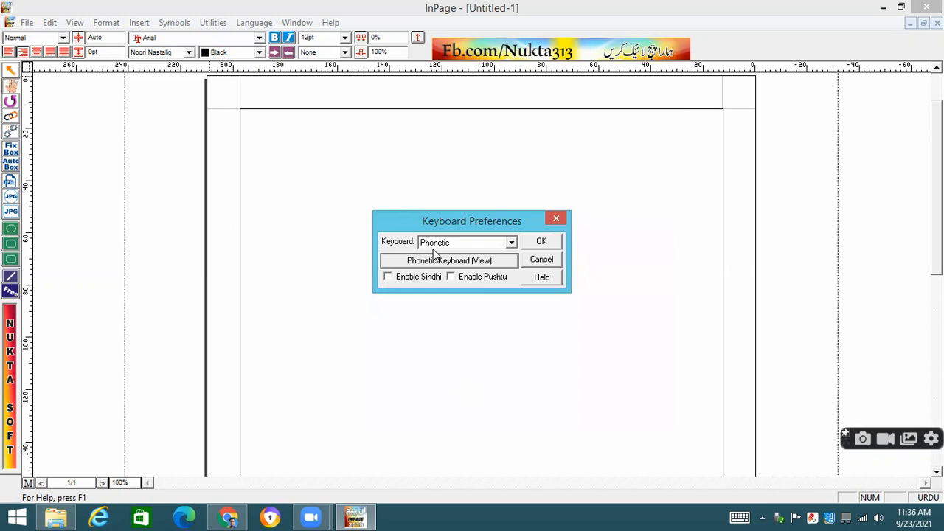
pyautogui.click(542, 259)
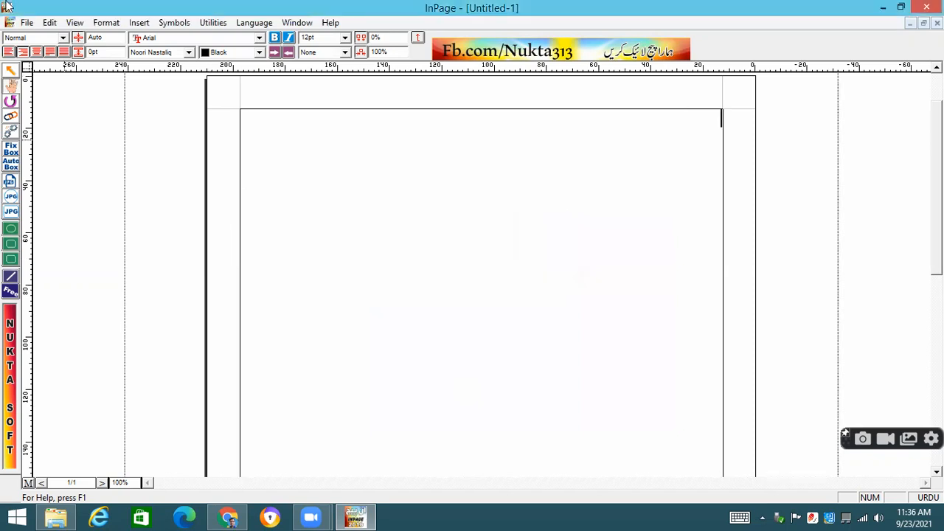
# - Reopen the keyboard preferences, view the Phonetic key map again and accept Phonetic as the keyboard
pyautogui.click(48, 23)
pyautogui.moveTo(106, 286)
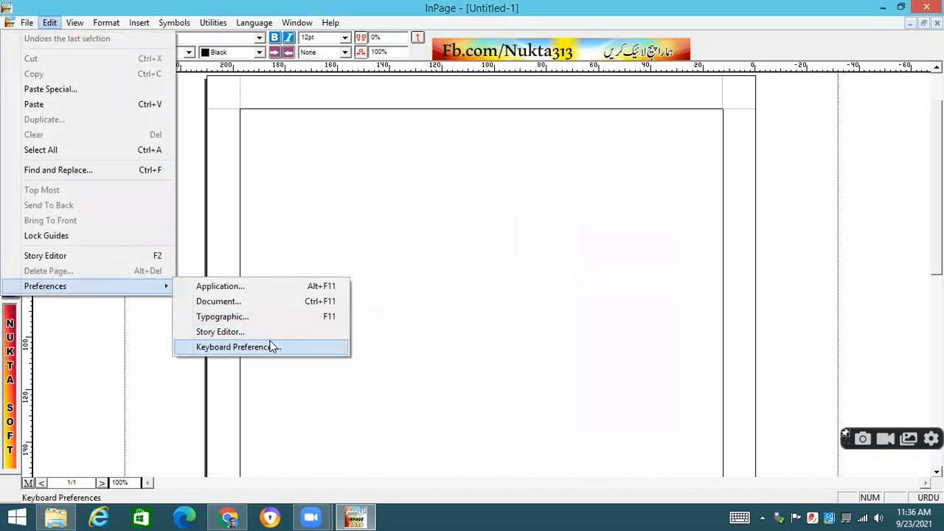
pyautogui.click(274, 347)
pyautogui.click(479, 260)
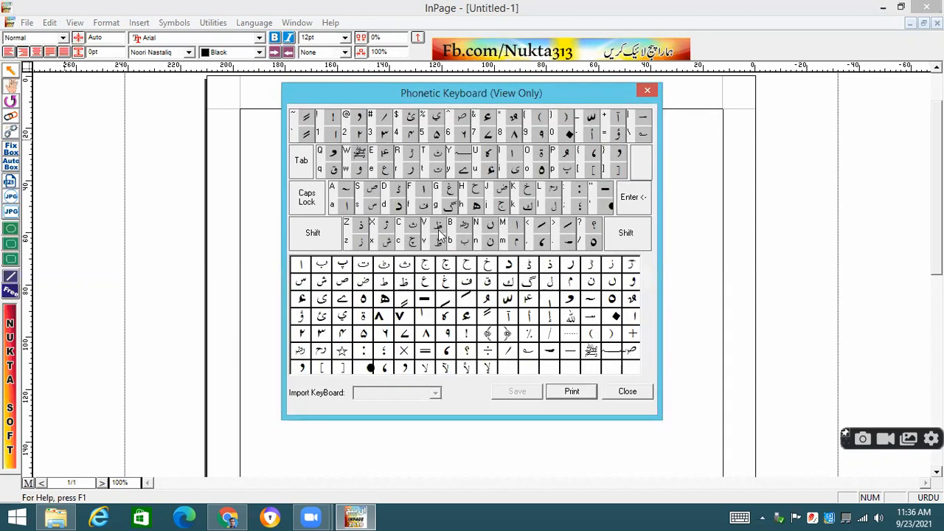
pyautogui.click(627, 391)
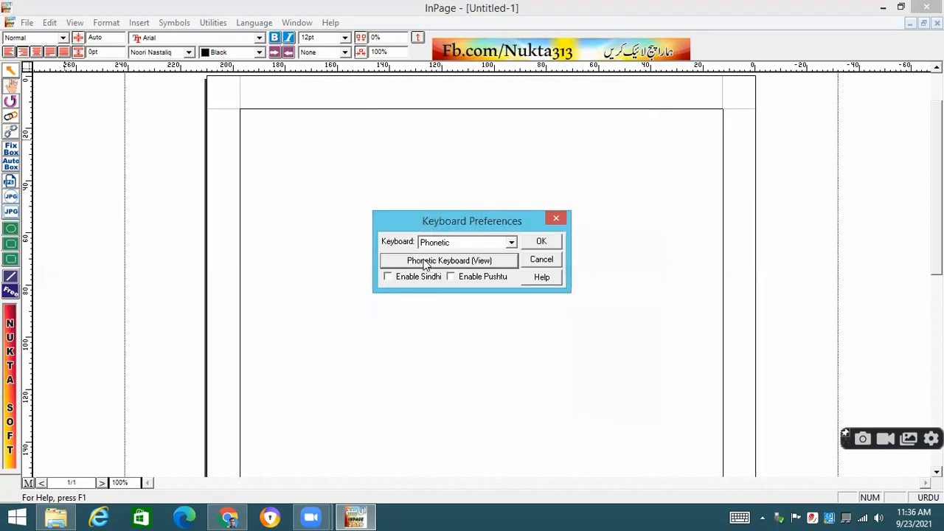
pyautogui.click(540, 244)
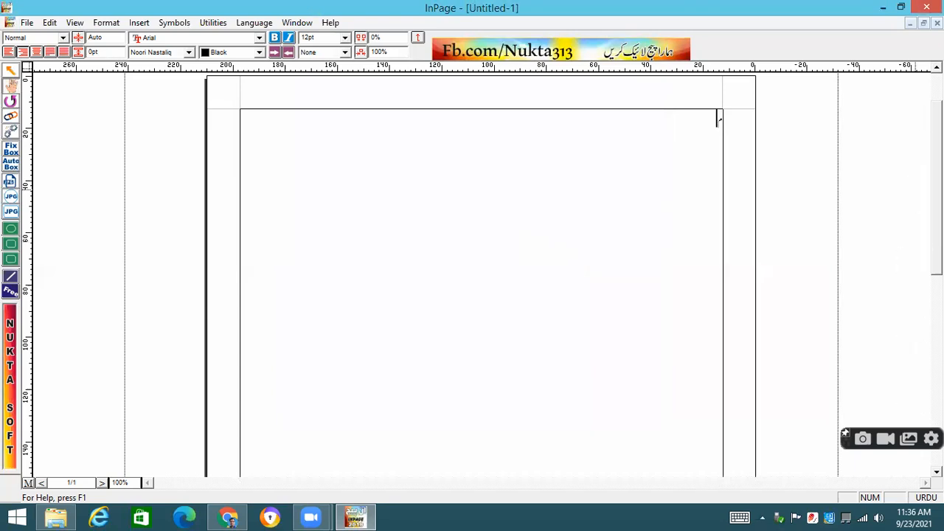
# - Enter the Urdu word میری at the start of the page and set its font size to 60pt
pyautogui.write('یری')
pyautogui.moveTo(701, 120); pyautogui.dragTo(758, 116)
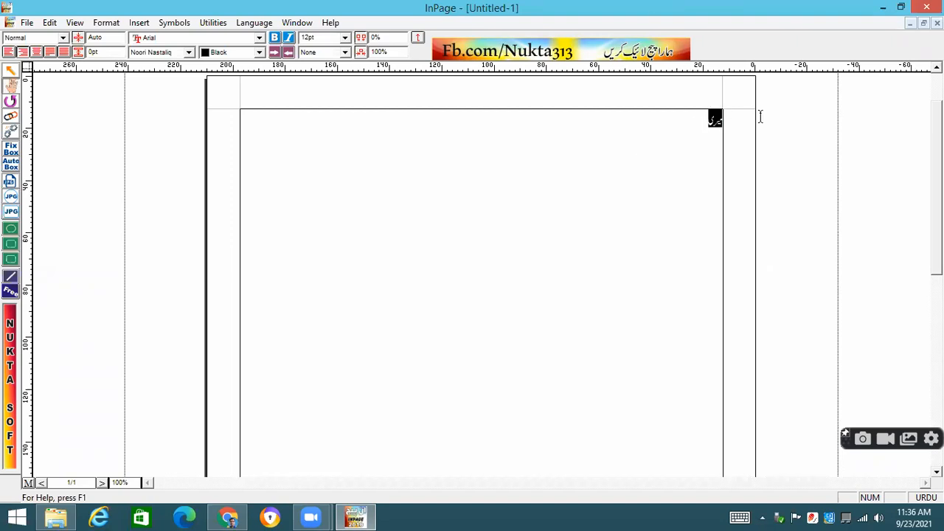
pyautogui.click(345, 37)
pyautogui.click(325, 118)
pyautogui.click(627, 162)
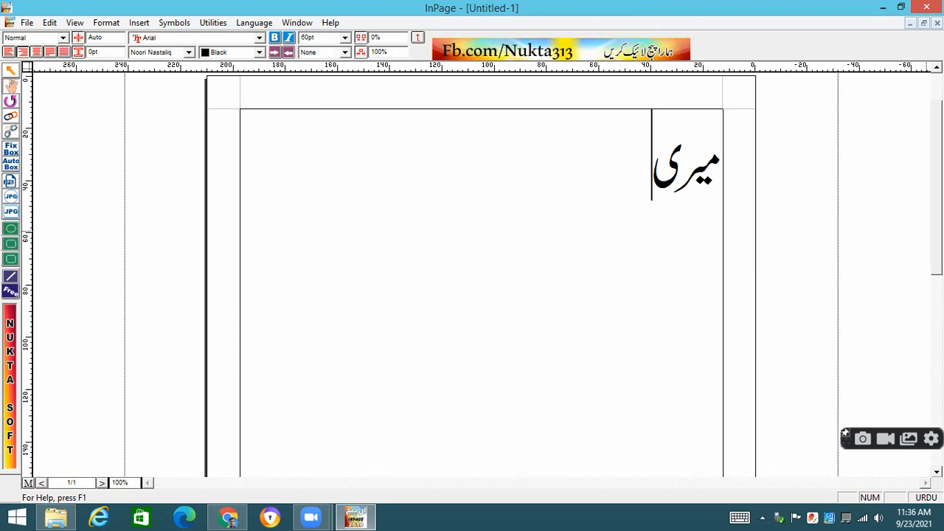
# - Add the Urdu word کتاب after میری, then select the line and clear the selection with the cursor at its end
pyautogui.write('ک')
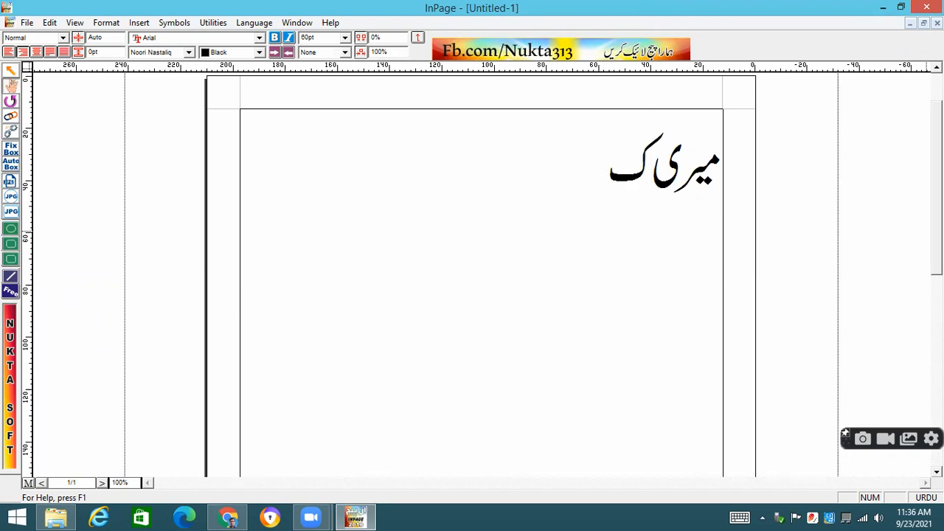
pyautogui.write('ت')
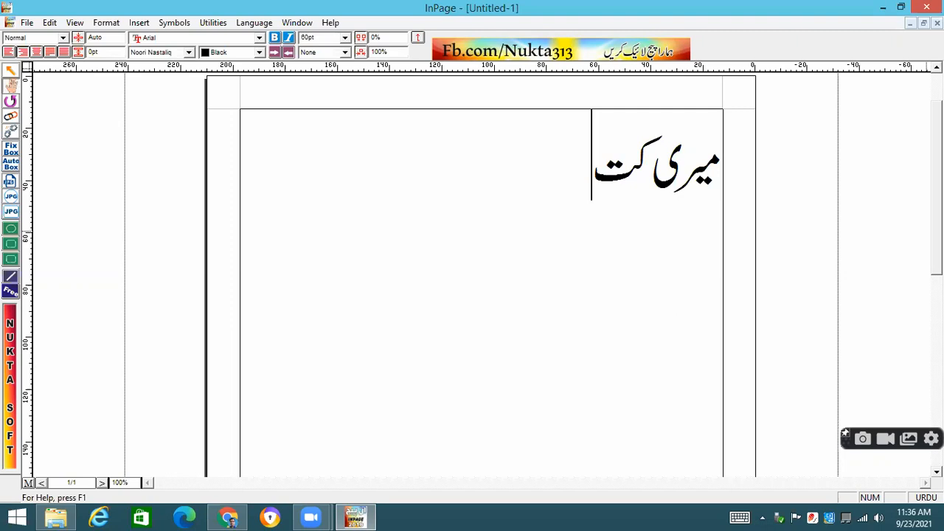
pyautogui.write('ا')
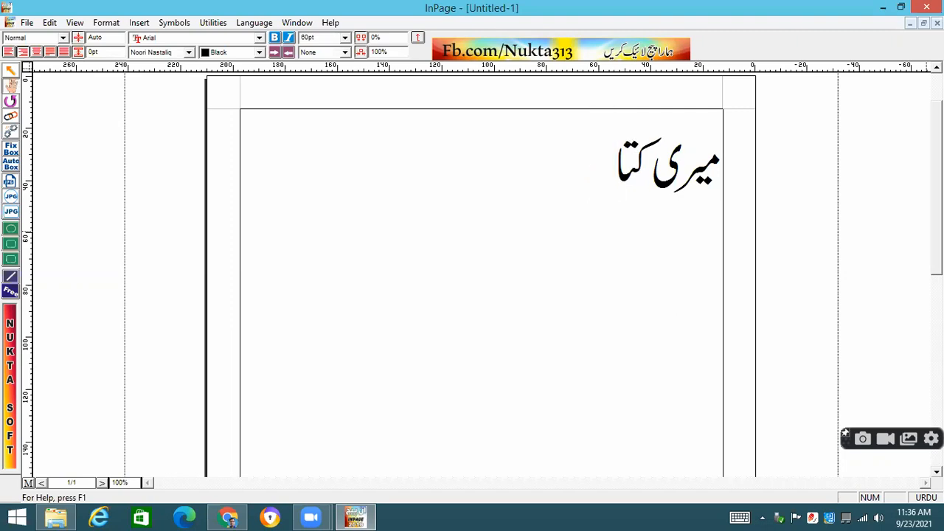
pyautogui.write('ب')
pyautogui.moveTo(514, 153); pyautogui.dragTo(725, 154)
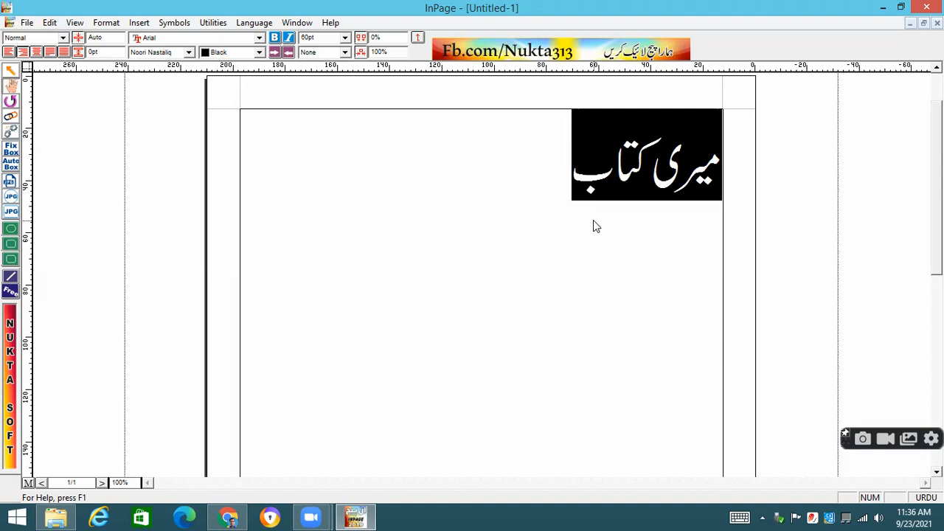
pyautogui.click(562, 188)
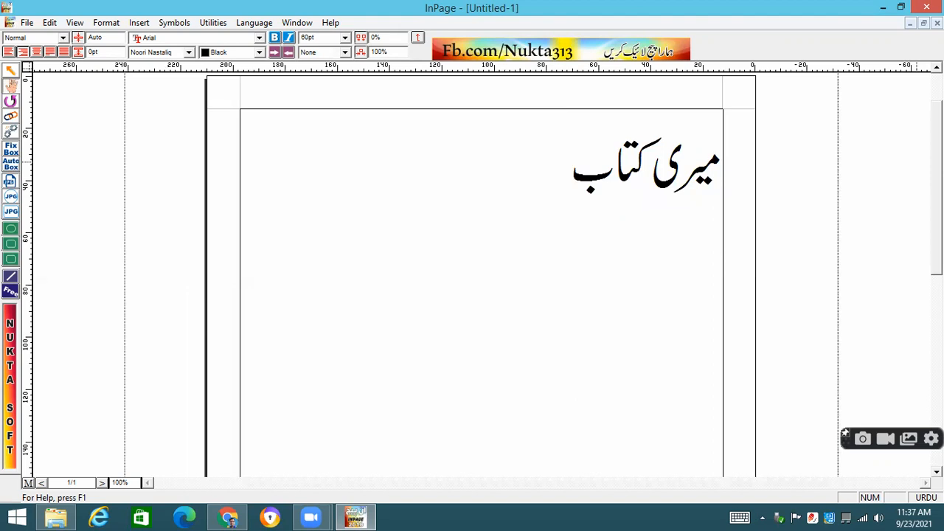
# - Begin a third word with جما after کتاب and try ت, ے, ء and ئت as its ending, removing each one
pyautogui.write('جما')
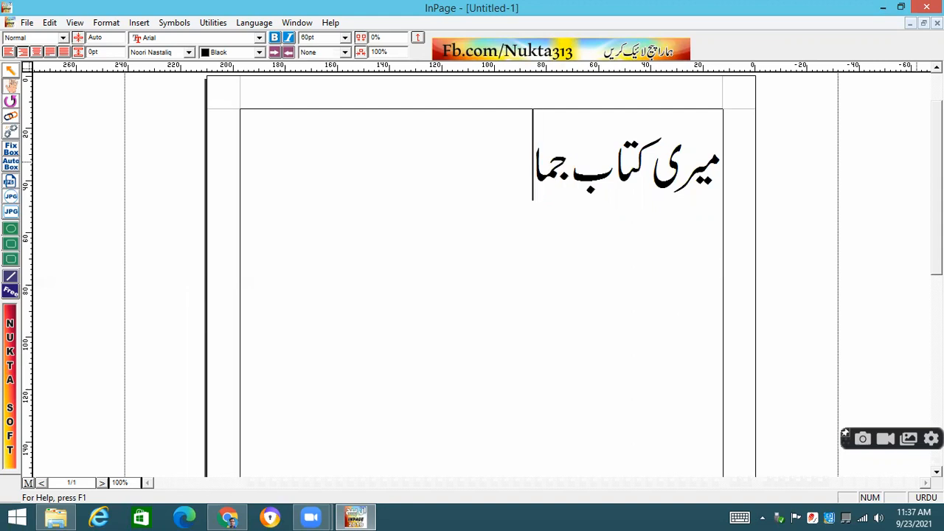
pyautogui.write('ت')
pyautogui.press('BackSpace')
pyautogui.write('ے')
pyautogui.press('BackSpace')
pyautogui.write('ء')
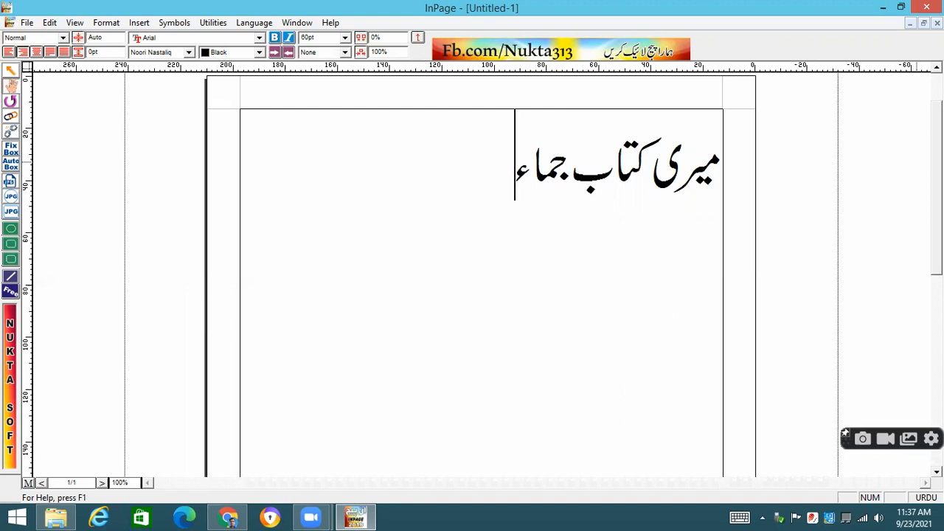
pyautogui.press('BackSpace')
pyautogui.write('ئت')
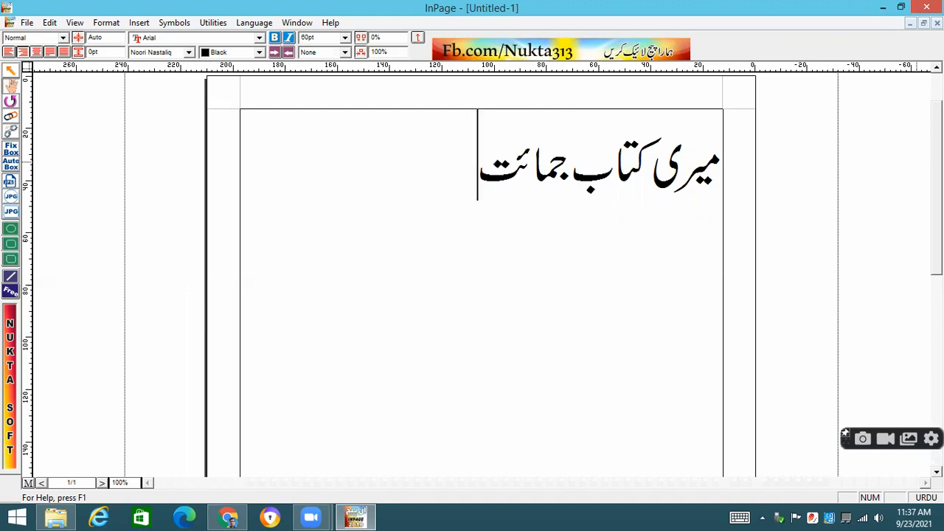
pyautogui.press('BackSpace')
pyautogui.press('BackSpace')
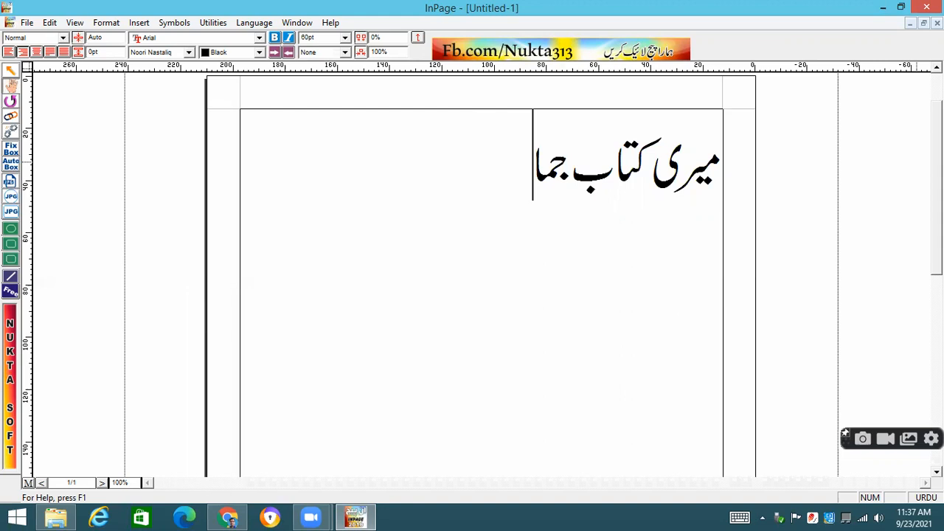
# - Try ہ and then ئت as the ending of جما, deleting the final ت again
pyautogui.write('ہ')
pyautogui.press('BackSpace')
pyautogui.write('ء')
pyautogui.write('ت')
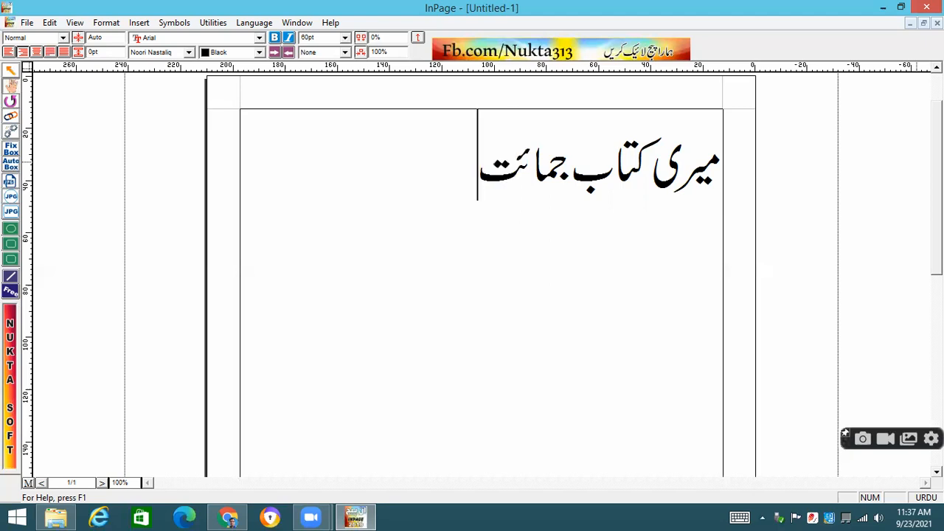
pyautogui.press('BackSpace')
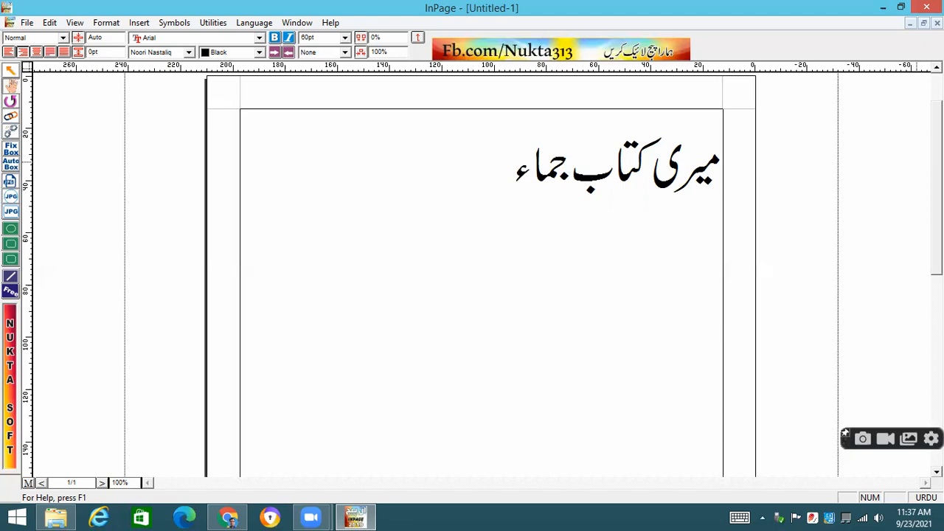
# - Open the keyboard preferences, look up the letter ع in the Phonetic key map and close both dialogs
pyautogui.click(27, 22)
pyautogui.click(50, 23)
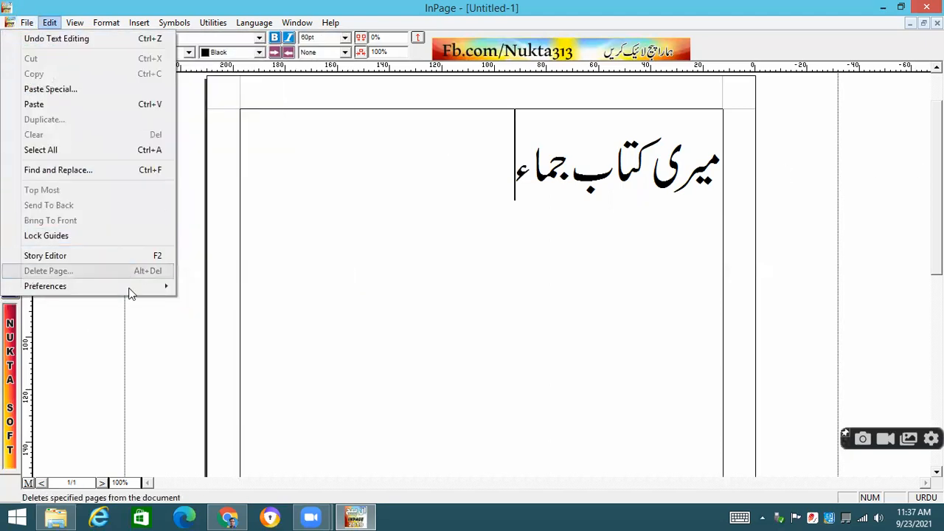
pyautogui.moveTo(169, 287)
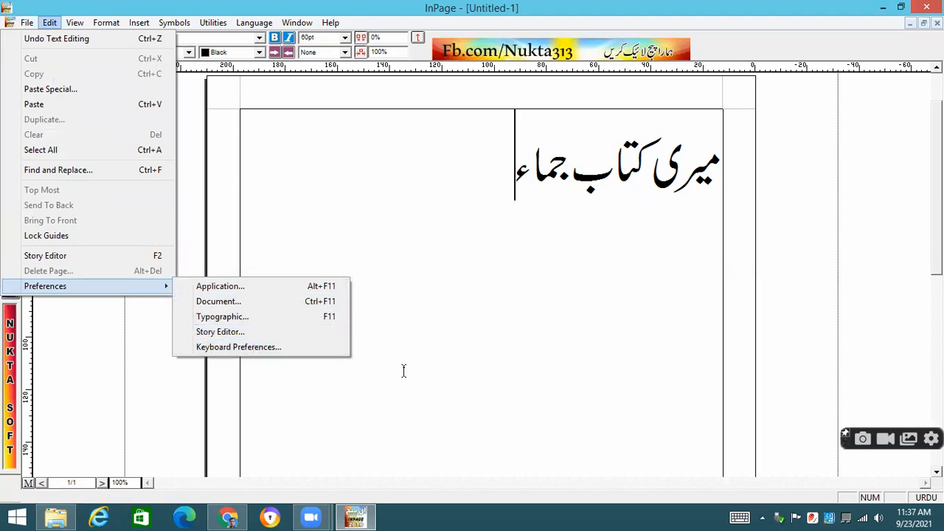
pyautogui.click(403, 371)
pyautogui.click(75, 22)
pyautogui.moveTo(49, 22)
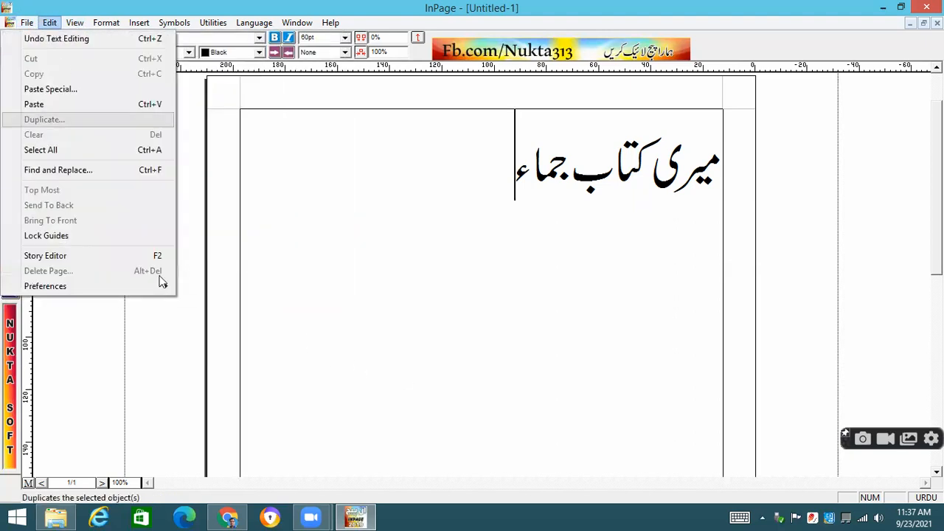
pyautogui.moveTo(169, 287)
pyautogui.click(251, 348)
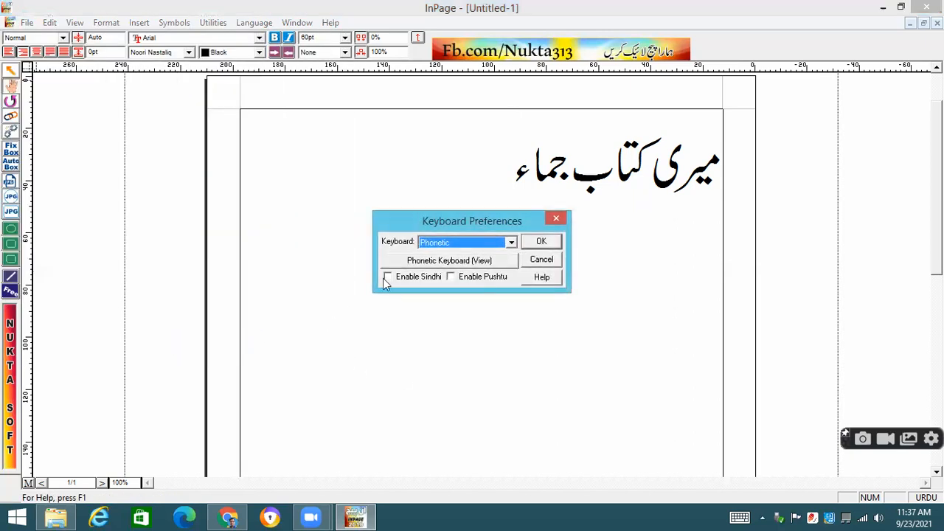
pyautogui.click(429, 261)
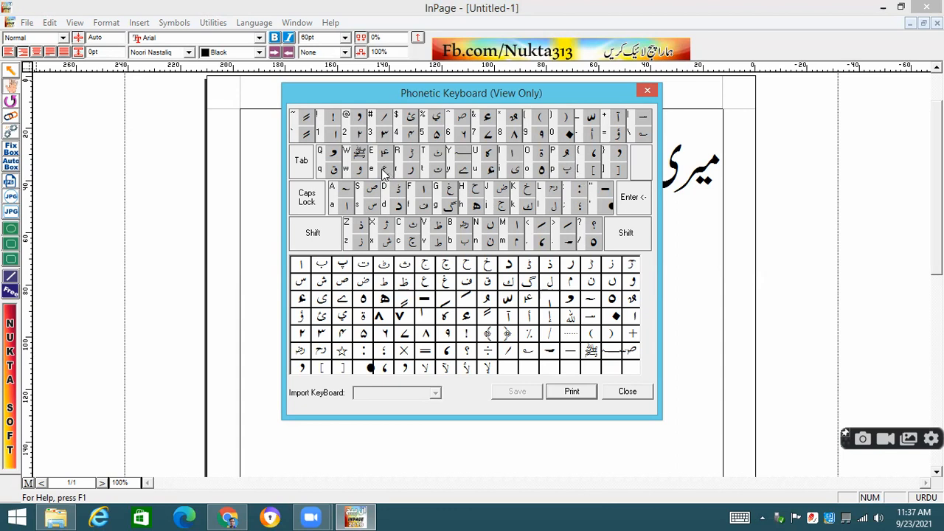
pyautogui.click(646, 92)
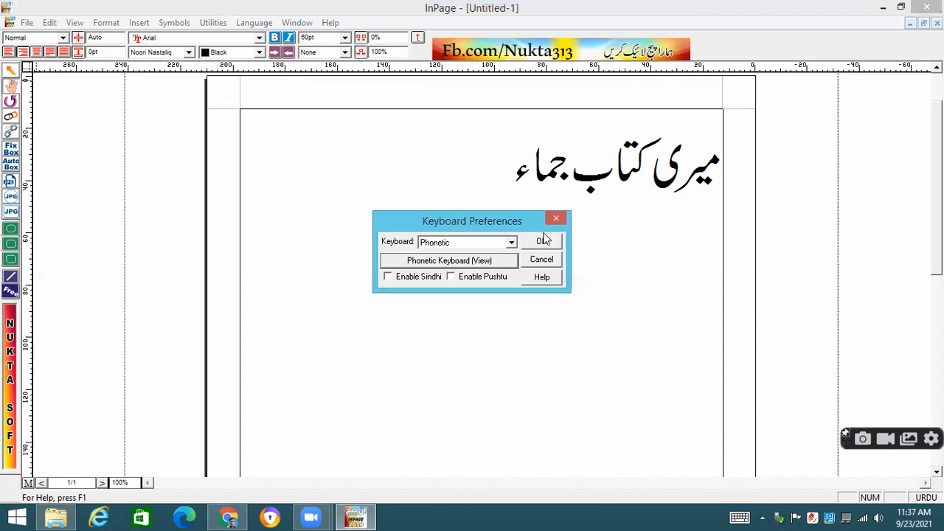
pyautogui.click(557, 218)
# - Replace the ء at the end of the line with عت to complete the word جماعت
pyautogui.press('BackSpace')
pyautogui.write('عت ')
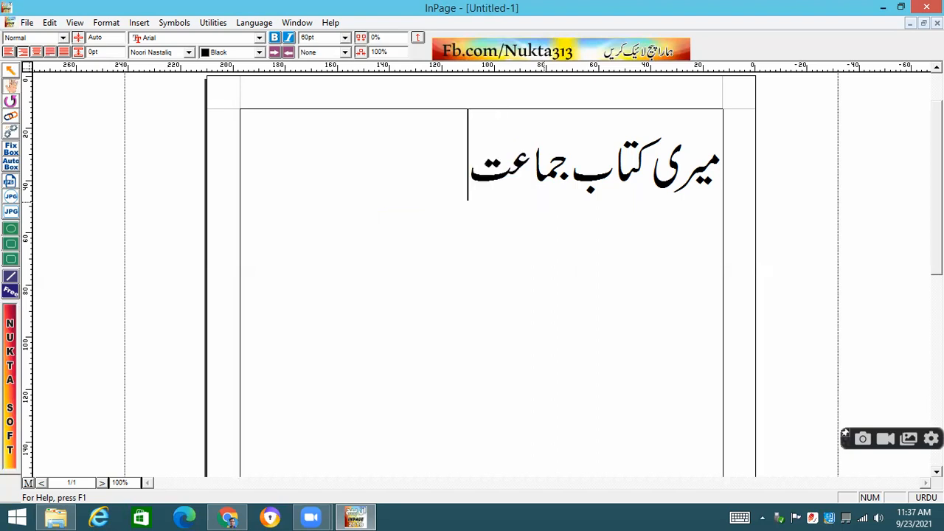
# - Try entering نھم after جماعت and delete its letters again
pyautogui.write('ن')
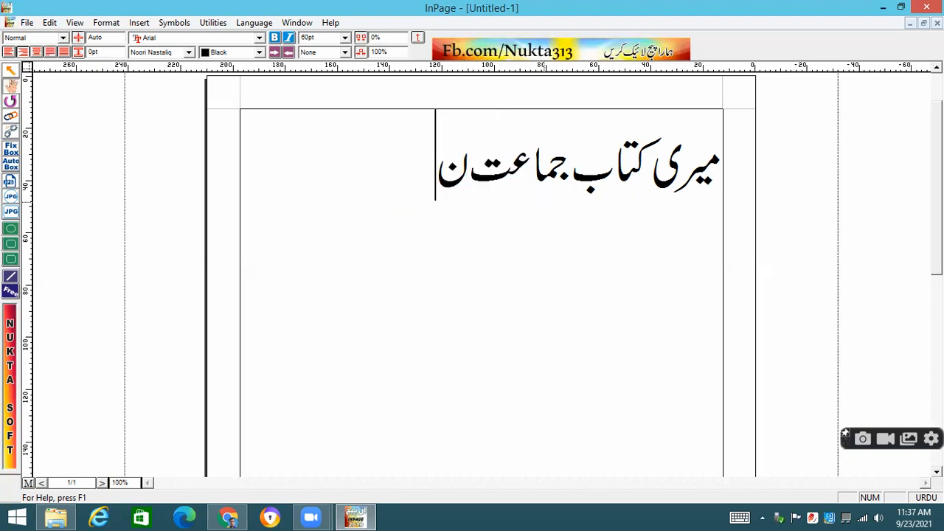
pyautogui.write('ھ')
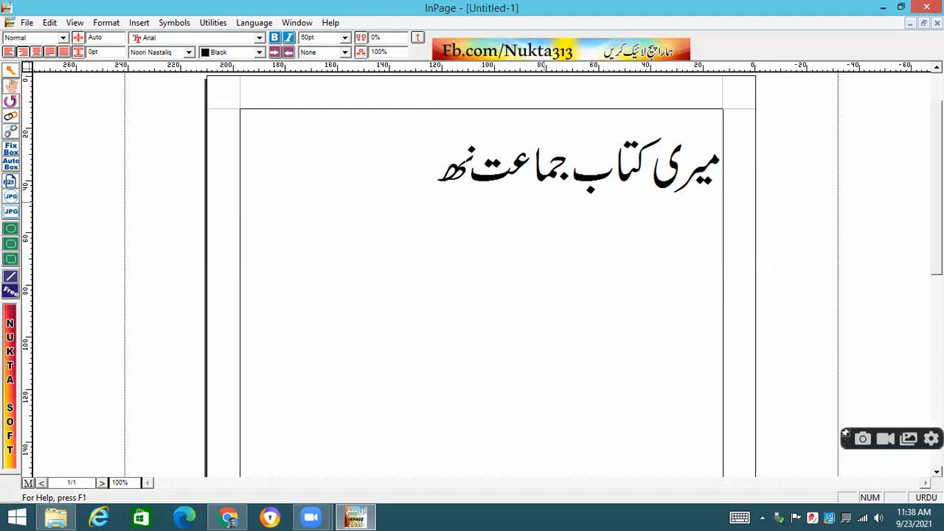
pyautogui.write('م')
pyautogui.press('BackSpace')
pyautogui.press('BackSpace')
pyautogui.press('BackSpace')
# - Switch to Google Classroom in Chrome, highlight the Typing Text topic in the 23-Sep-2021 lesson and return to InPage
pyautogui.click(228, 517)
pyautogui.scroll(-1, 282, 249)
pyautogui.scroll(1, 258, 197)
pyautogui.click(241, 209)
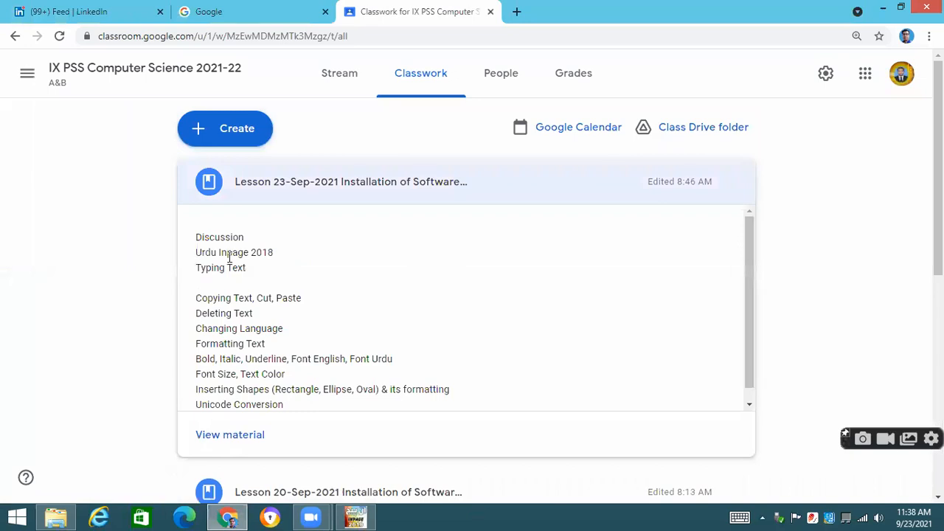
pyautogui.moveTo(201, 272); pyautogui.dragTo(242, 278)
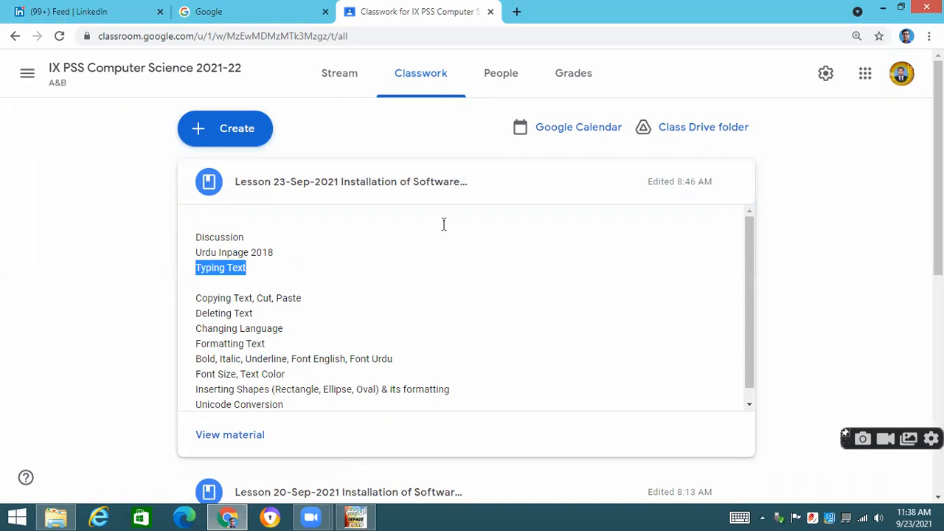
pyautogui.hotkey('alt', 'Tab')
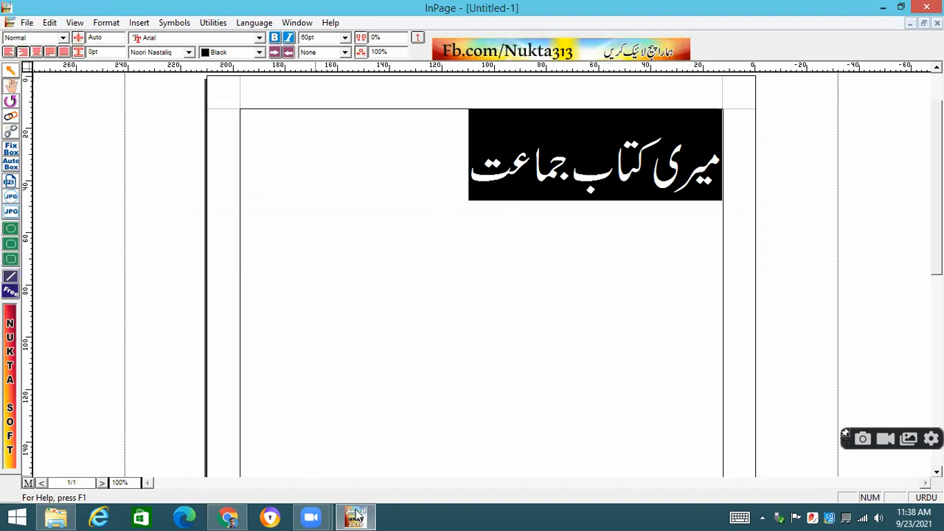
# - Clear the text selection, view the Phonetic key map from the keyboard preferences once more and cancel the preferences
pyautogui.click(467, 220)
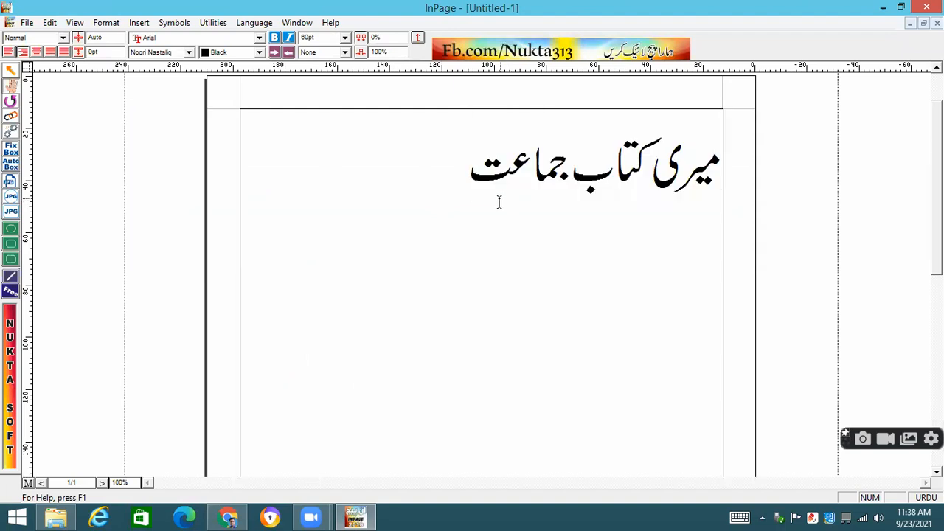
pyautogui.click(49, 22)
pyautogui.moveTo(114, 286)
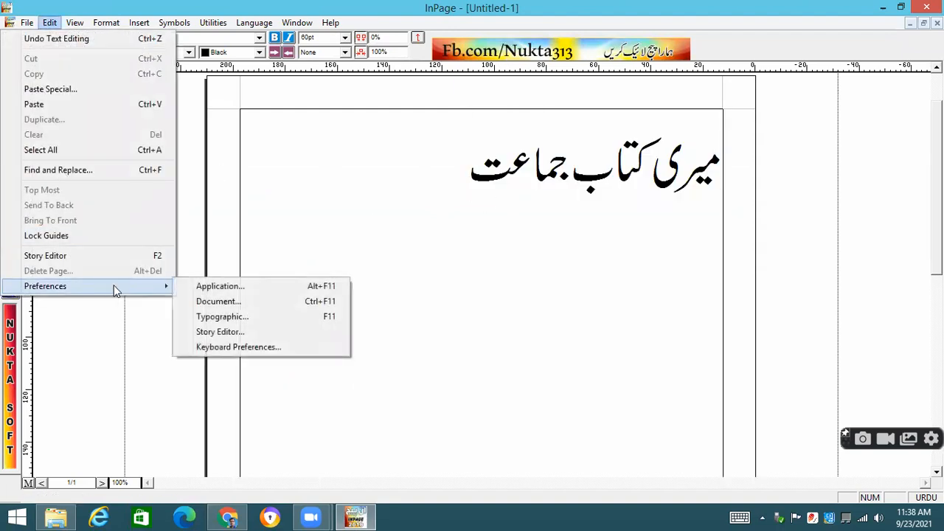
pyautogui.click(251, 346)
pyautogui.click(466, 255)
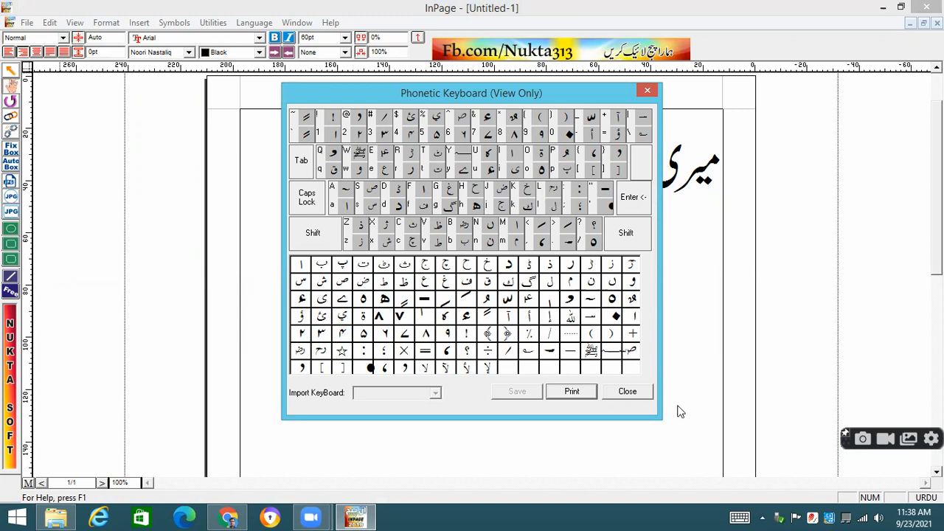
pyautogui.click(631, 392)
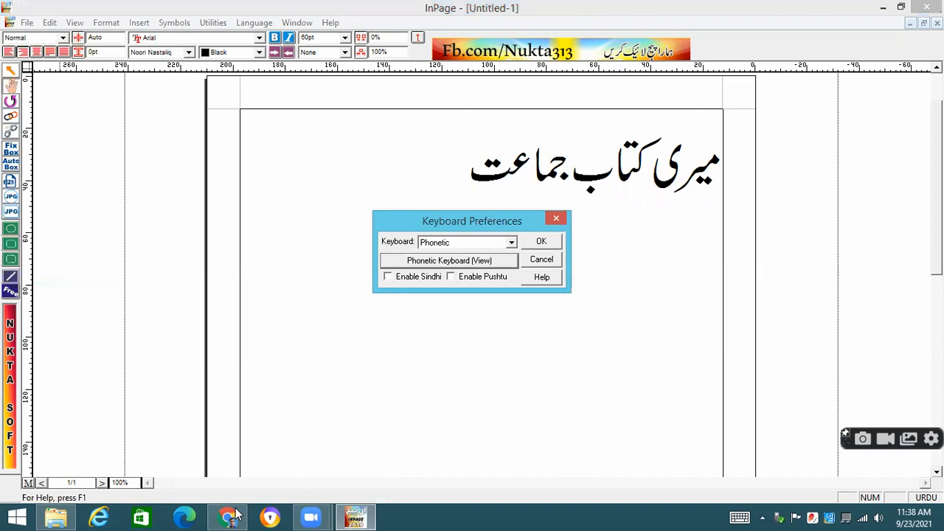
pyautogui.moveTo(236, 514)
pyautogui.click(549, 262)
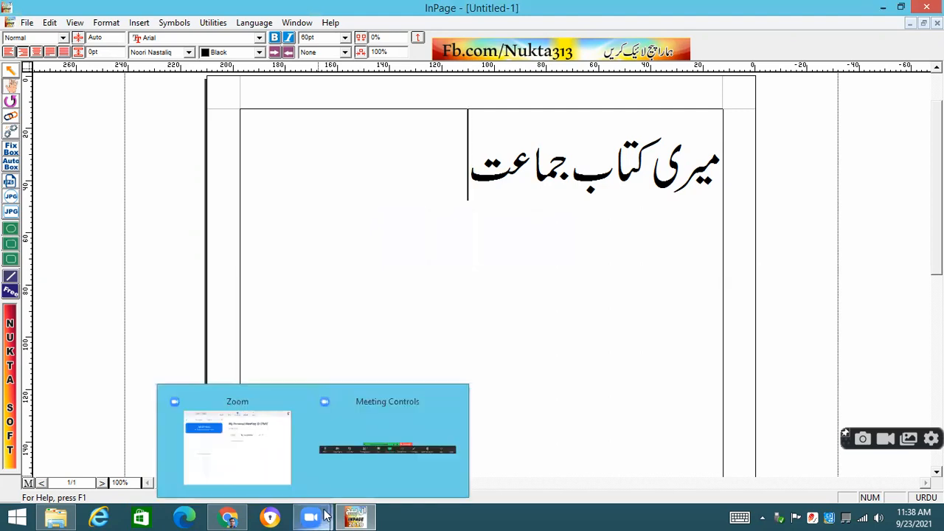
# - Switch to the Google Classroom lesson and highlight the topics Copying Text, Cut, Paste and Deleting Text in turn
pyautogui.click(229, 516)
pyautogui.scroll(-1, 247, 268)
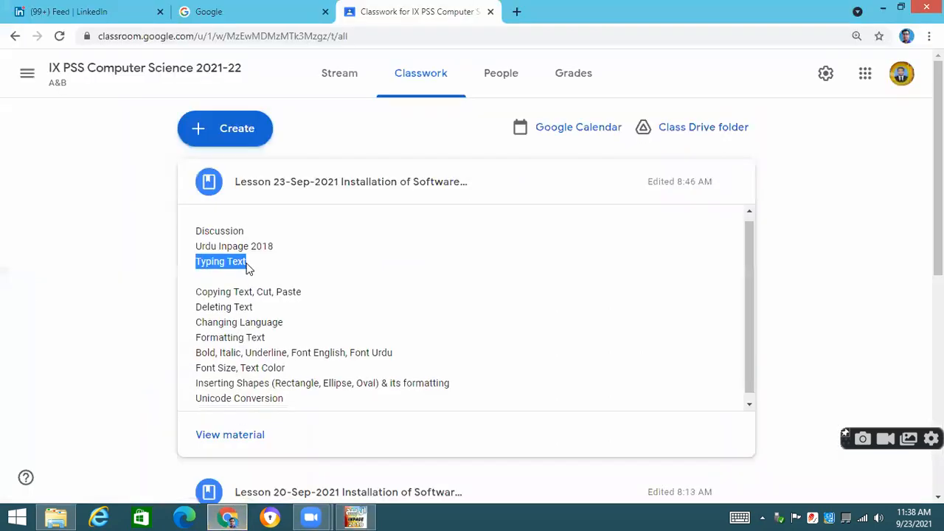
pyautogui.moveTo(196, 291); pyautogui.dragTo(310, 295)
pyautogui.click(299, 306)
pyautogui.moveTo(197, 301); pyautogui.dragTo(291, 312)
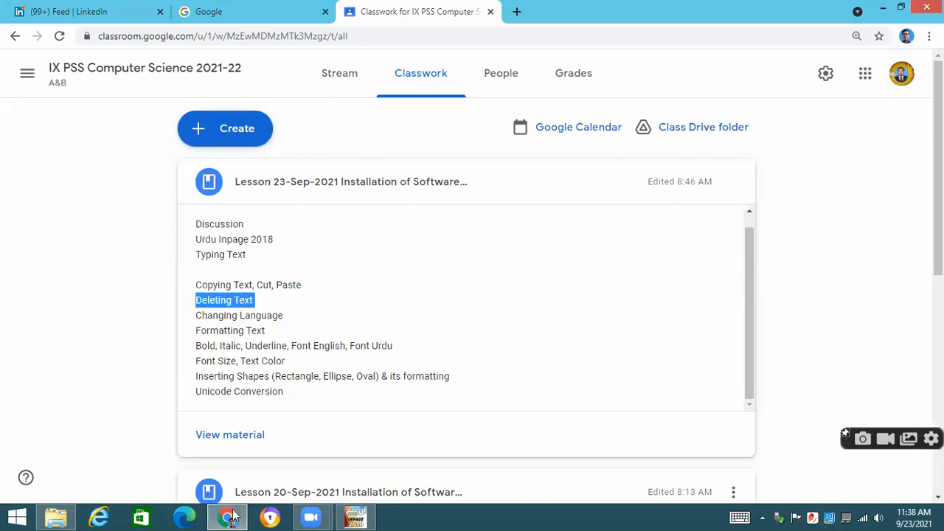
pyautogui.rightClick(354, 516)
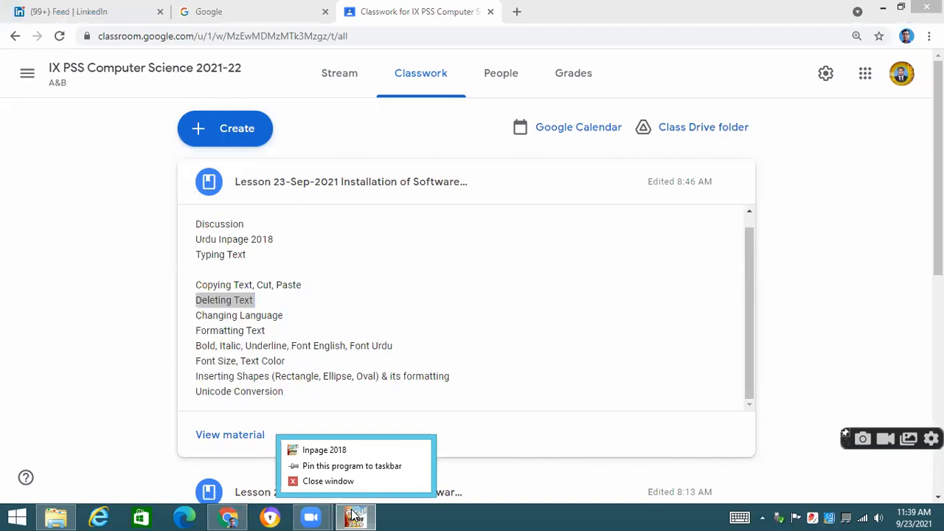
pyautogui.click(312, 515)
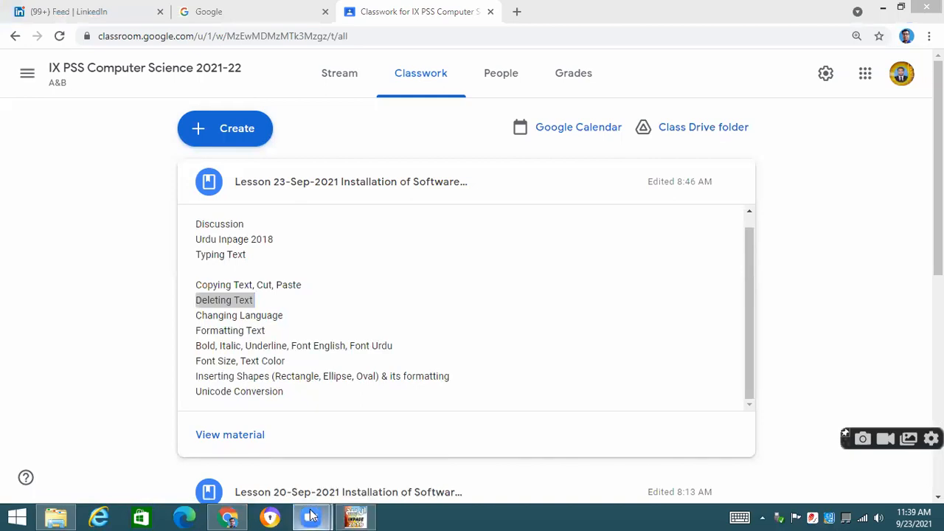
# - Switch back to InPage, select all the text and review the available cut, copy and paste commands without running any
pyautogui.click(355, 517)
pyautogui.hotkey('ctrl', 'a')
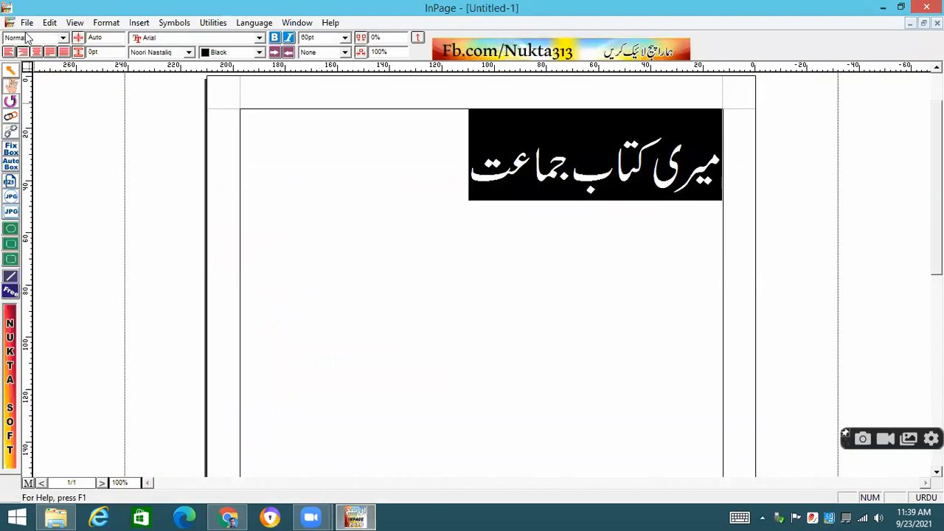
pyautogui.click(27, 23)
pyautogui.moveTo(49, 26)
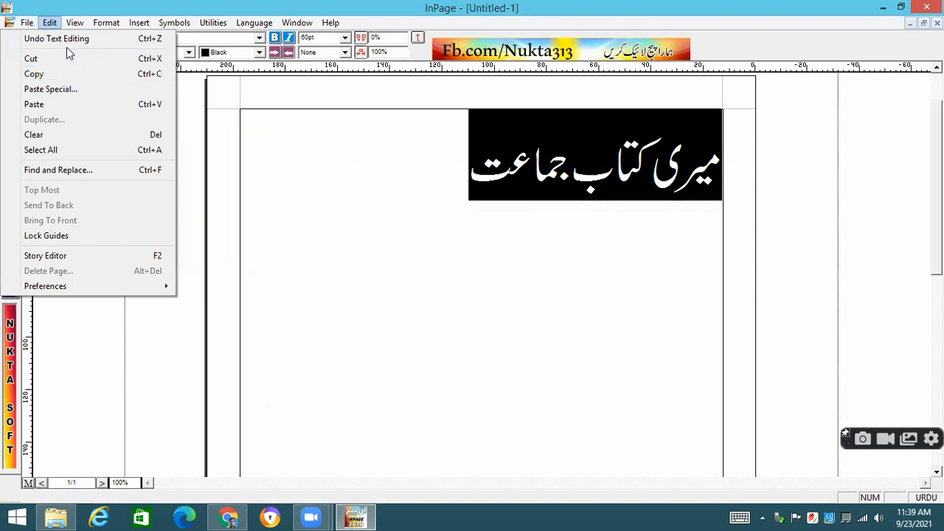
pyautogui.press('Escape')
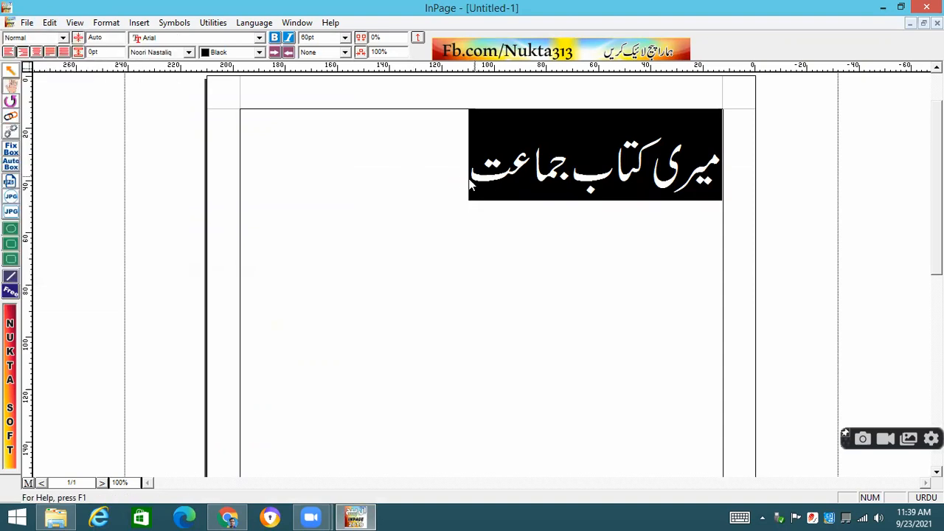
# - Start a new line below the Urdu text and paste the copied phrase میری کتاب جماعت three times
pyautogui.click(466, 183)
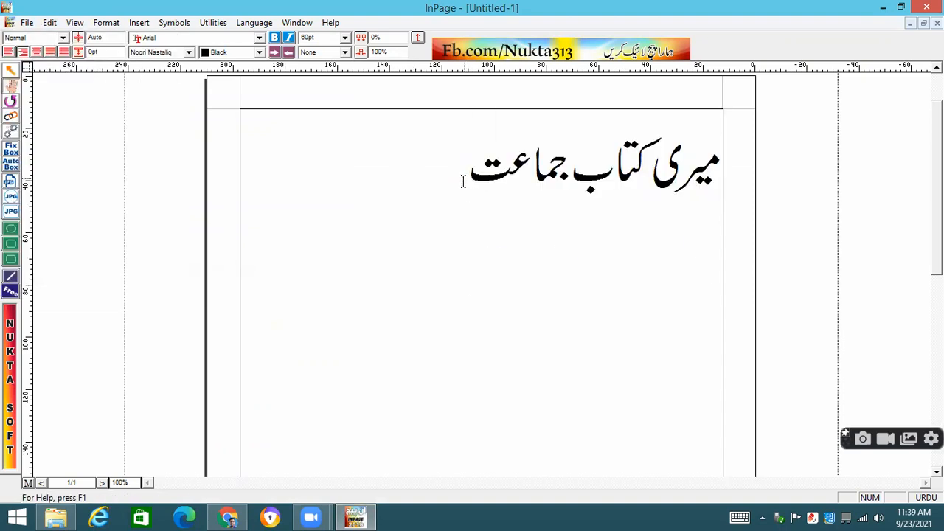
pyautogui.press('Return')
pyautogui.hotkey('ctrl', 'v')
pyautogui.hotkey('ctrl', 'v')
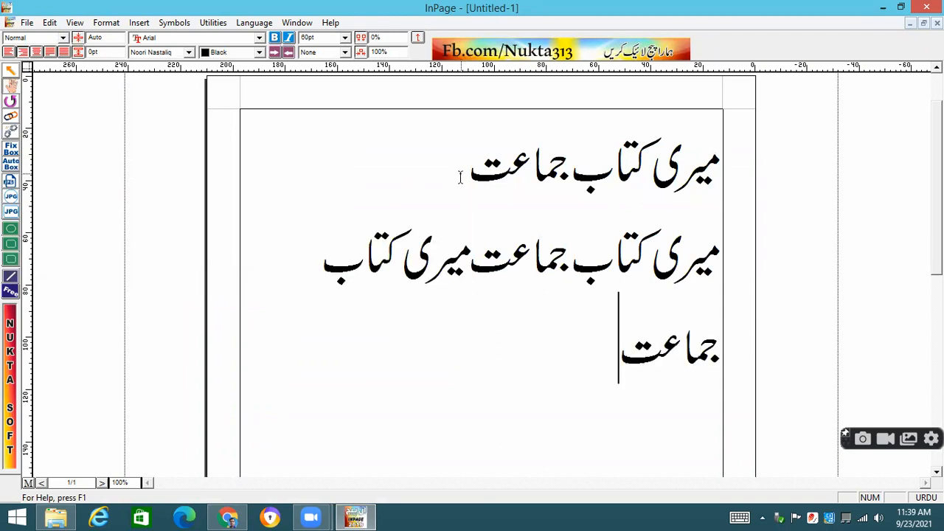
pyautogui.hotkey('ctrl', 'v')
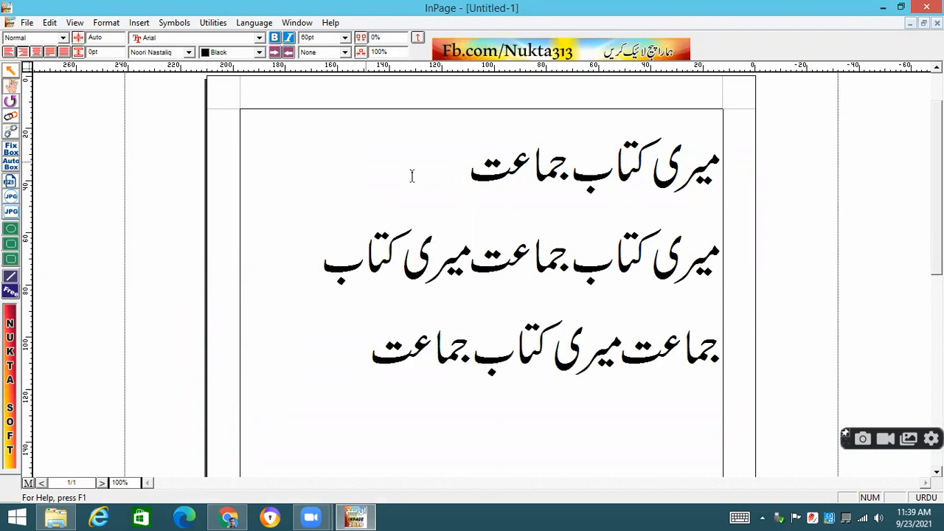
# - Delete the second occurrence of the word میری in the second line
pyautogui.moveTo(714, 168); pyautogui.dragTo(346, 174)
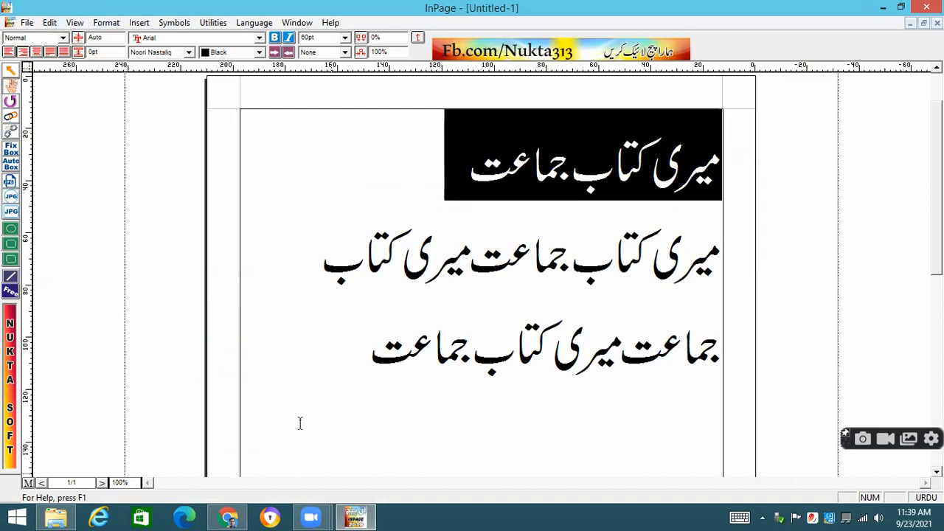
pyautogui.moveTo(468, 265); pyautogui.dragTo(417, 266)
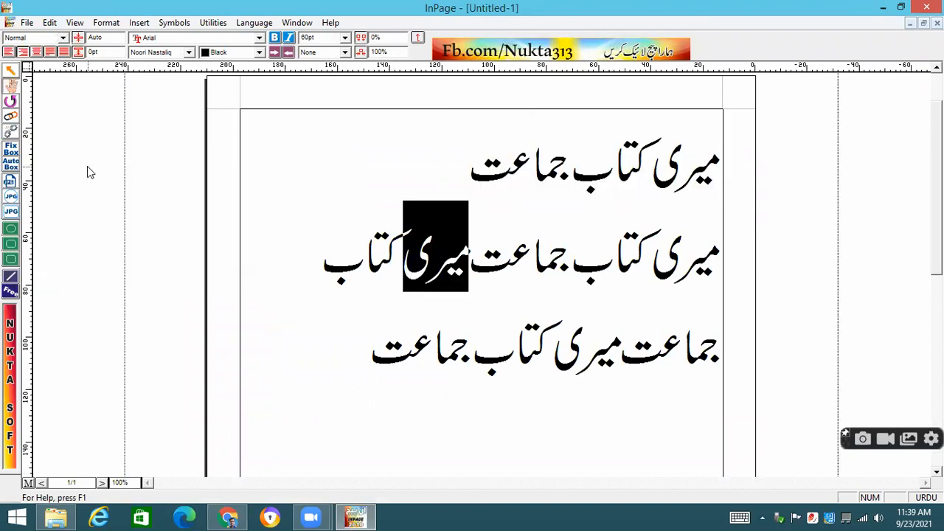
pyautogui.press('Delete')
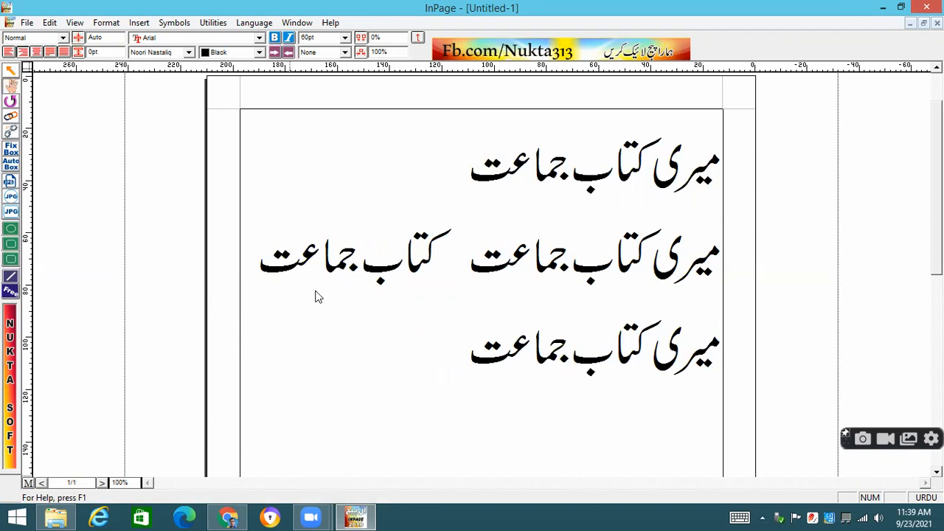
# - Switch to the Google Classroom lesson, highlight the topics Deleting Text and Changing Language in turn, and return to InPage
pyautogui.hotkey('alt', 'Tab')
pyautogui.moveTo(203, 301); pyautogui.dragTo(311, 309)
pyautogui.click(301, 313)
pyautogui.moveTo(191, 317); pyautogui.dragTo(308, 320)
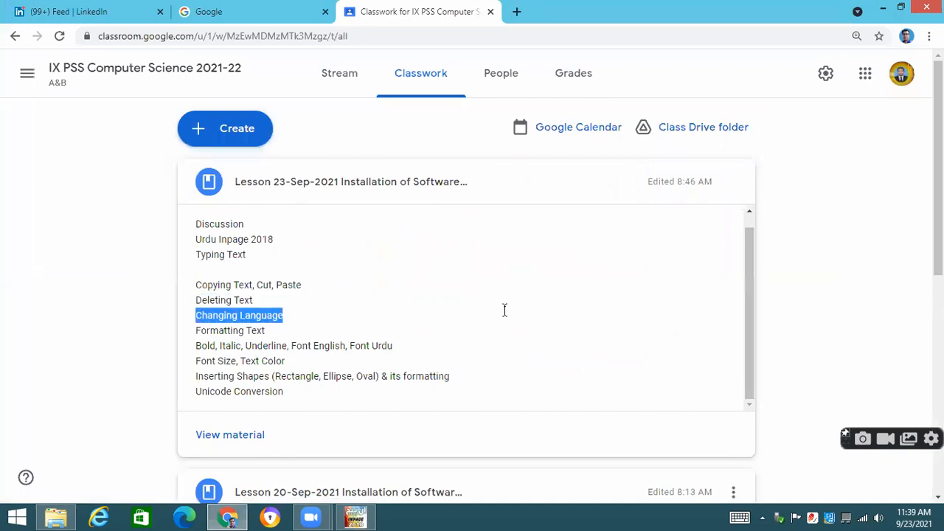
pyautogui.hotkey('alt', 'Tab')
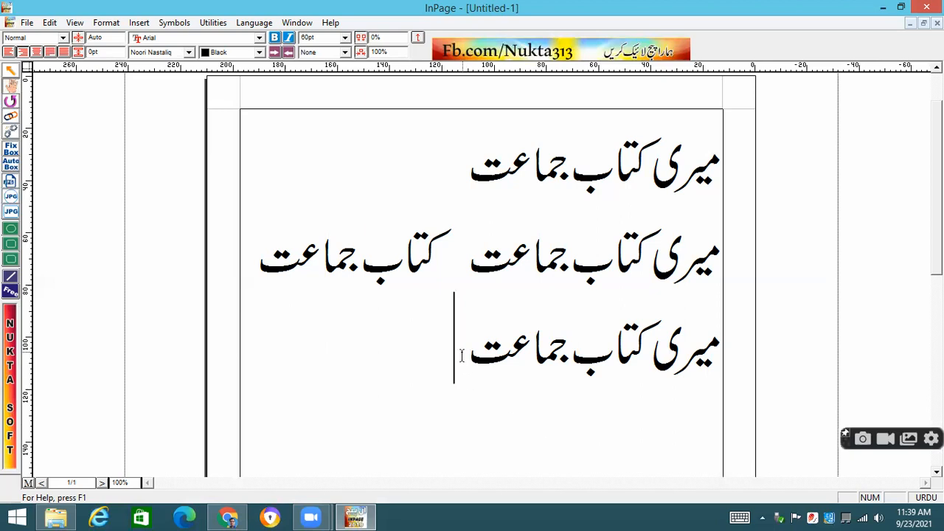
# - Switch the typing language to English at the end of the third line
pyautogui.hotkey('ctrl', 'space')
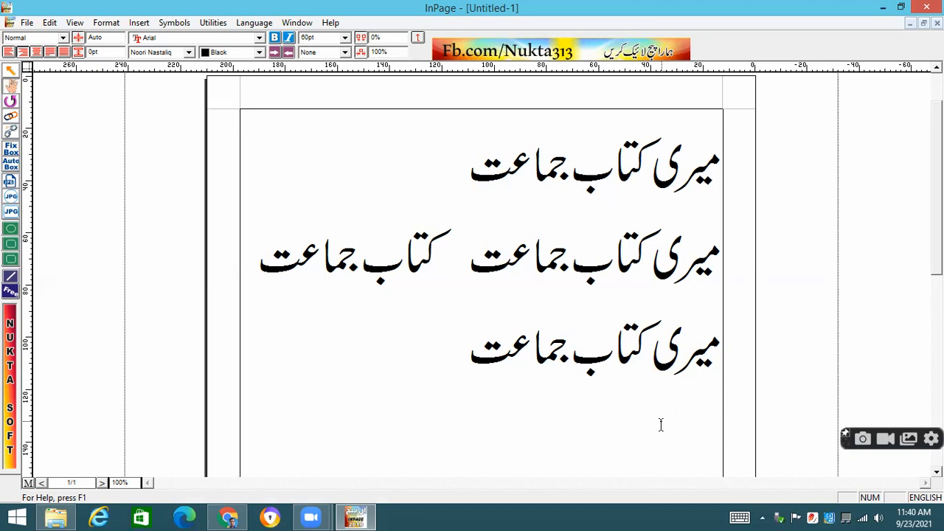
pyautogui.write('This is m')
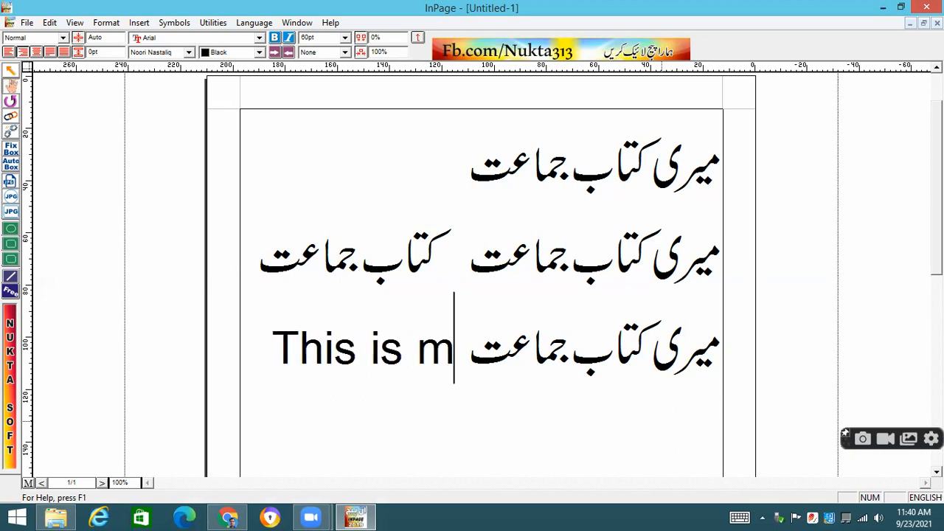
pyautogui.write('y boo')
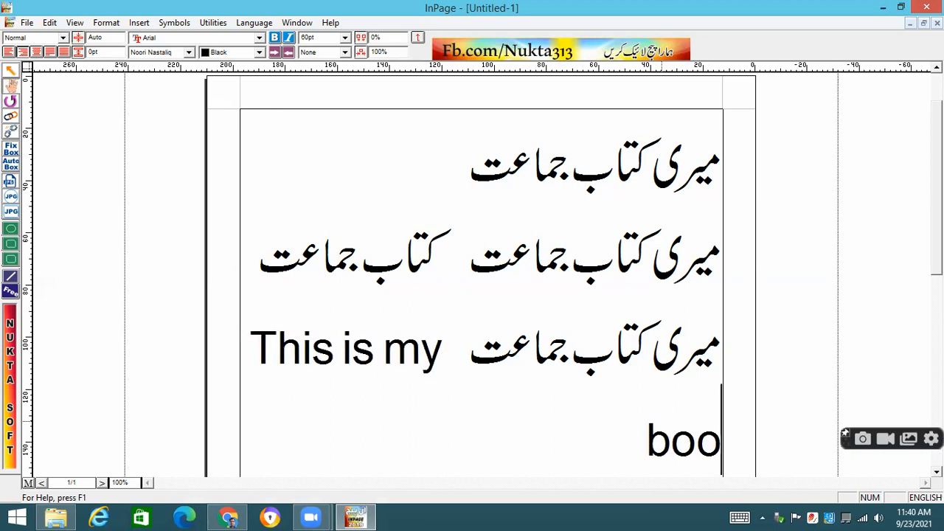
pyautogui.press('BackSpace')
pyautogui.press('BackSpace')
pyautogui.press('BackSpace')
pyautogui.press('BackSpace')
pyautogui.press('BackSpace')
pyautogui.press('BackSpace')
pyautogui.press('BackSpace')
pyautogui.press('BackSpace')
pyautogui.press('BackSpace')
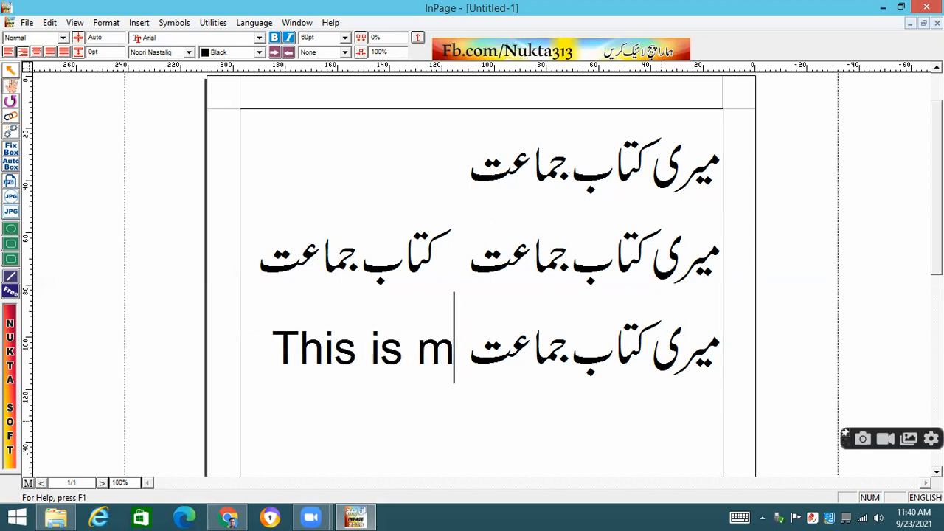
pyautogui.press('BackSpace')
pyautogui.press('BackSpace')
pyautogui.press('BackSpace')
pyautogui.press('BackSpace')
pyautogui.press('BackSpace')
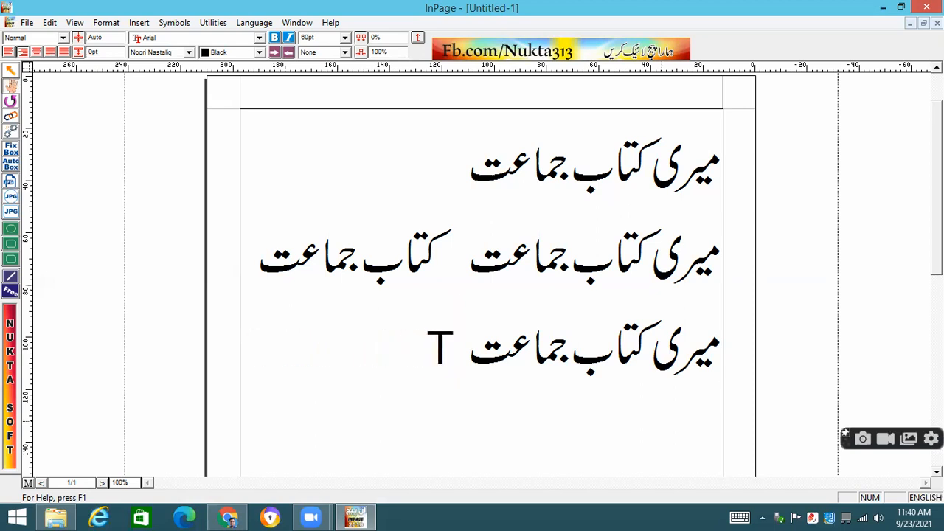
# - Add the English text "My book" after the third line's Urdu text and switch the typing language back to Urdu
pyautogui.write('My b')
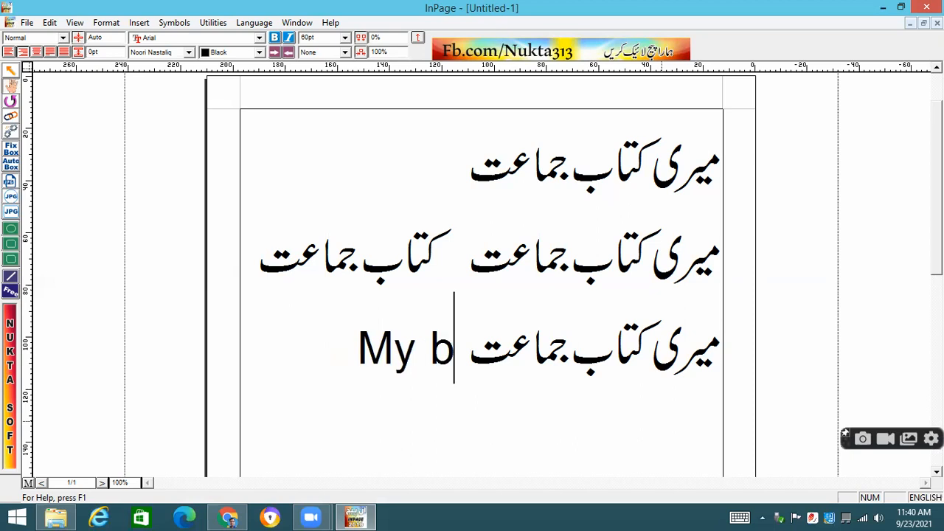
pyautogui.write('ook')
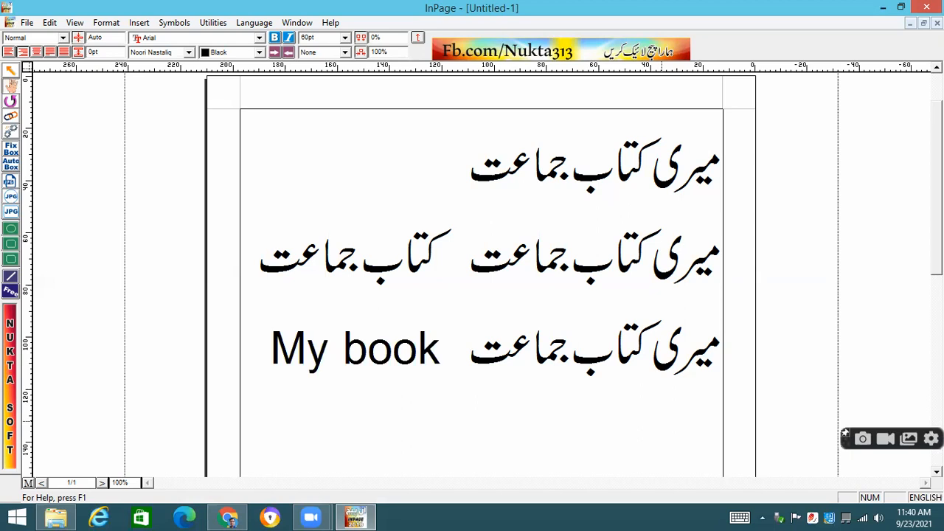
pyautogui.hotkey('ctrl', 'space')
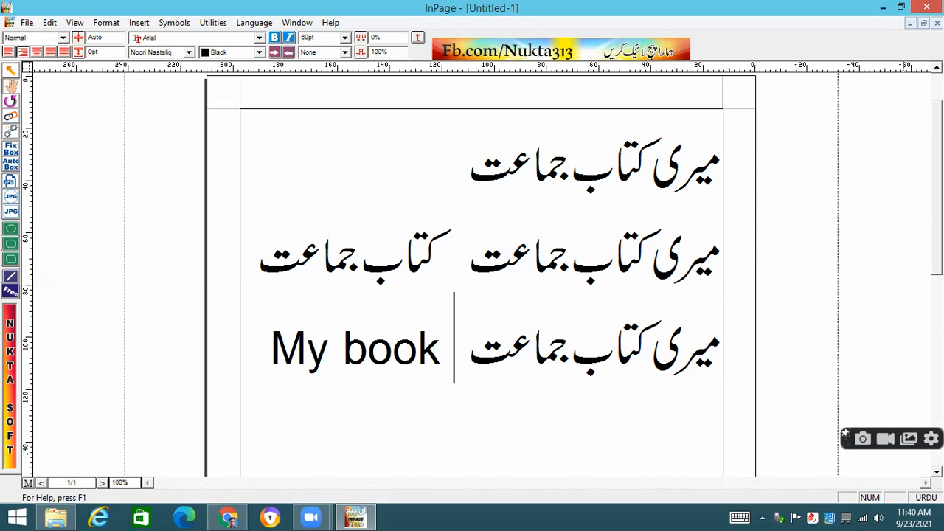
# - Start a fourth line and enter the Urdu letters ری ع وس ق ہ
pyautogui.click(271, 363)
pyautogui.press('Return')
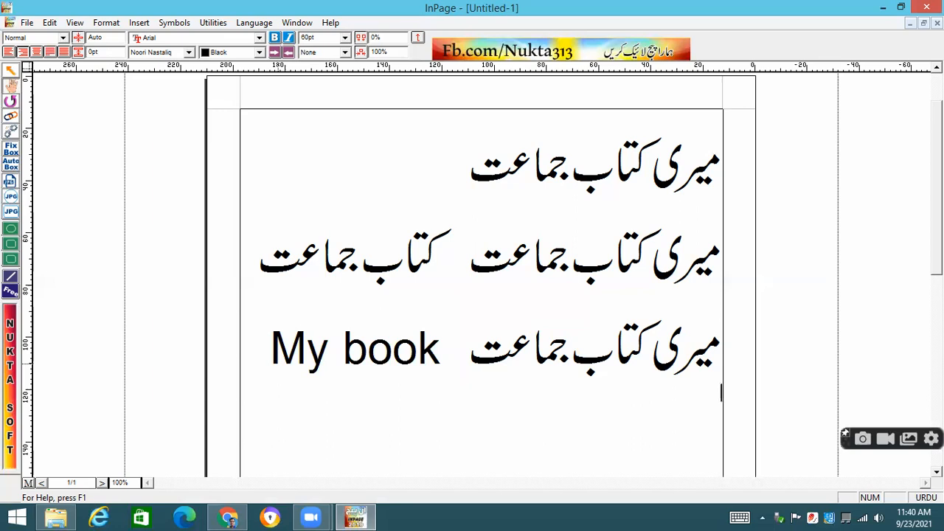
pyautogui.write('ر')
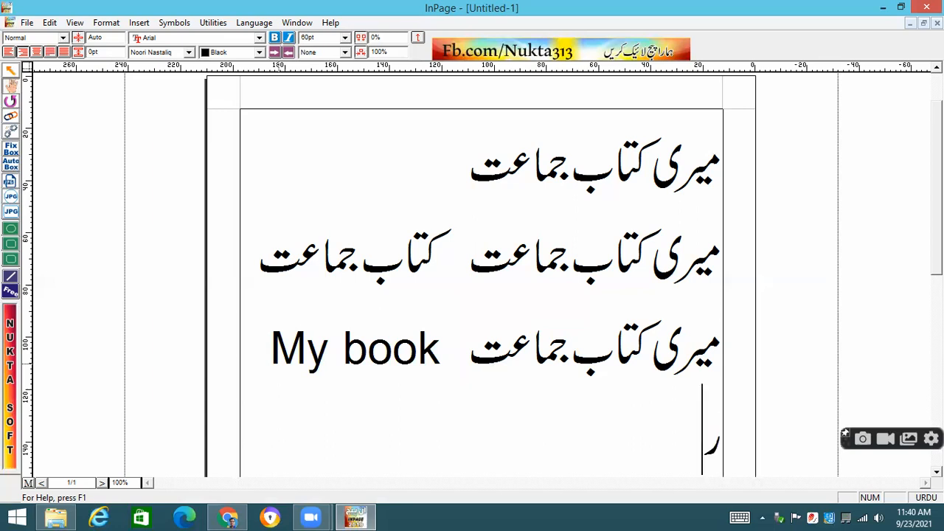
pyautogui.write('ی ع وس ')
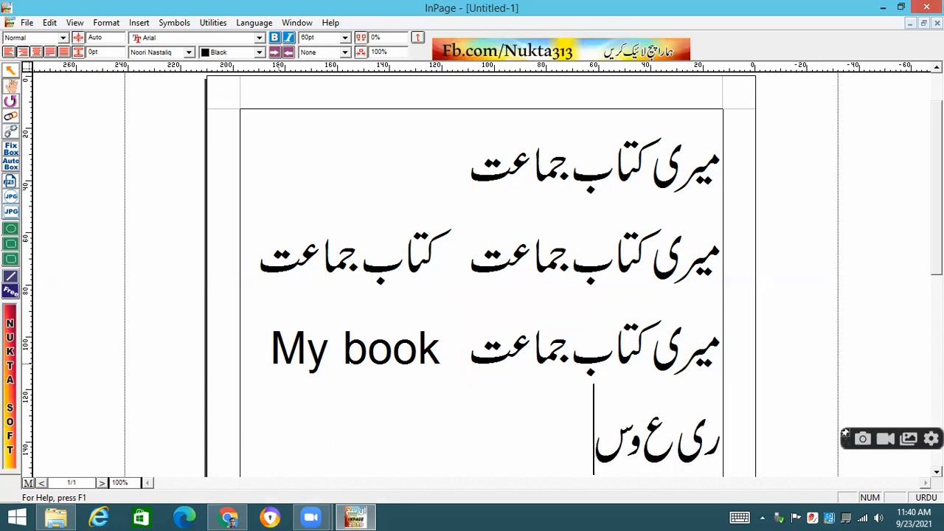
pyautogui.write('ق ه')
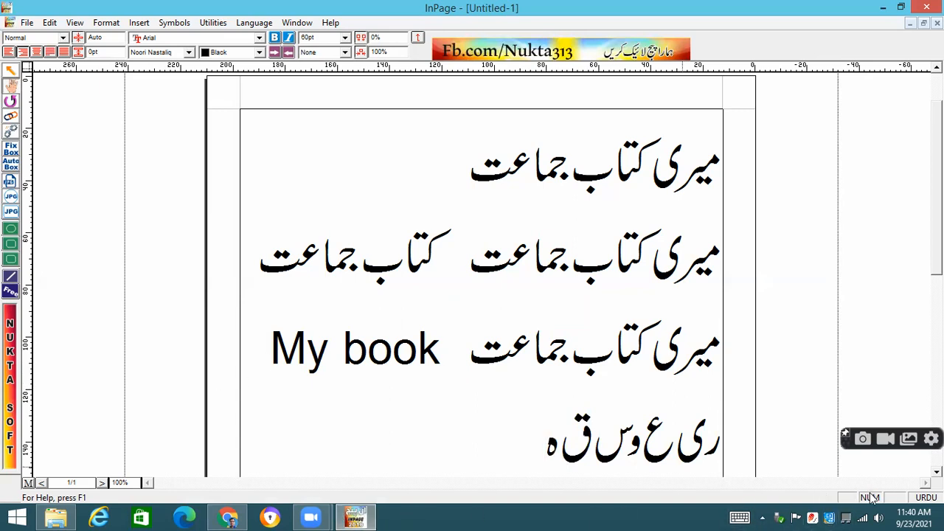
# - Switch to the Google Classroom lesson, highlight the topic Formatting Text and return to InPage
pyautogui.moveTo(362, 514)
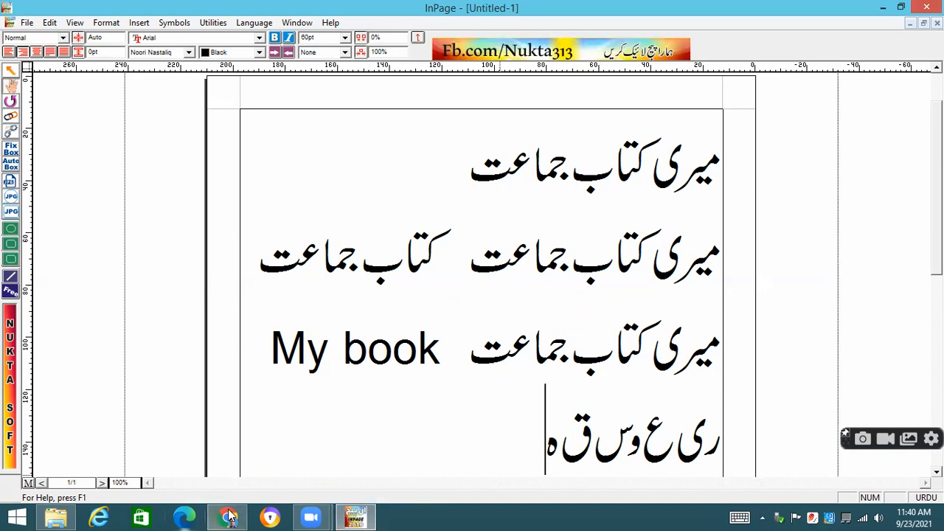
pyautogui.moveTo(191, 336); pyautogui.dragTo(253, 332)
pyautogui.click(342, 373)
pyautogui.click(352, 516)
# - Select the first Urdu line, review the available Urdu fonts without choosing one, and clear the selection
pyautogui.click(579, 181)
pyautogui.moveTo(465, 179); pyautogui.dragTo(757, 177)
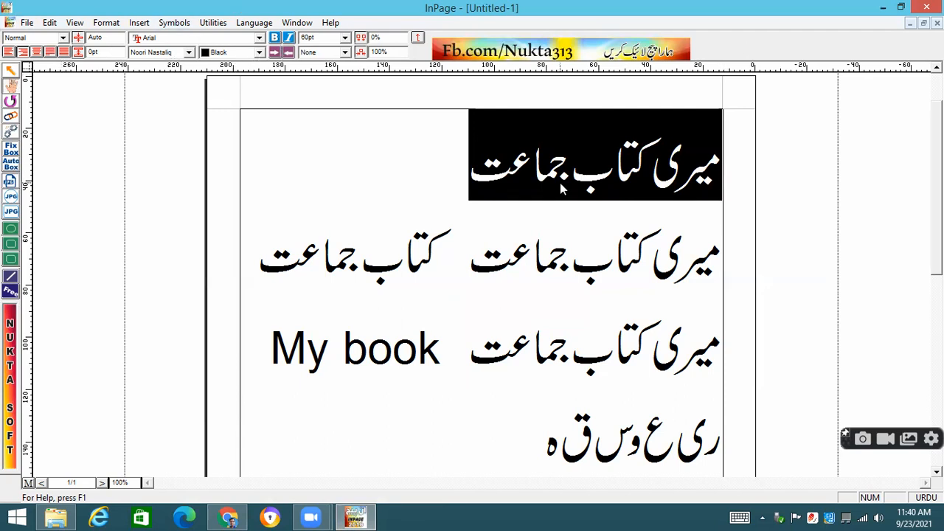
pyautogui.click(189, 52)
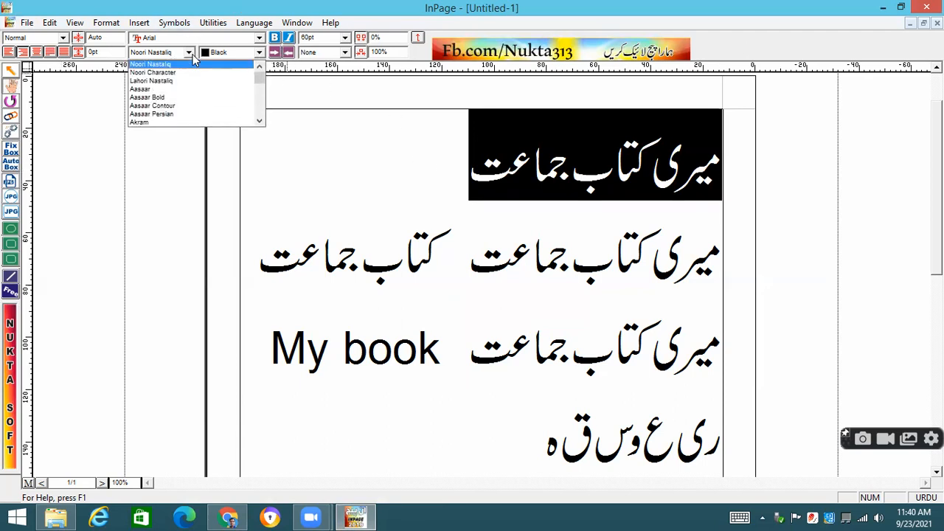
pyautogui.click(377, 143)
pyautogui.click(451, 198)
# - Select the English text "My book" in the third line and set its font to Arial CE
pyautogui.moveTo(454, 338); pyautogui.dragTo(272, 338)
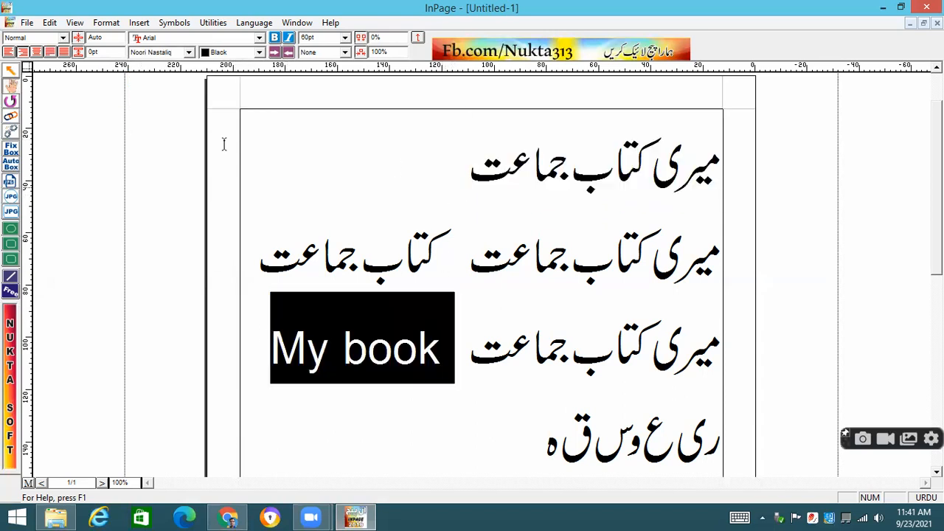
pyautogui.click(259, 38)
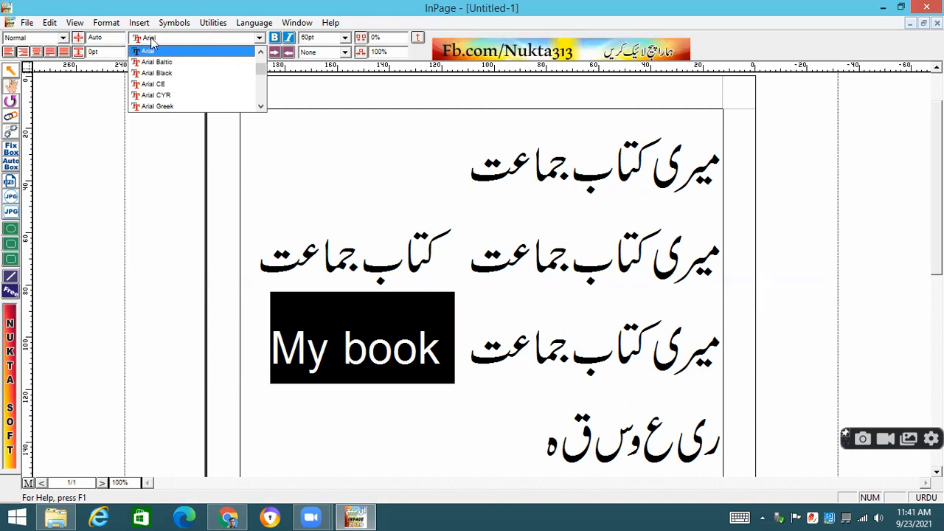
pyautogui.click(164, 86)
# - Change the font of the selected "My book" text to Lucida Console
pyautogui.click(260, 38)
pyautogui.moveTo(261, 70); pyautogui.dragTo(260, 84)
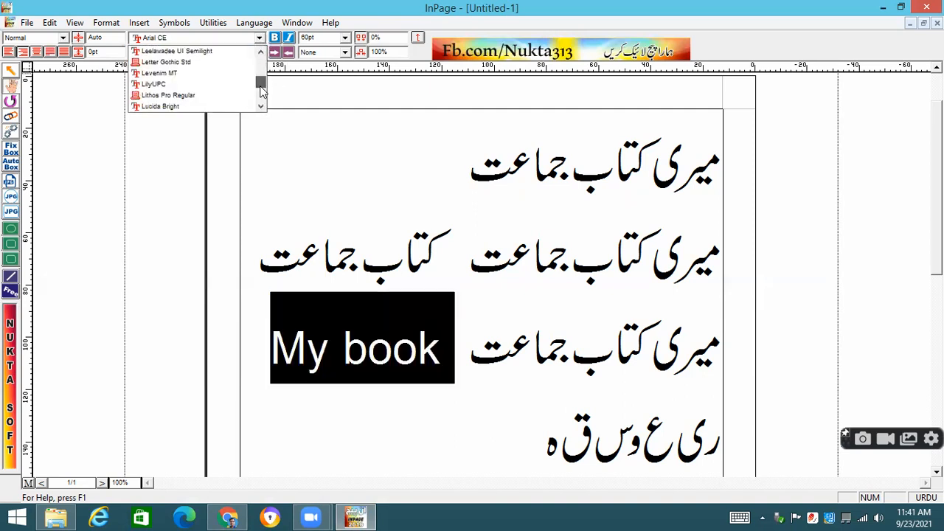
pyautogui.click(211, 96)
pyautogui.click(259, 37)
pyautogui.click(196, 83)
# - Look through the available English fonts and set the "My book" text to Lucida Handwriting
pyautogui.click(259, 38)
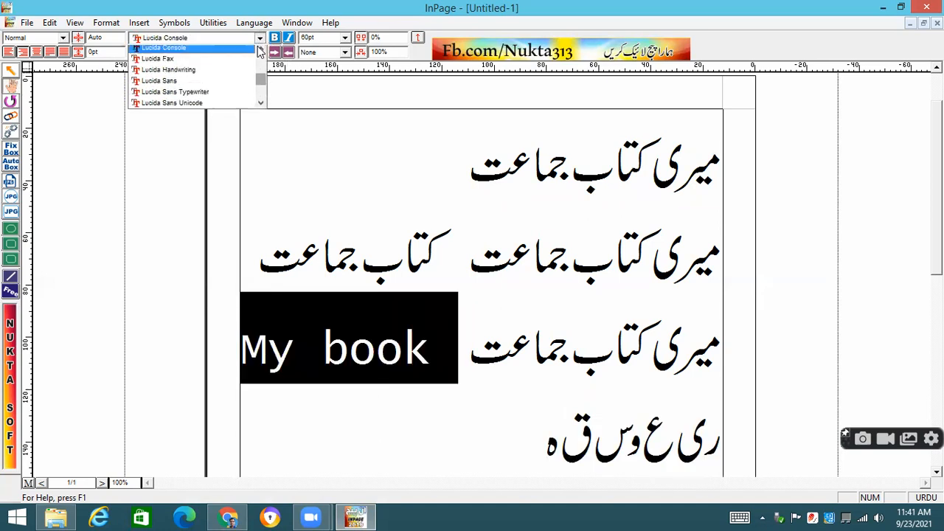
pyautogui.scroll(3, 218, 79)
pyautogui.scroll(3, 216, 78)
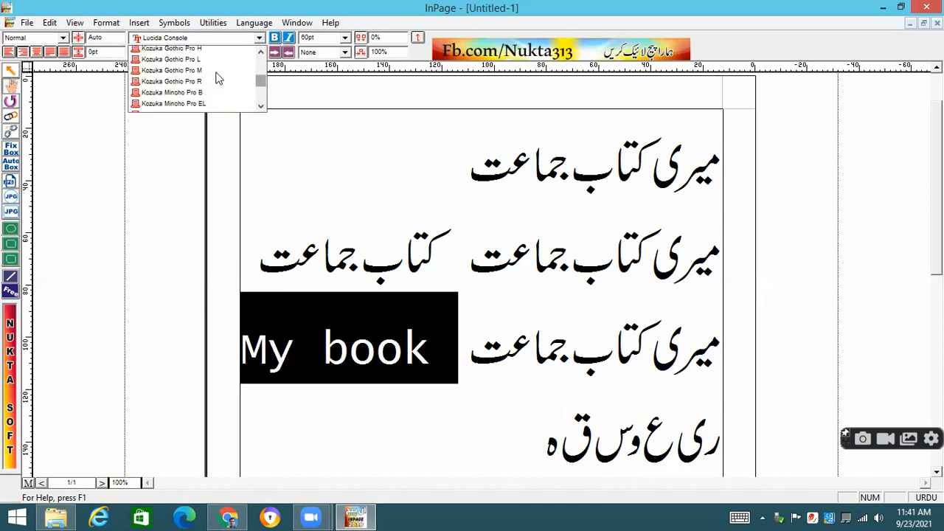
pyautogui.moveTo(259, 75); pyautogui.dragTo(259, 25)
pyautogui.moveTo(259, 65); pyautogui.dragTo(259, 83)
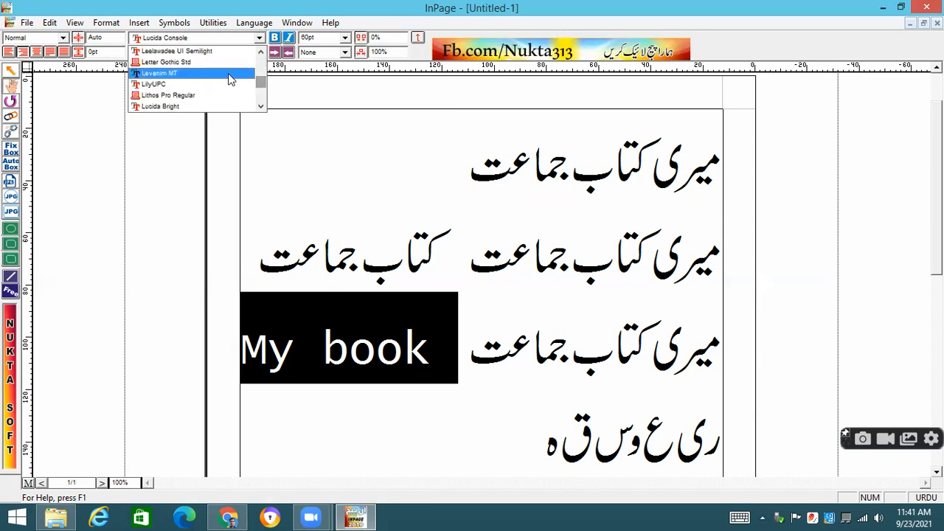
pyautogui.moveTo(270, 86); pyautogui.dragTo(267, 57)
pyautogui.click(289, 9)
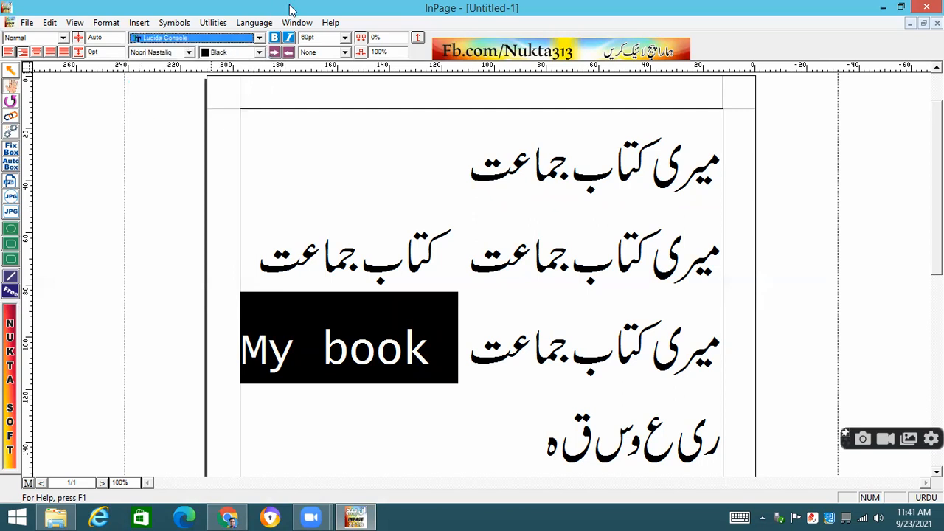
pyautogui.click(259, 38)
pyautogui.click(222, 73)
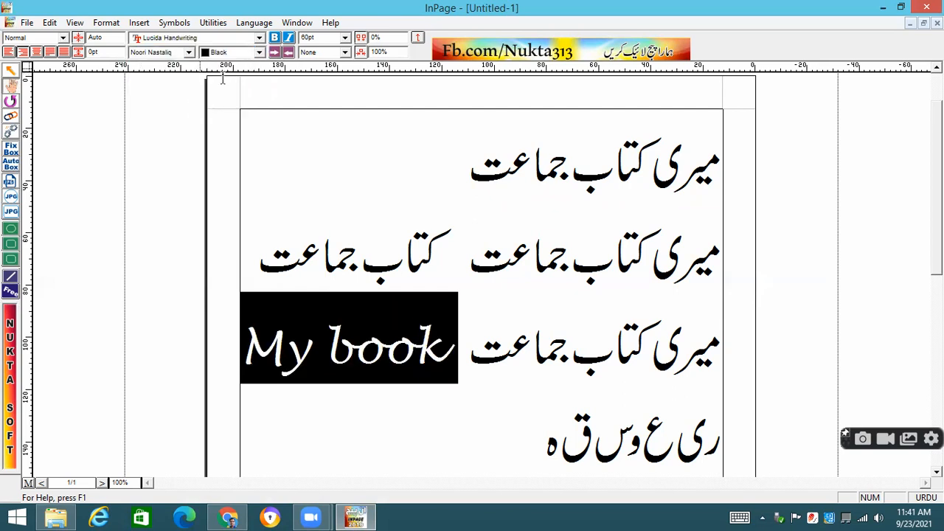
# - Set the font of the "My book" text to Microsoft JhengHei UI
pyautogui.click(259, 38)
pyautogui.scroll(-3, 207, 96)
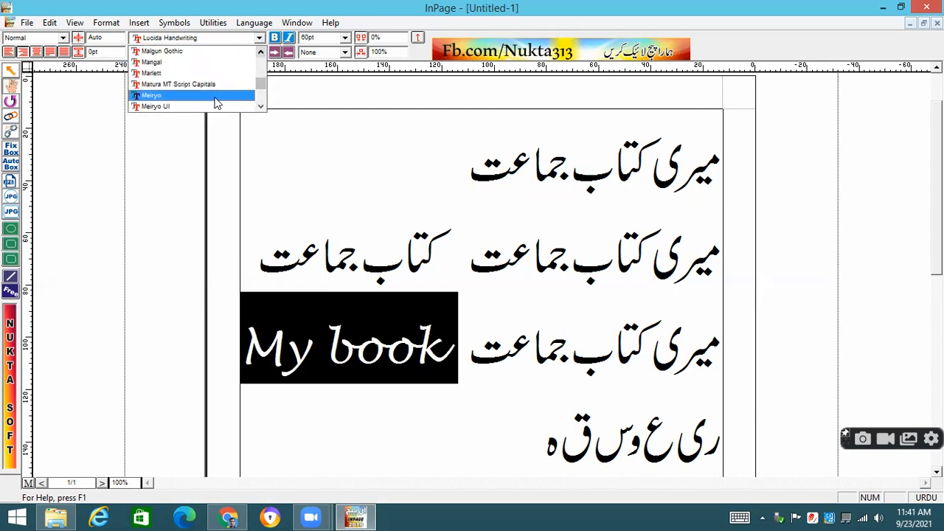
pyautogui.scroll(-3, 207, 96)
pyautogui.click(199, 95)
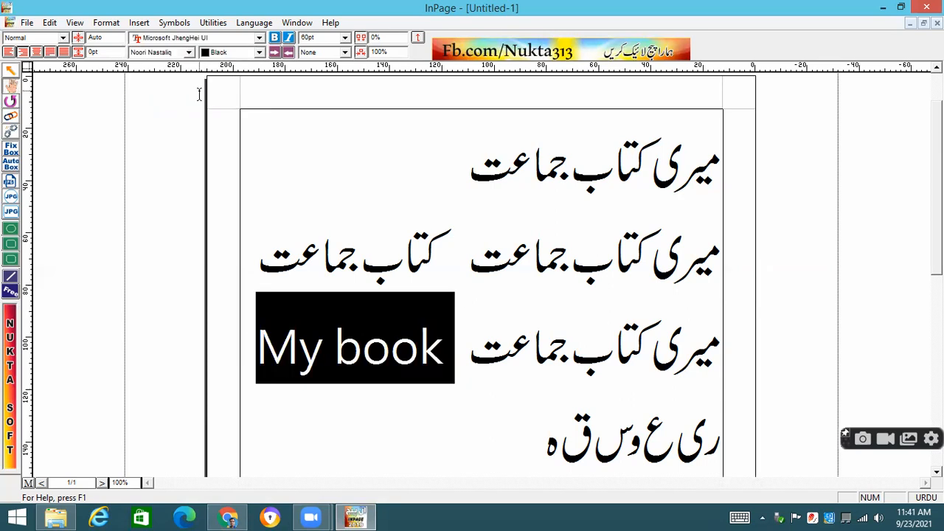
# - Change the font of the selected "My book" text to Monotype Corsiva
pyautogui.click(259, 38)
pyautogui.scroll(-4, 214, 81)
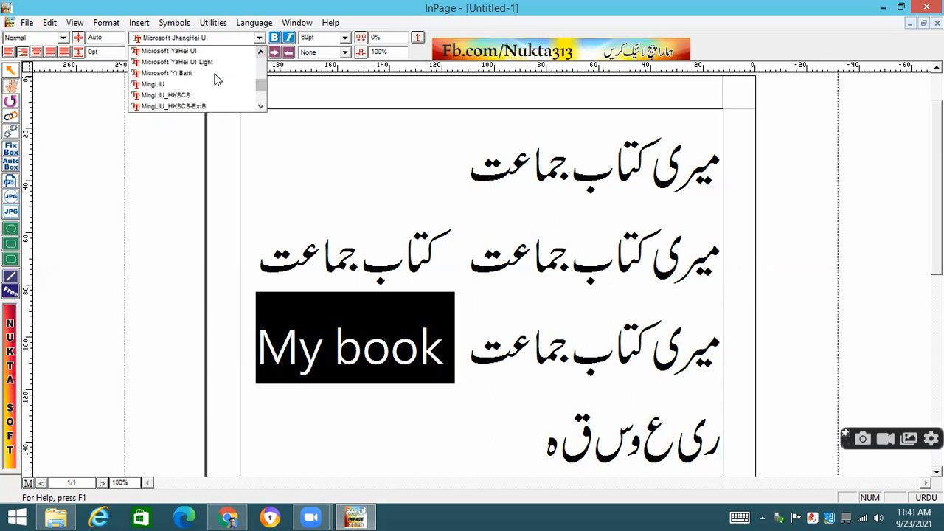
pyautogui.scroll(-3, 210, 85)
pyautogui.scroll(-4, 207, 90)
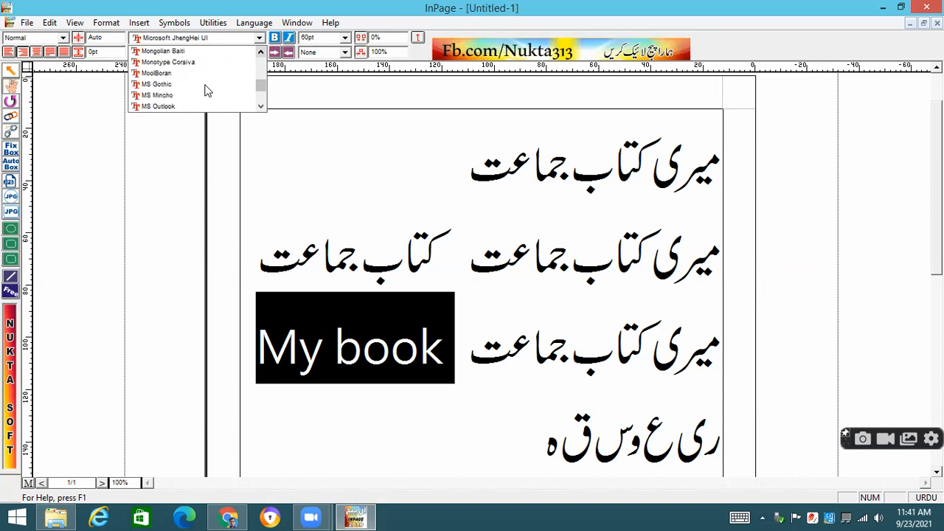
pyautogui.click(193, 61)
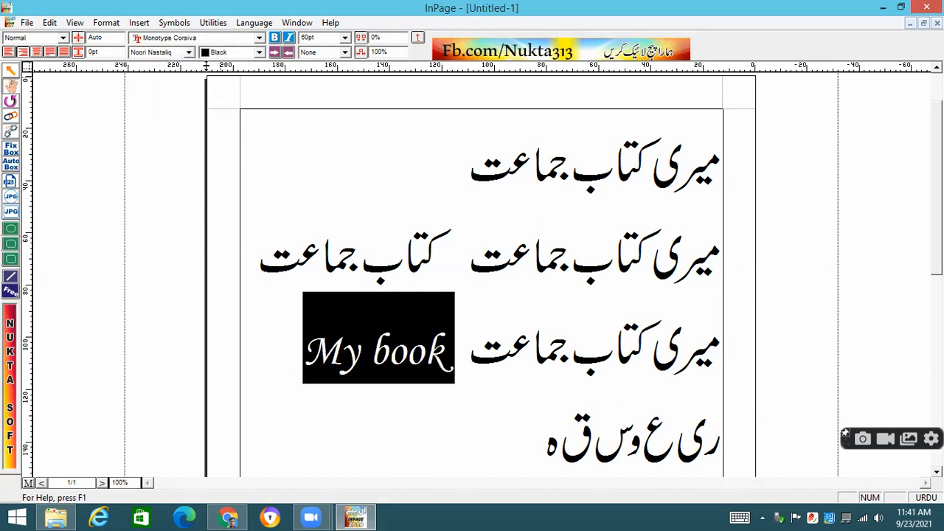
# - Select the Urdu text in the first line and set its Urdu font to Noori Character
pyautogui.click(568, 236)
pyautogui.moveTo(473, 172); pyautogui.dragTo(709, 168)
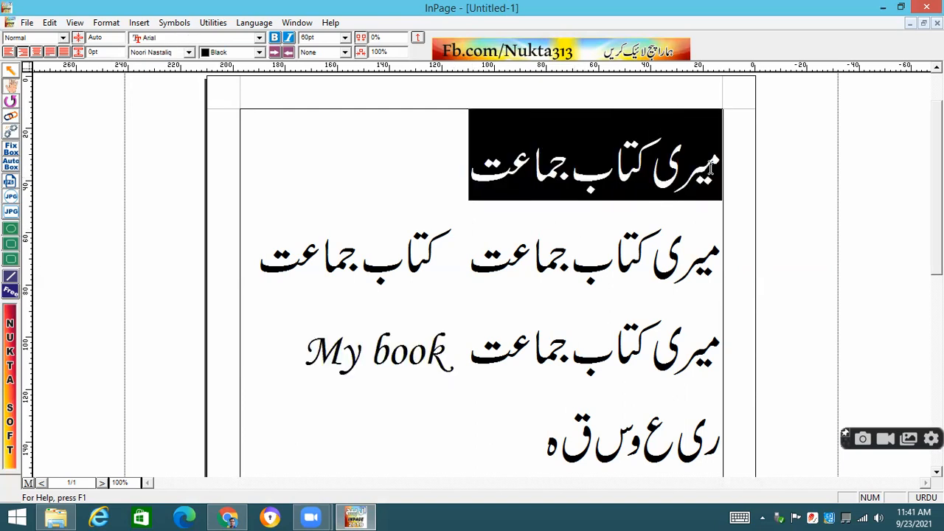
pyautogui.click(189, 53)
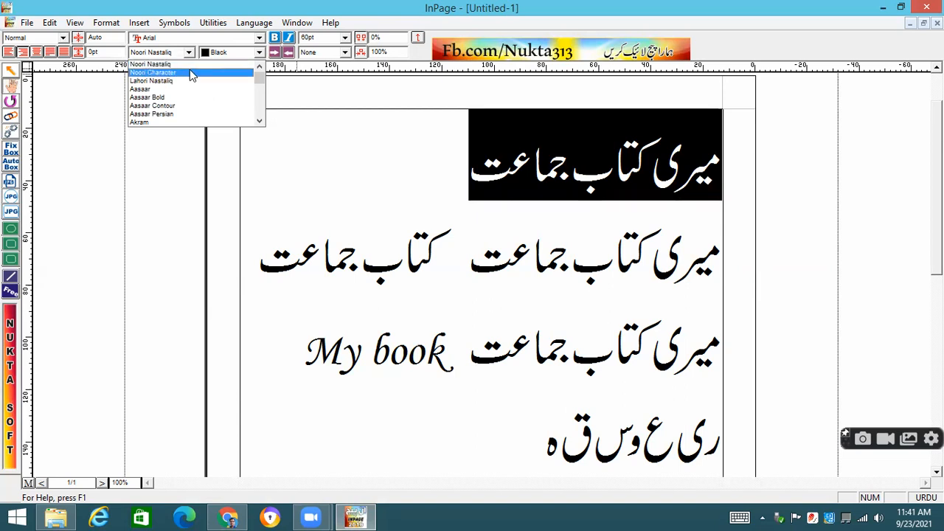
pyautogui.click(189, 72)
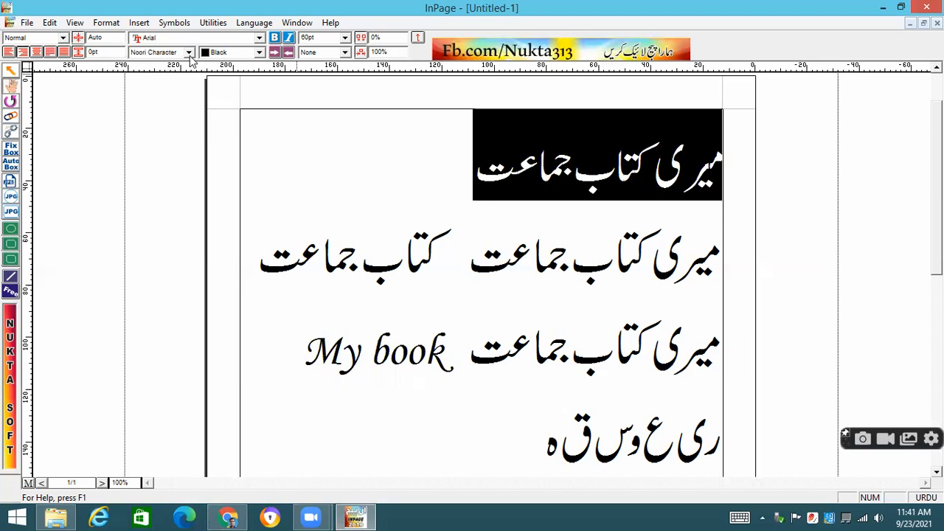
# - Select the phrase "میری کتاب جماعت" in the second line and set its font to Lahori Nastaliq
pyautogui.moveTo(476, 256); pyautogui.dragTo(721, 259)
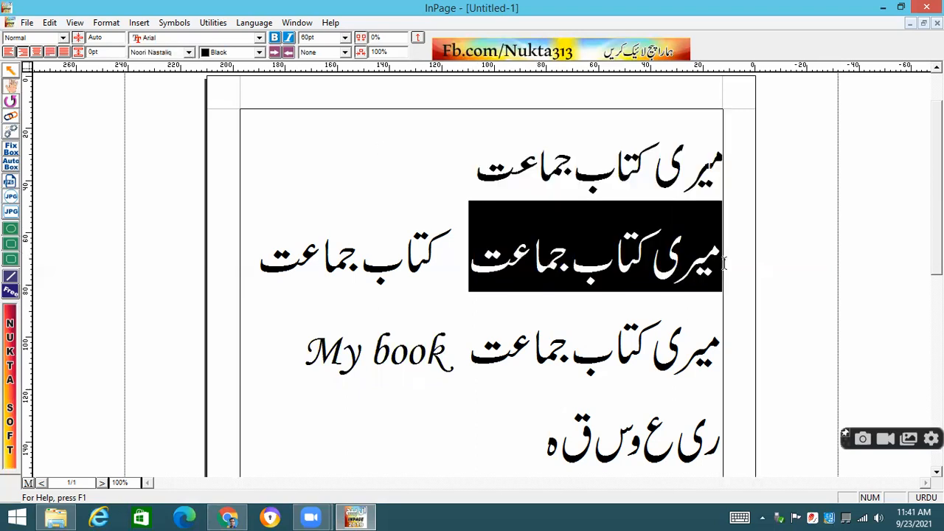
pyautogui.click(188, 52)
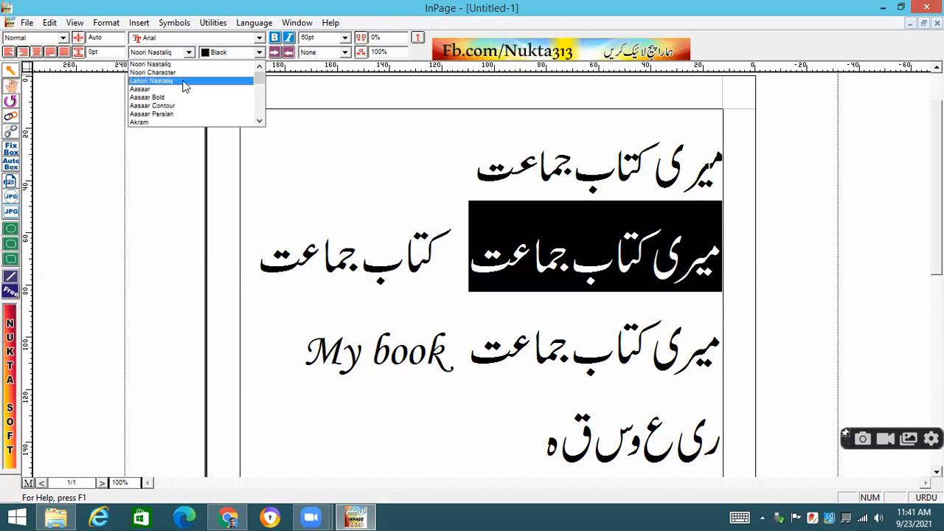
pyautogui.click(184, 81)
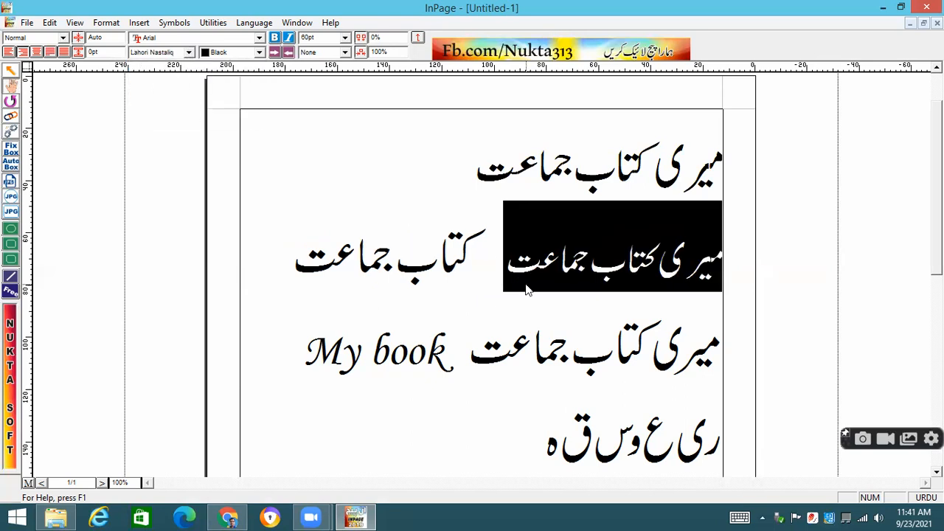
# - Select the Urdu phrase "میری کتاب جماعت" in the third line and set its font to Aasaar
pyautogui.moveTo(472, 353); pyautogui.dragTo(725, 351)
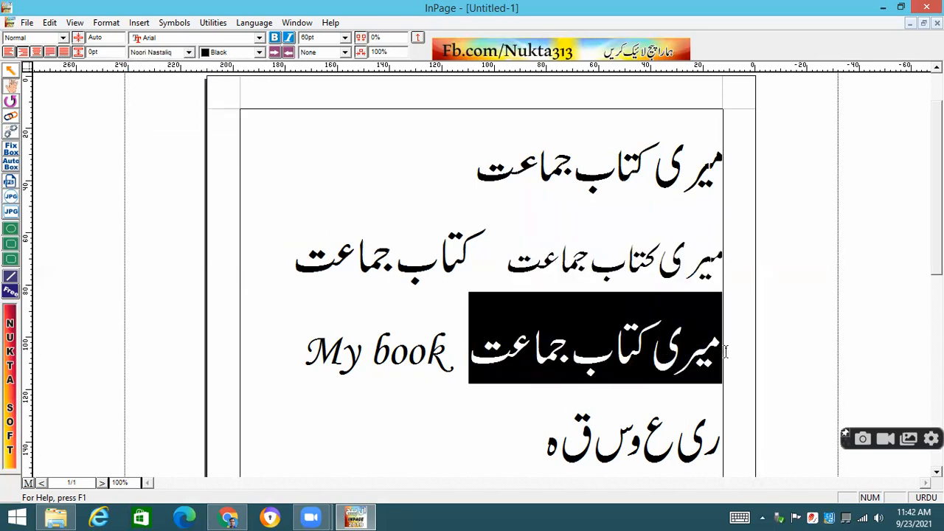
pyautogui.click(188, 52)
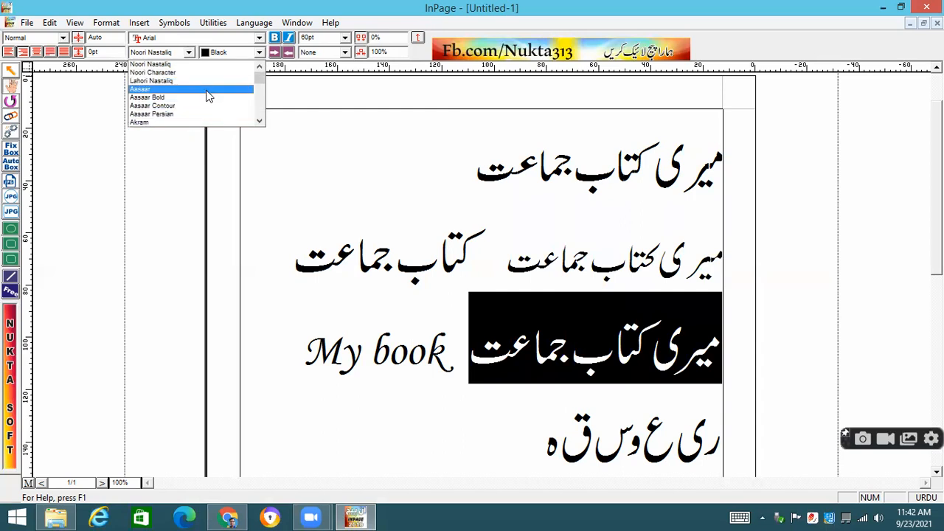
pyautogui.click(208, 89)
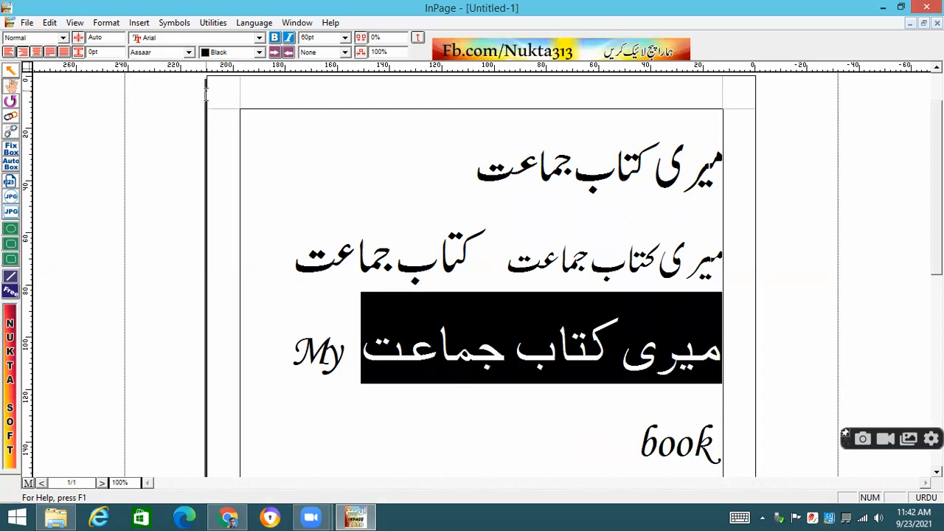
# - Change the font of the selected Urdu phrase in the third line to Akram and deselect it
pyautogui.click(189, 52)
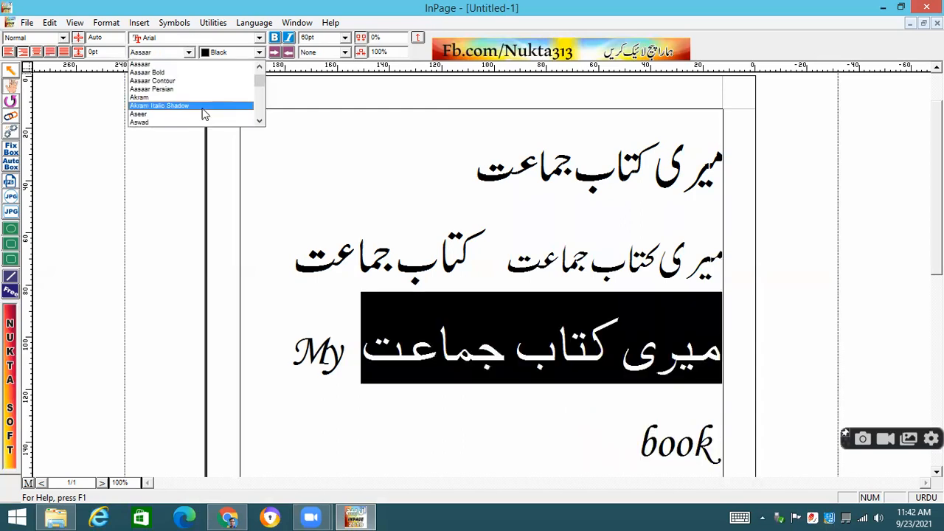
pyautogui.click(300, 78)
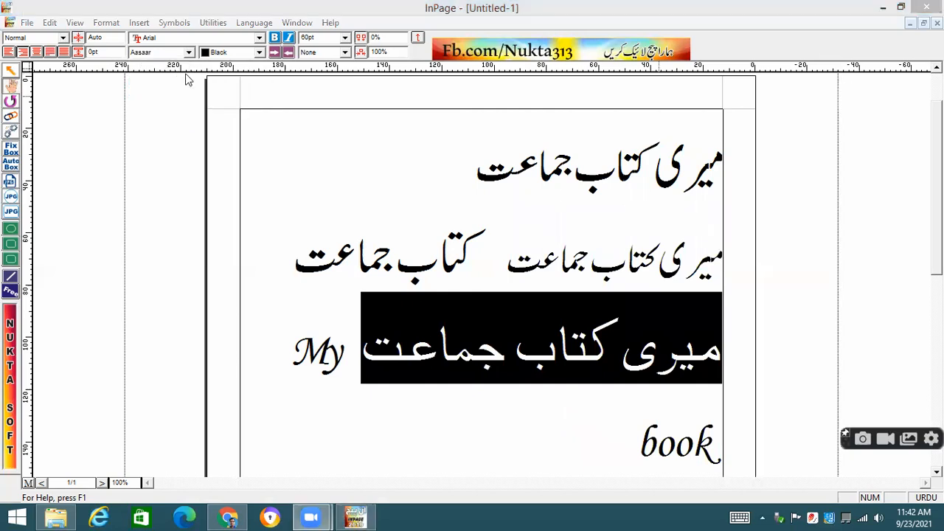
pyautogui.click(189, 51)
pyautogui.click(186, 100)
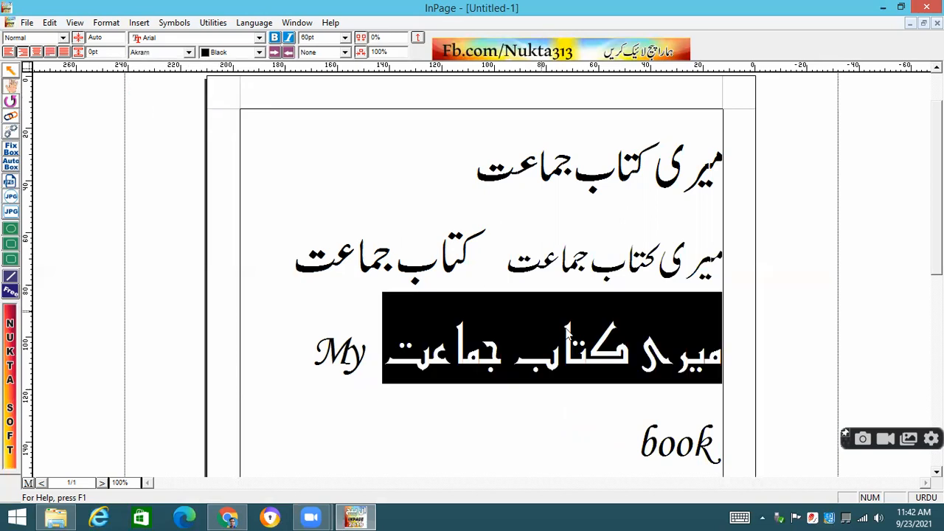
pyautogui.click(567, 330)
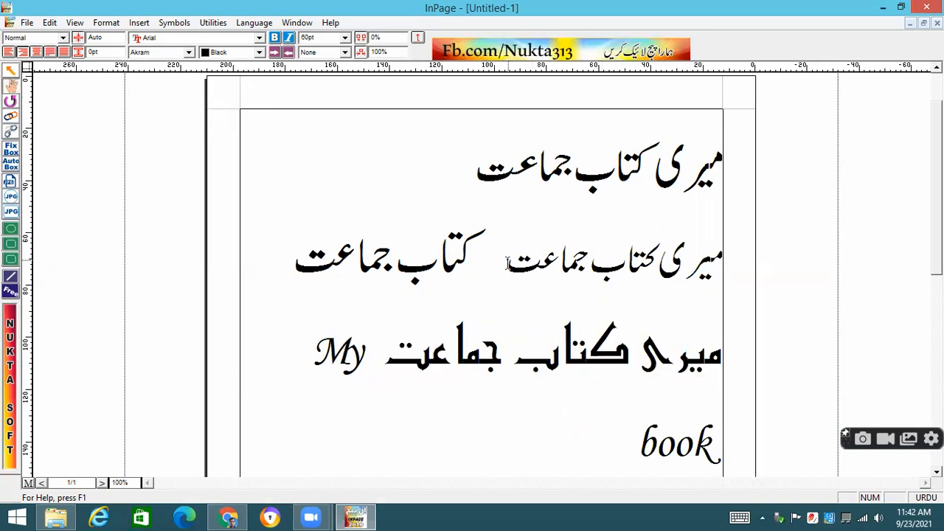
# - Select the separate phrase "کتاب جماعت" at the end of the second line and set its font to Aseer
pyautogui.moveTo(487, 247); pyautogui.dragTo(287, 258)
pyautogui.click(189, 51)
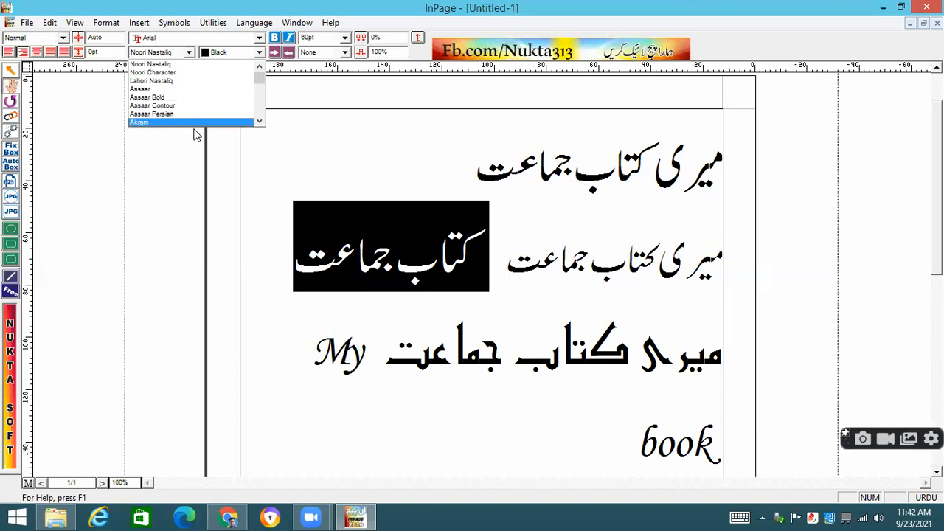
pyautogui.scroll(-1, 202, 105)
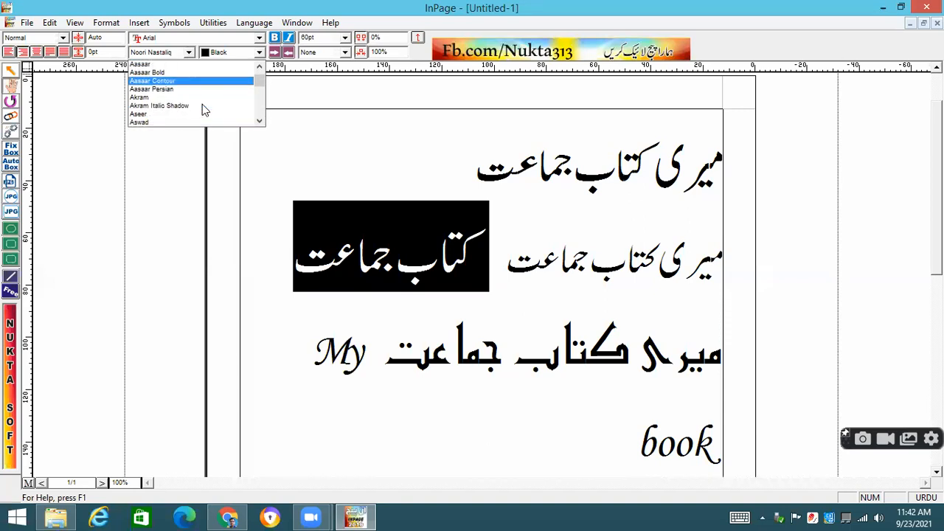
pyautogui.scroll(-2, 205, 108)
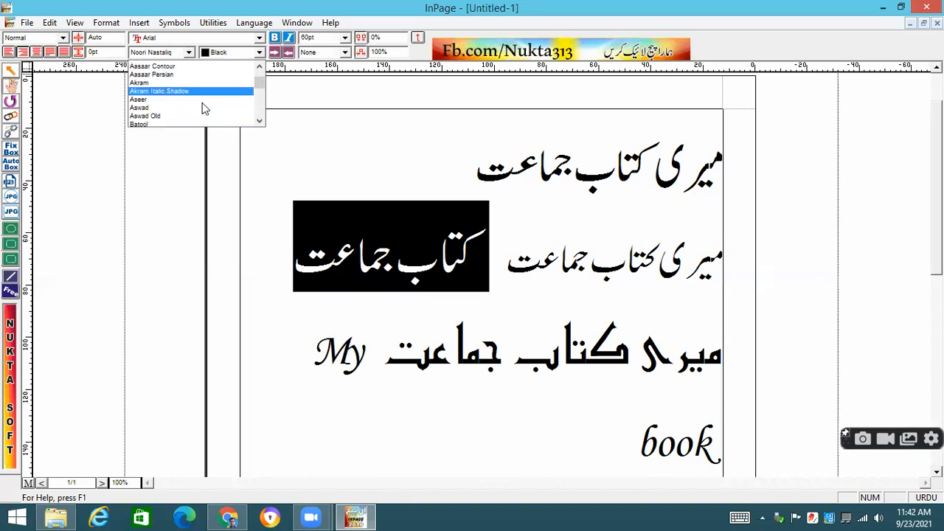
pyautogui.click(195, 96)
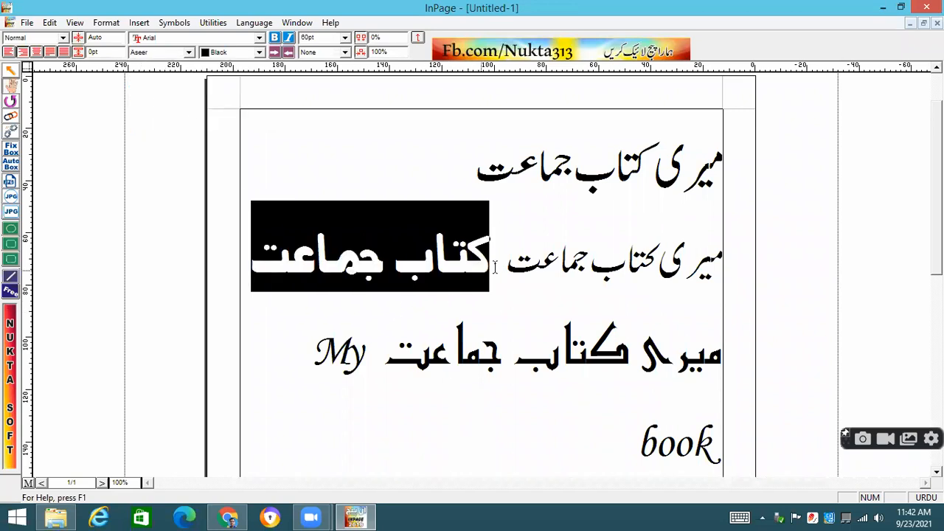
pyautogui.click(517, 281)
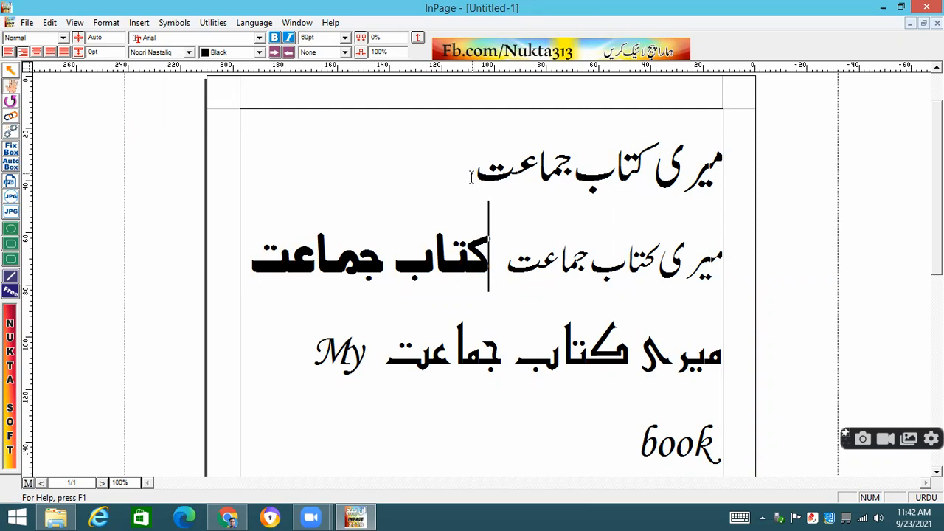
# - Select the whole first line of Urdu text and set its font to Jameel
pyautogui.moveTo(477, 173); pyautogui.dragTo(730, 183)
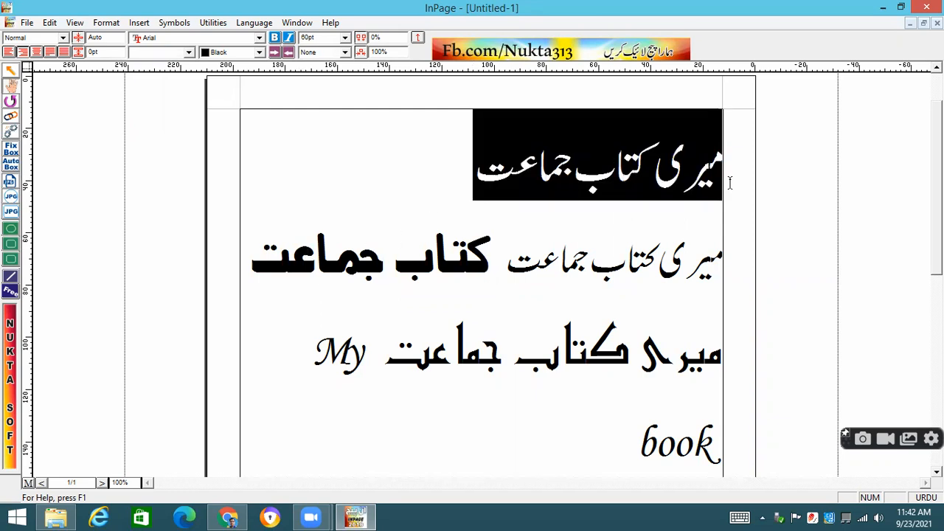
pyautogui.click(189, 52)
pyautogui.scroll(-8, 168, 118)
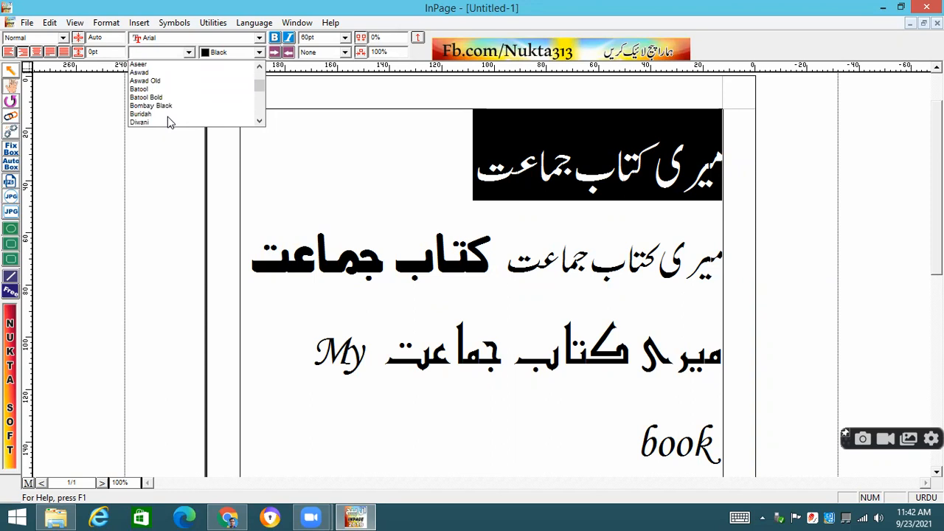
pyautogui.scroll(-3, 169, 118)
pyautogui.scroll(2, 169, 104)
pyautogui.click(169, 90)
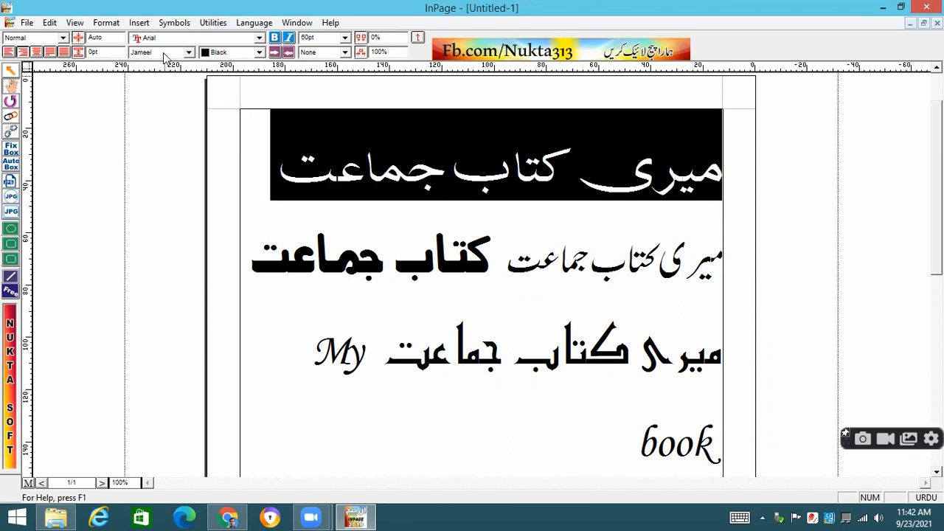
# - Try the Zohar font on the selected first line, followed by the Naskh font
pyautogui.click(188, 51)
pyautogui.scroll(-6, 177, 103)
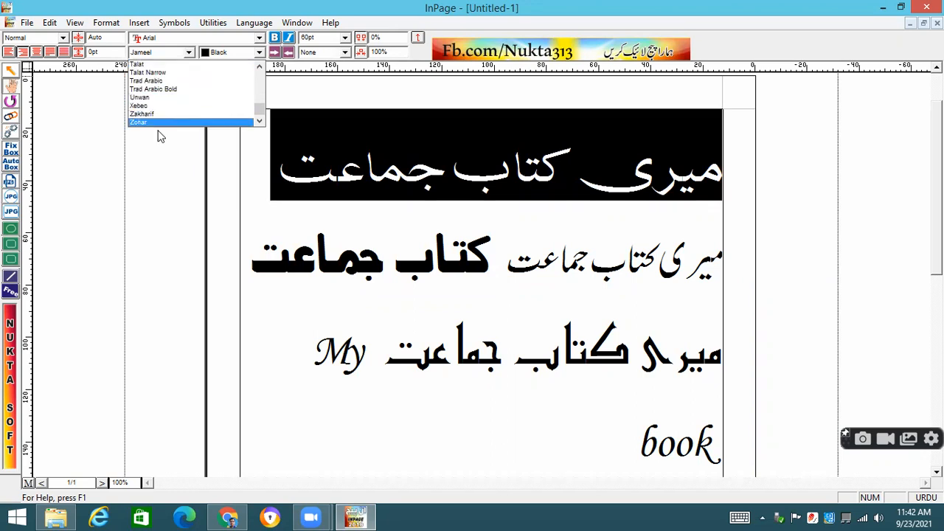
pyautogui.click(159, 122)
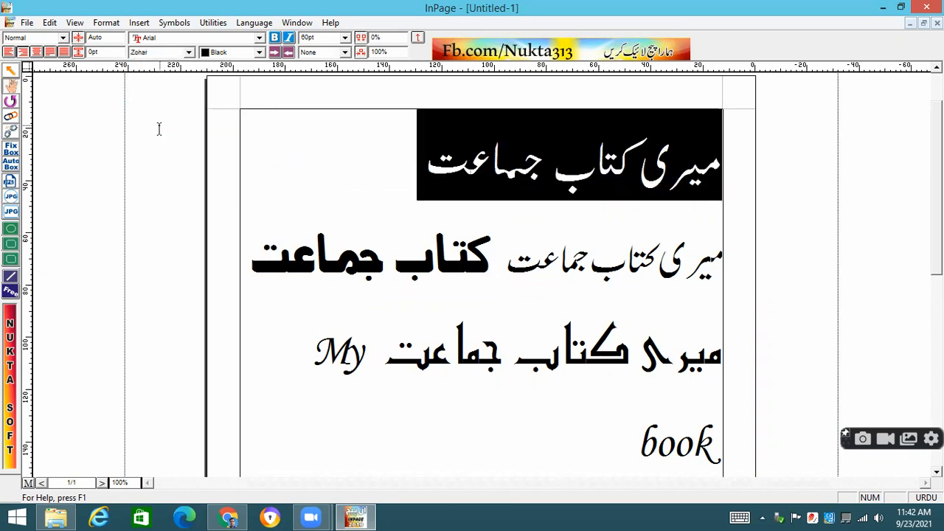
pyautogui.click(188, 53)
pyautogui.scroll(6, 180, 101)
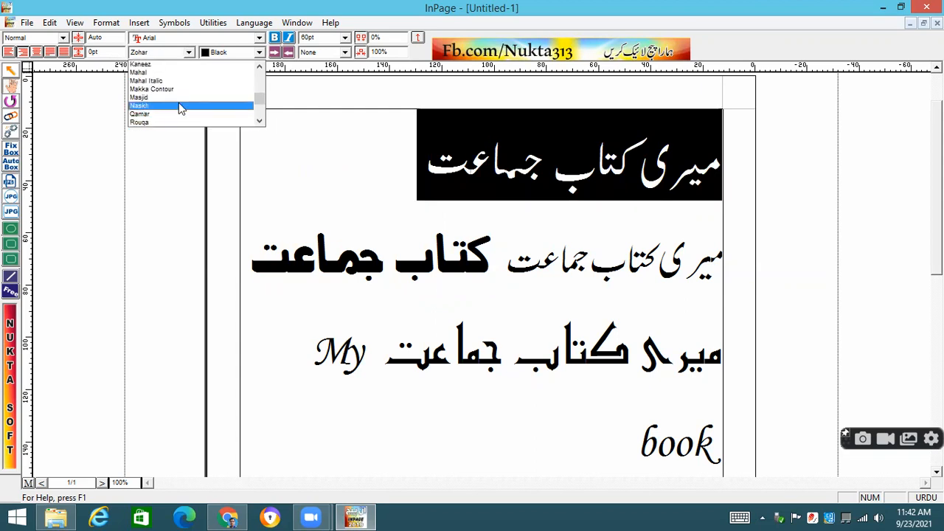
pyautogui.click(179, 105)
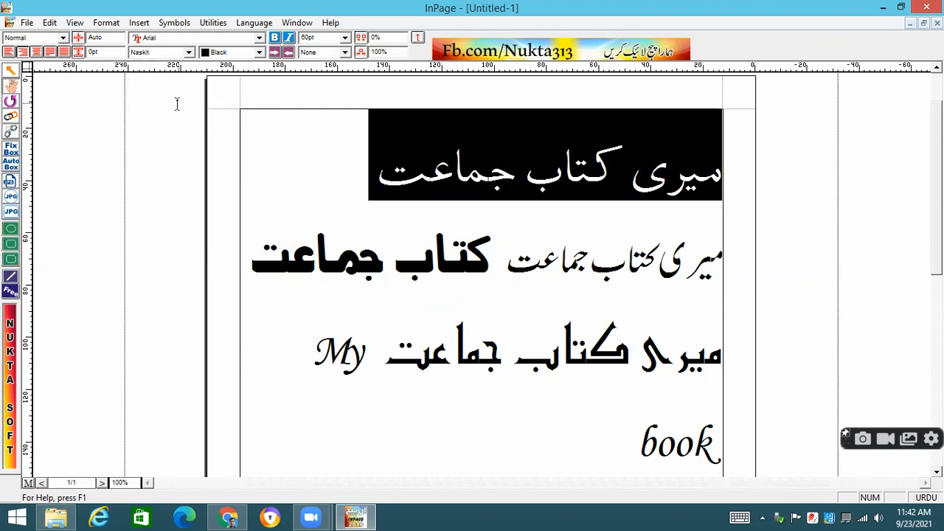
# - Try the Qamar font on the selected first line, followed by the Masjid font
pyautogui.click(189, 52)
pyautogui.scroll(-2, 188, 96)
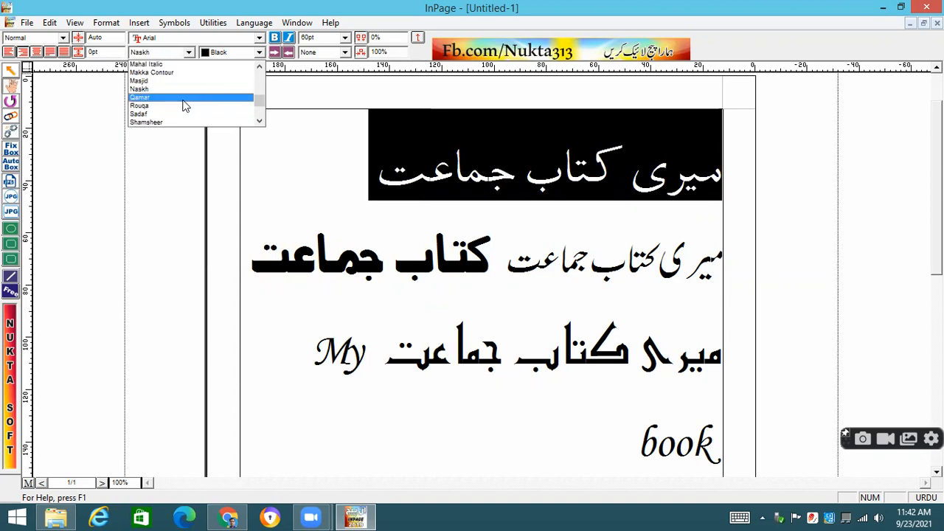
pyautogui.click(185, 99)
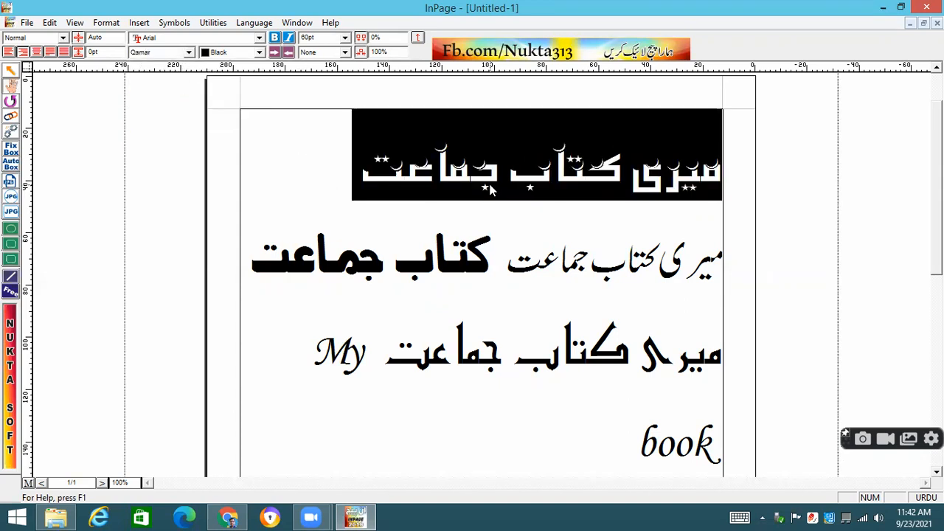
pyautogui.click(189, 53)
pyautogui.scroll(1, 187, 88)
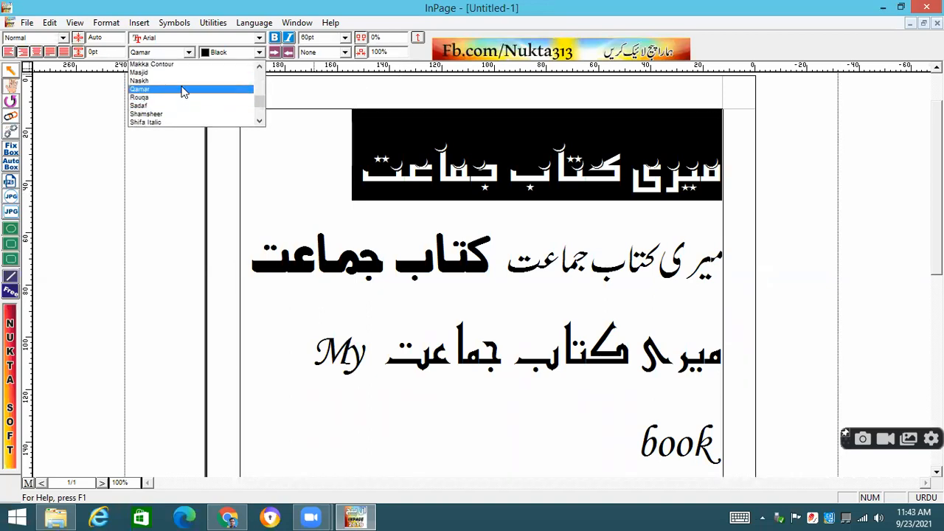
pyautogui.click(184, 80)
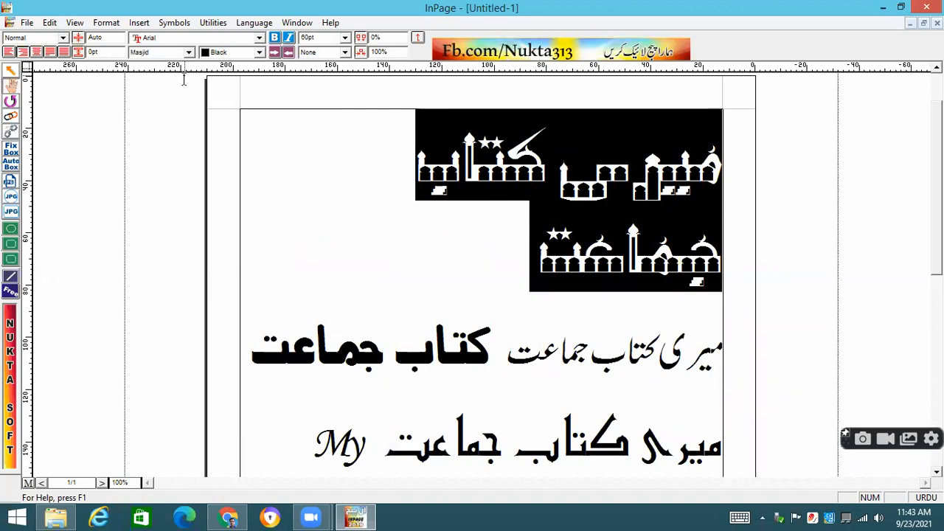
# - Set the font of the selected first line of Urdu text to Jaben
pyautogui.click(188, 53)
pyautogui.scroll(2, 185, 89)
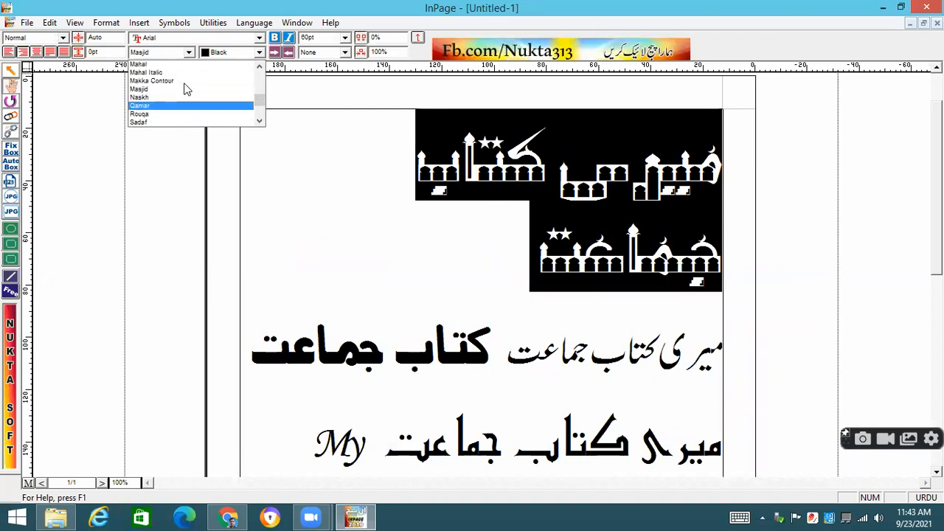
pyautogui.scroll(2, 186, 88)
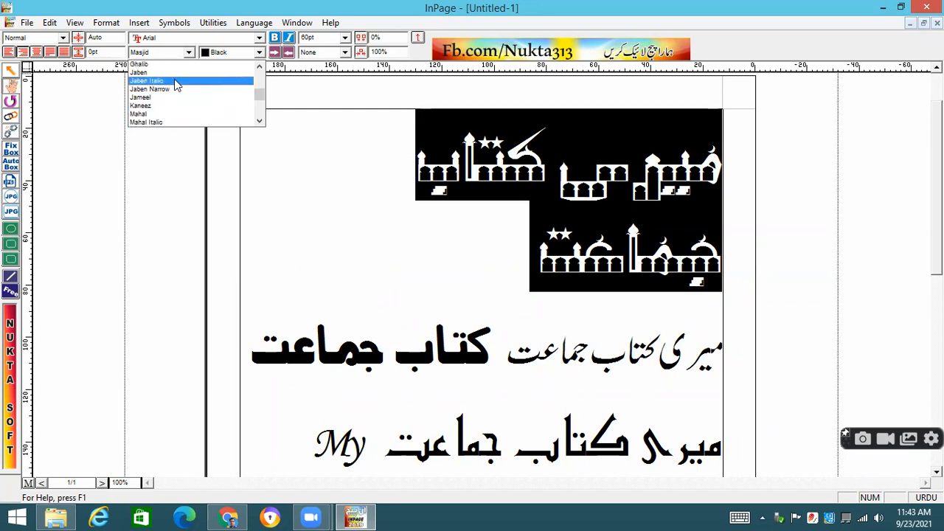
pyautogui.click(174, 73)
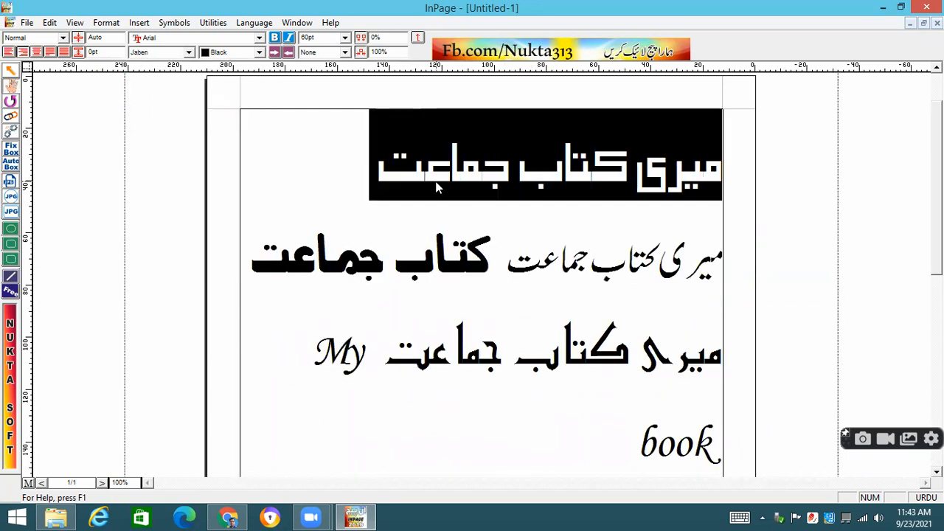
# - Move the last word, جماعت, of each of the first two lines onto a new line
pyautogui.click(369, 168)
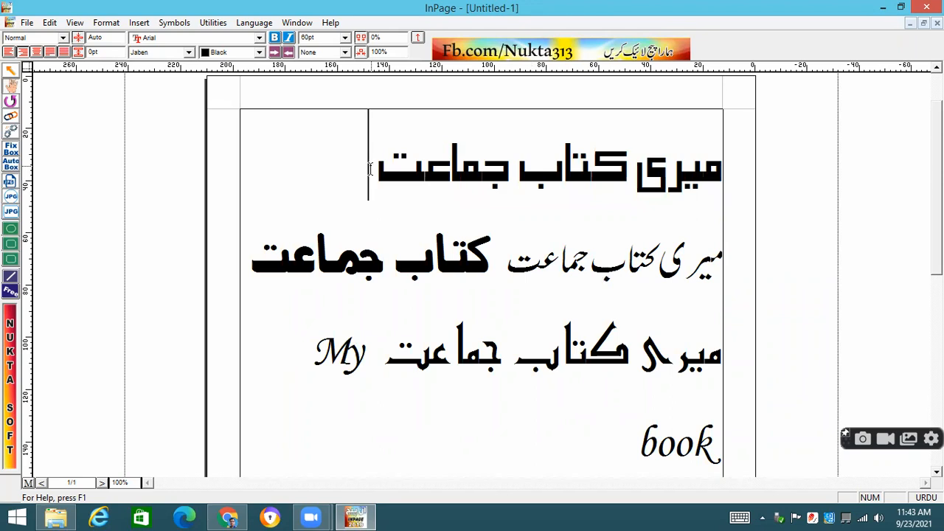
pyautogui.click(515, 172)
pyautogui.press('Return')
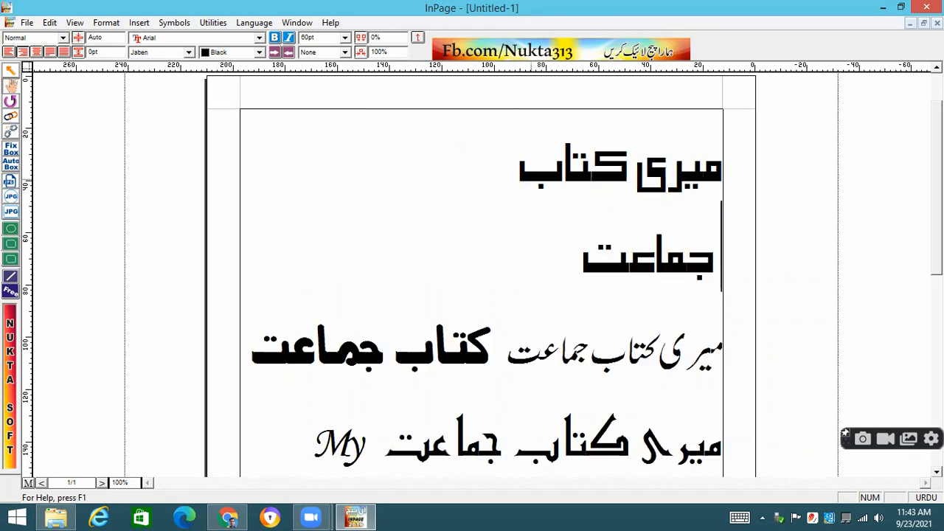
pyautogui.click(385, 357)
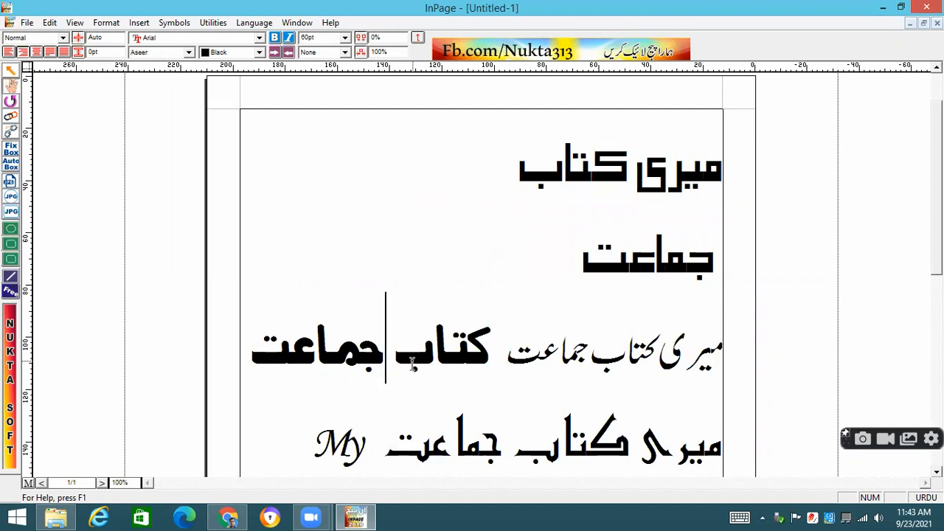
pyautogui.press('Return')
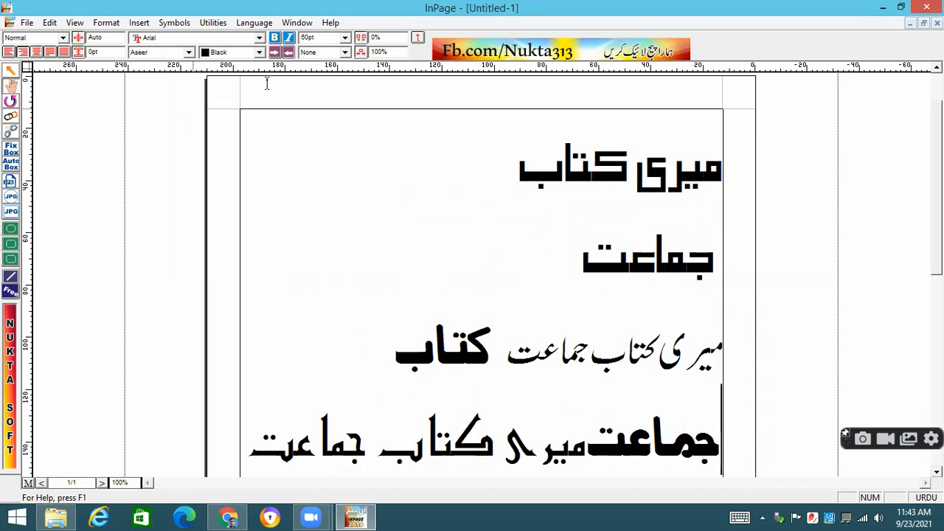
# - Select the first line, میری کتاب, and set its text colour to Red
pyautogui.click(519, 158)
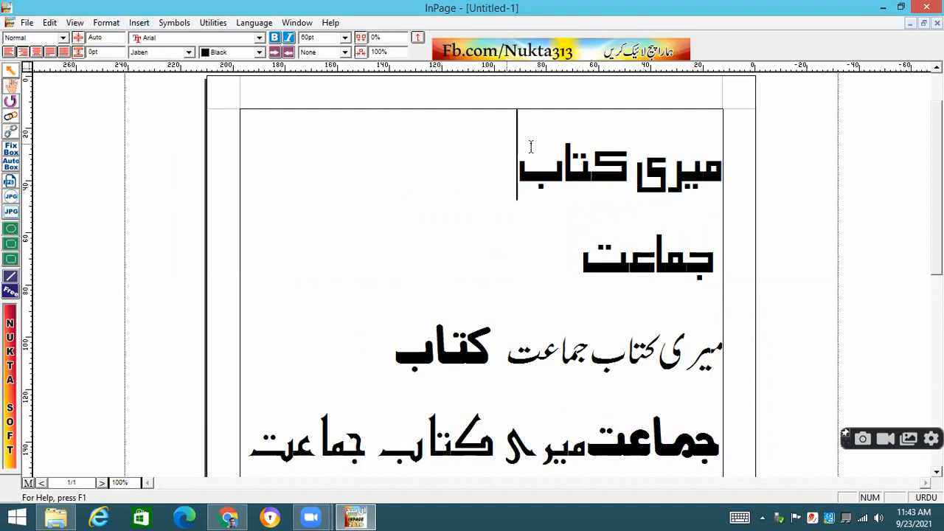
pyautogui.doubleClick(531, 158)
pyautogui.keyDown('shift'); pyautogui.click(725, 184); pyautogui.keyUp('shift')
pyautogui.click(259, 52)
pyautogui.click(233, 91)
# - Set the text colour of the word جماعت on the second line to Blue
pyautogui.moveTo(532, 241); pyautogui.dragTo(712, 244)
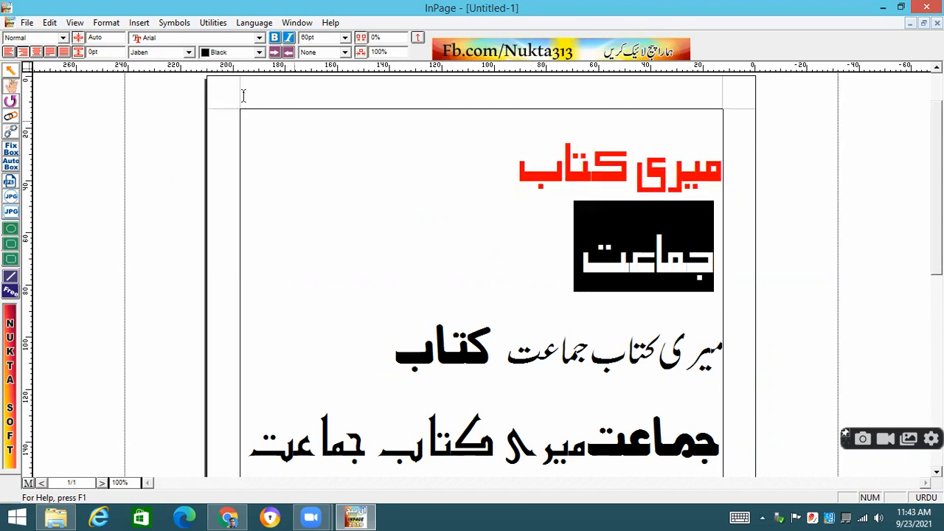
pyautogui.click(259, 52)
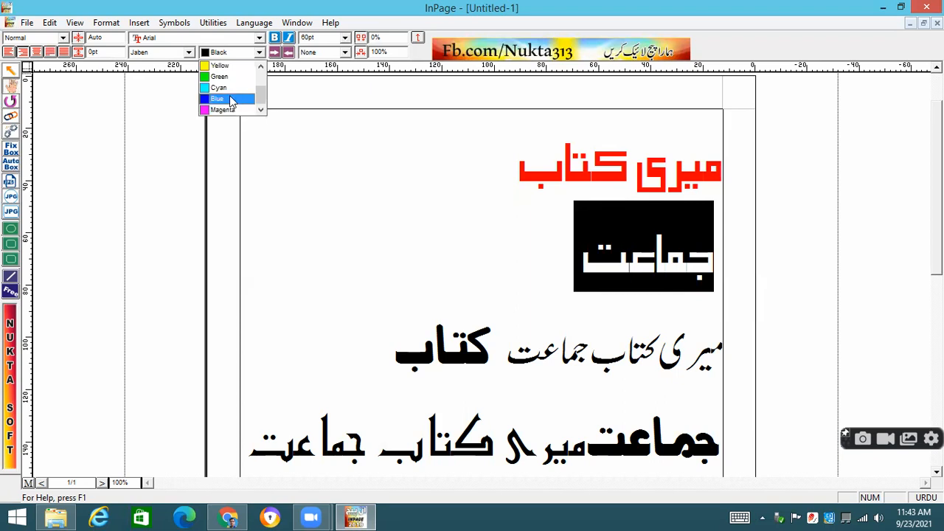
pyautogui.click(232, 100)
pyautogui.click(532, 196)
# - Select the third line and try the font sizes 12 pt, 24 pt and 48 pt, finishing with 72 pt
pyautogui.moveTo(391, 331); pyautogui.dragTo(766, 354)
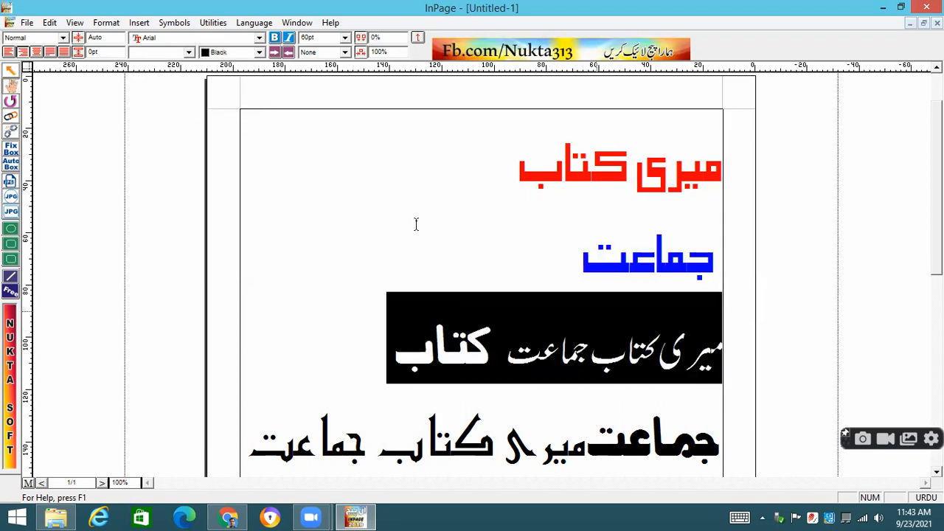
pyautogui.click(345, 38)
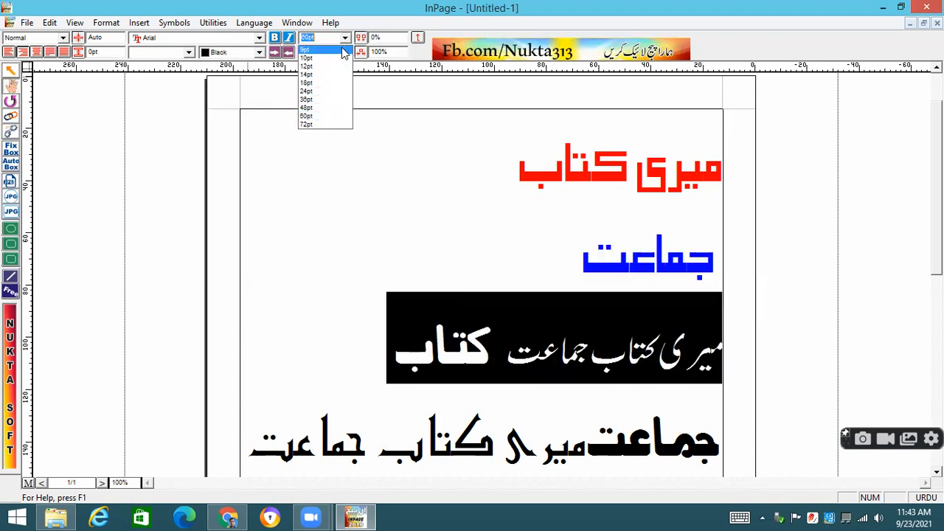
pyautogui.click(330, 68)
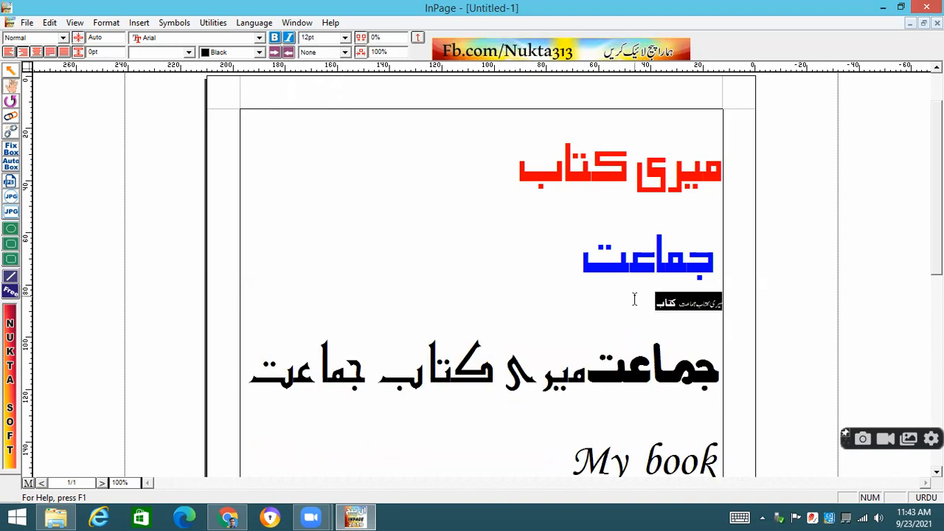
pyautogui.click(344, 38)
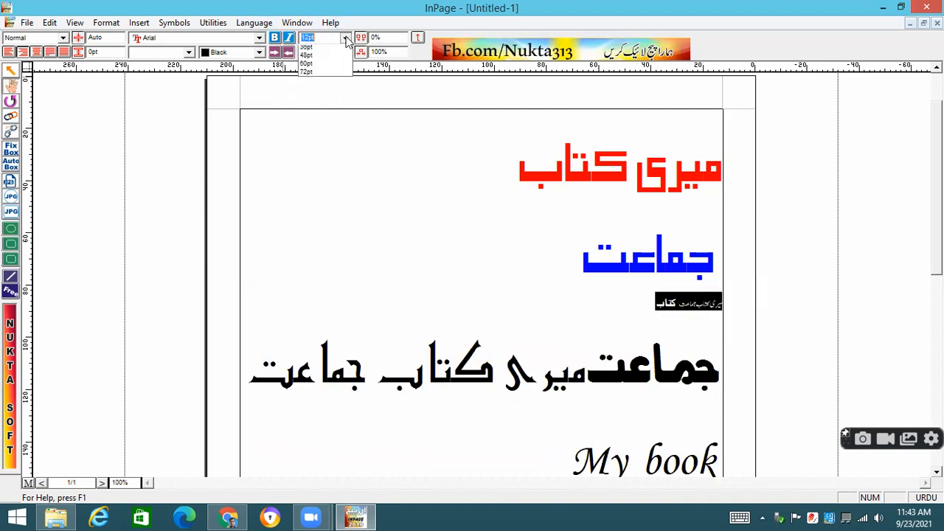
pyautogui.click(334, 93)
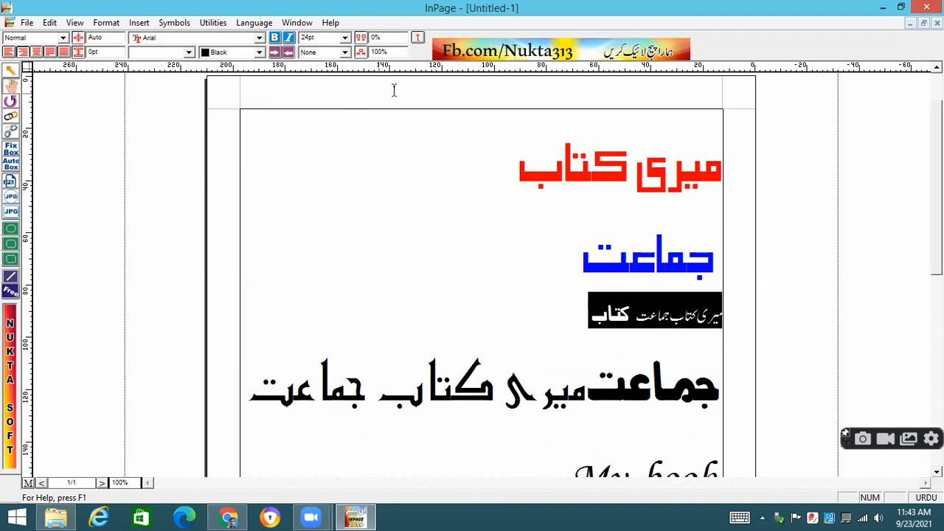
pyautogui.click(345, 38)
pyautogui.click(336, 116)
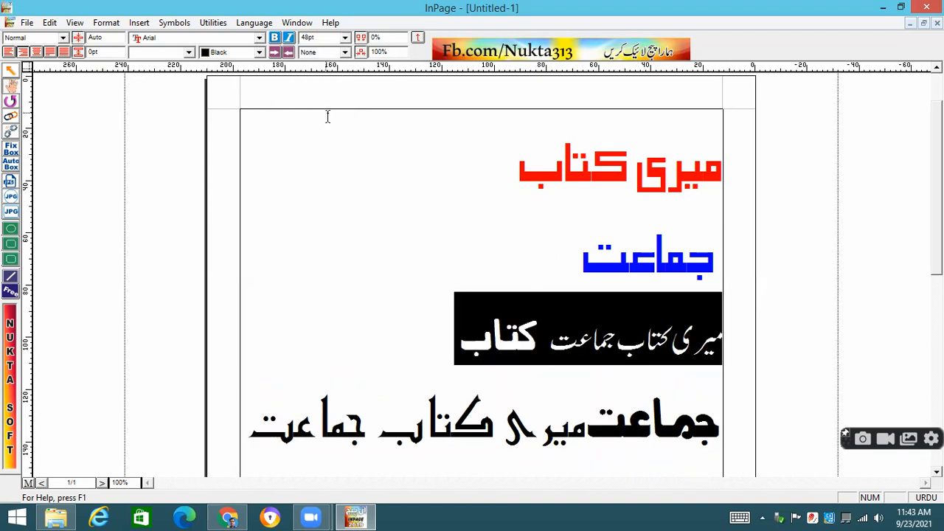
pyautogui.click(344, 38)
pyautogui.click(325, 127)
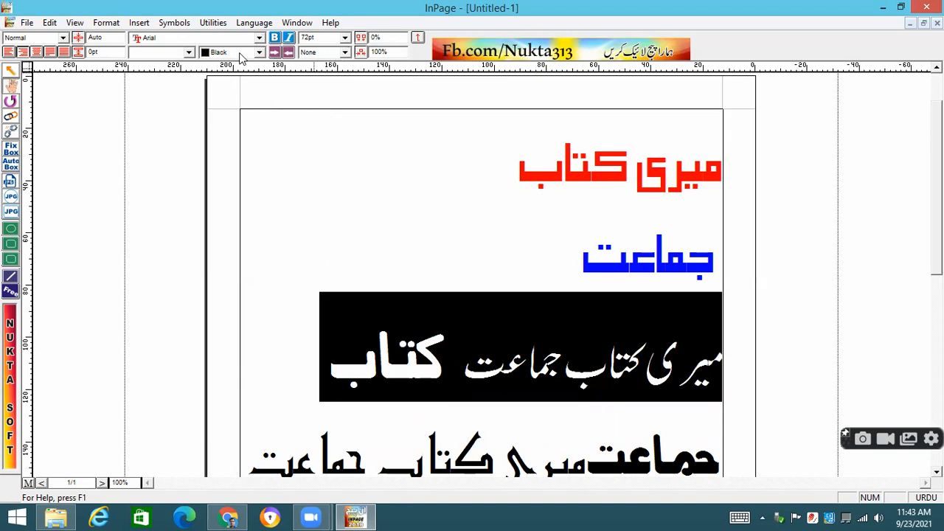
# - Try bold and italic on the selected third line, then remove both styles and deselect the text
pyautogui.click(275, 40)
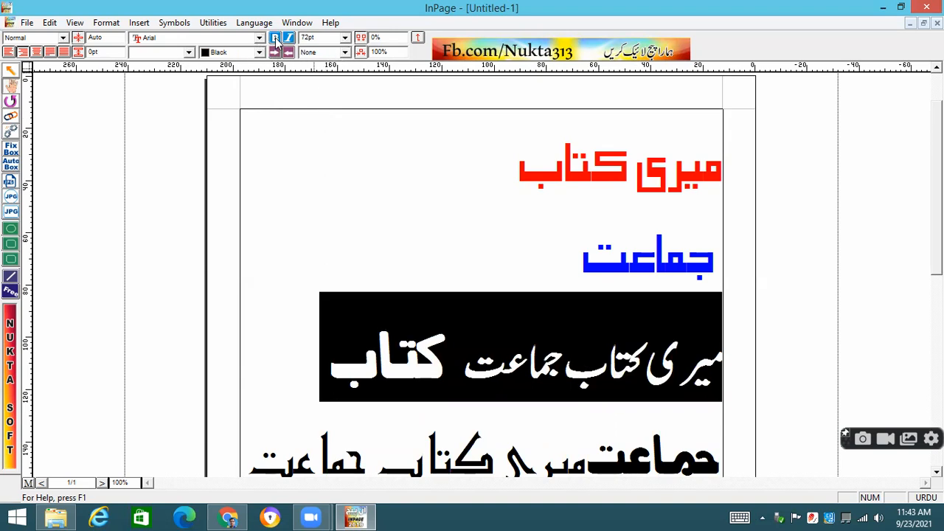
pyautogui.click(289, 40)
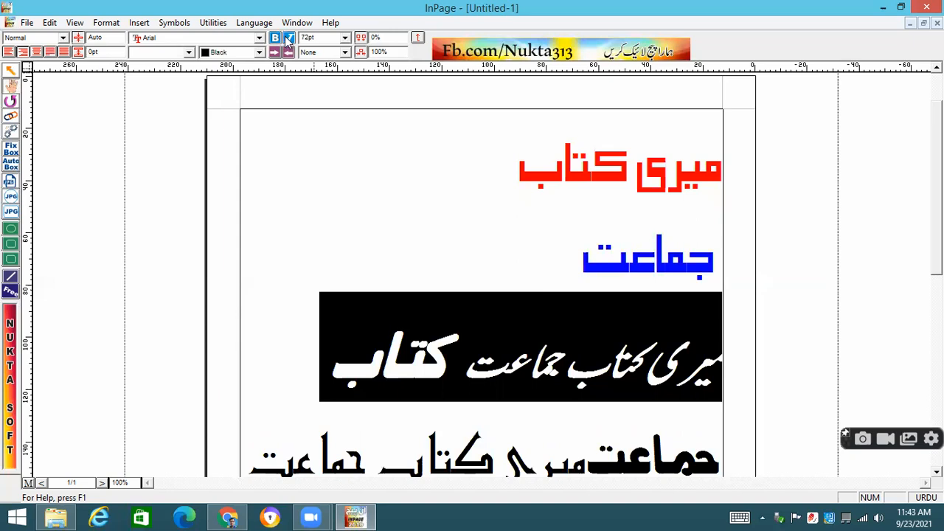
pyautogui.click(289, 41)
pyautogui.click(276, 41)
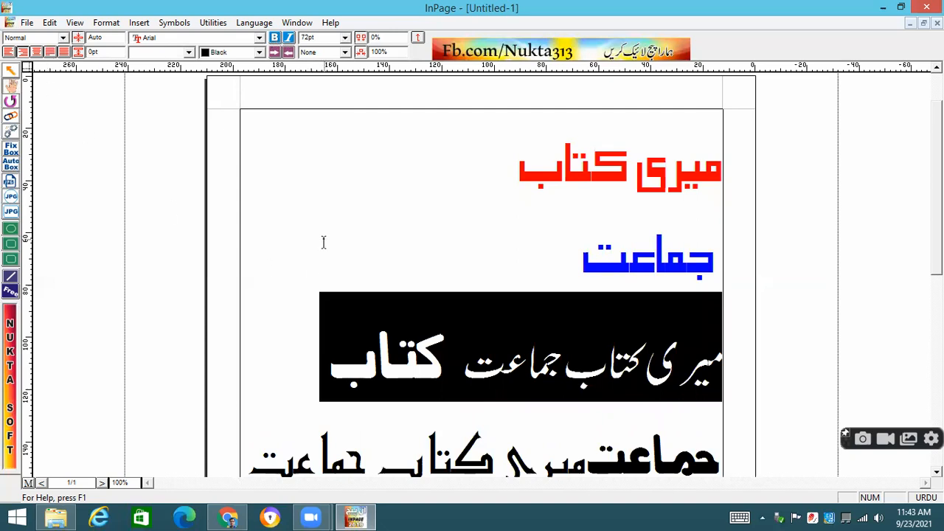
pyautogui.click(380, 290)
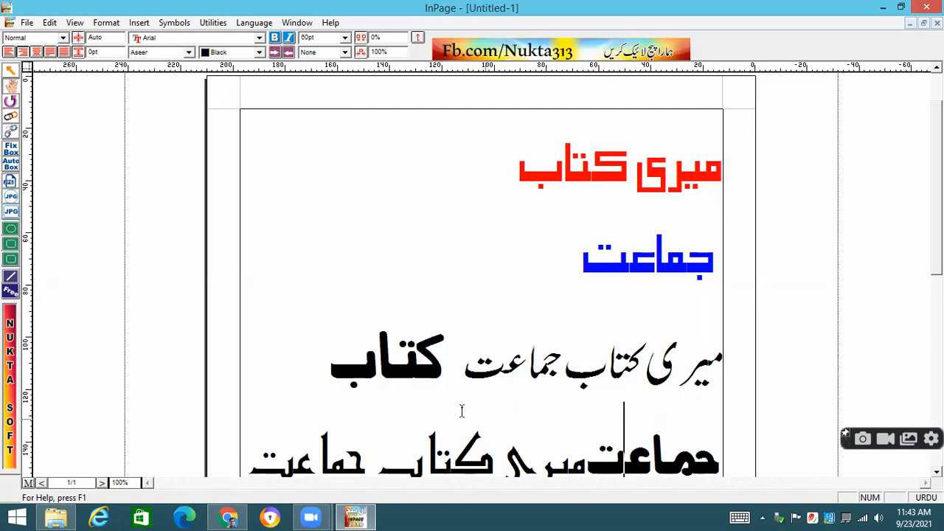
pyautogui.click(333, 366)
pyautogui.moveTo(751, 453); pyautogui.dragTo(671, 415)
pyautogui.click(660, 281)
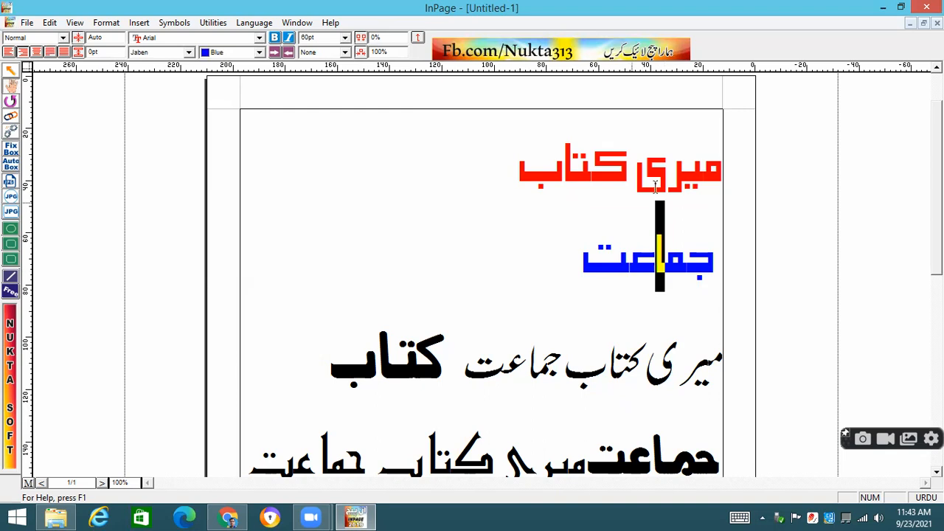
# - Select the text from the first line down and try left, right, centred and justified alignment, ending with full-width justification of every line
pyautogui.moveTo(706, 166); pyautogui.dragTo(276, 447)
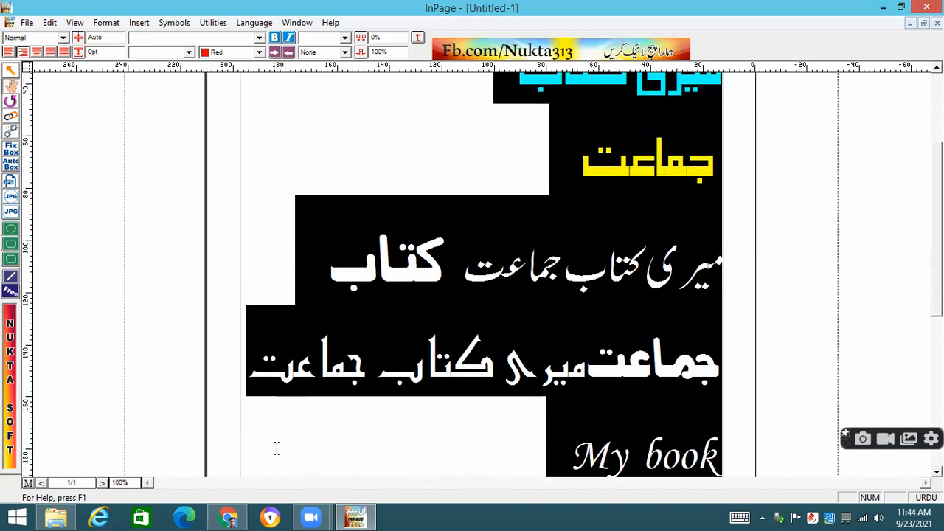
pyautogui.click(8, 53)
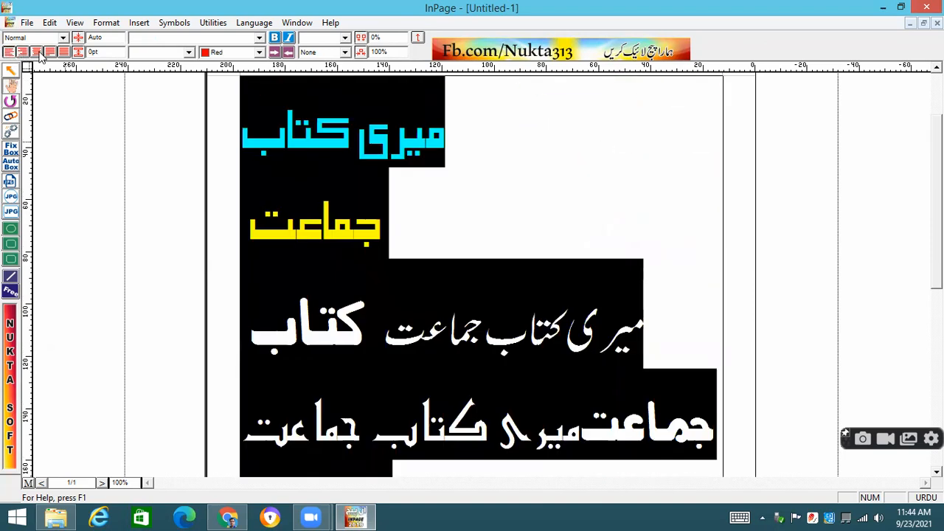
pyautogui.click(22, 52)
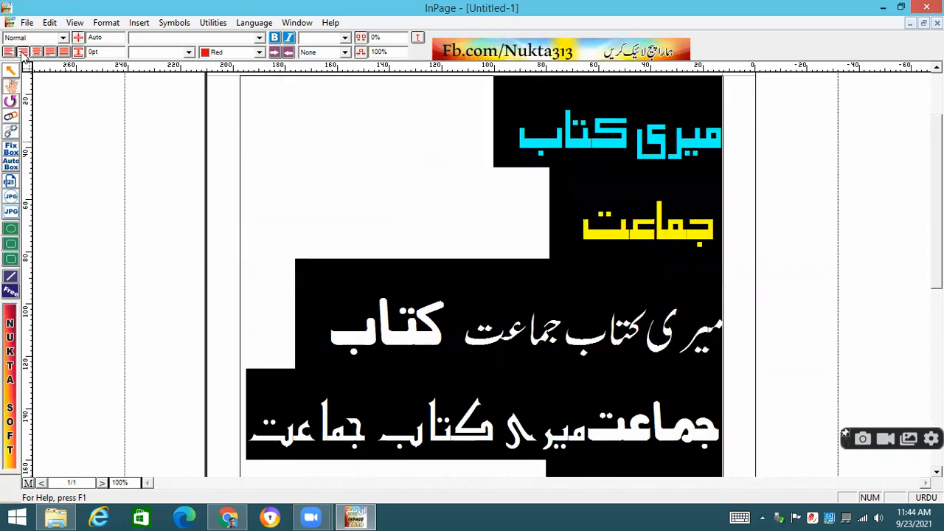
pyautogui.click(37, 52)
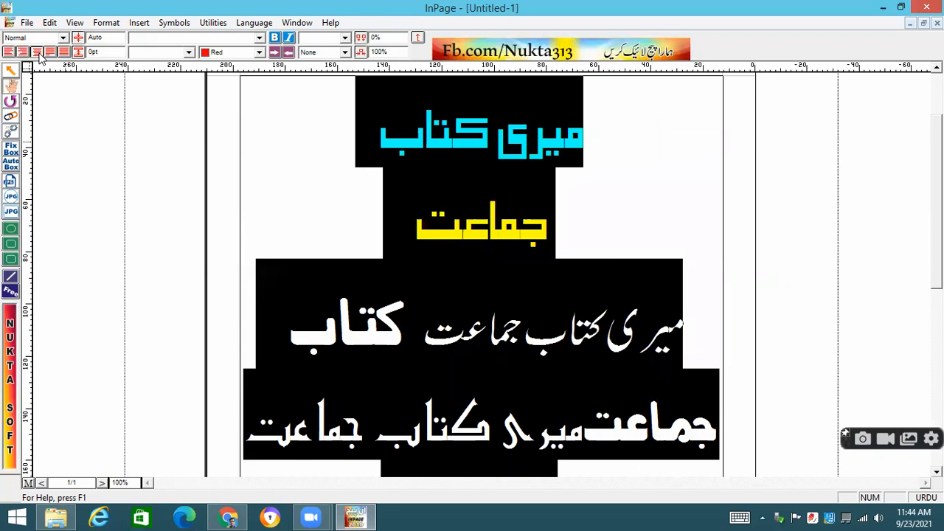
pyautogui.click(51, 52)
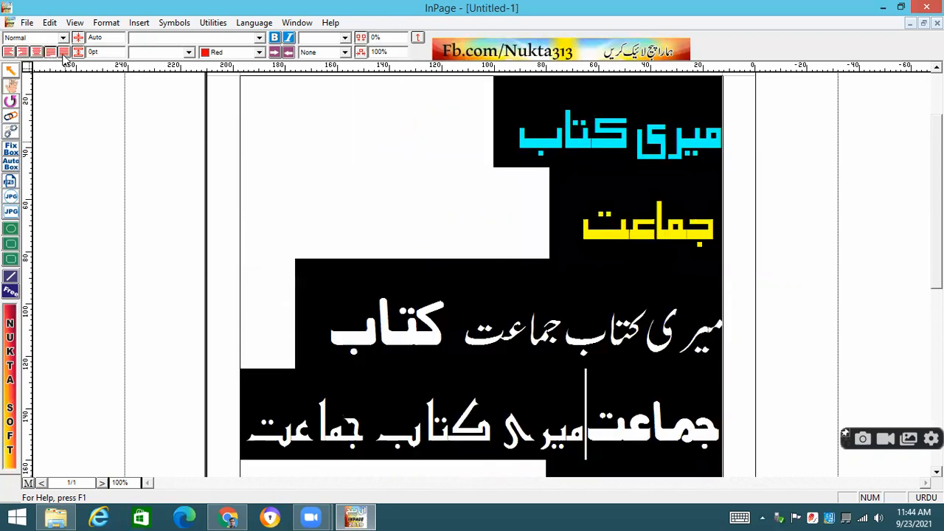
pyautogui.click(37, 52)
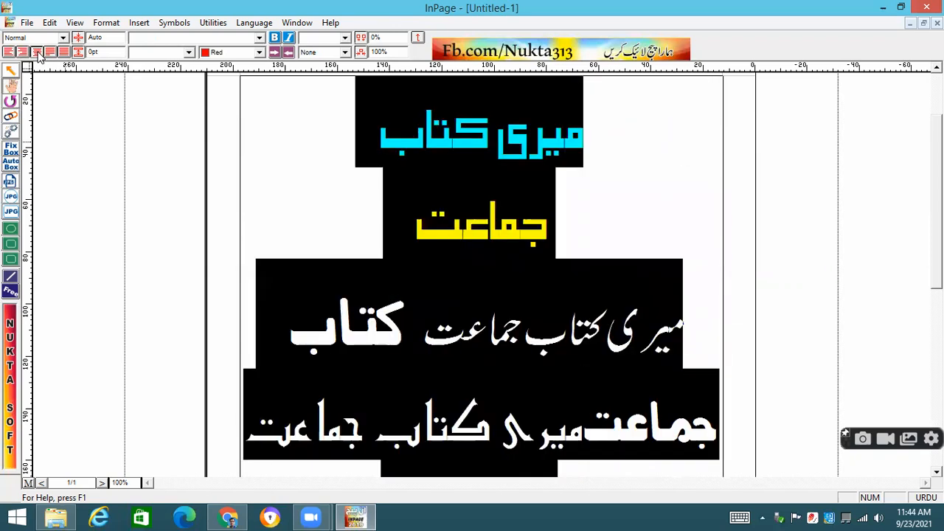
pyautogui.click(68, 52)
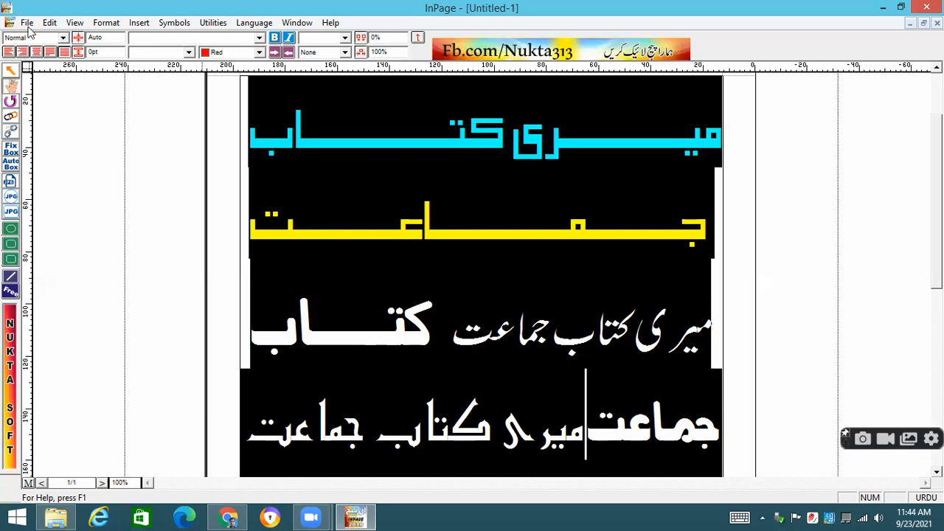
# - Set the line spacing of the selected text to 3 pt and deselect it
pyautogui.click(62, 37)
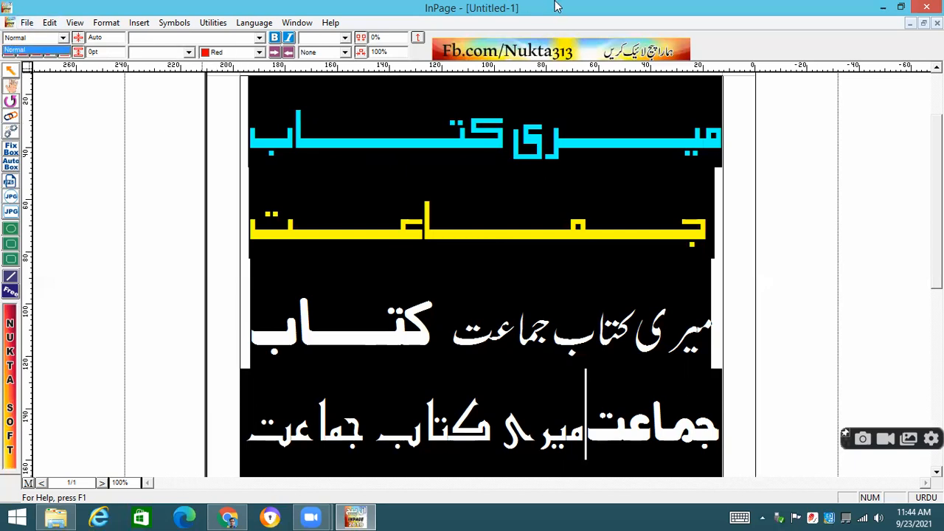
pyautogui.click(596, 57)
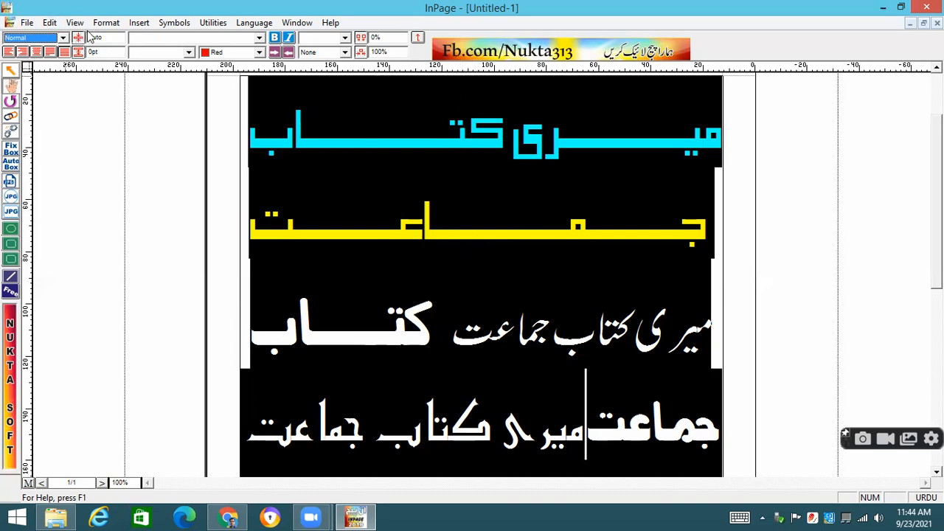
pyautogui.click(111, 40)
pyautogui.moveTo(110, 41); pyautogui.dragTo(52, 40)
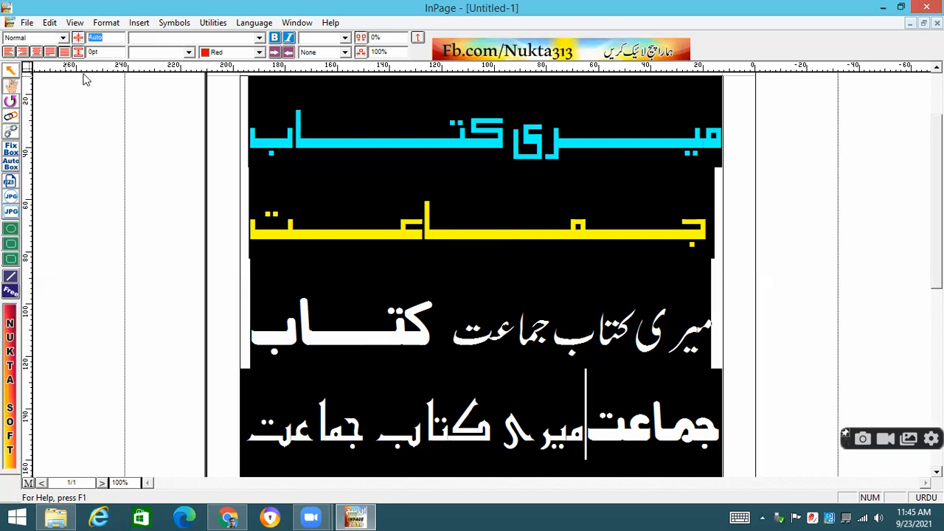
pyautogui.write('3')
pyautogui.press('Return')
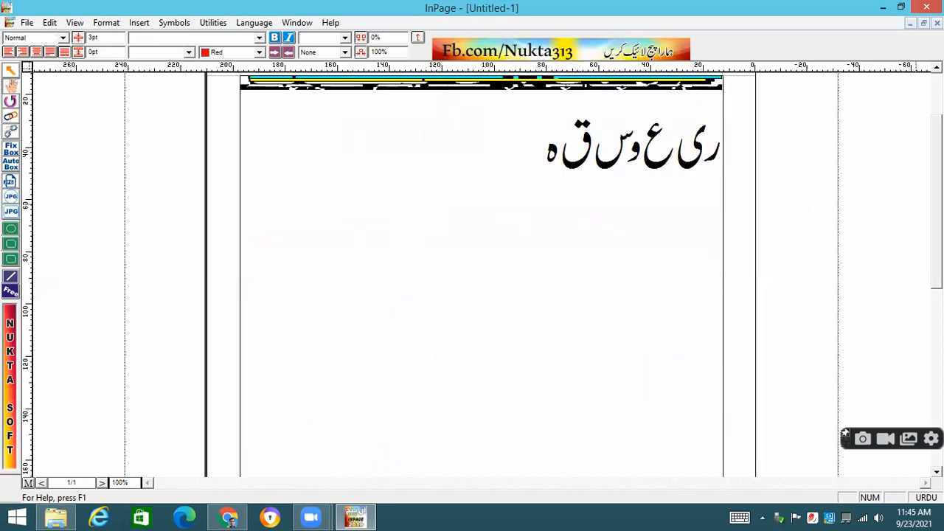
pyautogui.scroll(3, 902, 100)
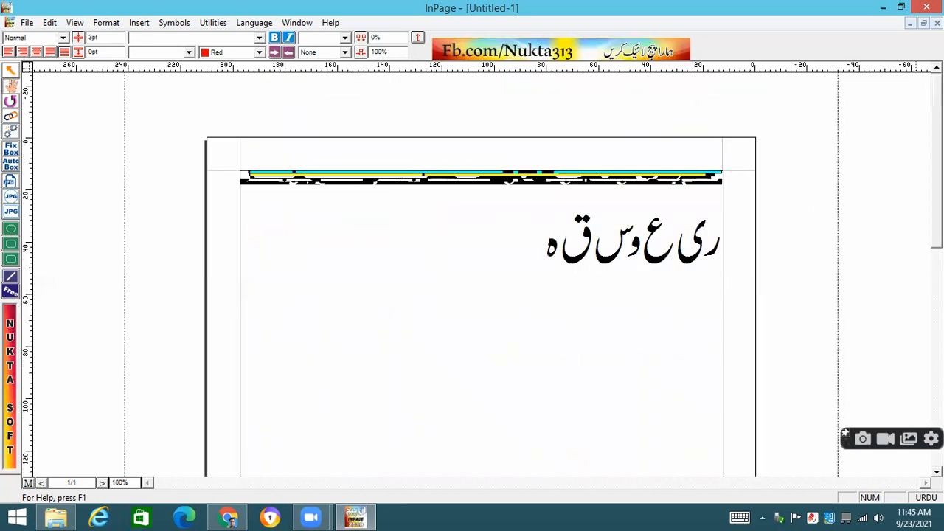
pyautogui.click(440, 213)
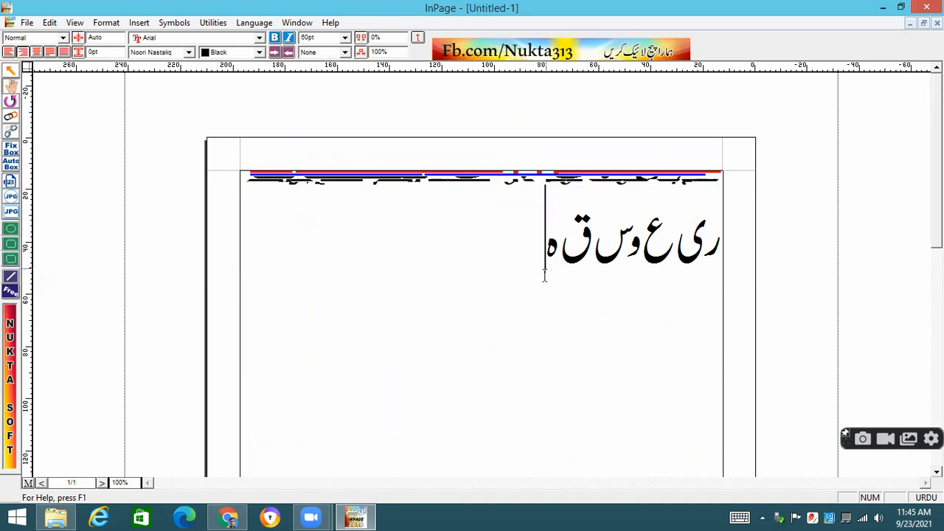
# - Select the text from the last line up to the first, try 20 pt line spacing, and set it to 50 pt
pyautogui.hotkey('ctrl', 'a')
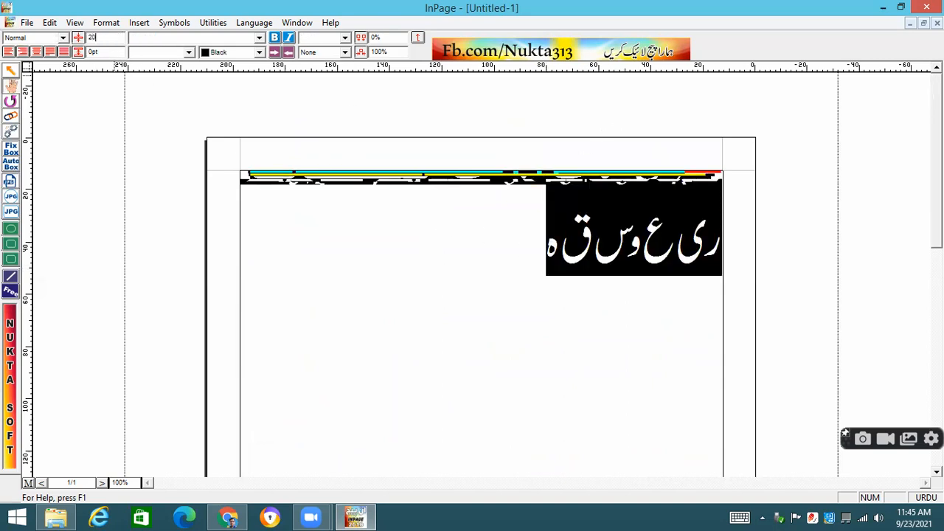
pyautogui.click(94, 37)
pyautogui.write('20')
pyautogui.press('Return')
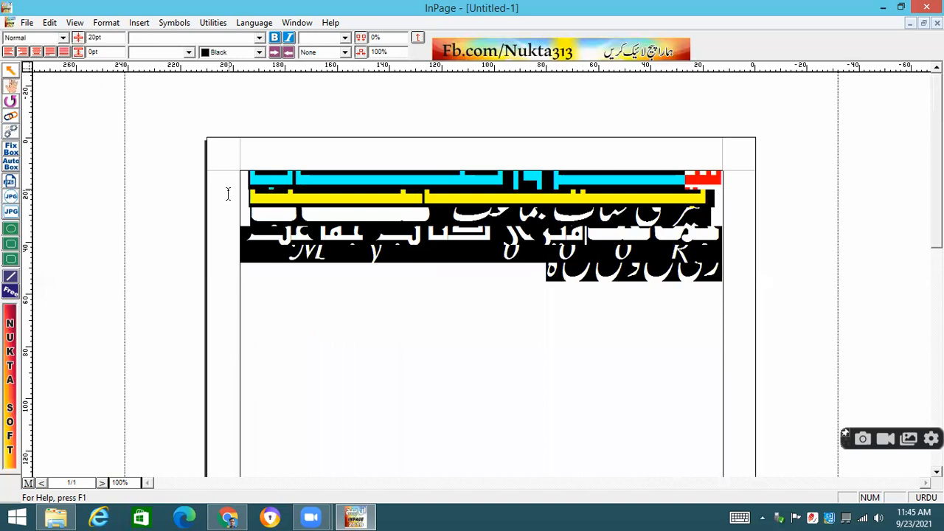
pyautogui.doubleClick(106, 37)
pyautogui.write('50')
pyautogui.press('Return')
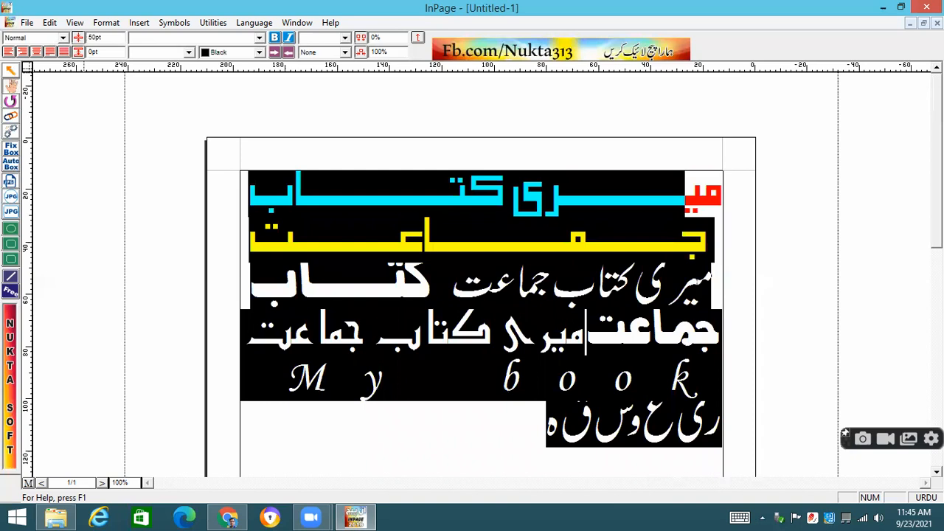
# - Try 100 pt line spacing on the selected text, and set it to 200 pt
pyautogui.doubleClick(106, 37)
pyautogui.write('100')
pyautogui.press('Return')
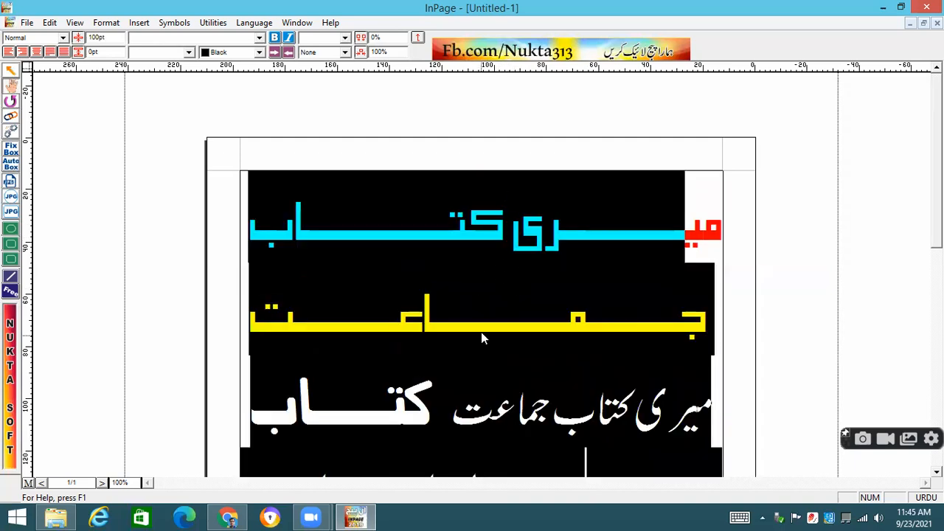
pyautogui.moveTo(121, 36); pyautogui.dragTo(4, 31)
pyautogui.write('200')
pyautogui.press('Return')
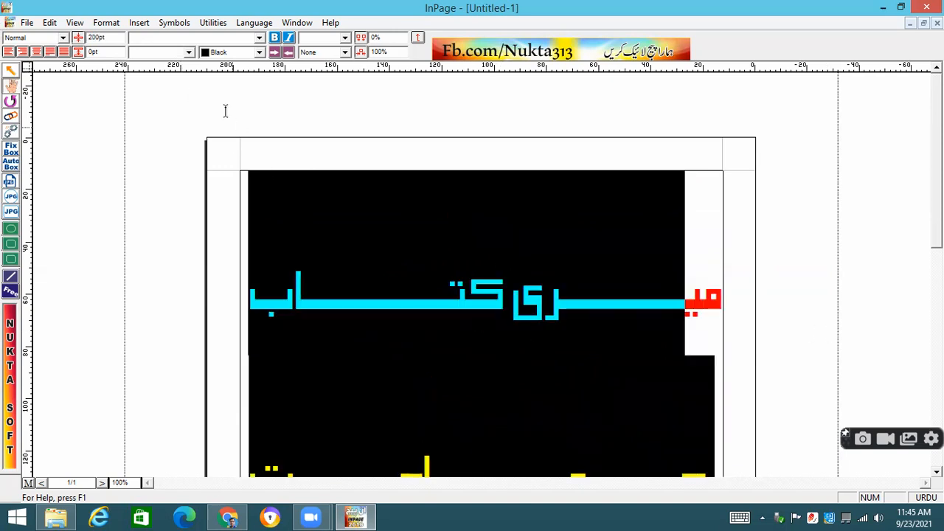
# - Select the first two lines and set their line spacing to 100 pt
pyautogui.click(708, 303)
pyautogui.moveTo(719, 304); pyautogui.dragTo(169, 359)
pyautogui.click(100, 37)
pyautogui.write('100')
pyautogui.press('Return')
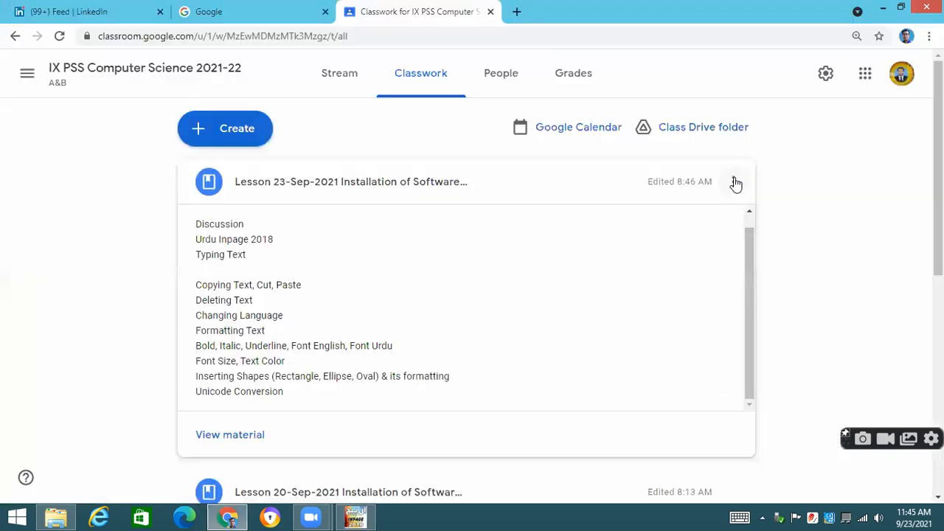
# - In Google Classroom, edit the 23-Sep-2021 lesson material, add "Line Spacing" below "Font Size, Text Color" in the description, and save it
pyautogui.click(736, 183)
pyautogui.click(697, 214)
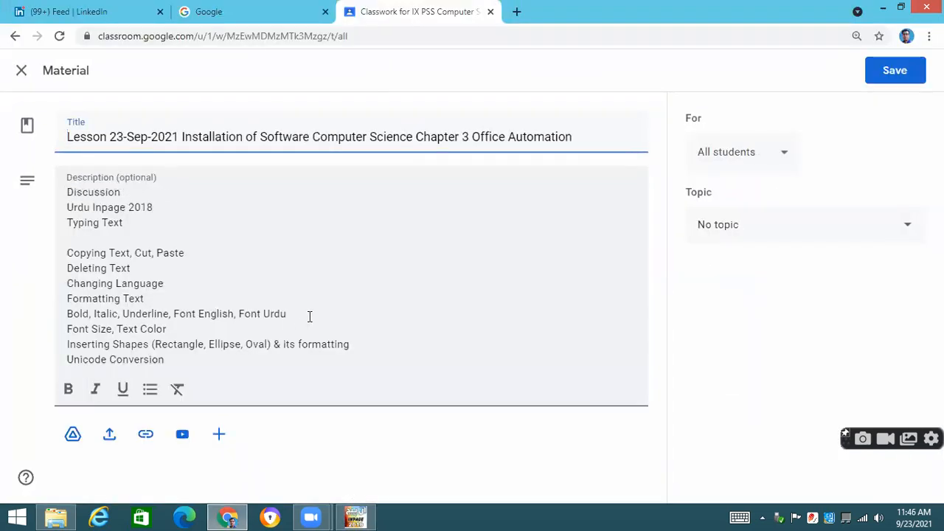
pyautogui.click(326, 315)
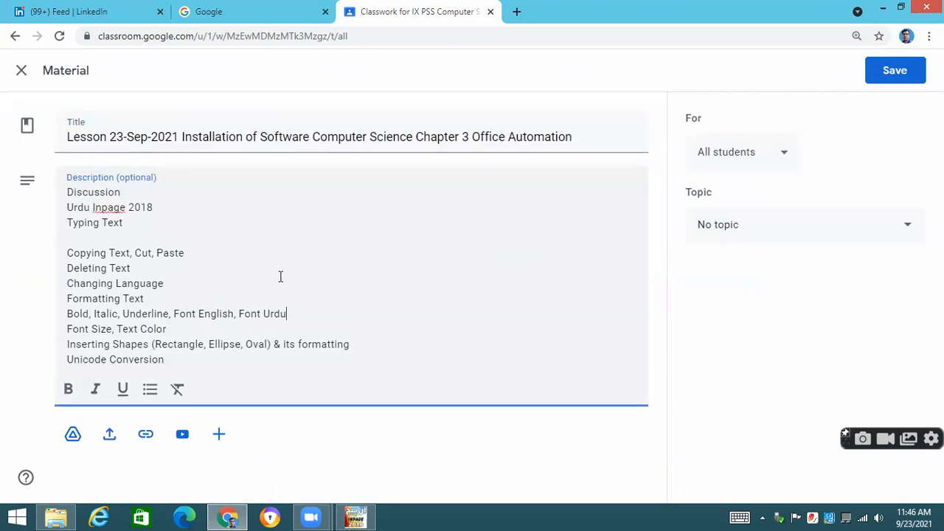
pyautogui.click(190, 328)
pyautogui.press('Return')
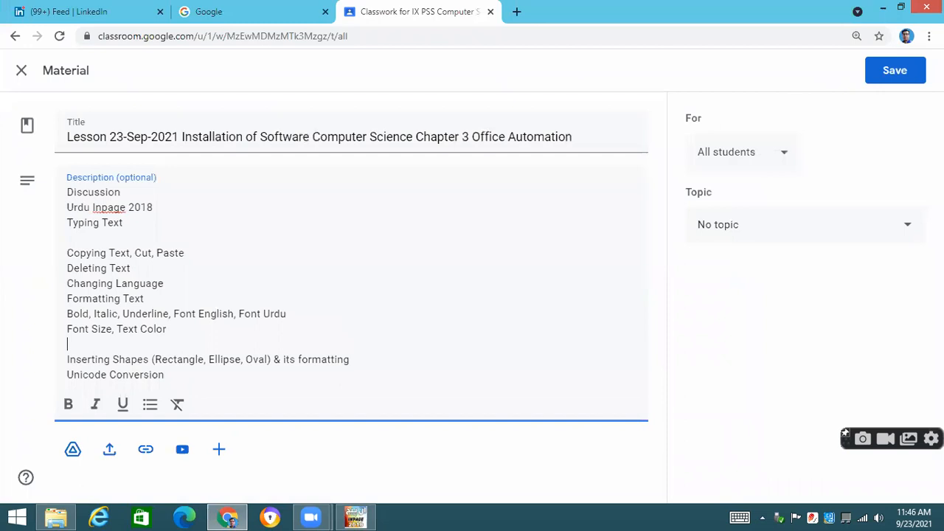
pyautogui.write('Line Spacing')
pyautogui.click(894, 70)
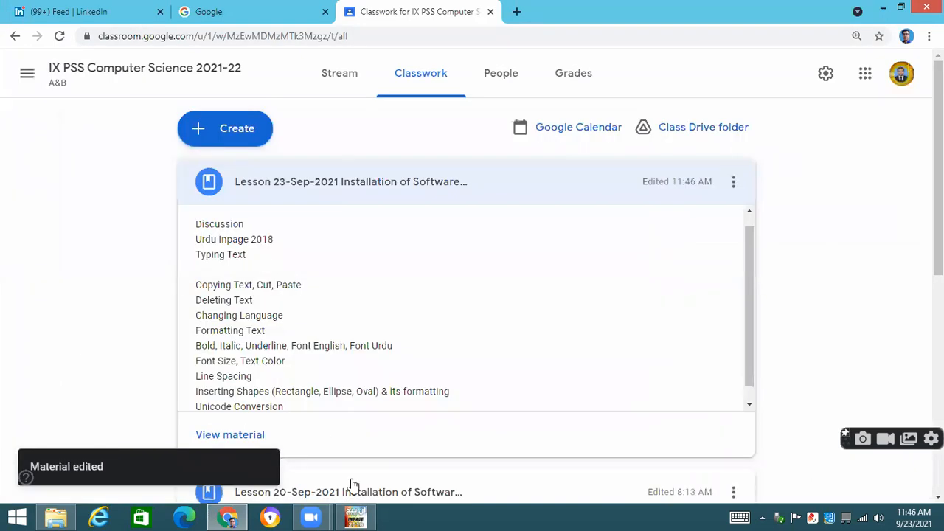
# - Switch back to InPage and apply a Single underline to the phrase میری کتاب جماعت in the third line, then deselect it
pyautogui.hotkey('alt', 'Tab')
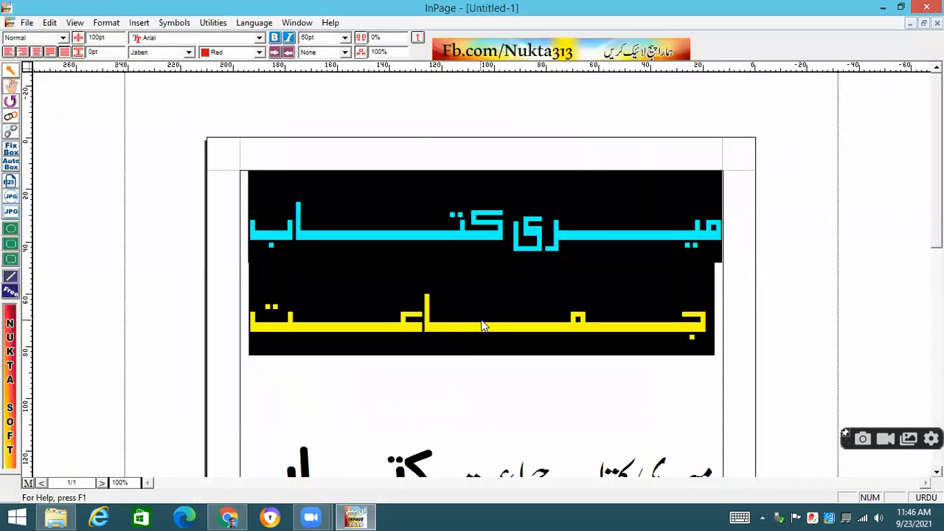
pyautogui.click(548, 442)
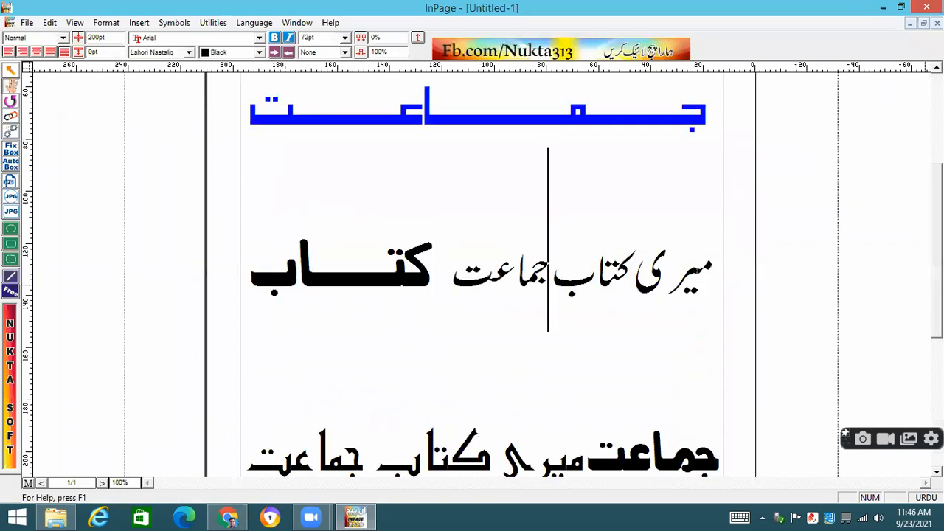
pyautogui.moveTo(705, 295); pyautogui.dragTo(447, 285)
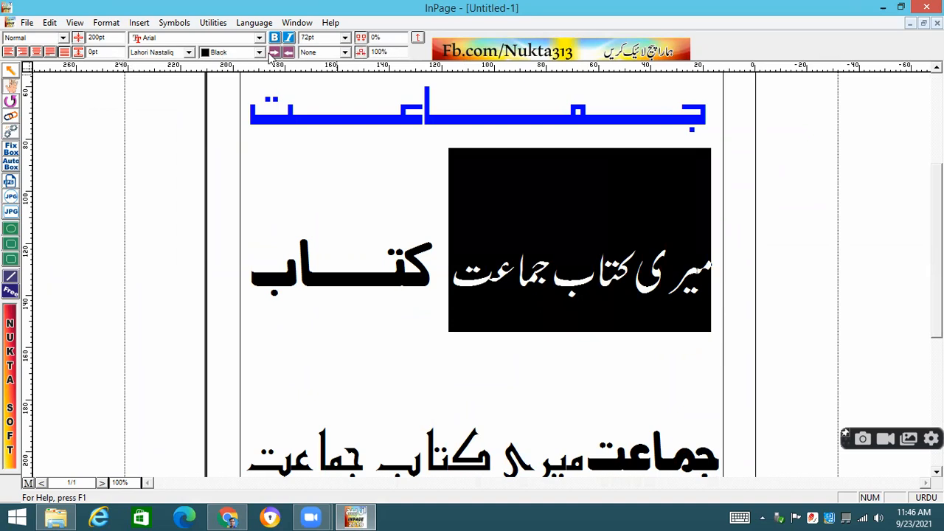
pyautogui.click(344, 53)
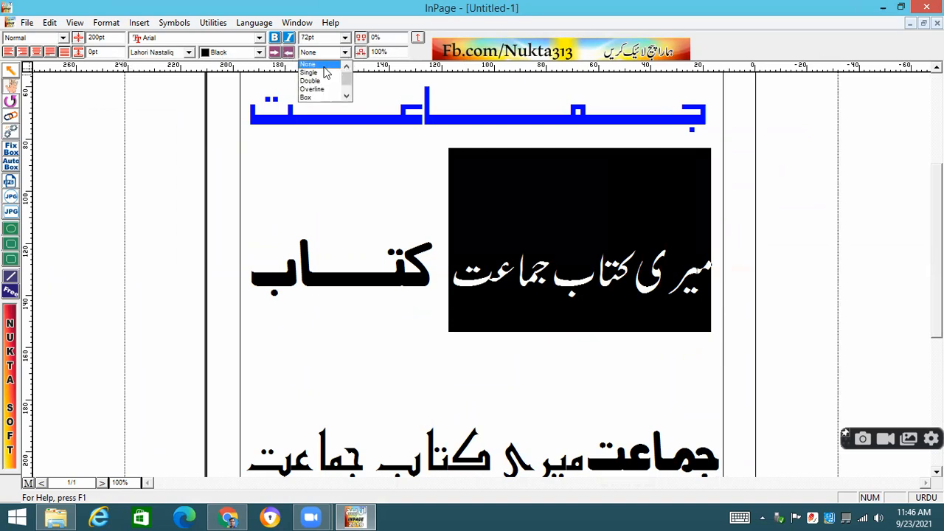
pyautogui.click(324, 65)
pyautogui.click(345, 52)
pyautogui.click(324, 71)
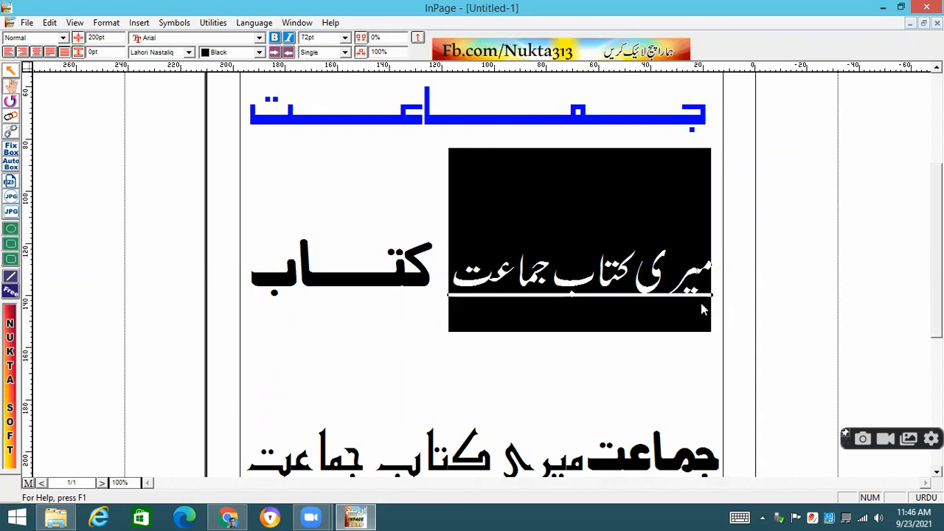
pyautogui.click(489, 301)
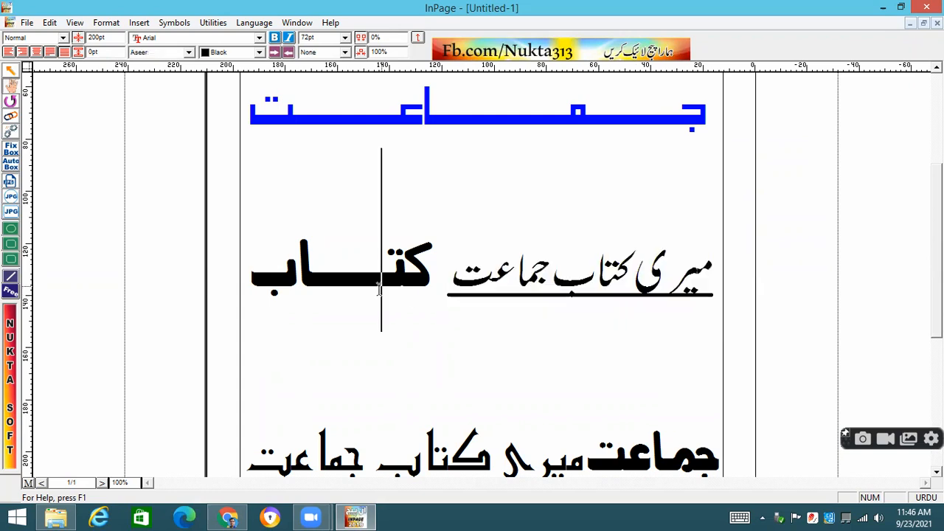
pyautogui.moveTo(452, 291); pyautogui.dragTo(746, 294)
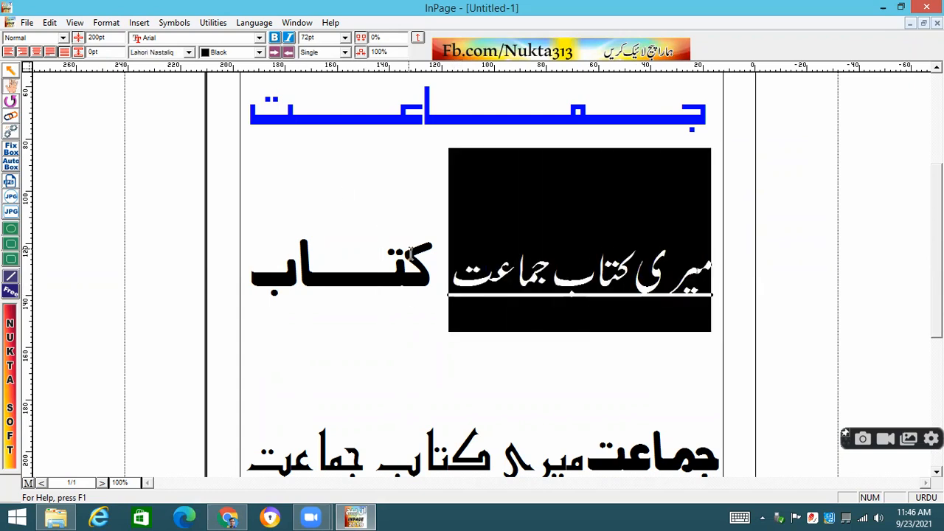
pyautogui.click(430, 232)
# - Apply a Double underline to the blue second line and deselect it
pyautogui.moveTo(249, 109); pyautogui.dragTo(737, 115)
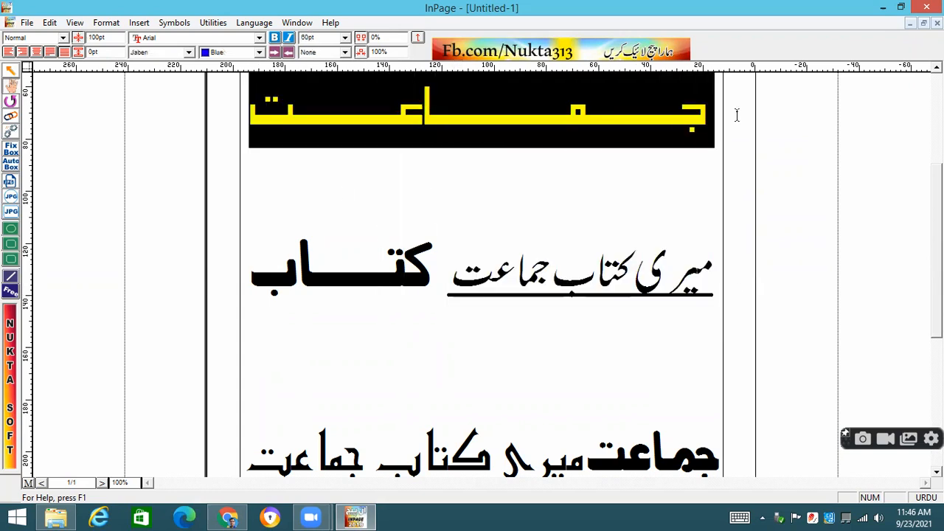
pyautogui.click(345, 53)
pyautogui.click(315, 81)
pyautogui.click(510, 254)
pyautogui.click(457, 285)
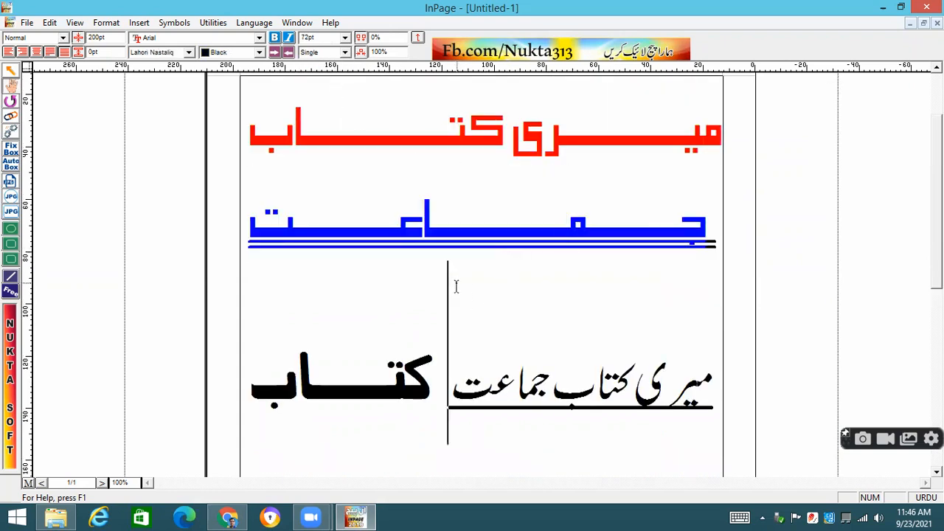
# - Change the line style of the phrase میری کتاب جماعت in the third line to Overline
pyautogui.moveTo(715, 384); pyautogui.dragTo(434, 385)
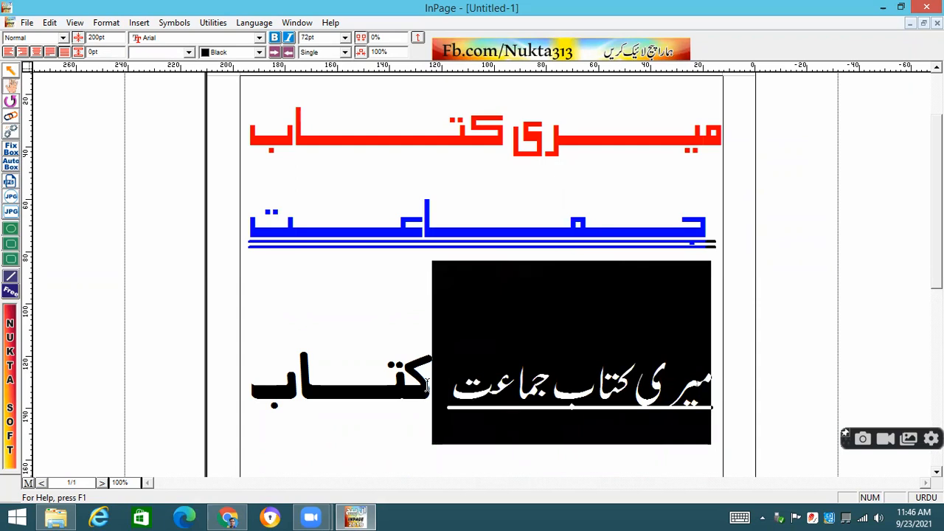
pyautogui.click(345, 52)
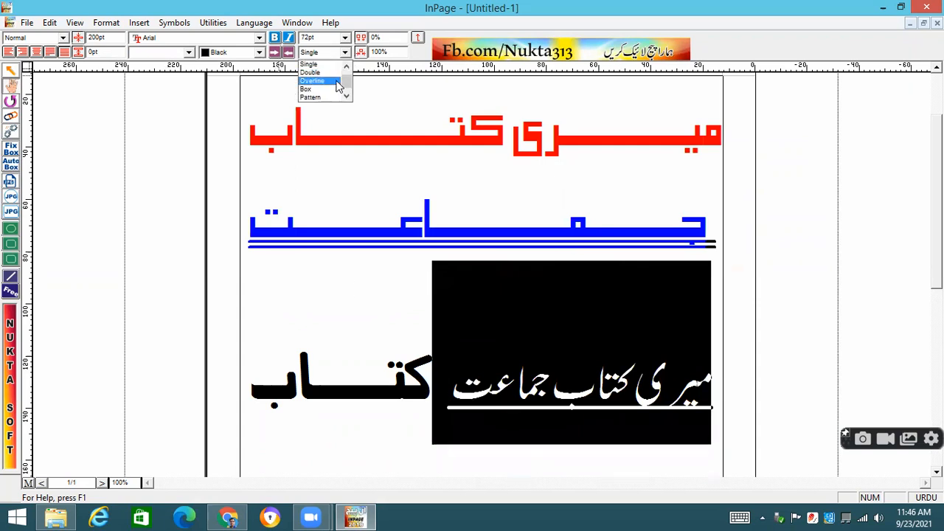
pyautogui.click(335, 82)
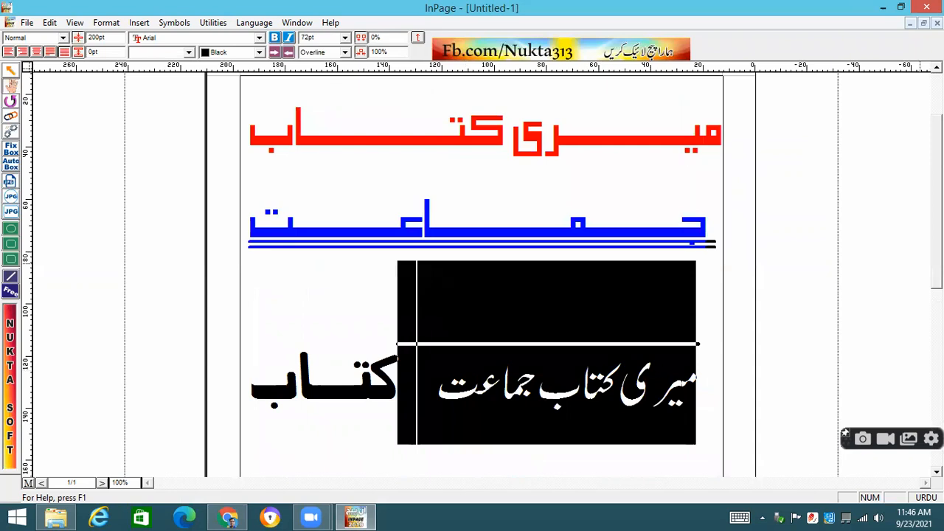
# - Select most of the fourth line, leaving out its first letter, and try the Box line style on it
pyautogui.scroll(-5, 479, 295)
pyautogui.moveTo(697, 167); pyautogui.dragTo(257, 164)
pyautogui.click(345, 52)
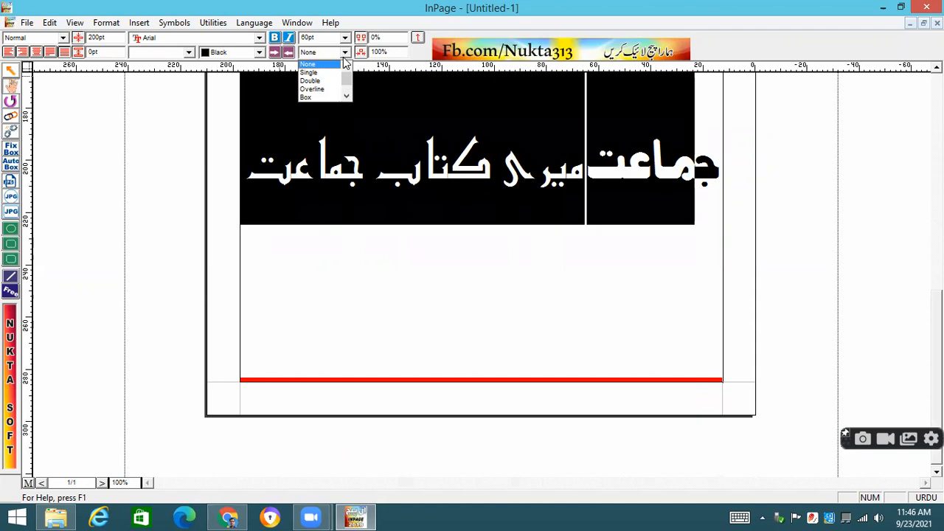
pyautogui.click(346, 97)
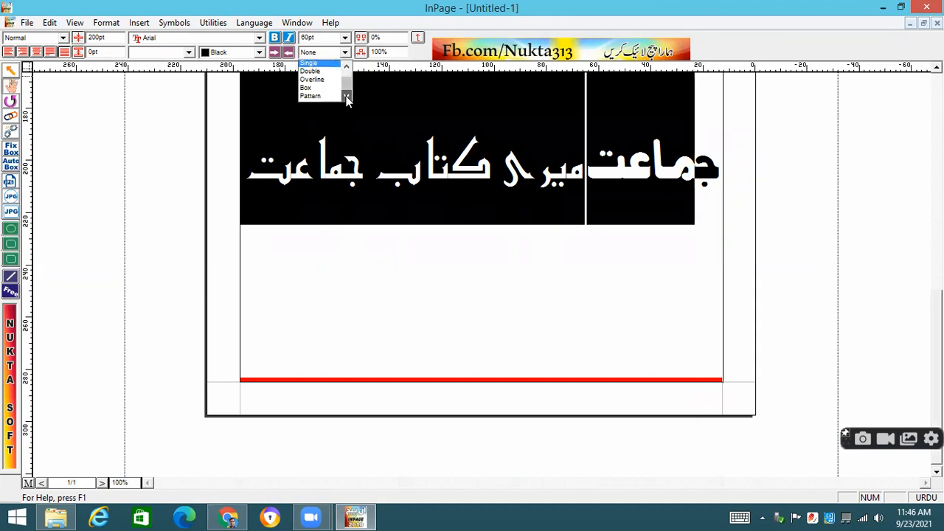
pyautogui.click(325, 87)
pyautogui.scroll(3, 390, 138)
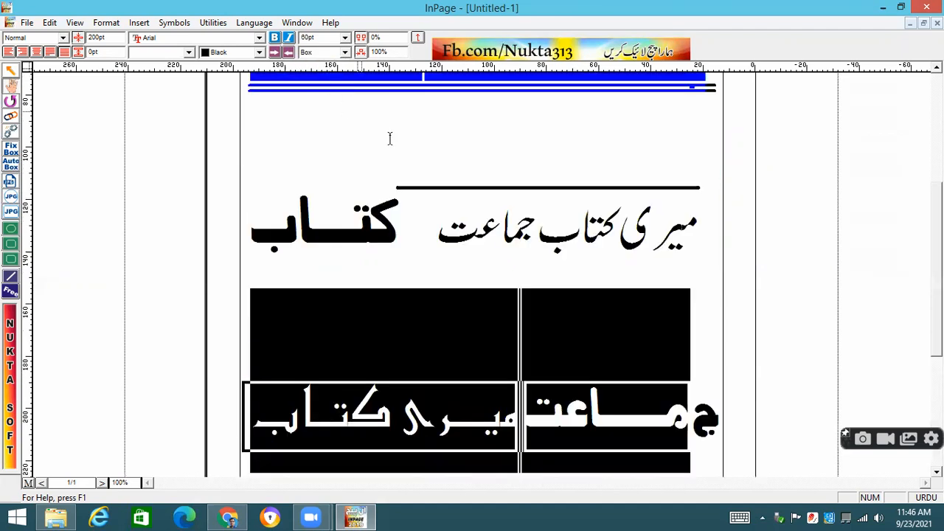
# - Try the Double underline and the Reverse style on the selected fourth-line text
pyautogui.click(345, 52)
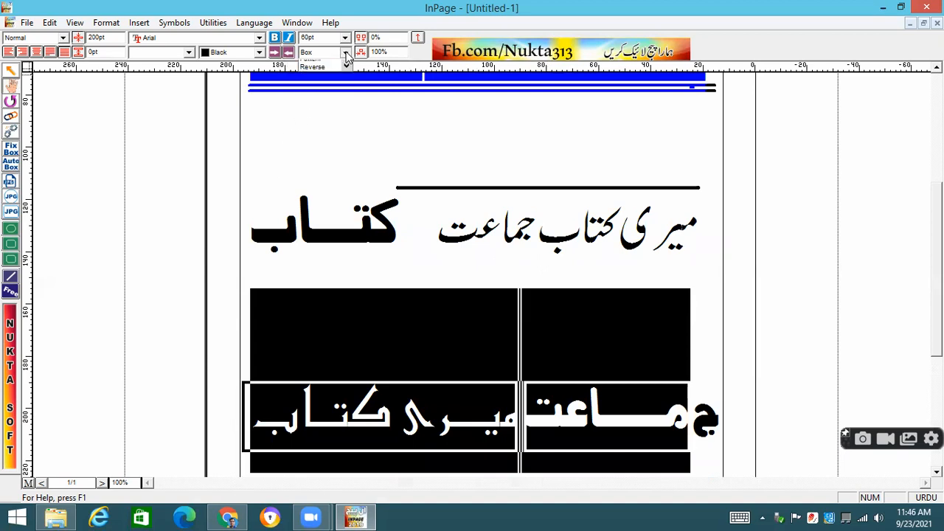
pyautogui.click(333, 68)
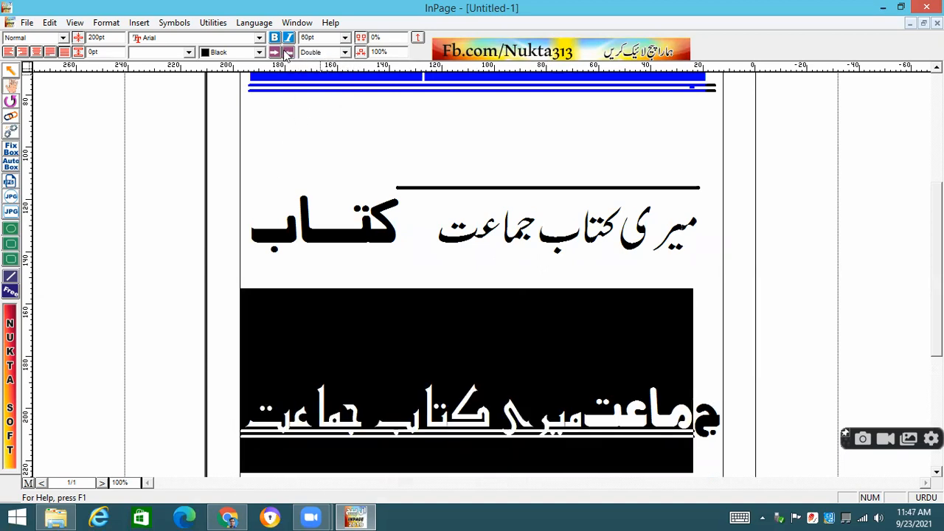
pyautogui.click(343, 52)
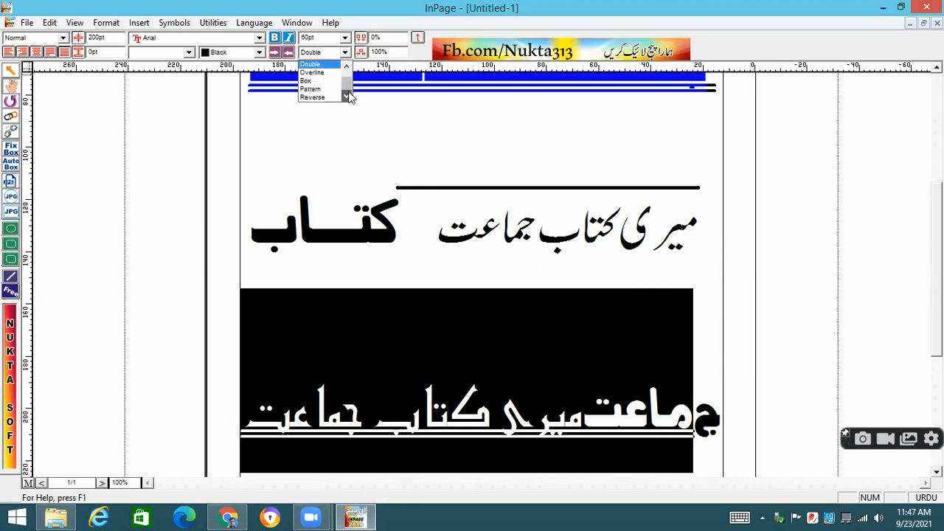
pyautogui.click(363, 16)
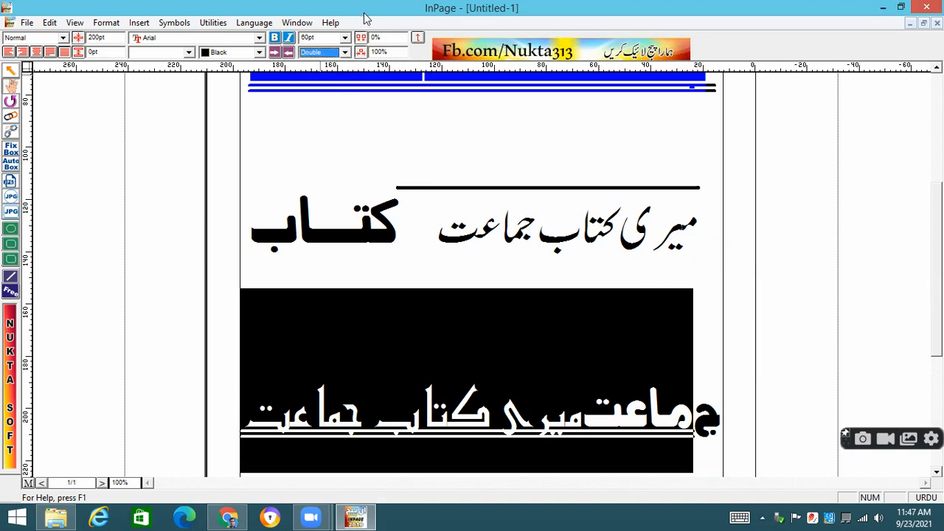
pyautogui.click(345, 52)
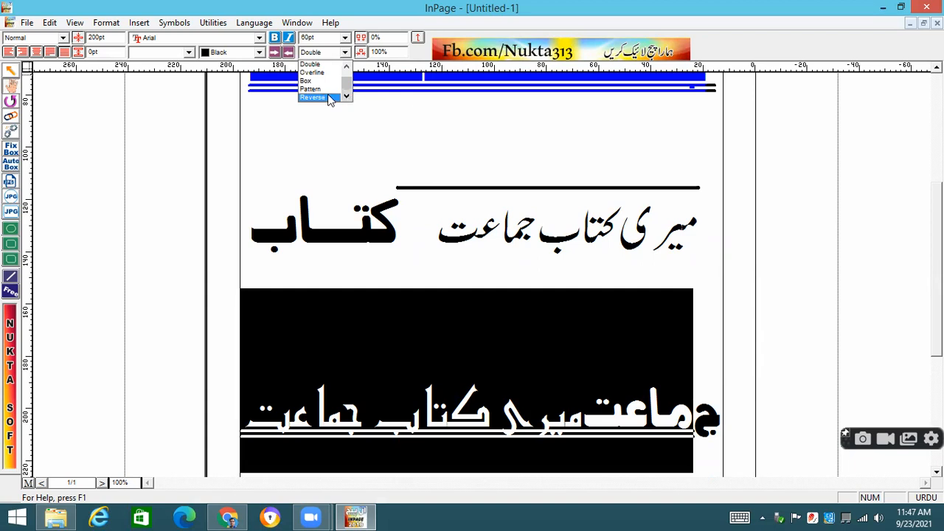
pyautogui.click(326, 97)
# - Replace the Reverse style with a Single underline, extend it to the whole fourth line, and leave the line deselected
pyautogui.click(344, 52)
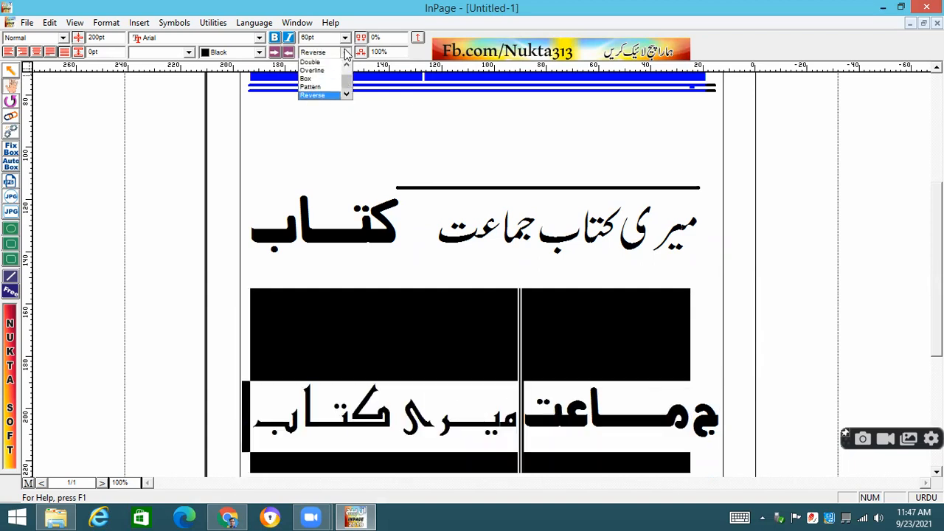
pyautogui.scroll(1, 332, 77)
pyautogui.click(330, 73)
pyautogui.moveTo(710, 392); pyautogui.dragTo(8, 373)
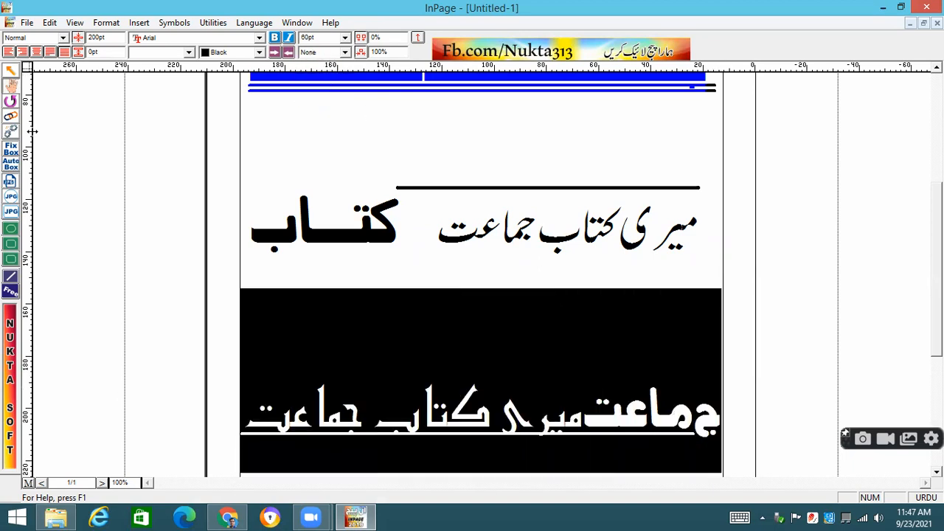
pyautogui.click(344, 53)
pyautogui.click(325, 74)
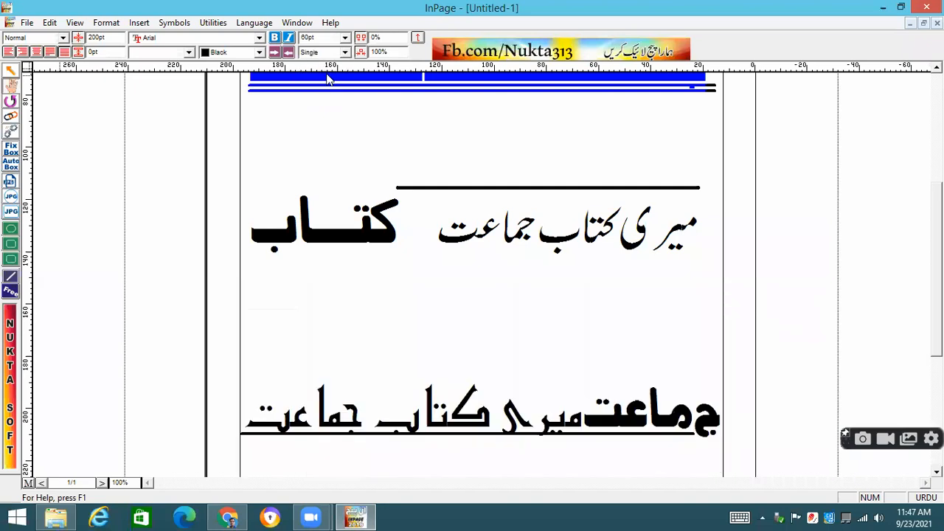
pyautogui.click(625, 379)
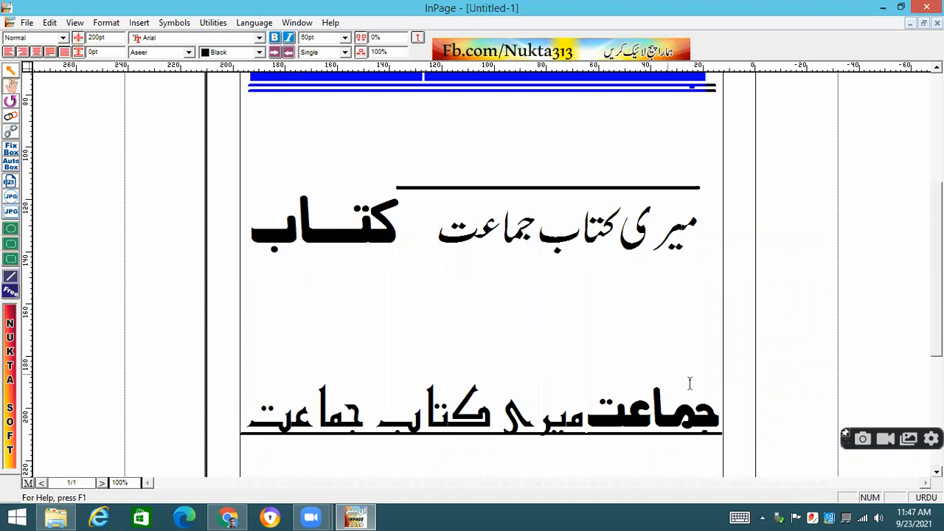
pyautogui.moveTo(722, 408); pyautogui.dragTo(249, 405)
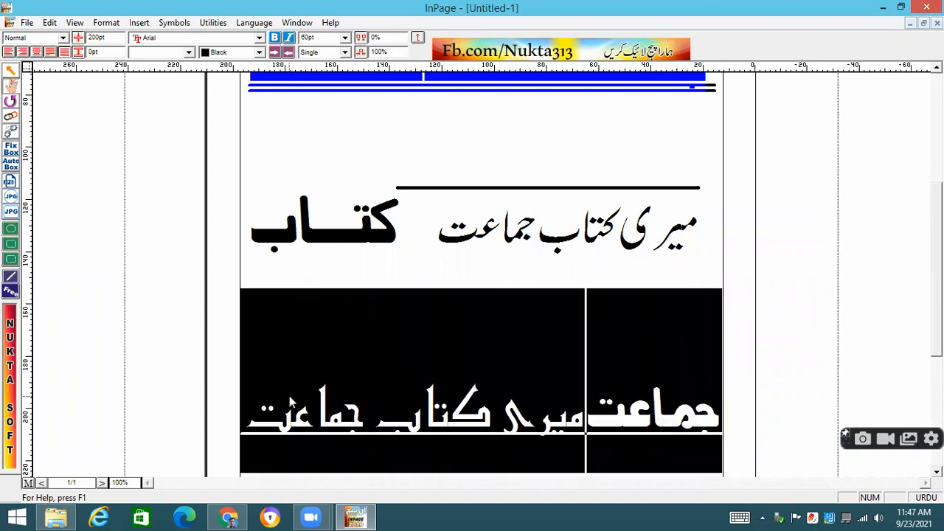
pyautogui.click(400, 359)
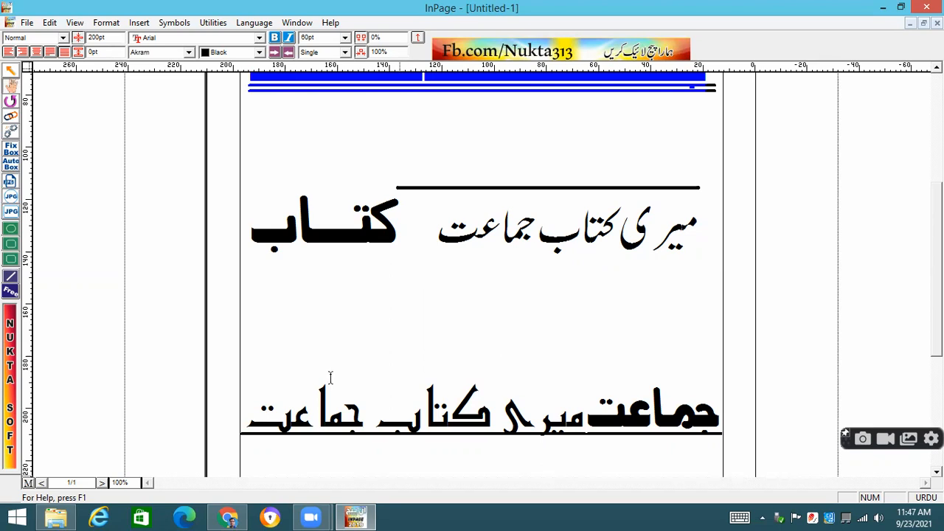
# - Switch to Google Classroom and highlight the topic on inserting shapes and their formatting in the lesson description
pyautogui.click(353, 516)
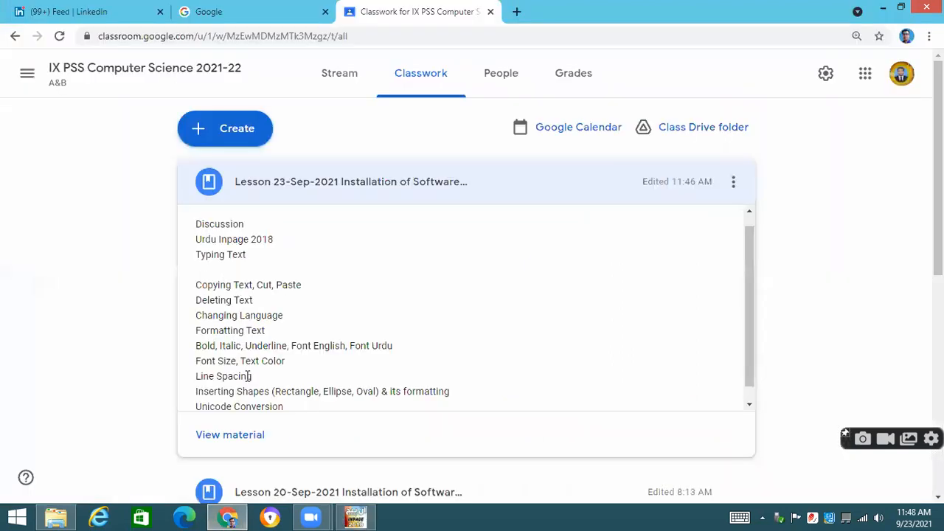
pyautogui.moveTo(196, 391); pyautogui.dragTo(453, 380)
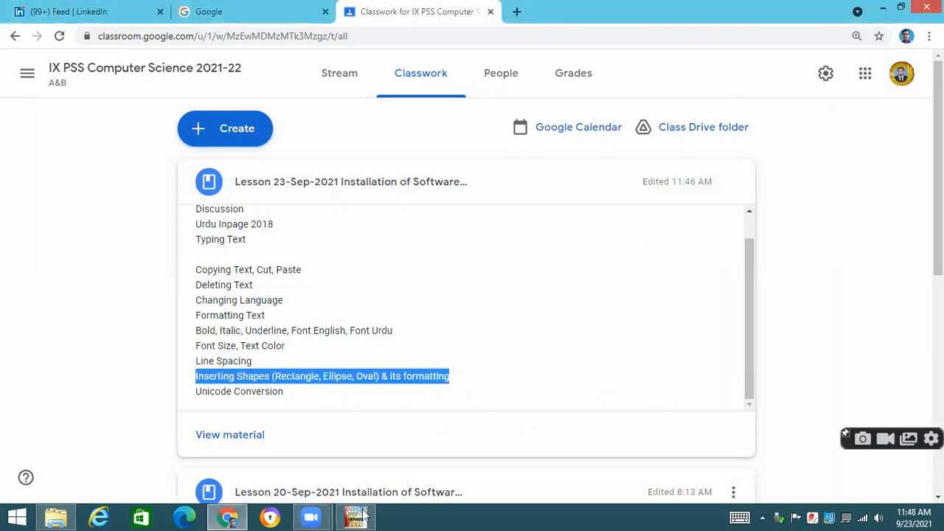
# - Switch to InPage and draw a rectangle, an ellipse about 87 × 25 mm and a rounded rectangle about 31 × 11 mm below the third line
pyautogui.hotkey('alt', 'Tab')
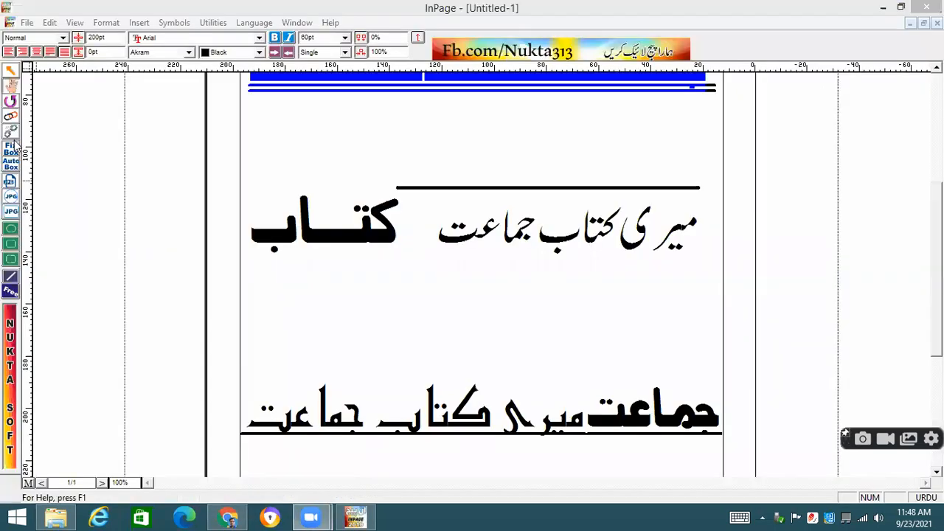
pyautogui.click(11, 229)
pyautogui.moveTo(283, 283); pyautogui.dragTo(409, 339)
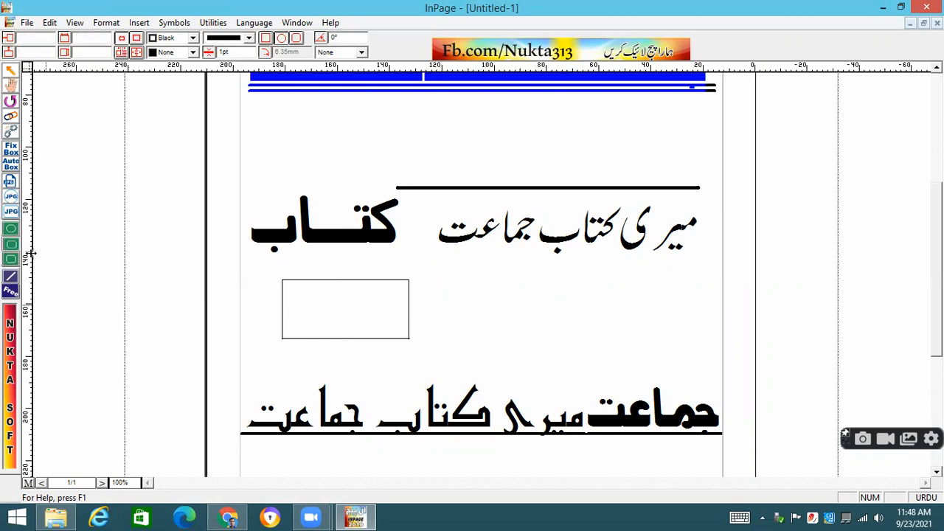
pyautogui.moveTo(445, 280); pyautogui.dragTo(670, 342)
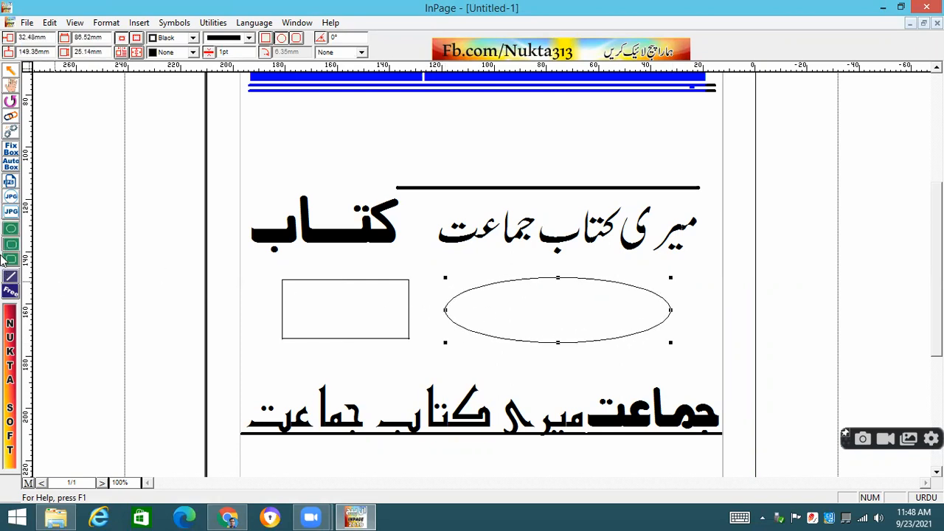
pyautogui.click(11, 260)
pyautogui.moveTo(413, 352); pyautogui.dragTo(496, 379)
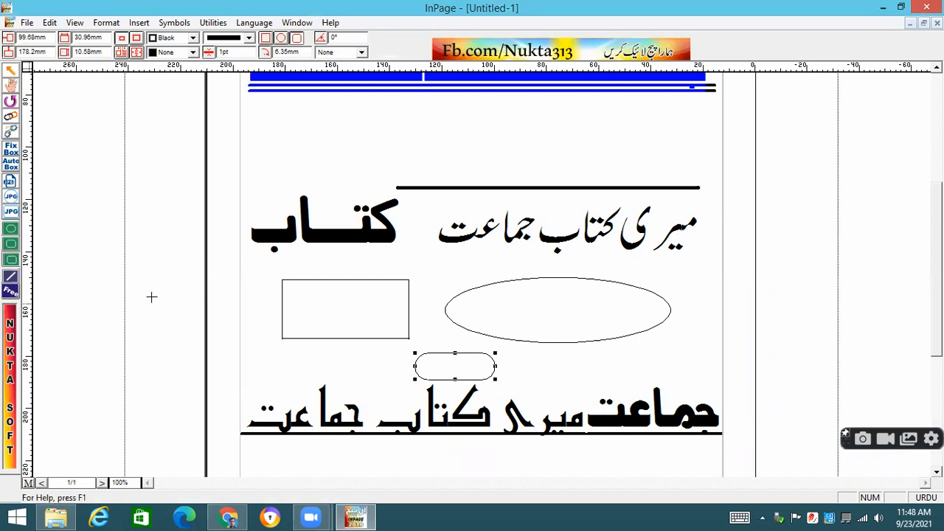
# - Move the ellipse around the Nastaliq phrase in the third line and enlarge it to about 112 × 35 mm
pyautogui.click(10, 72)
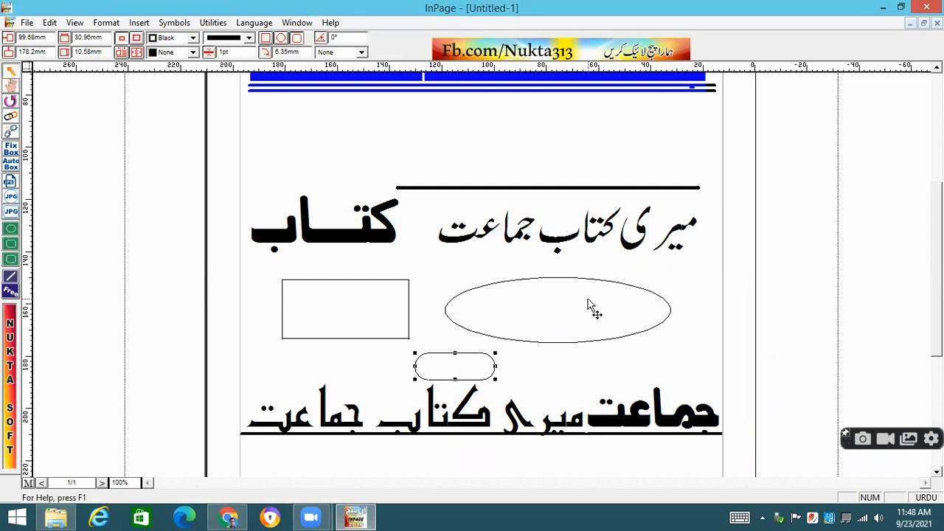
pyautogui.click(592, 303)
pyautogui.click(589, 279)
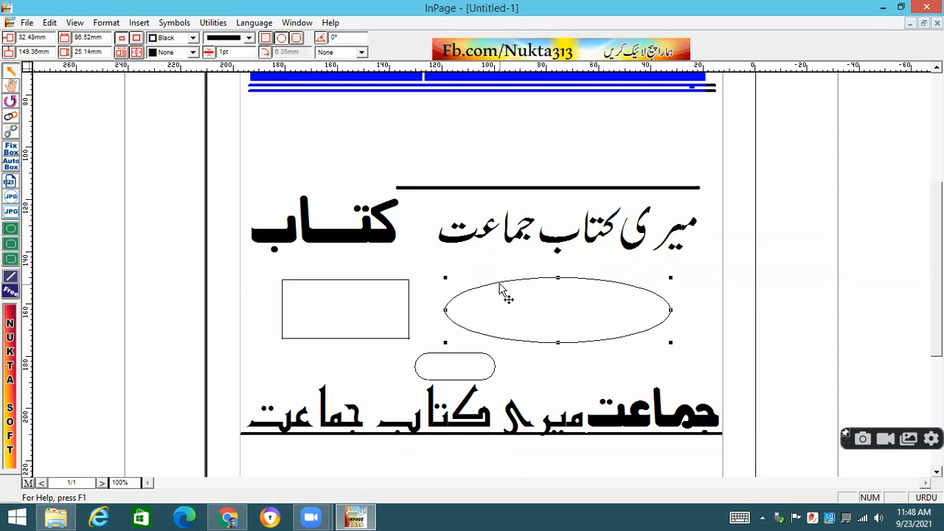
pyautogui.click(501, 263)
pyautogui.moveTo(531, 279); pyautogui.dragTo(521, 205)
pyautogui.moveTo(655, 231); pyautogui.dragTo(719, 232)
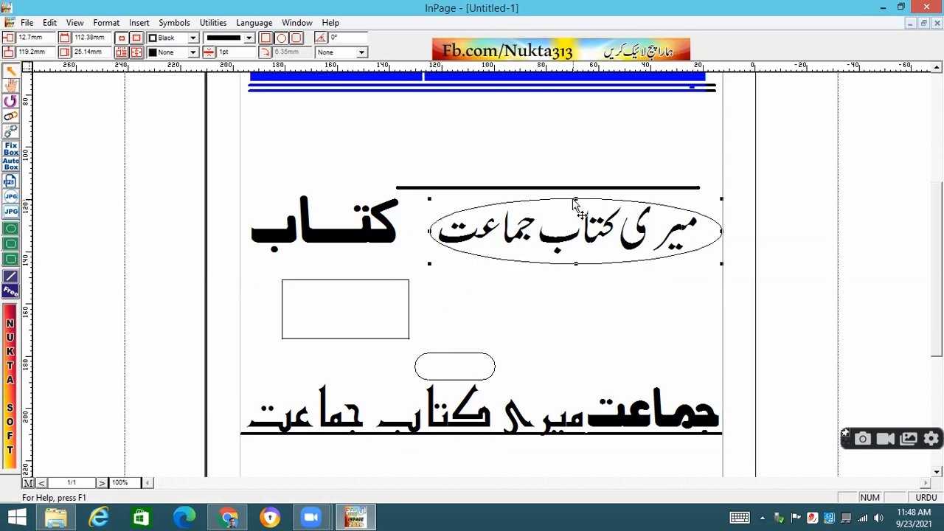
pyautogui.click(567, 225)
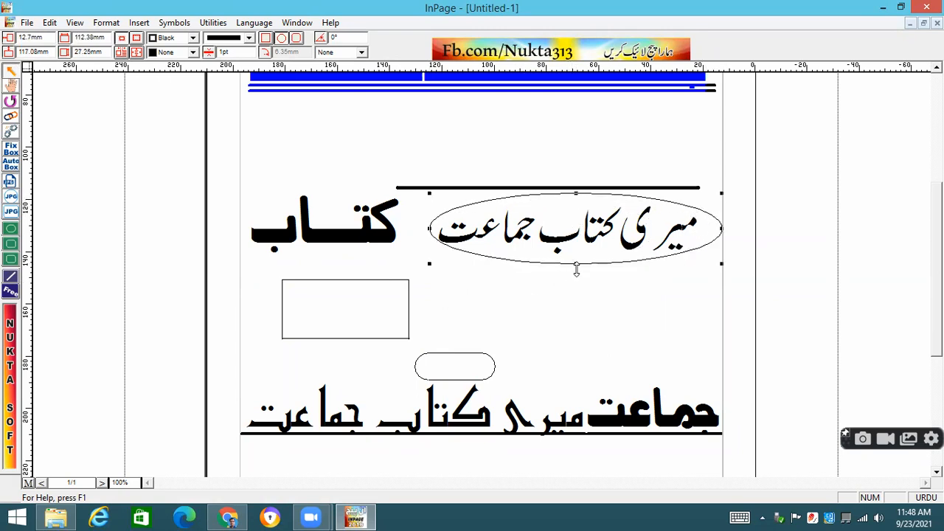
pyautogui.moveTo(575, 264); pyautogui.dragTo(575, 283)
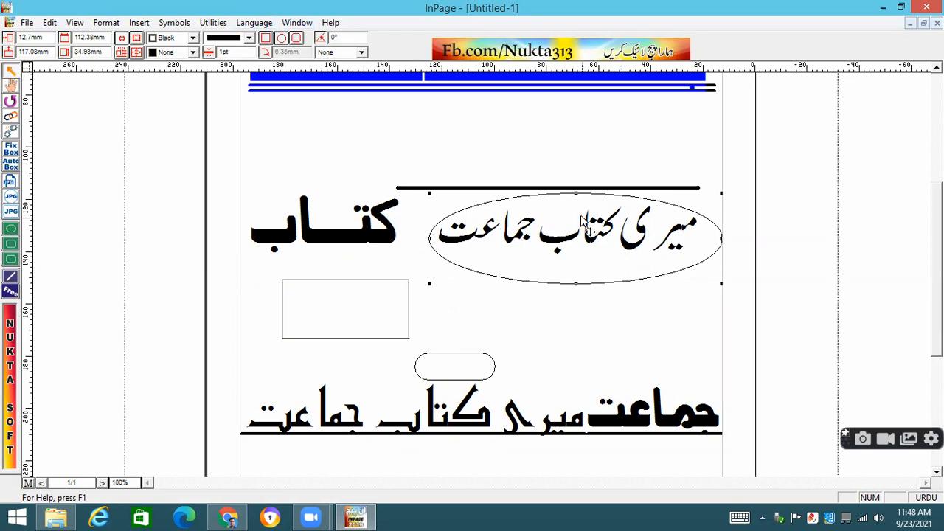
pyautogui.click(601, 201)
pyautogui.doubleClick(600, 199)
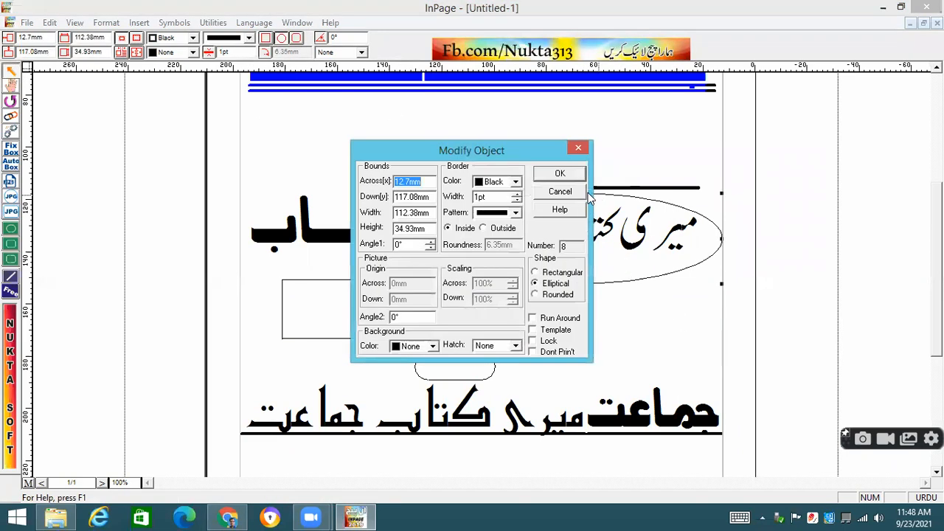
pyautogui.click(574, 192)
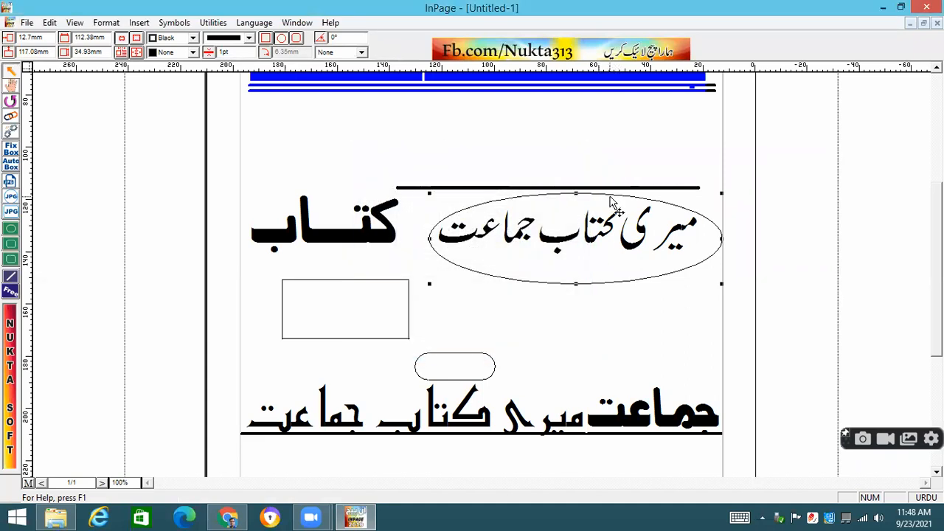
# - Set the border colour of the main text box to Red
pyautogui.doubleClick(611, 203)
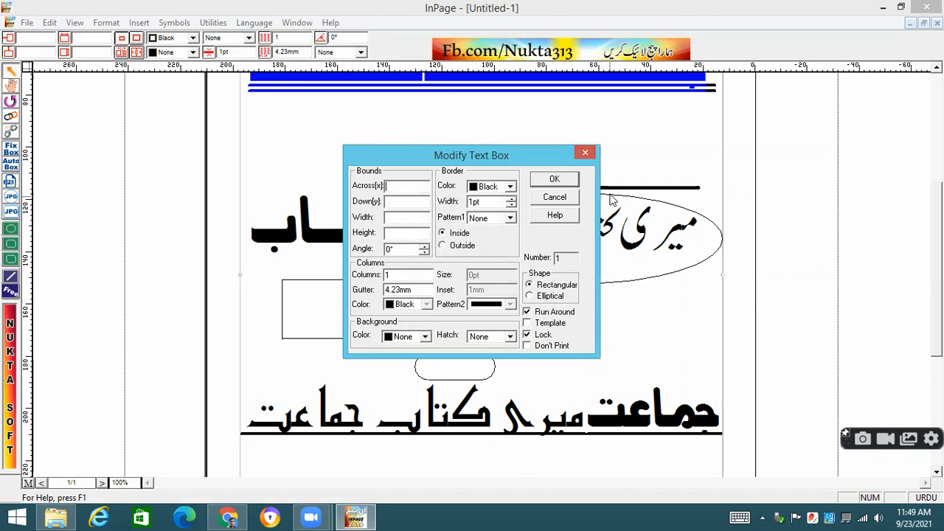
pyautogui.click(509, 187)
pyautogui.click(490, 221)
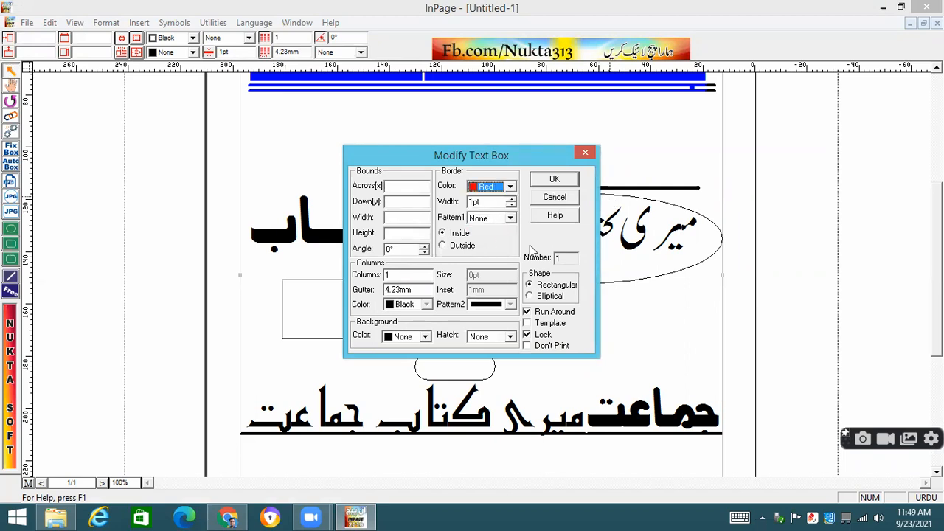
pyautogui.click(558, 180)
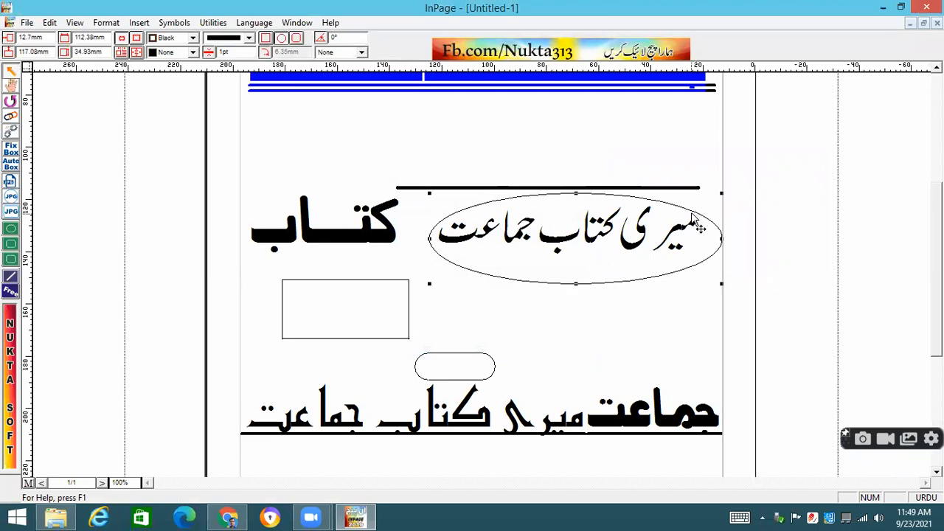
# - Increase the ellipse's border width to 5pt
pyautogui.doubleClick(697, 225)
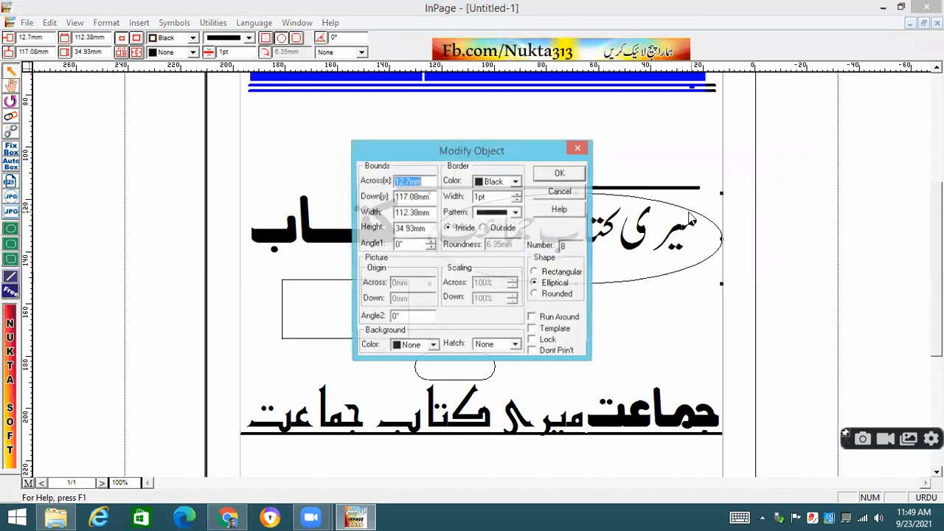
pyautogui.click(518, 197)
pyautogui.click(518, 196)
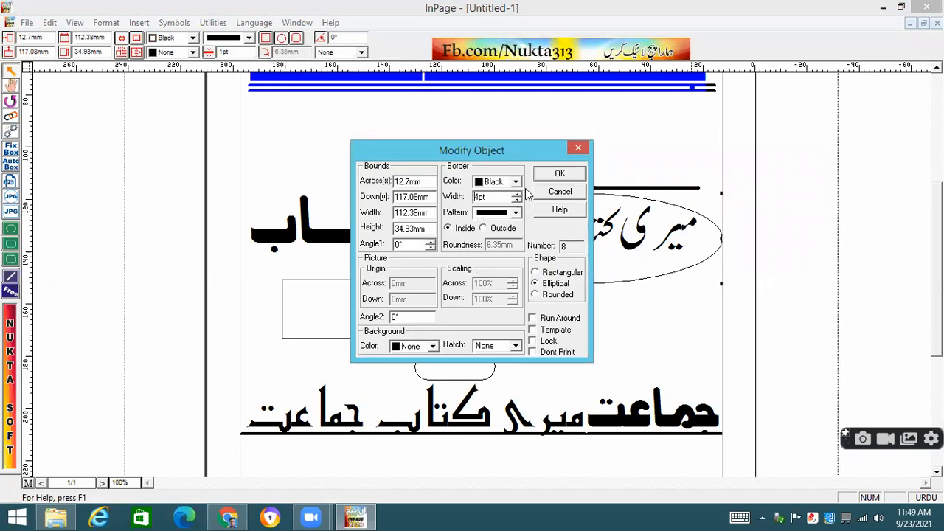
pyautogui.click(579, 174)
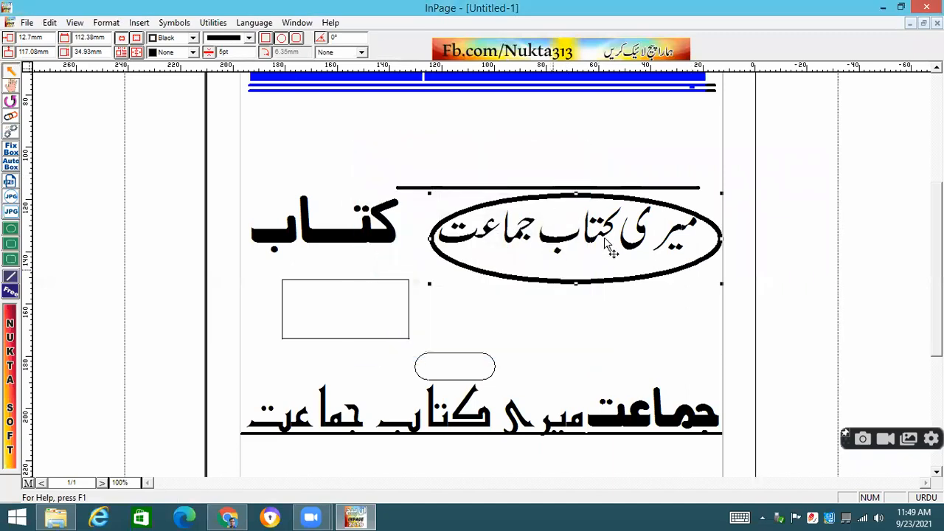
# - Apply the dotted diamond pattern to the ellipse's border
pyautogui.doubleClick(632, 197)
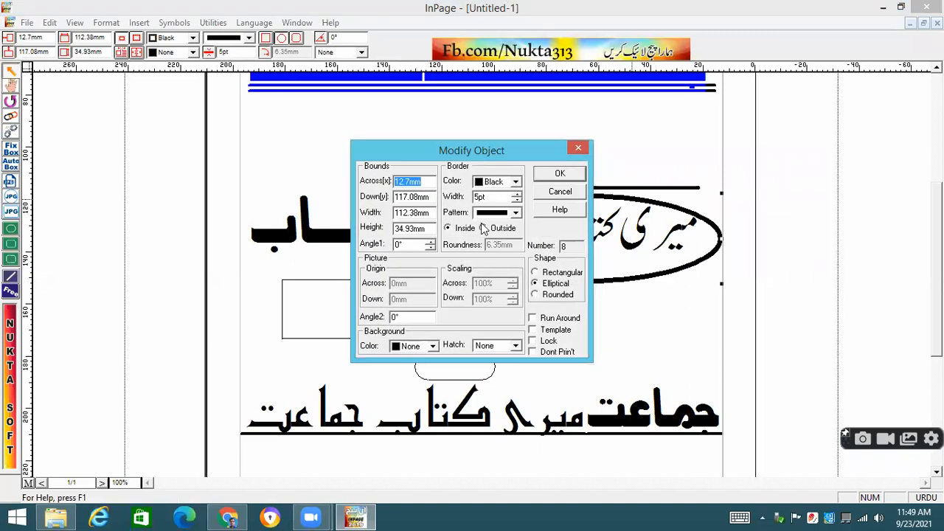
pyautogui.click(515, 214)
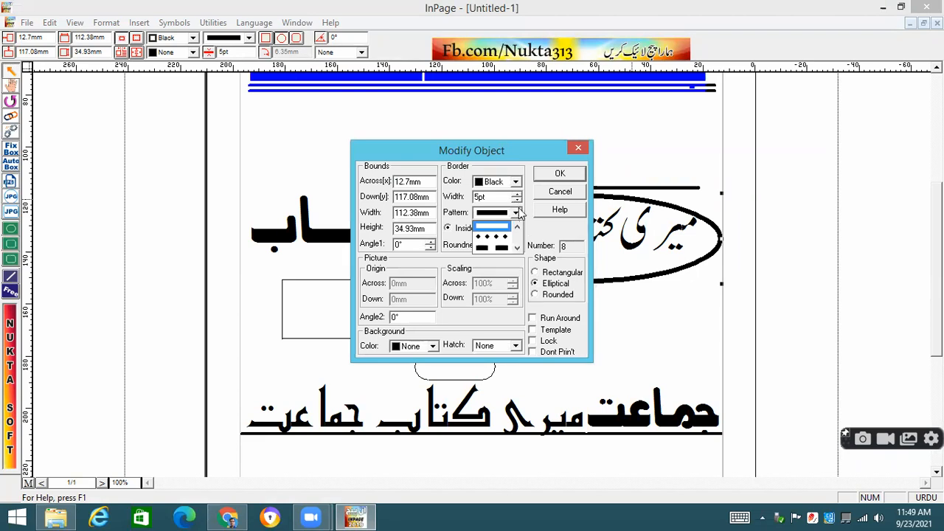
pyautogui.click(506, 226)
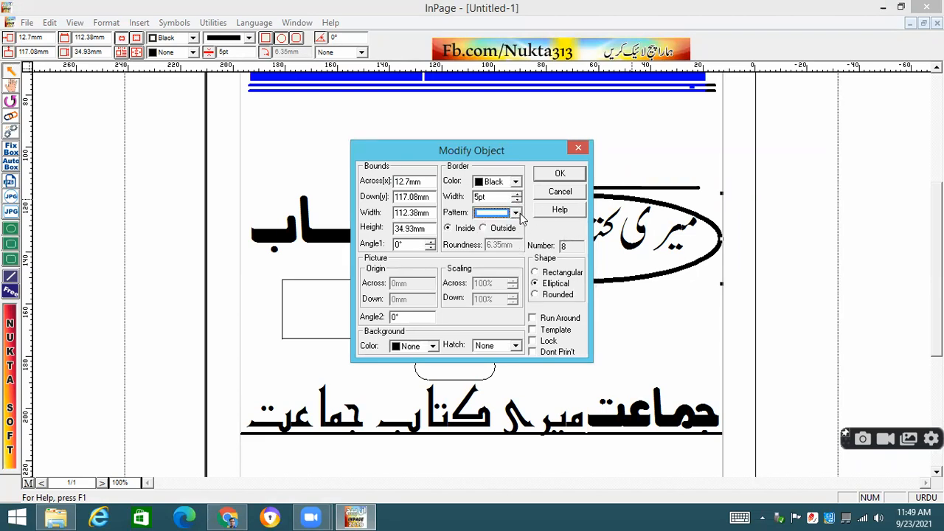
pyautogui.click(516, 213)
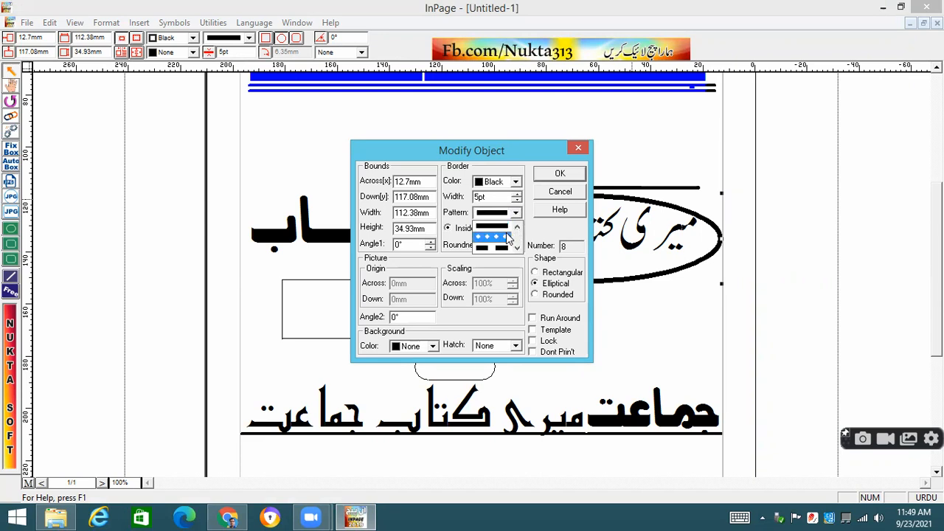
pyautogui.click(508, 240)
pyautogui.click(562, 174)
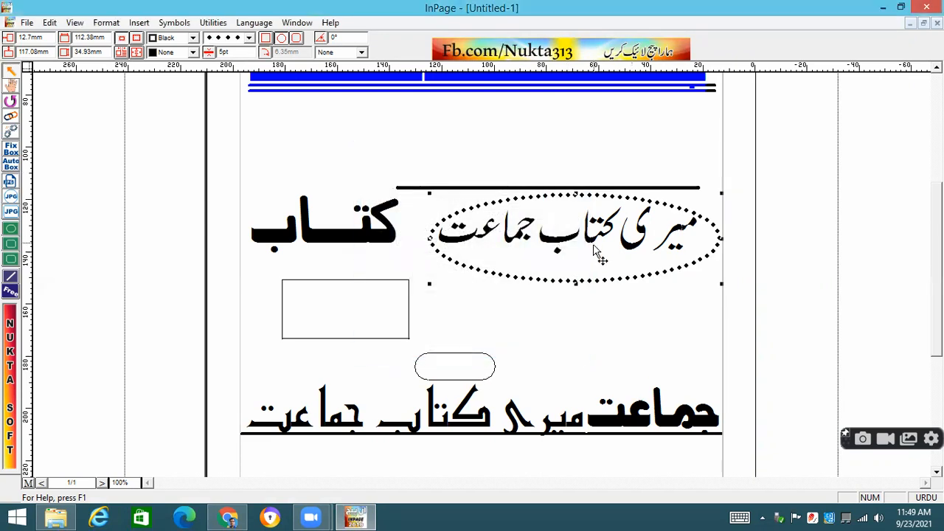
# - Change the ellipse's border to the dashed pattern
pyautogui.doubleClick(546, 206)
pyautogui.click(515, 213)
pyautogui.click(501, 237)
pyautogui.click(560, 173)
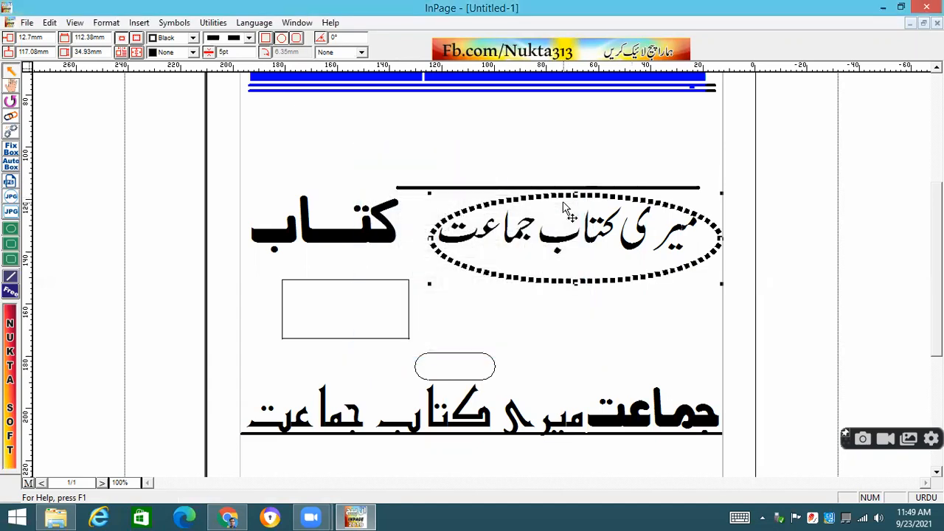
# - Set the ellipse's border colour to Red
pyautogui.doubleClick(542, 207)
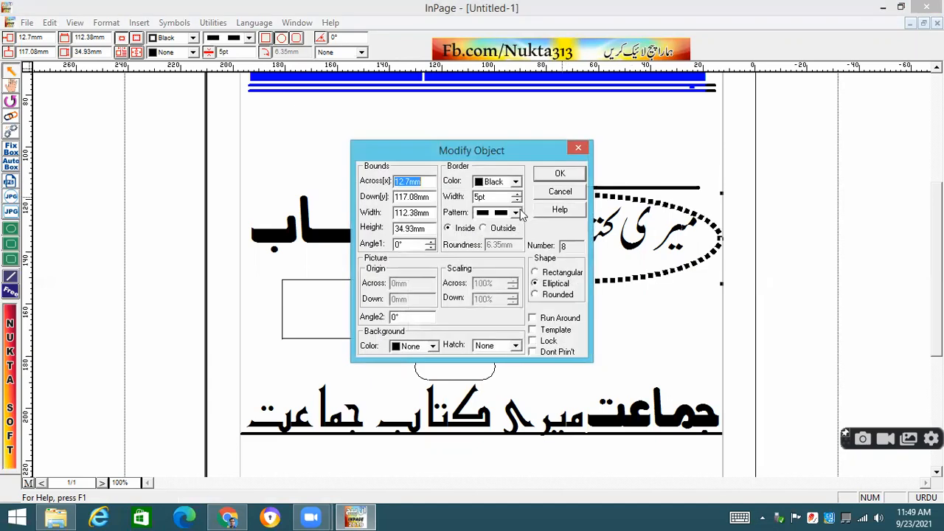
pyautogui.click(516, 182)
pyautogui.click(492, 214)
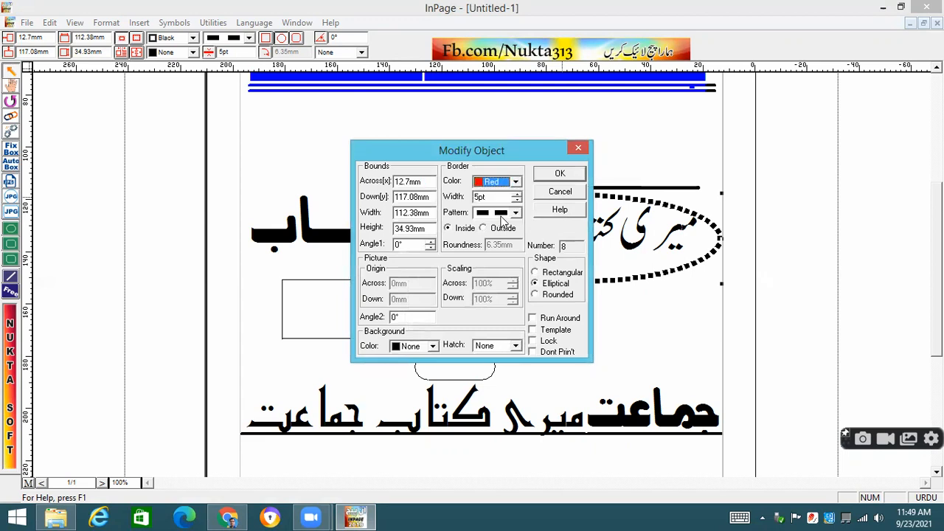
pyautogui.click(560, 174)
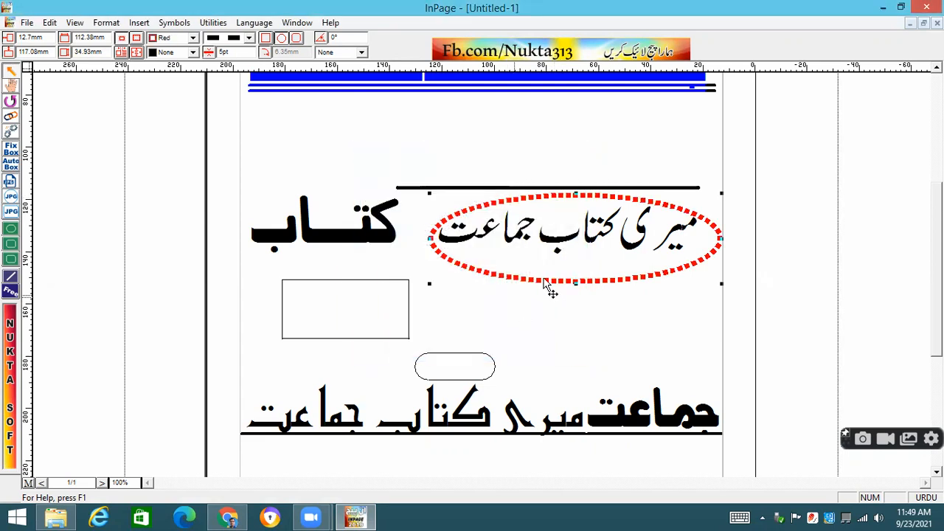
# - Fill the ellipse with a Yellow background colour
pyautogui.doubleClick(619, 199)
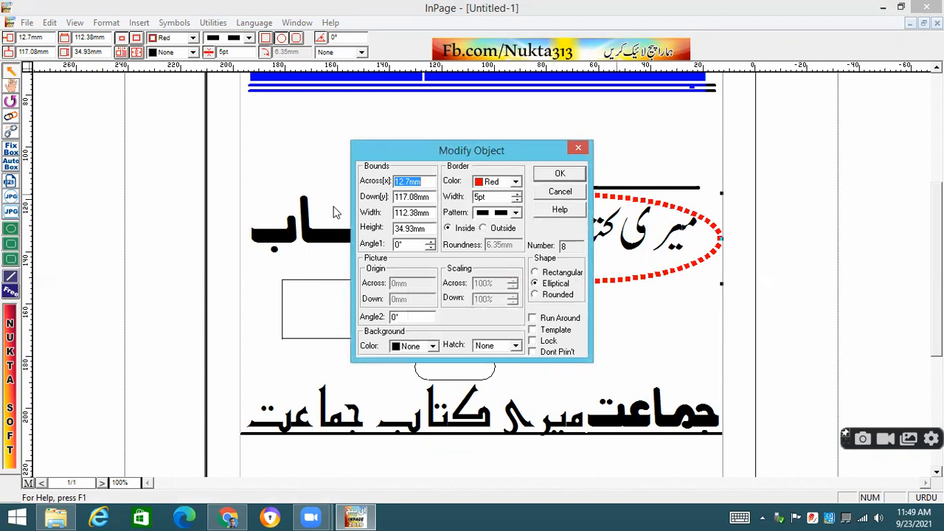
pyautogui.click(433, 346)
pyautogui.click(436, 382)
pyautogui.click(435, 382)
pyautogui.click(435, 382)
pyautogui.click(435, 382)
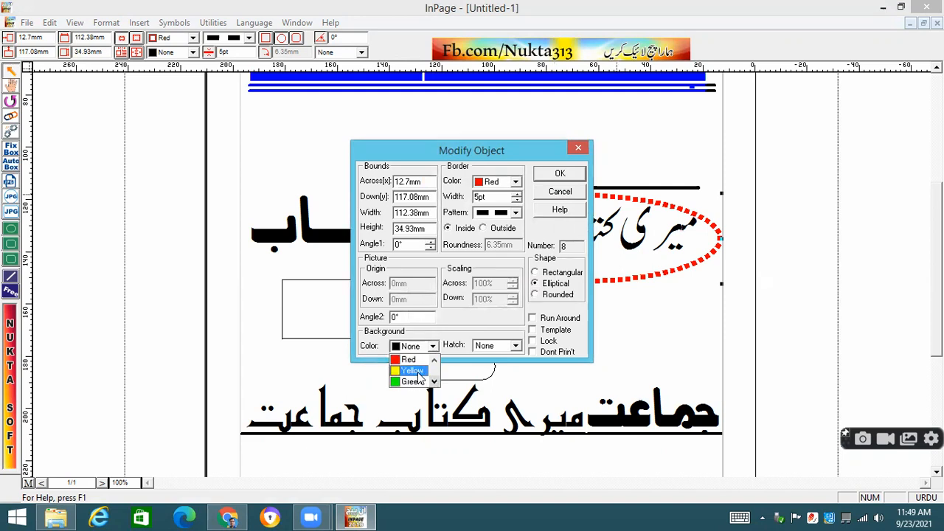
pyautogui.click(419, 371)
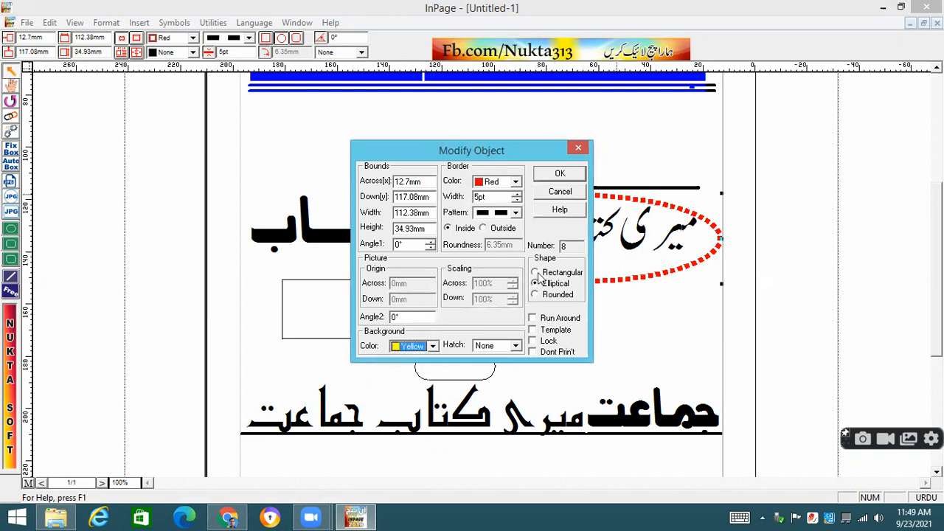
pyautogui.click(568, 175)
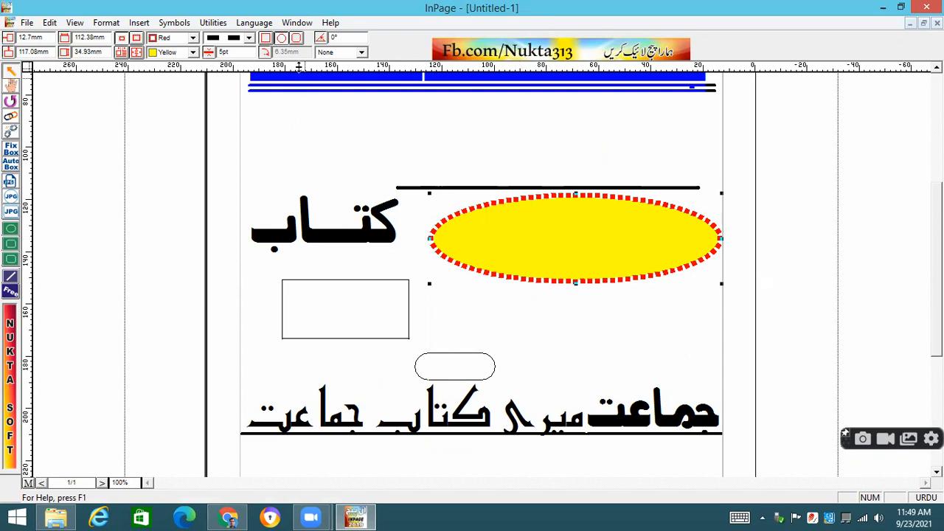
# - Try a White background on the ellipse, and undo, redo and undo the change
pyautogui.doubleClick(525, 197)
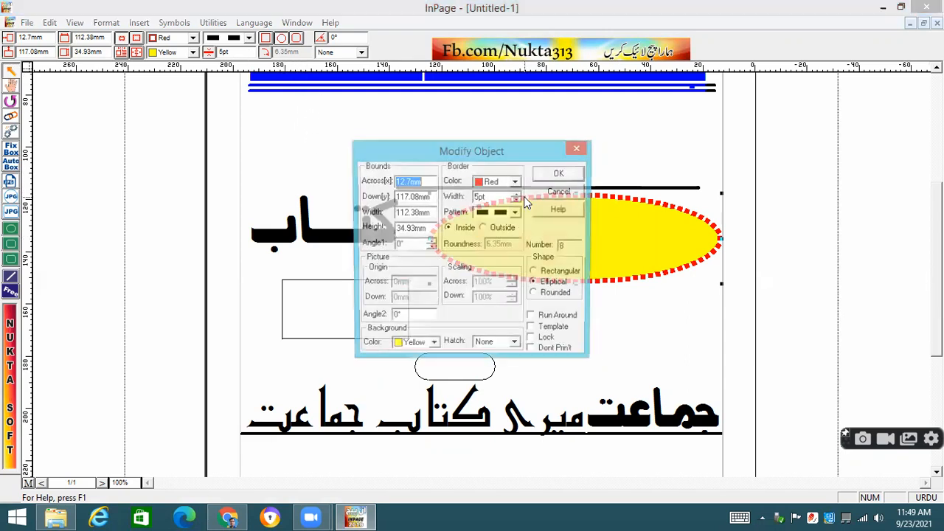
pyautogui.click(433, 346)
pyautogui.click(436, 361)
pyautogui.click(437, 362)
pyautogui.click(437, 361)
pyautogui.click(437, 362)
pyautogui.click(437, 362)
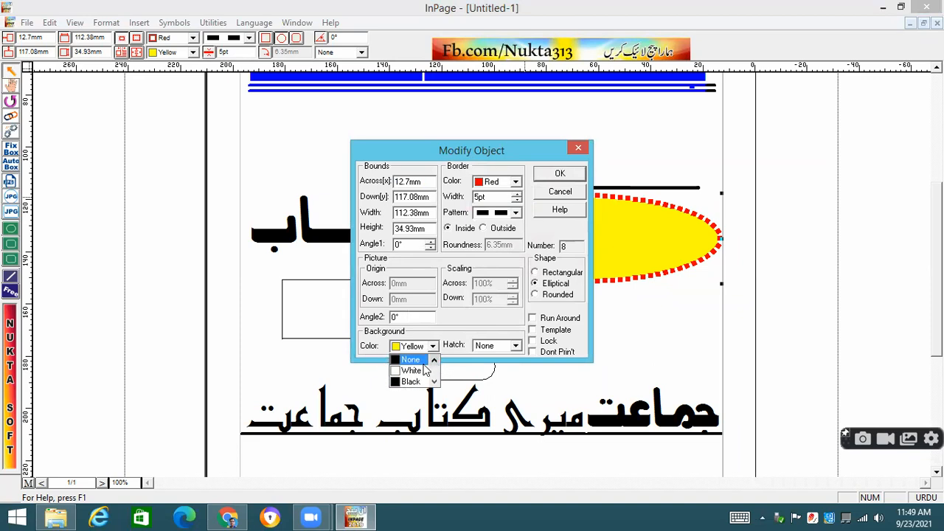
pyautogui.click(425, 370)
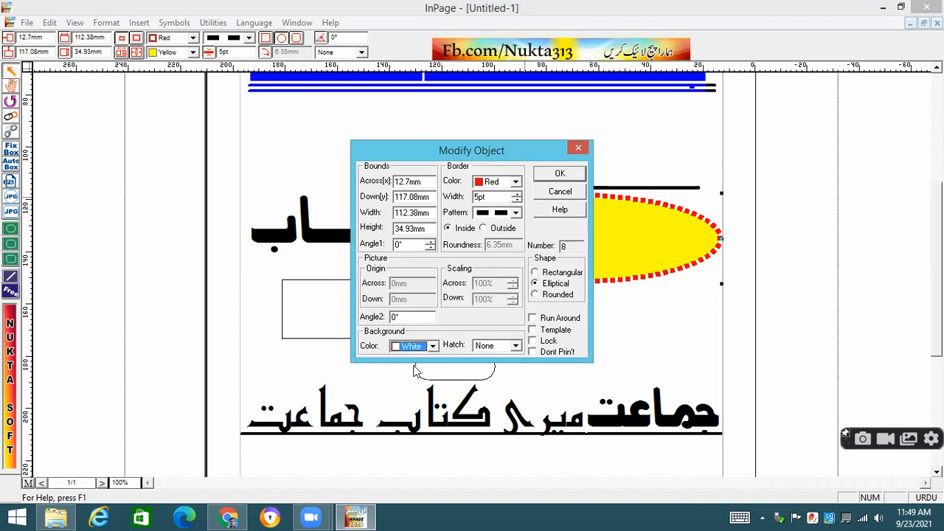
pyautogui.click(560, 174)
pyautogui.hotkey('ctrl', 'z')
pyautogui.hotkey('ctrl', 'y')
pyautogui.hotkey('ctrl', 'z')
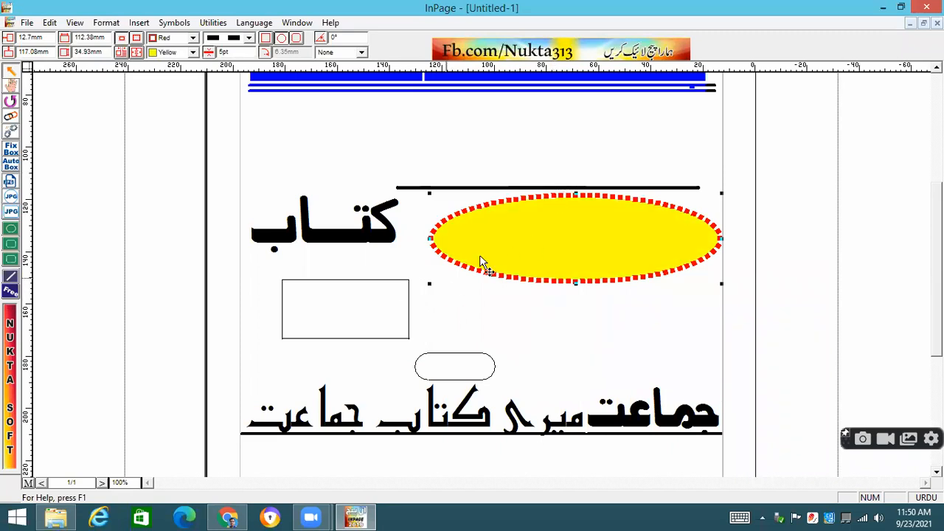
# - Set the ellipse's background colour to None, keeping its border inside
pyautogui.doubleClick(537, 201)
pyautogui.click(432, 346)
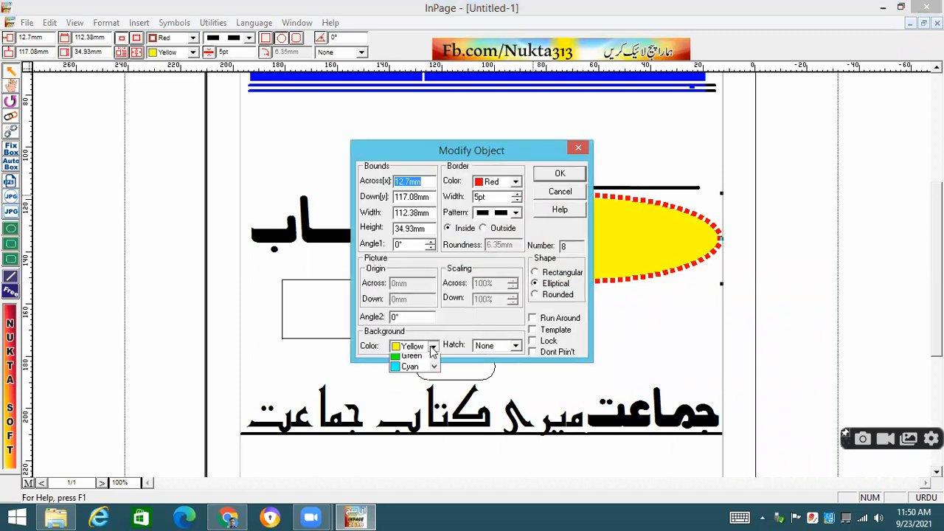
pyautogui.scroll(5, 436, 369)
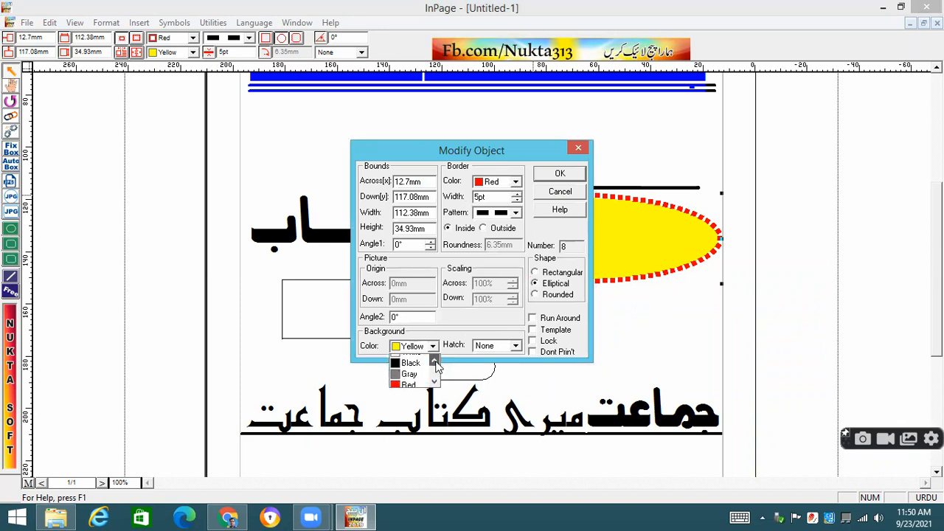
pyautogui.click(425, 360)
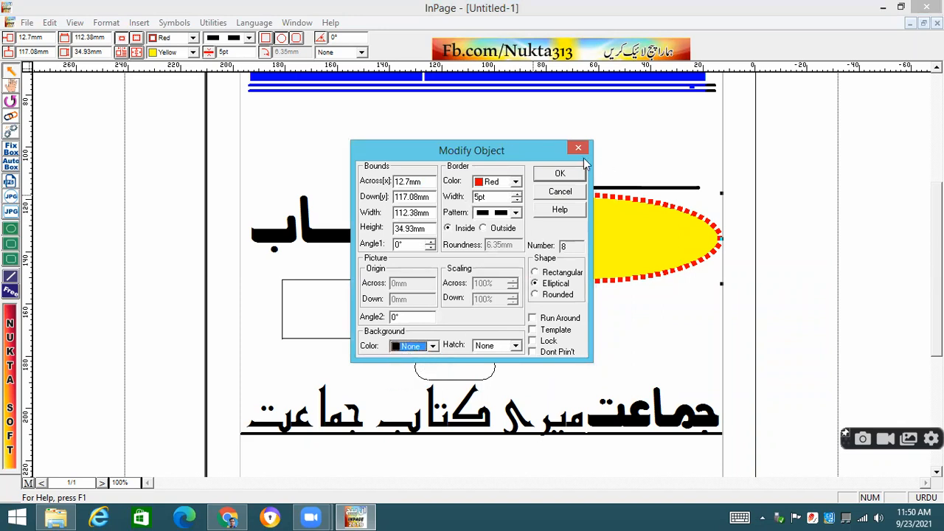
pyautogui.click(482, 230)
pyautogui.click(452, 227)
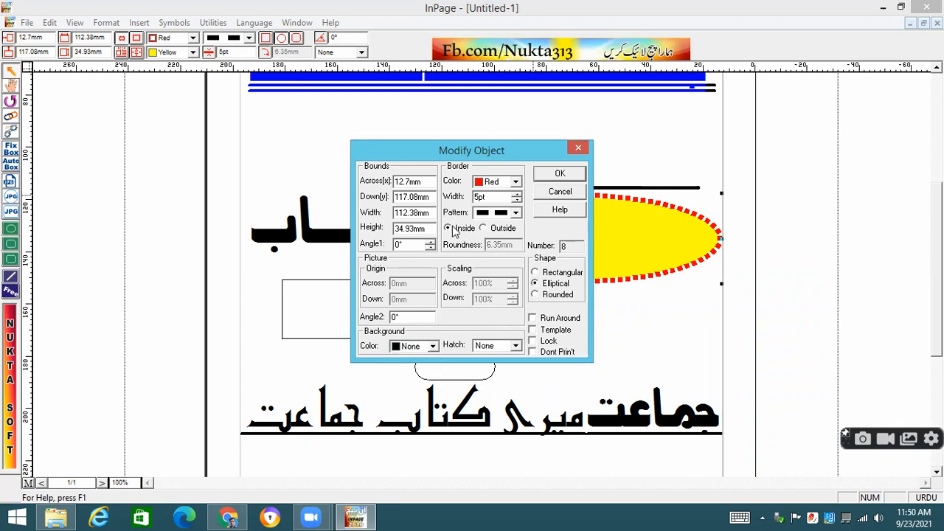
pyautogui.click(561, 174)
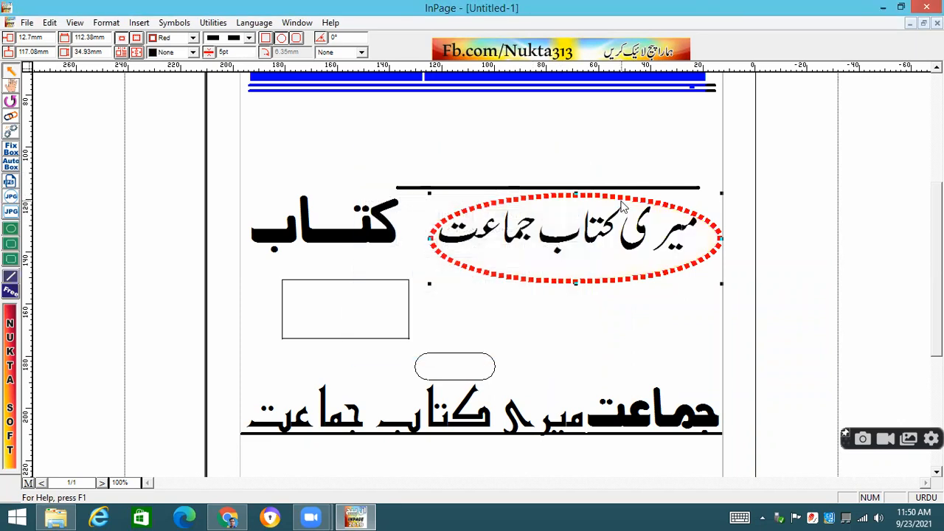
# - Set the ellipse's border to Outside and move the ellipse slightly to about 14.5 mm across and 119.2 mm down
pyautogui.doubleClick(470, 227)
pyautogui.click(562, 177)
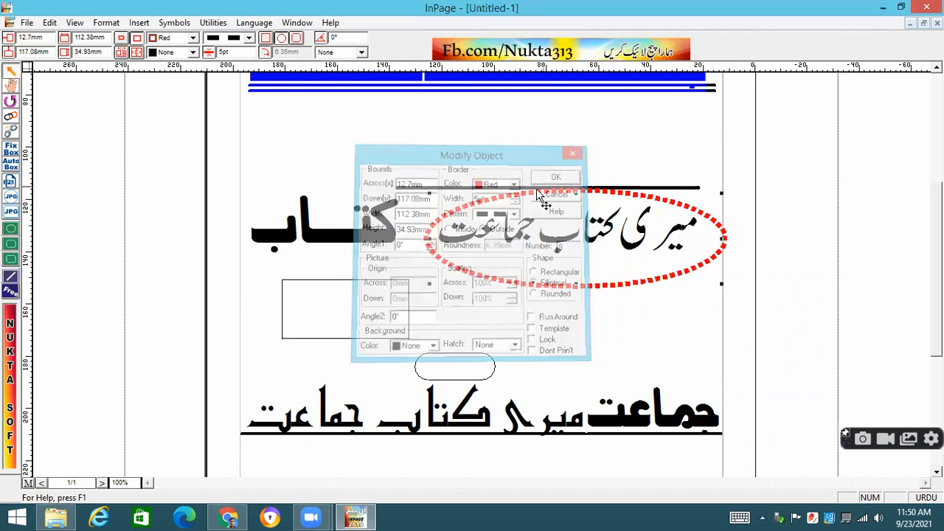
pyautogui.moveTo(531, 192); pyautogui.dragTo(526, 199)
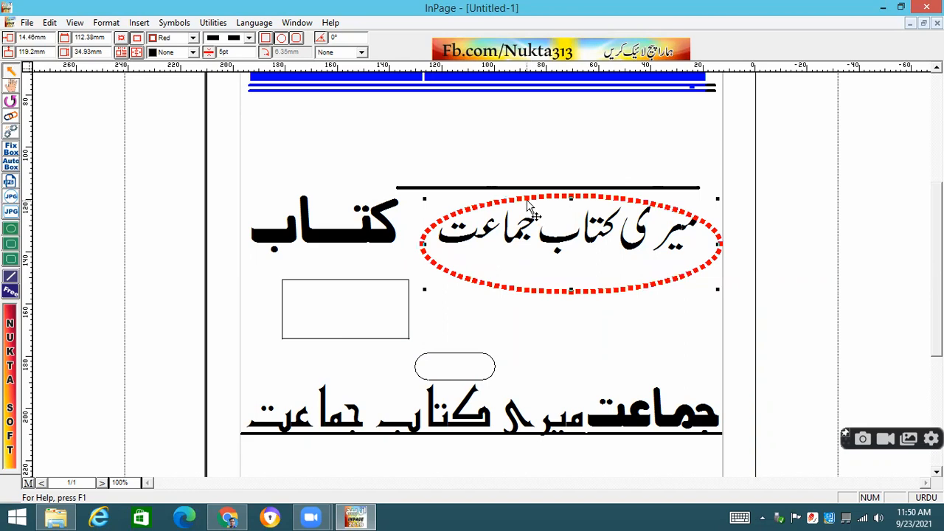
# - Open the Modify Object settings of the ellipse
pyautogui.doubleClick(526, 199)
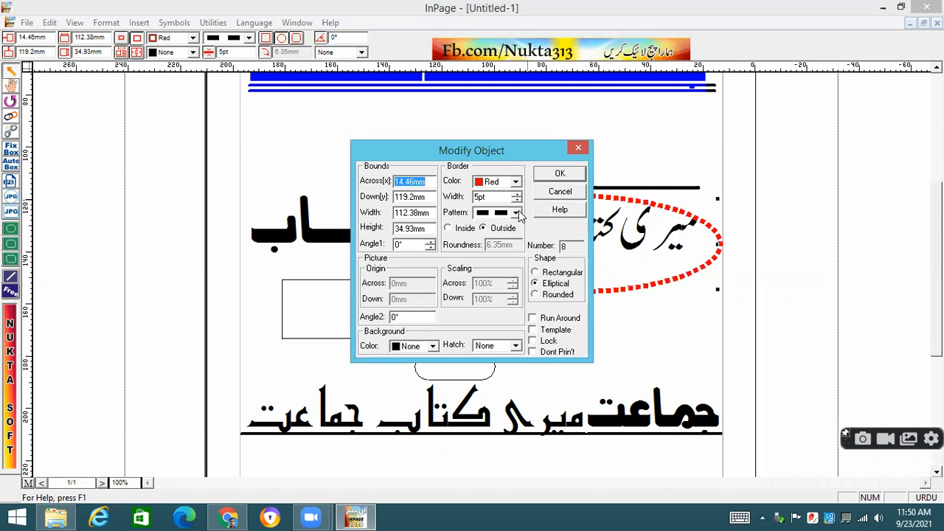
# - Change the red ellipse's border pattern from dashed to a solid line
pyautogui.click(518, 211)
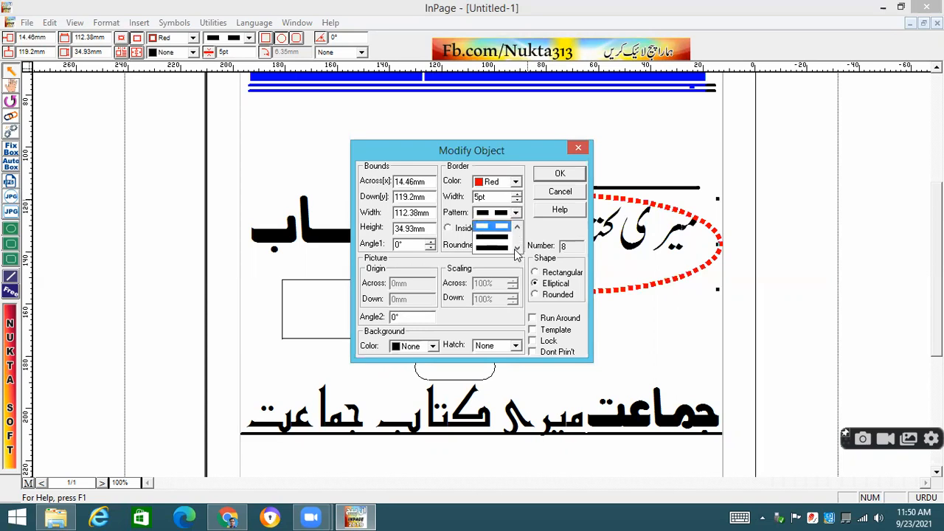
pyautogui.click(514, 249)
pyautogui.click(504, 231)
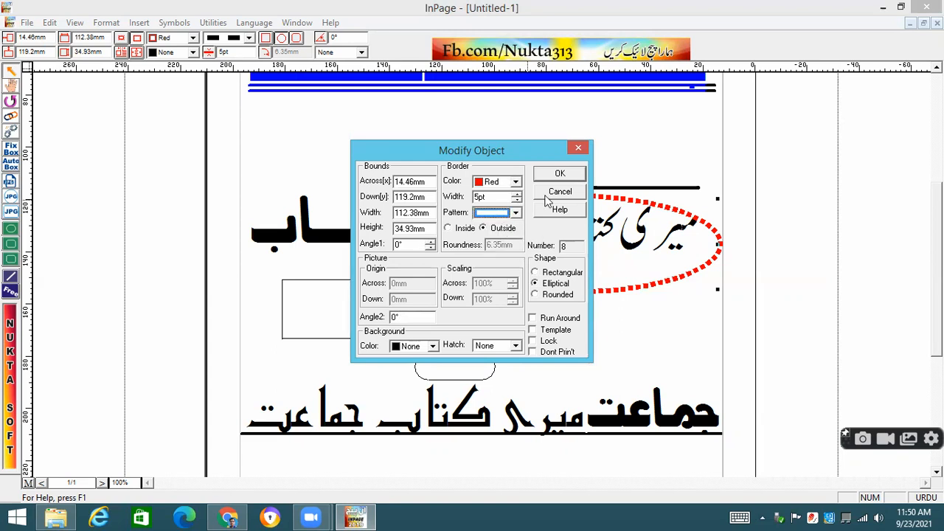
pyautogui.click(561, 174)
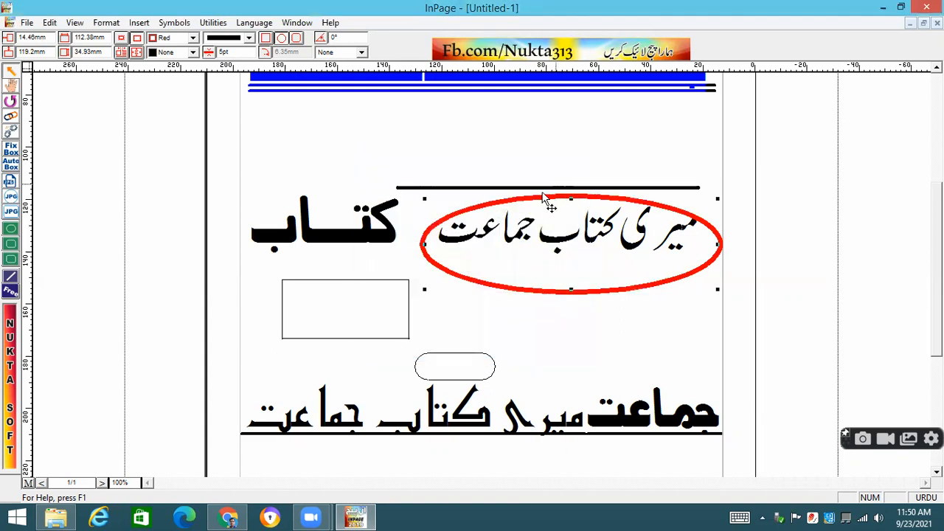
# - Switch the red ellipse's border placement to Inside, and back to Outside
pyautogui.doubleClick(461, 213)
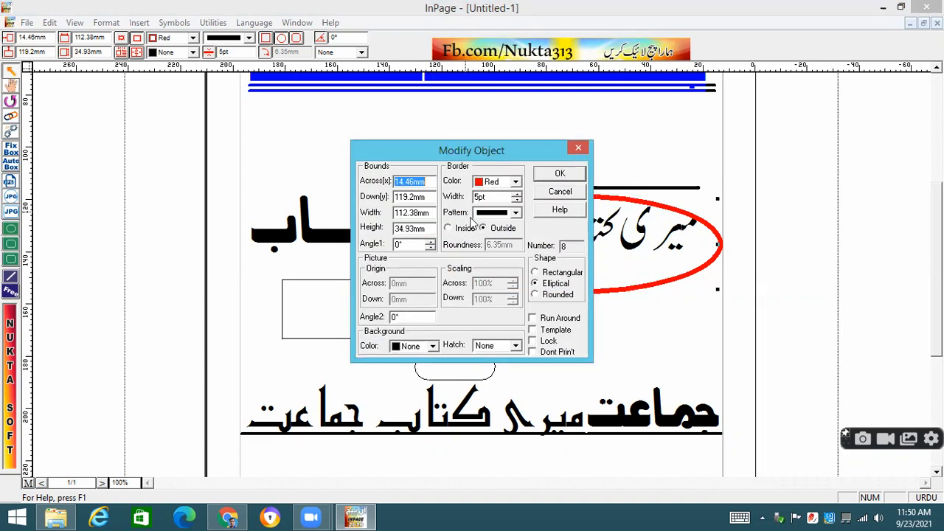
pyautogui.click(464, 228)
pyautogui.click(555, 175)
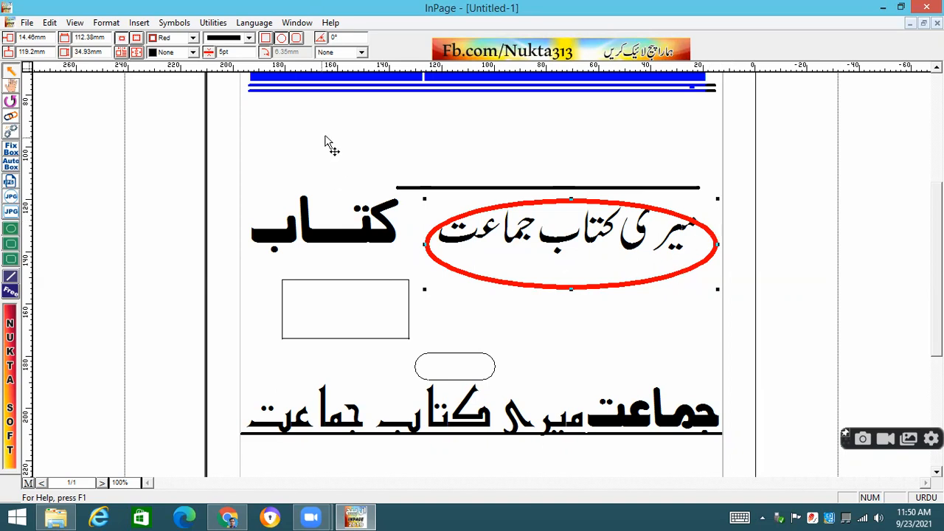
pyautogui.doubleClick(539, 210)
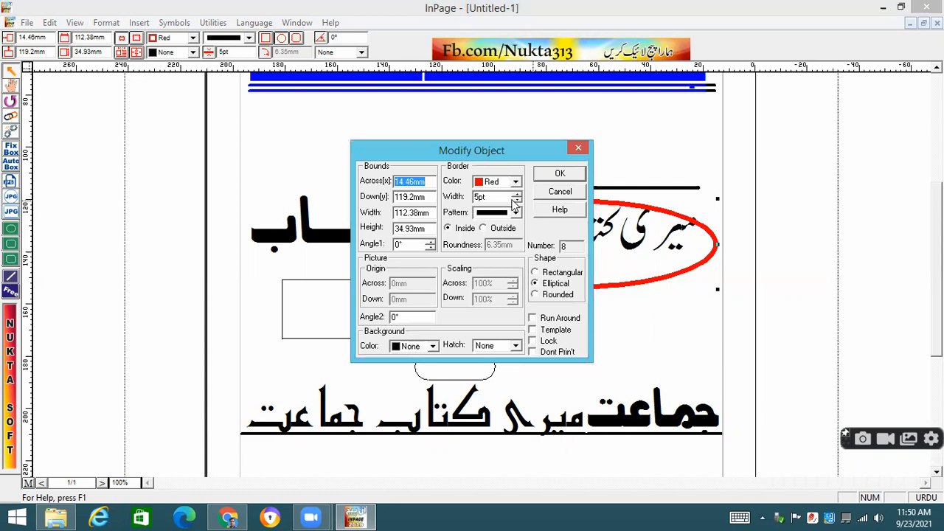
pyautogui.click(554, 174)
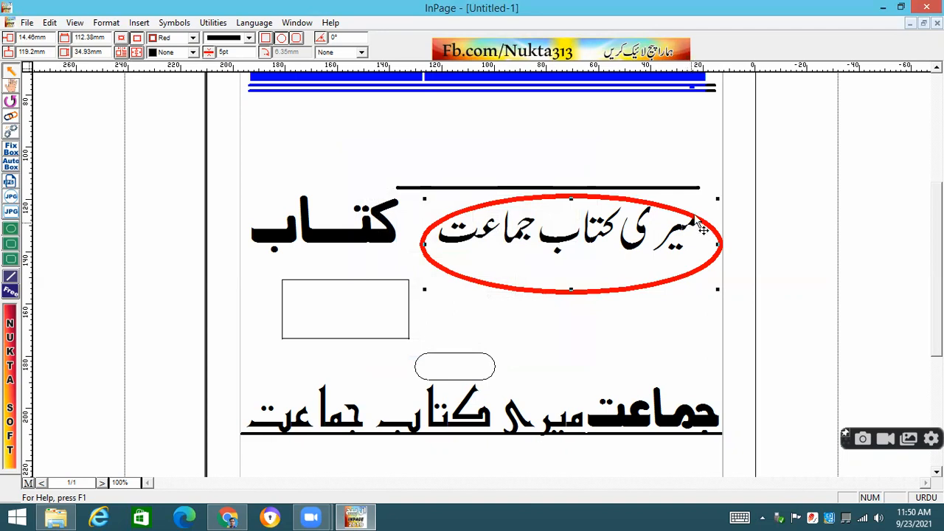
# - Set the red ellipse's border placement to Inside
pyautogui.doubleClick(558, 193)
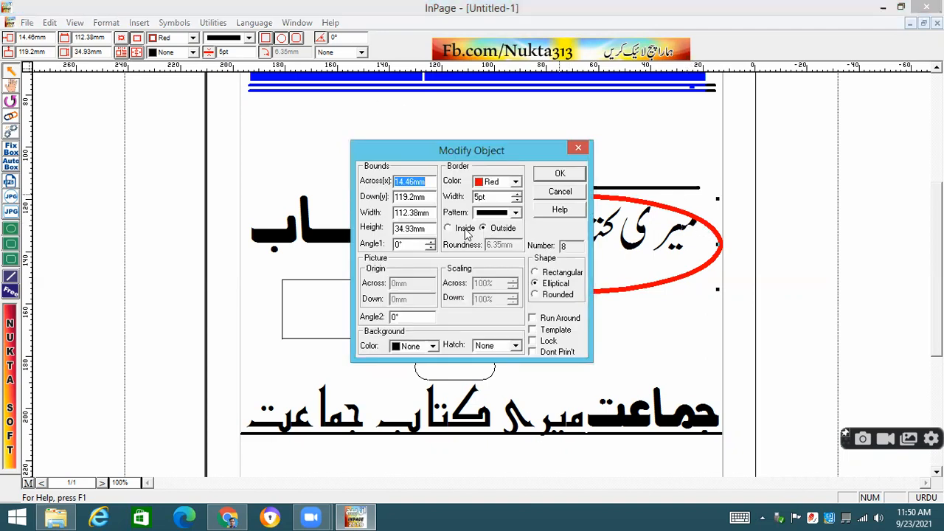
pyautogui.click(558, 175)
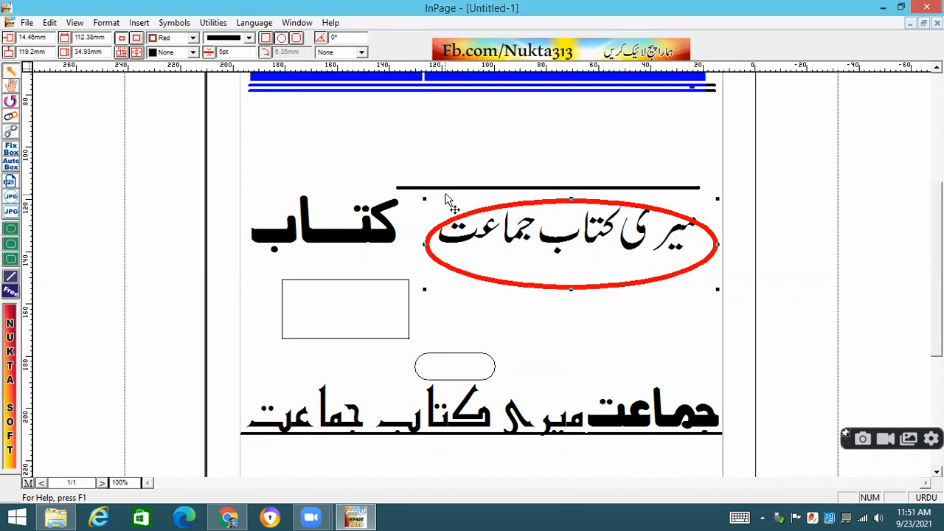
pyautogui.doubleClick(472, 206)
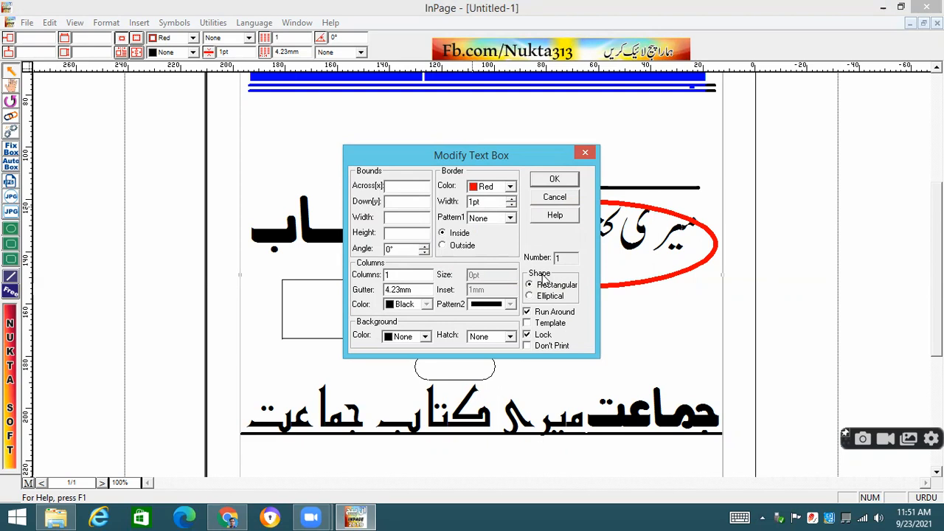
pyautogui.click(554, 198)
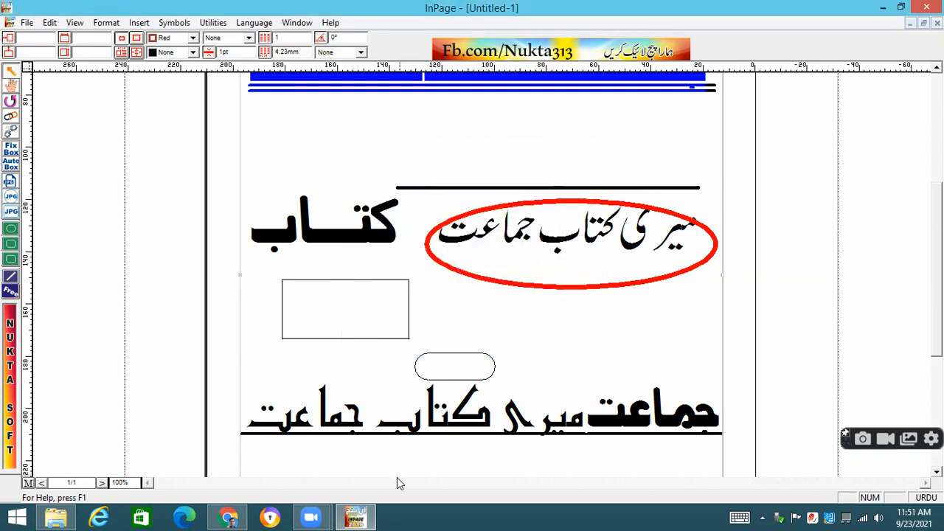
# - Open Class-9th-ComputerScience-Book-Complete-pdf from the Class IX folder of _PSS in iSkysoft PDF Editor
pyautogui.click(56, 517)
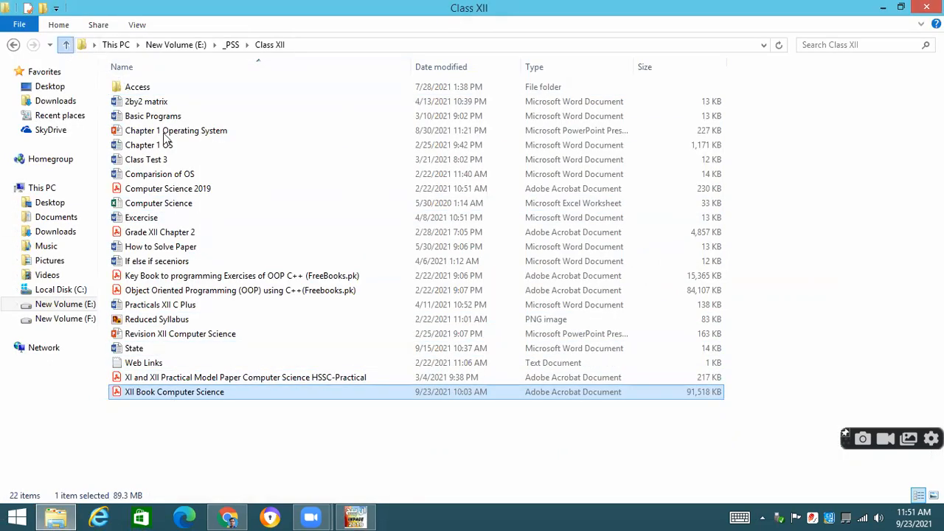
pyautogui.hotkey('alt', 'Up')
pyautogui.doubleClick(148, 115)
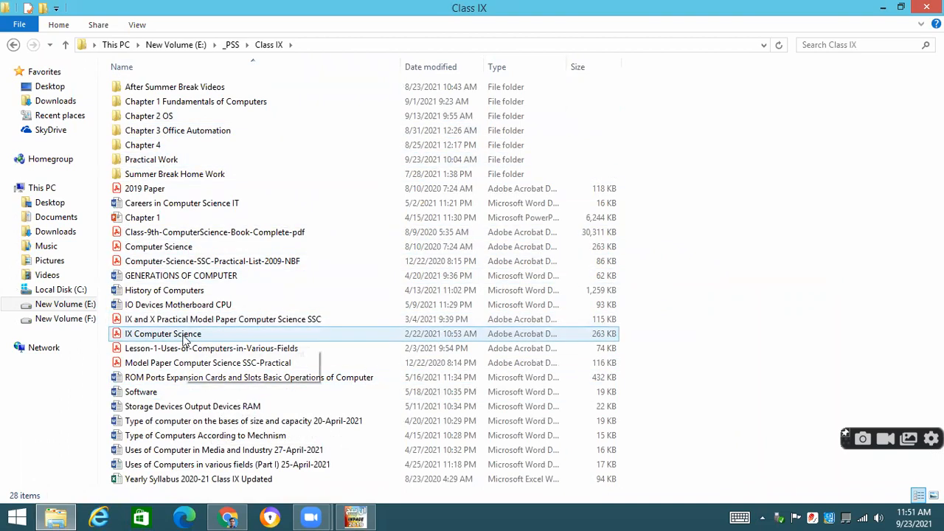
pyautogui.rightClick(209, 230)
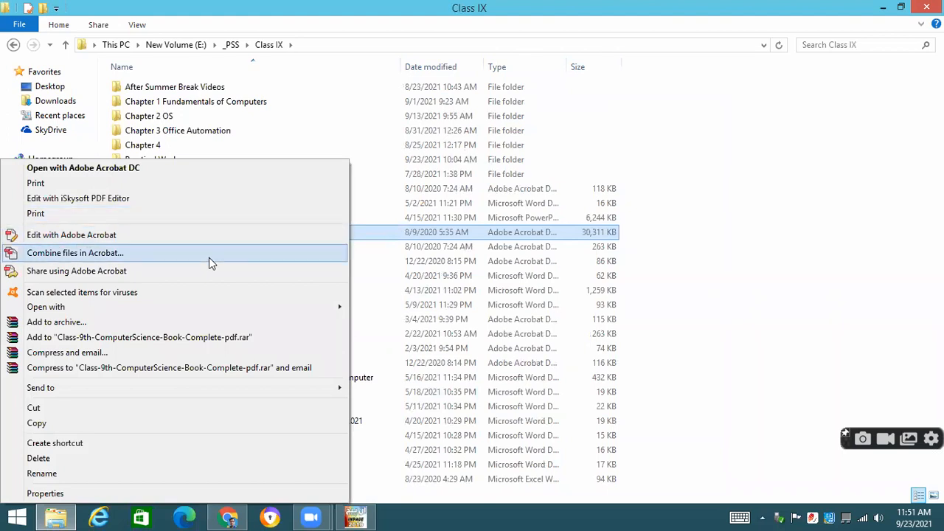
pyautogui.moveTo(209, 306)
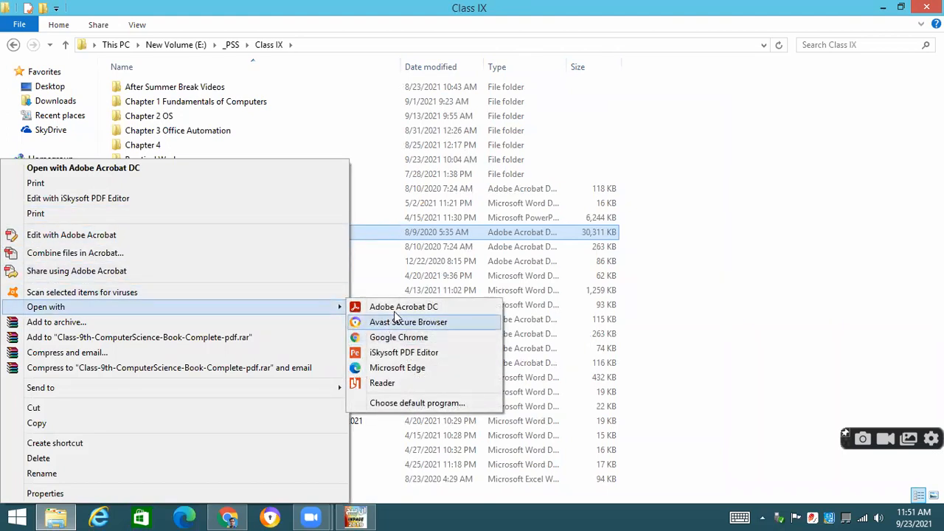
pyautogui.click(398, 354)
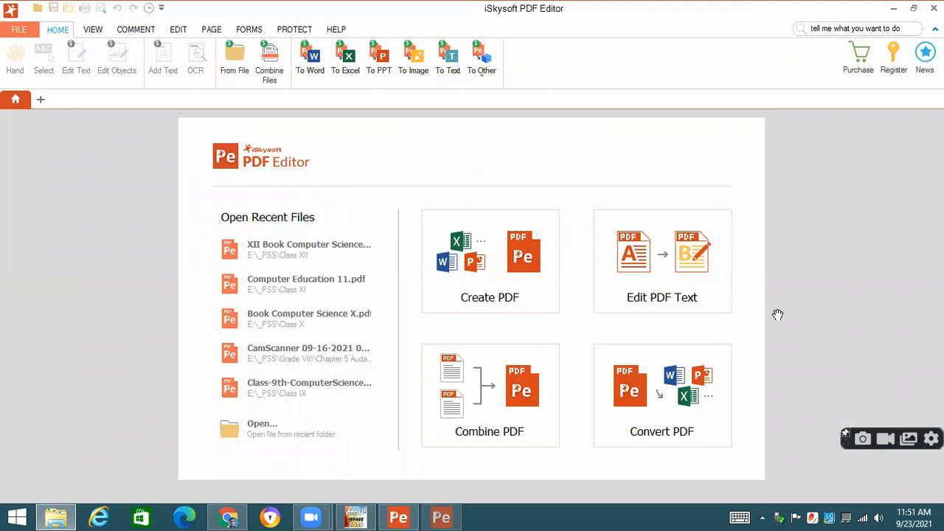
# - Look through the textbook's InPage section, from the keyboard preferences to the chapter exercise
pyautogui.click(916, 367)
pyautogui.click(917, 373)
pyautogui.click(917, 383)
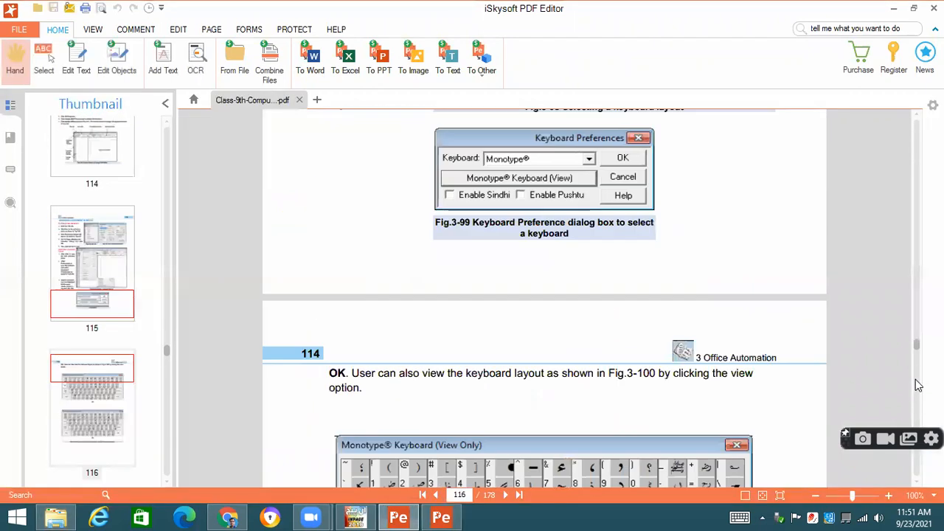
pyautogui.click(915, 388)
pyautogui.scroll(-15, 601, 312)
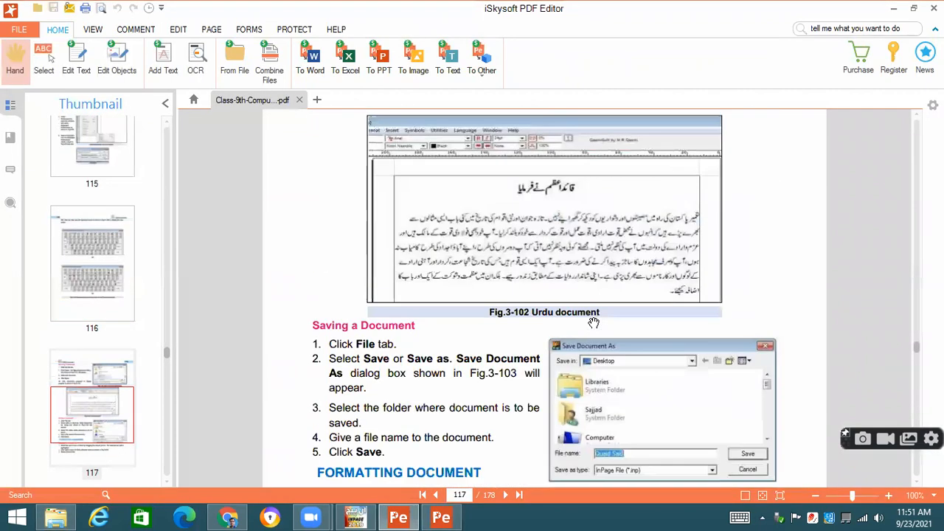
pyautogui.scroll(-10, 593, 323)
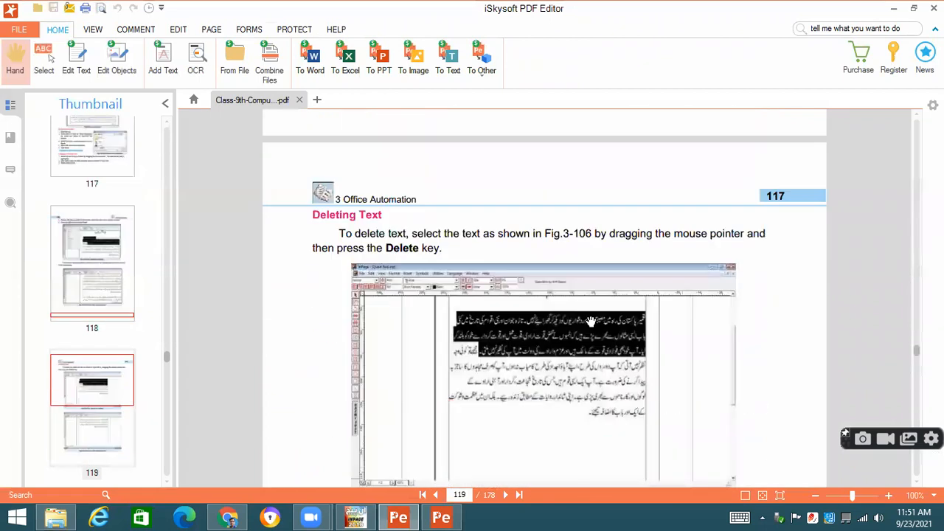
pyautogui.scroll(-12, 591, 321)
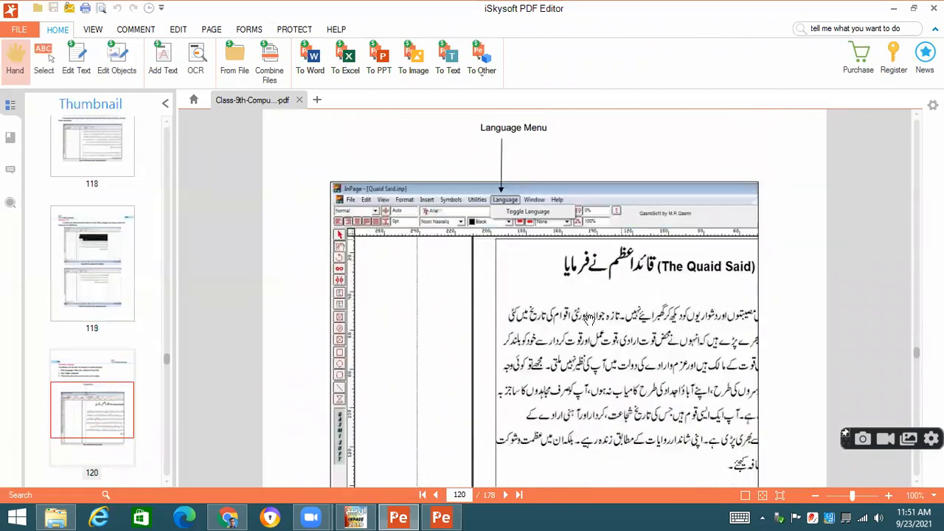
pyautogui.scroll(-15, 588, 320)
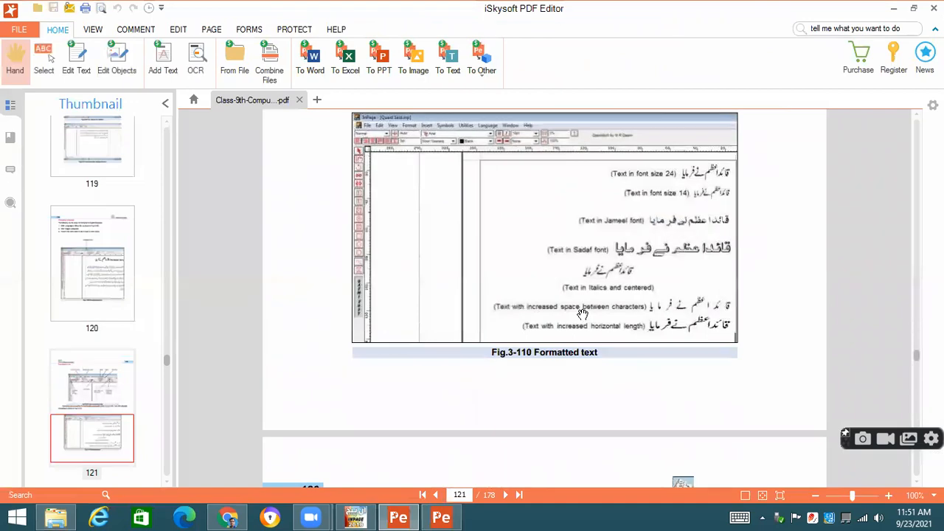
pyautogui.scroll(-10, 581, 313)
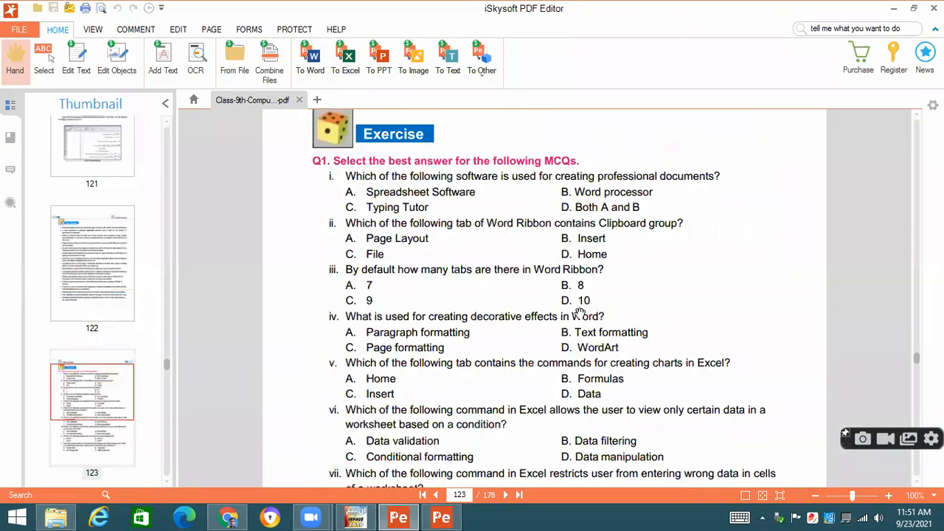
# - Go back to the Formatting Text section and examine the text formatting tools in Fig. 3-109
pyautogui.scroll(12, 581, 313)
pyautogui.scroll(10, 581, 313)
pyautogui.scroll(-5, 566, 310)
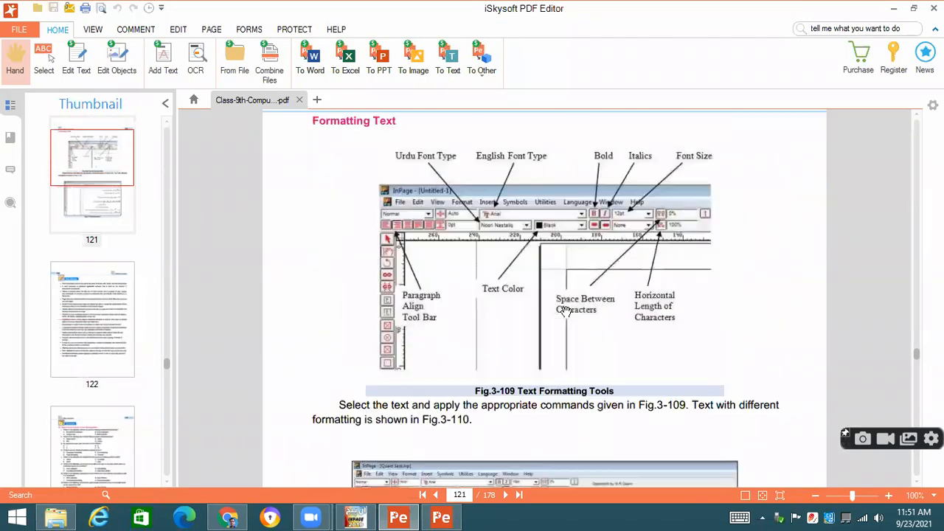
pyautogui.scroll(3, 566, 310)
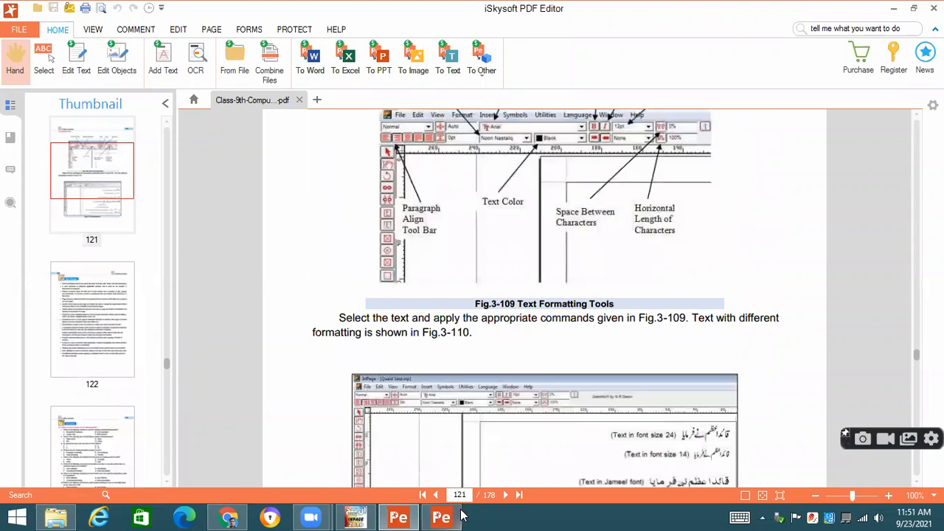
pyautogui.scroll(3, 471, 374)
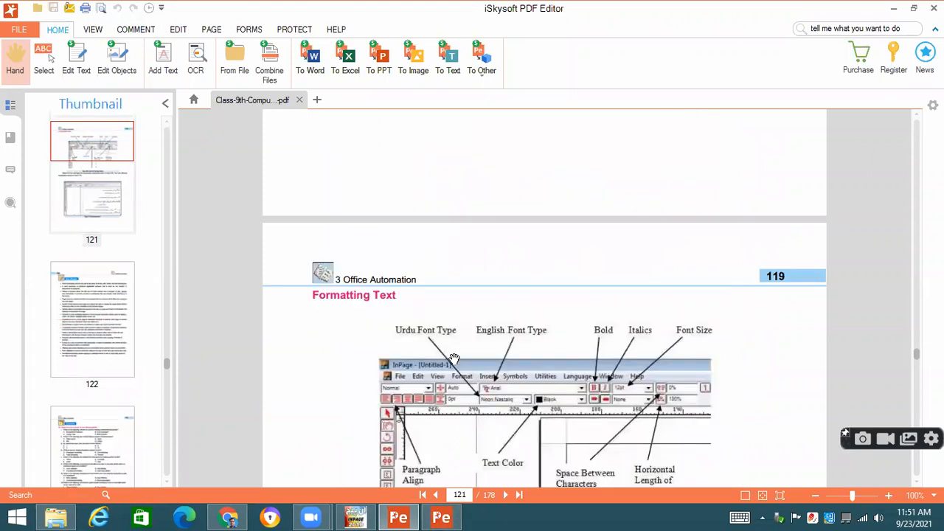
pyautogui.scroll(1, 454, 359)
pyautogui.scroll(-3, 453, 359)
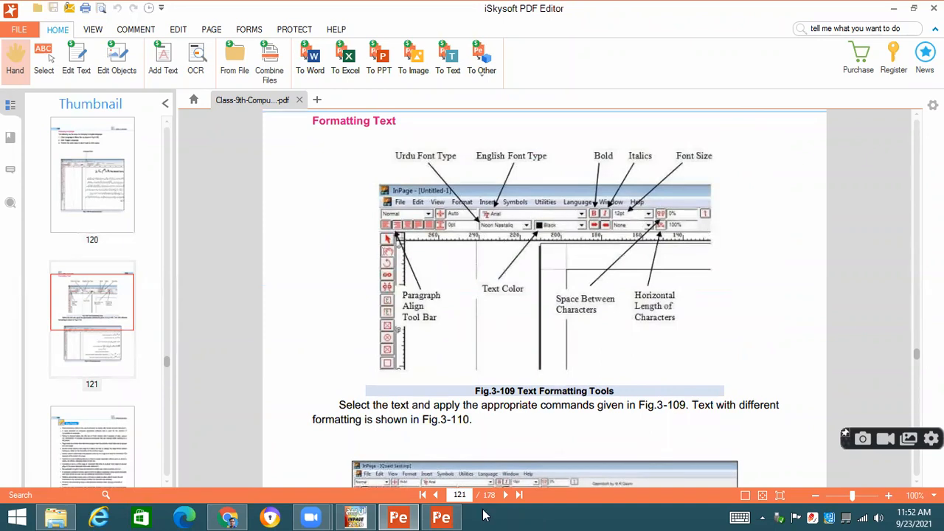
# - Close the PDF editor's User Guide window and switch back to the InPage document
pyautogui.click(442, 517)
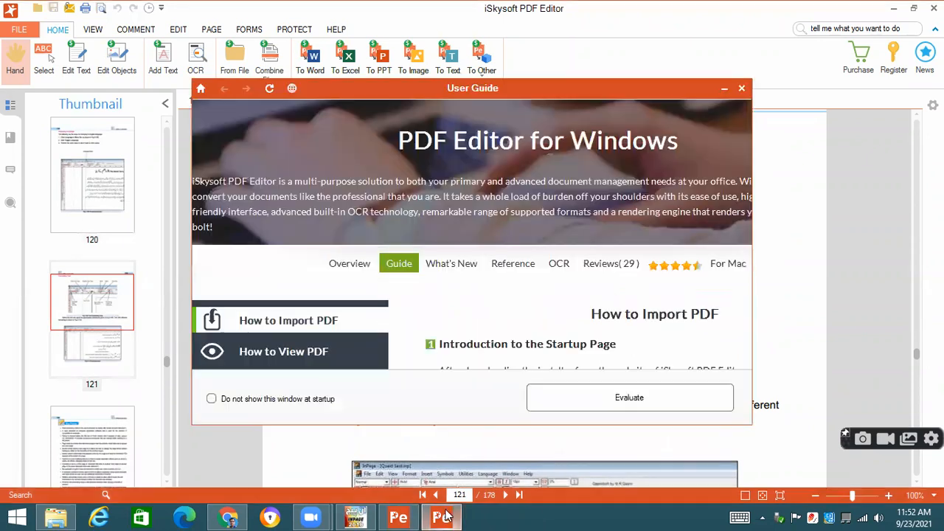
pyautogui.click(741, 88)
pyautogui.click(355, 517)
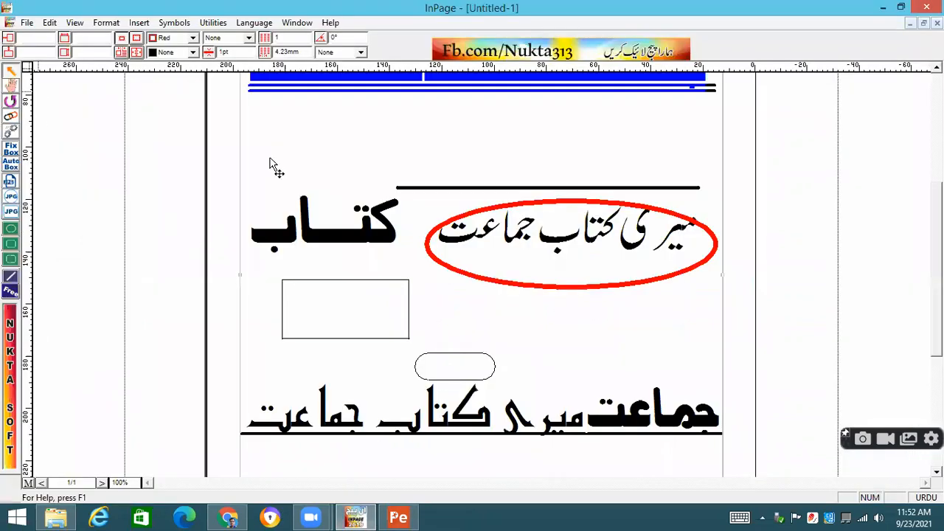
pyautogui.click(12, 183)
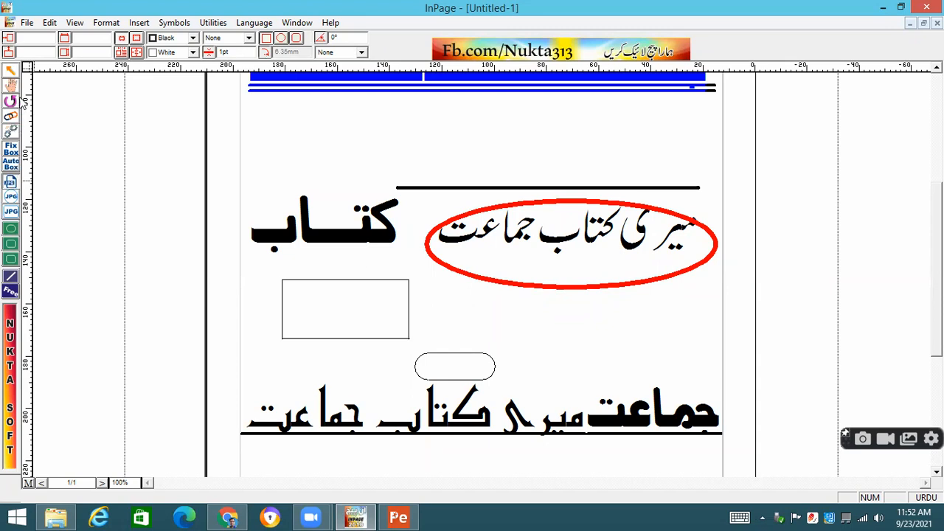
pyautogui.click(10, 131)
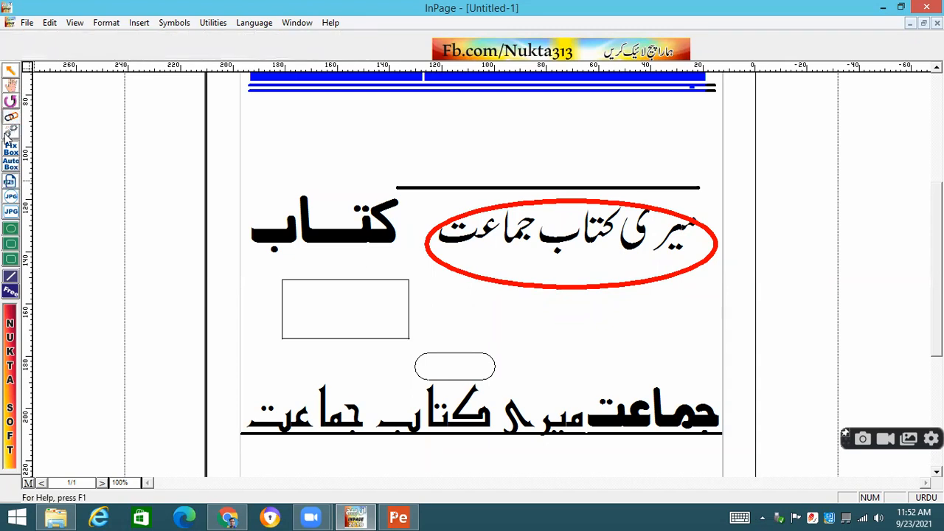
pyautogui.click(10, 153)
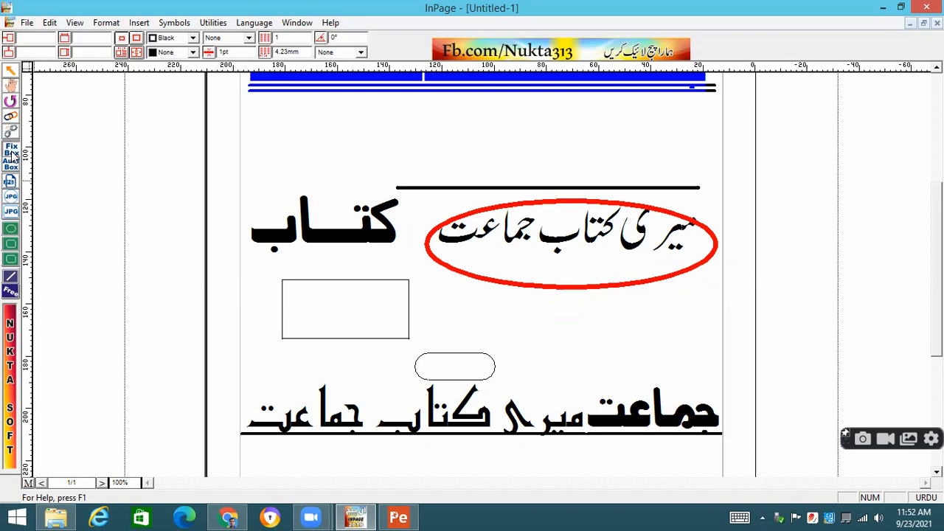
pyautogui.click(137, 22)
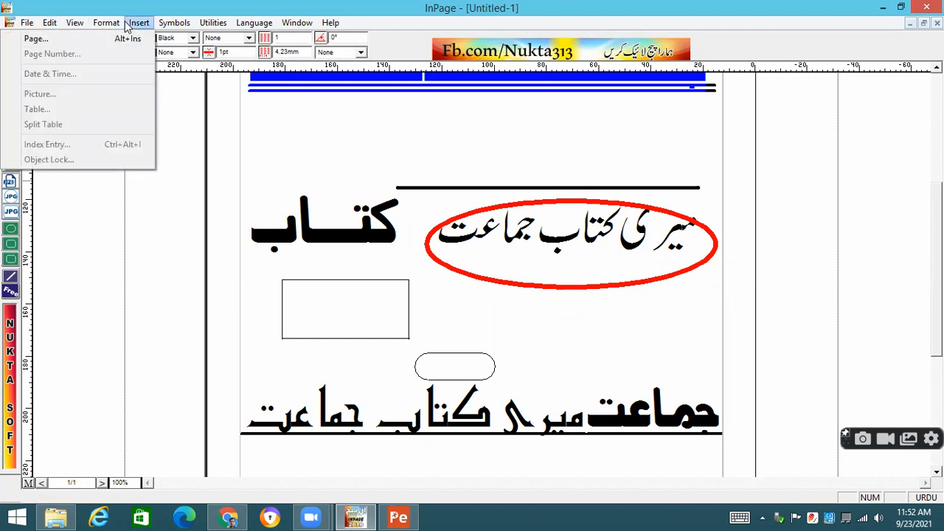
pyautogui.click(262, 151)
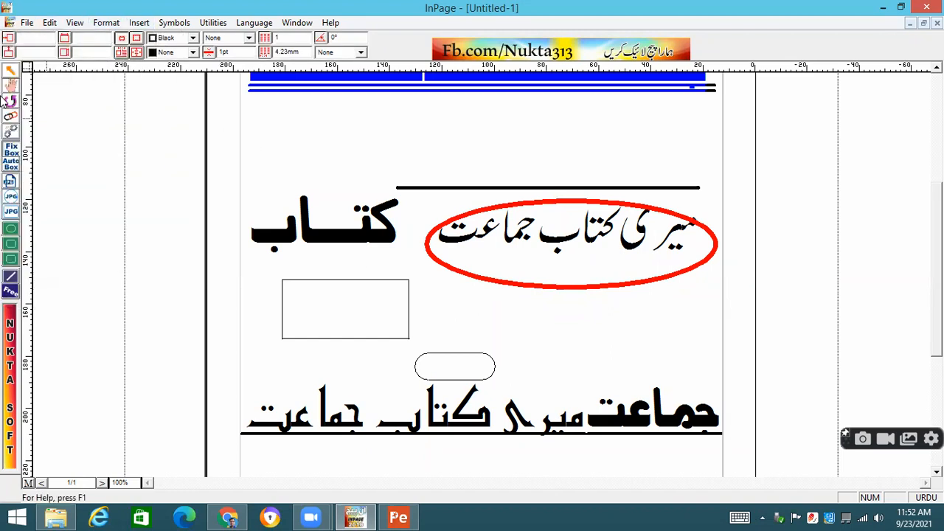
pyautogui.click(9, 87)
pyautogui.click(11, 182)
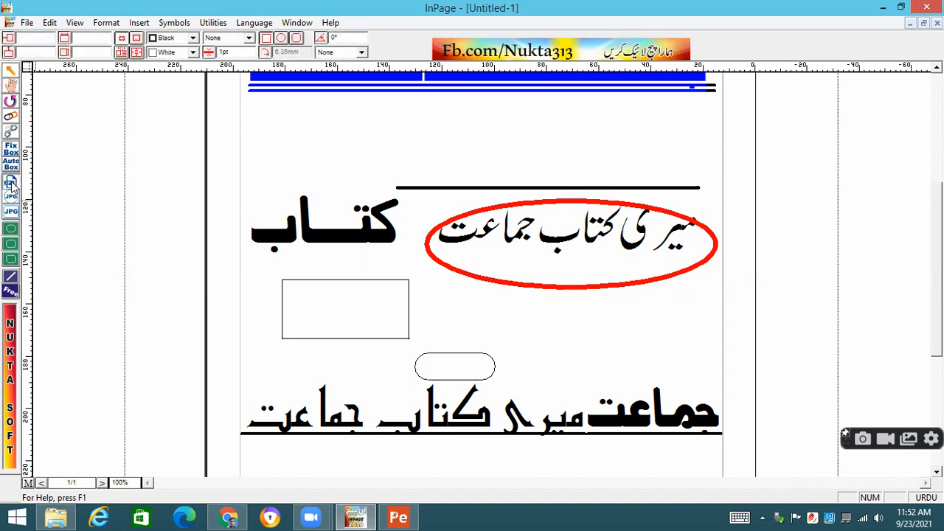
pyautogui.click(137, 23)
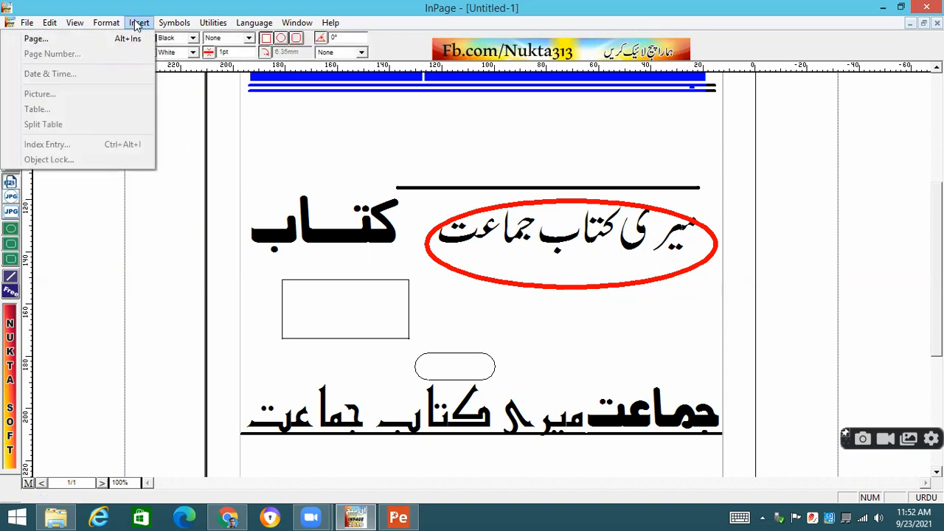
pyautogui.moveTo(107, 23)
pyautogui.click(231, 178)
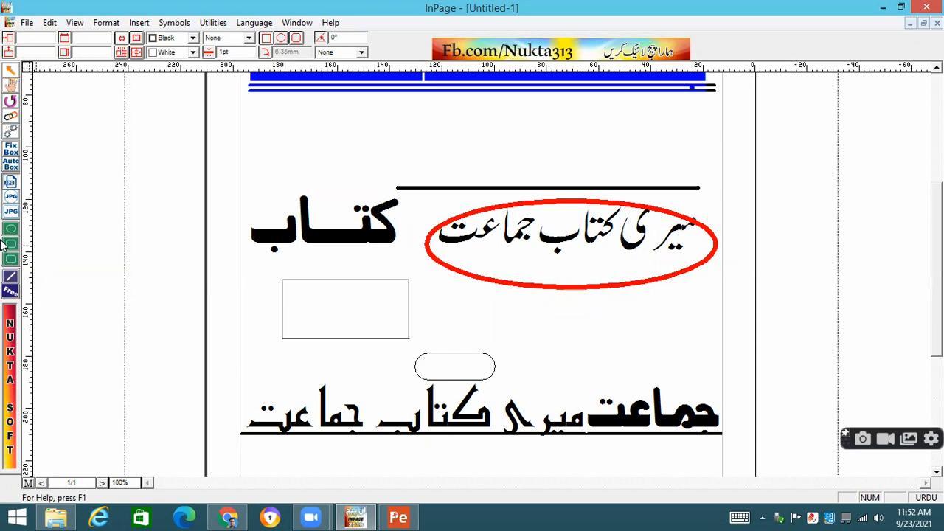
pyautogui.click(11, 183)
pyautogui.click(15, 71)
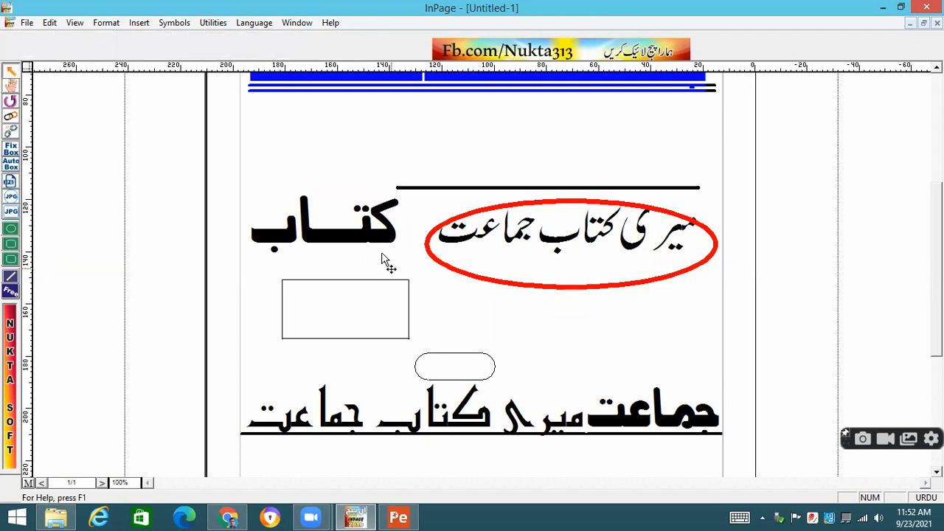
pyautogui.click(365, 233)
# - Create a new blank document
pyautogui.click(26, 22)
pyautogui.click(33, 34)
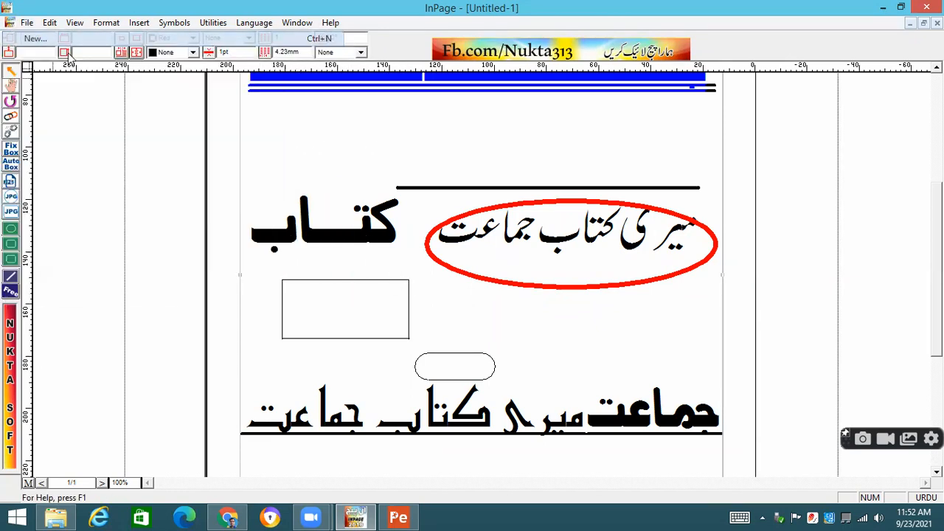
pyautogui.click(579, 215)
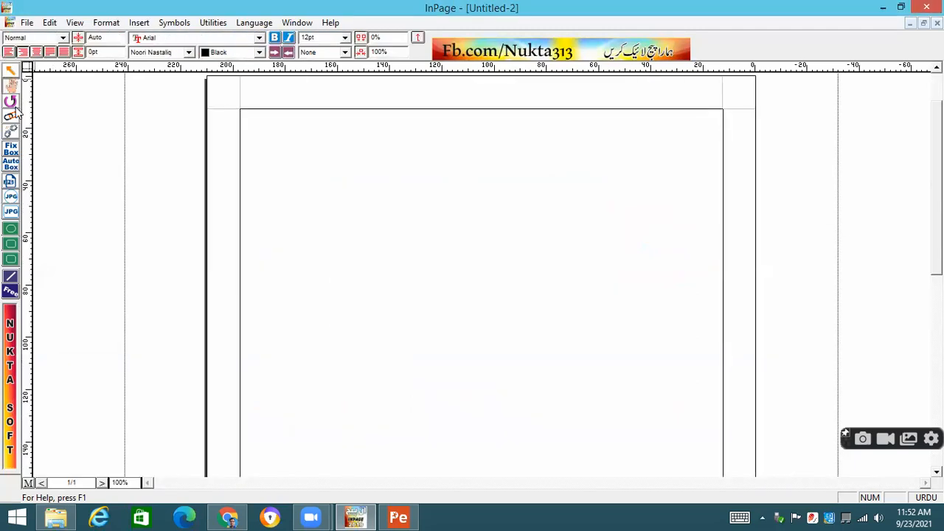
# - Draw a rectangular picture box about 70 mm wide and 52 mm high and move it near the page's upper centre
pyautogui.click(12, 170)
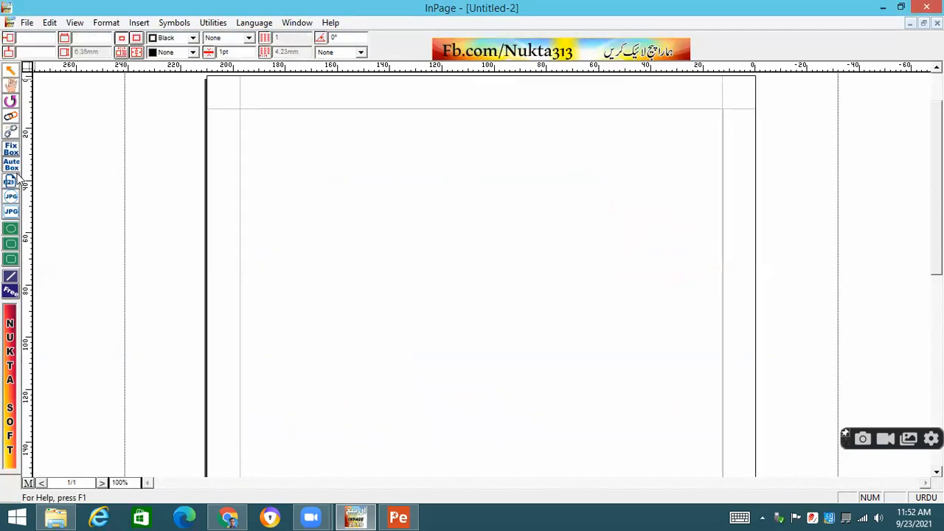
pyautogui.moveTo(269, 151); pyautogui.dragTo(453, 288)
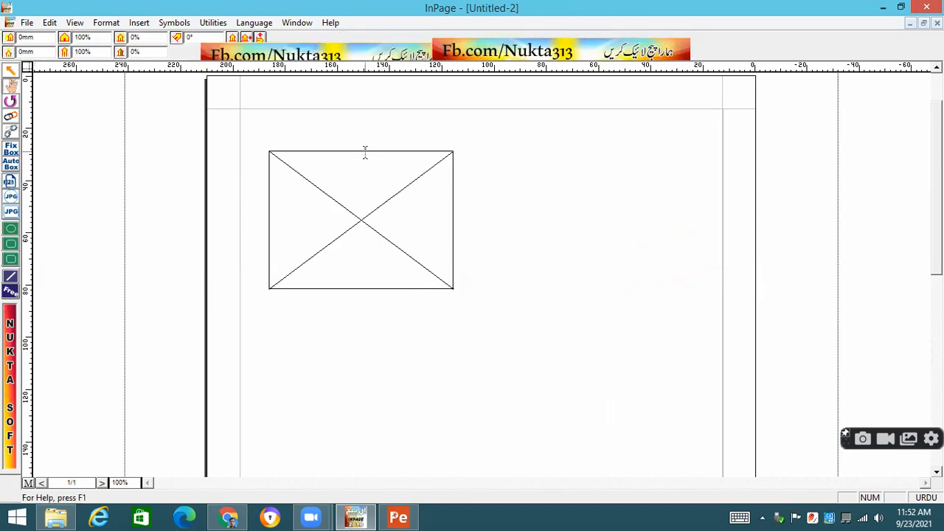
pyautogui.click(10, 70)
pyautogui.click(393, 157)
pyautogui.moveTo(393, 156); pyautogui.dragTo(499, 151)
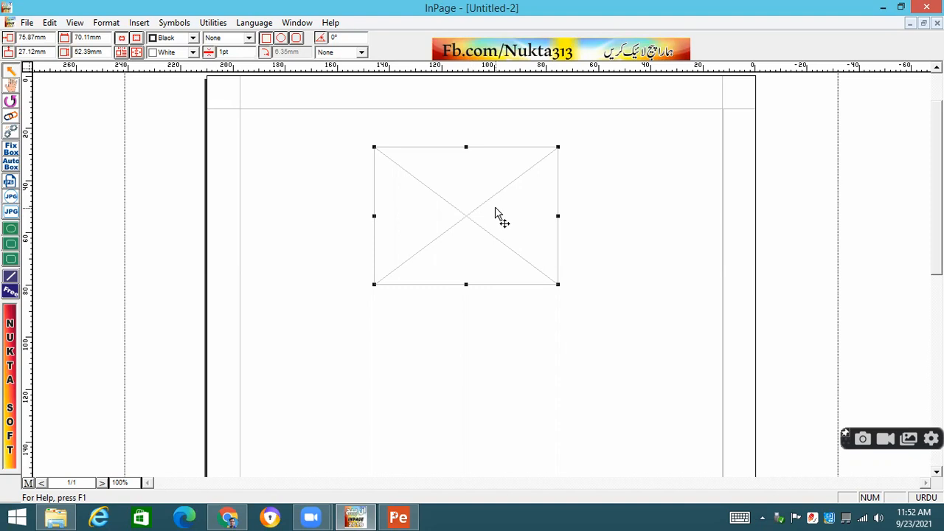
# - Review the rectangular picture box's Modify Object settings and available background colours, and cancel the dialog
pyautogui.doubleClick(443, 150)
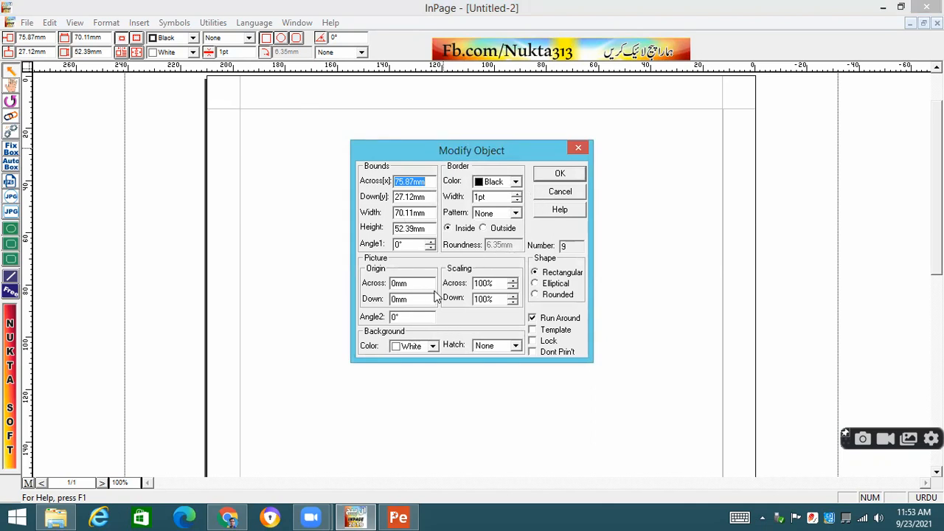
pyautogui.click(432, 345)
pyautogui.click(434, 381)
pyautogui.click(434, 380)
pyautogui.click(435, 381)
pyautogui.click(434, 380)
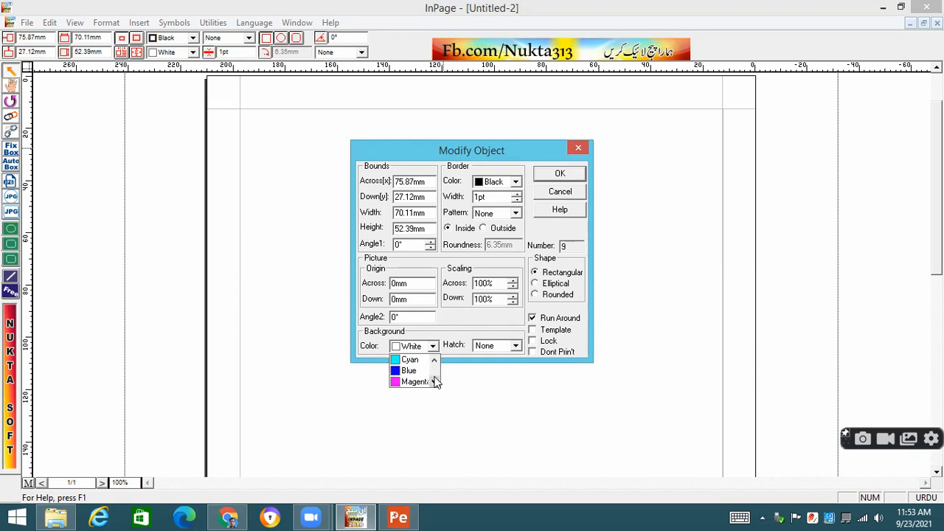
pyautogui.click(574, 193)
pyautogui.click(573, 192)
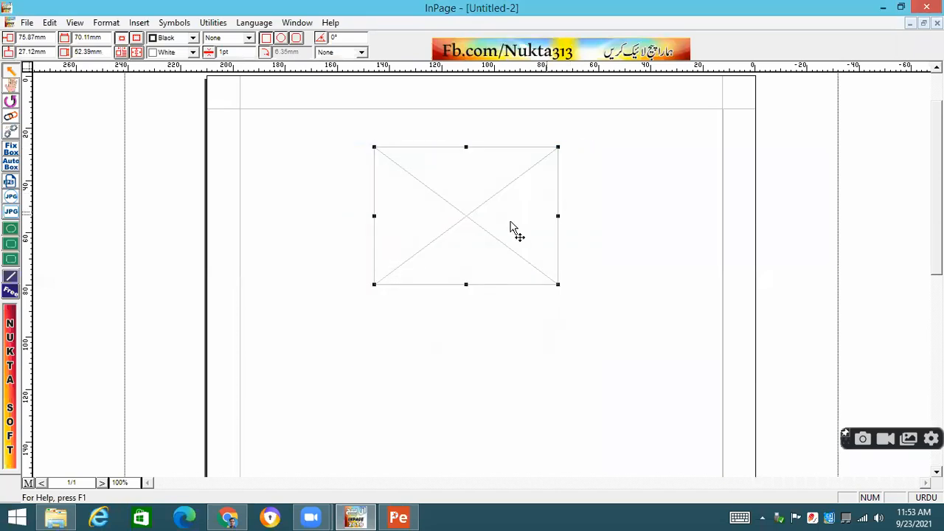
# - Draw an elliptical picture box about 82 mm wide and 55 mm high below the rectangular one and view its object settings
pyautogui.click(10, 197)
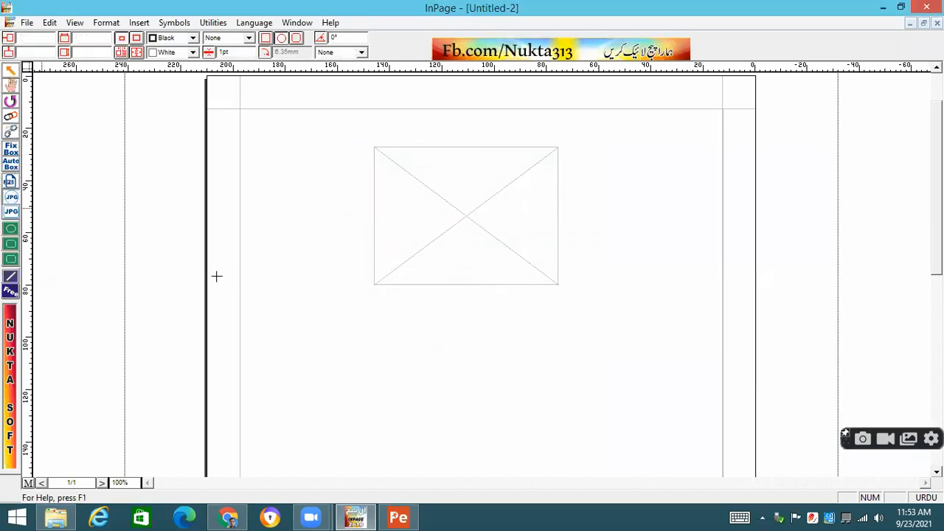
pyautogui.moveTo(283, 303); pyautogui.dragTo(498, 449)
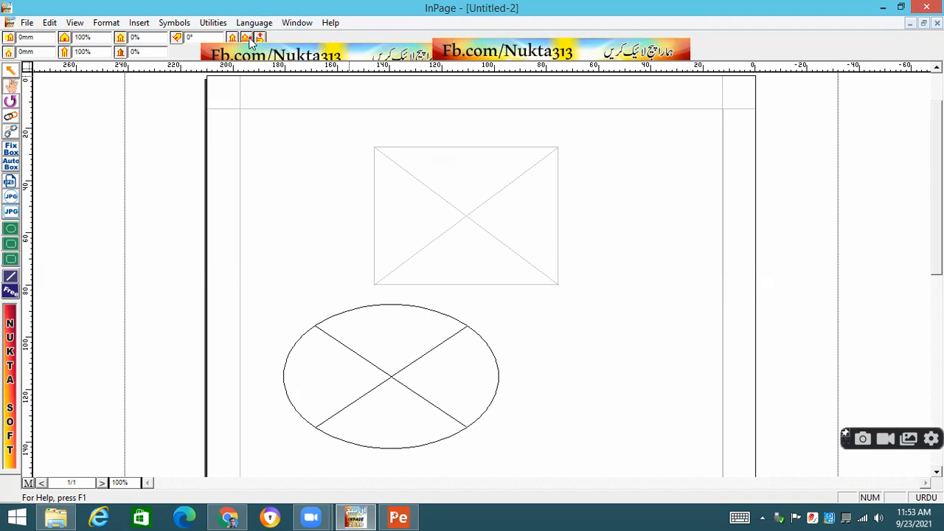
pyautogui.click(11, 122)
pyautogui.click(11, 73)
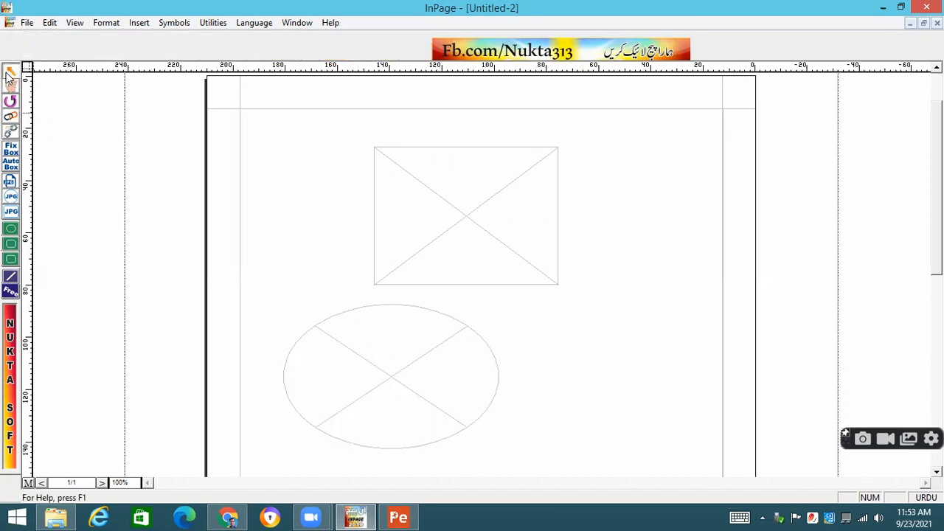
pyautogui.doubleClick(333, 332)
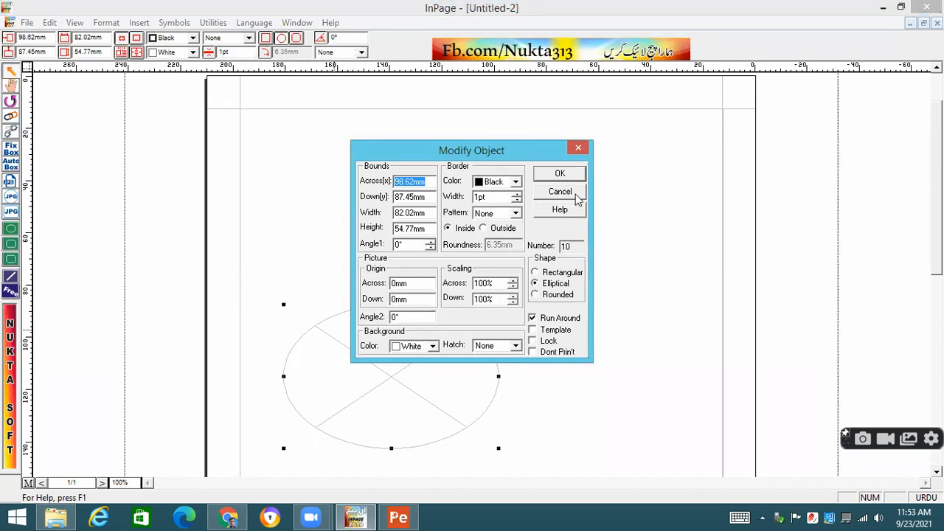
pyautogui.click(575, 195)
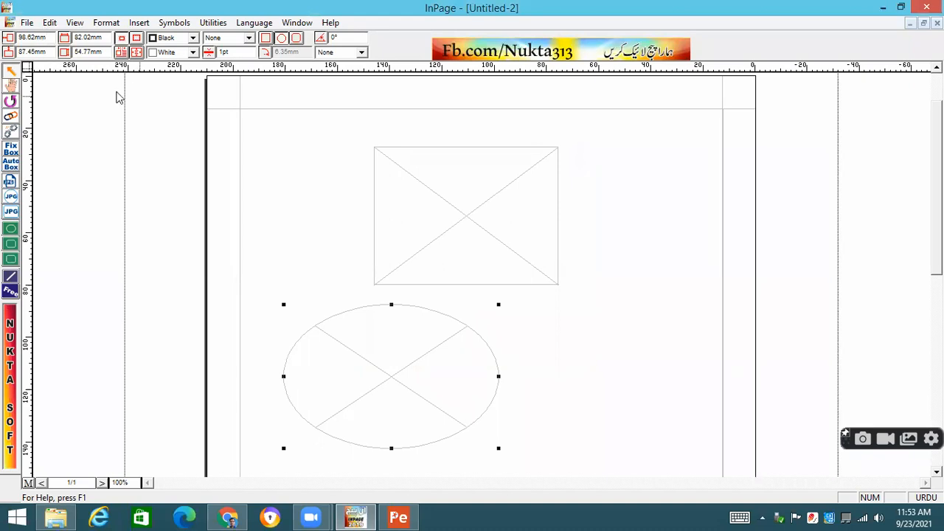
# - Draw a horizontal line about 66 mm long below the rectangular picture box, beside the ellipse's upper edge
pyautogui.click(11, 132)
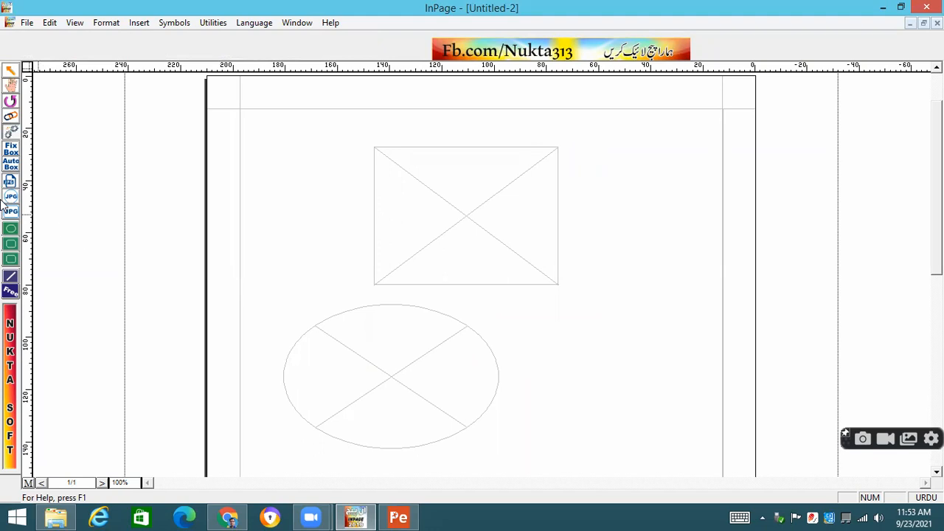
pyautogui.click(10, 279)
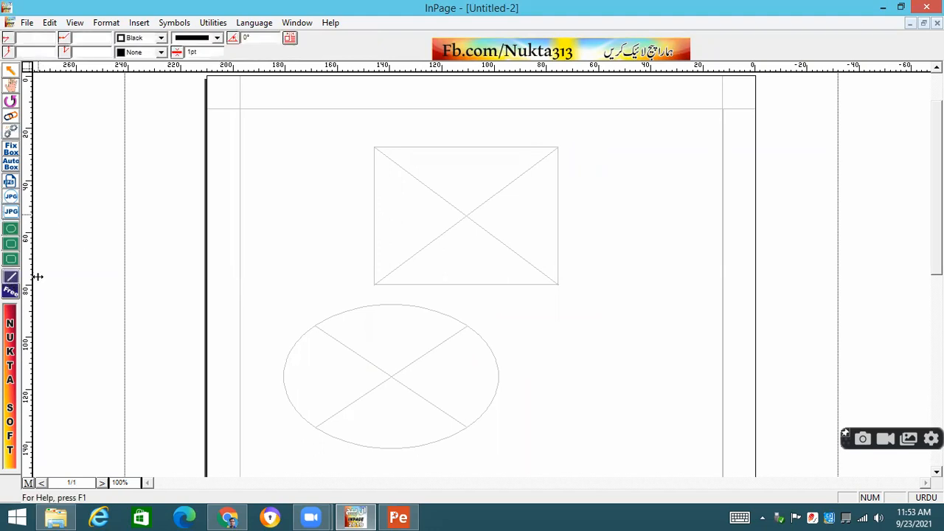
pyautogui.moveTo(679, 307); pyautogui.dragTo(507, 305)
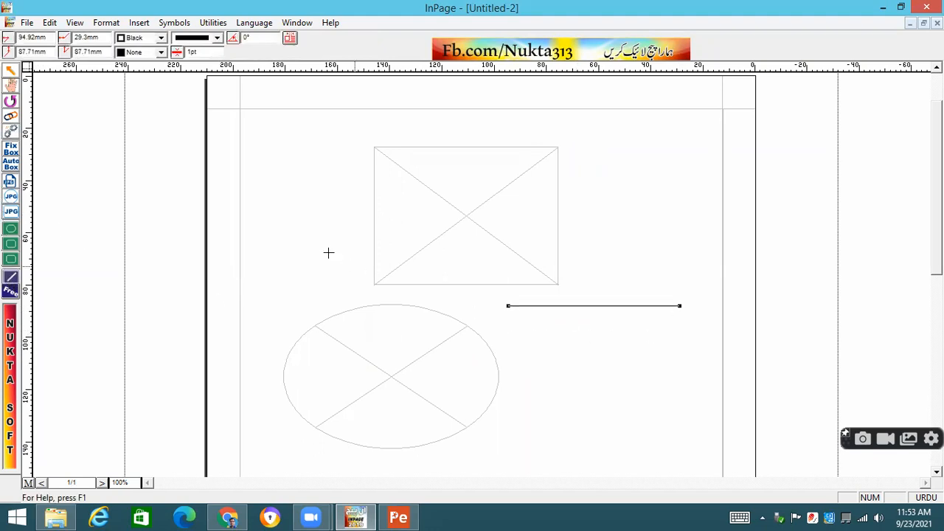
# - Give the selected line a dashed pattern and set its width to 6 pt
pyautogui.click(218, 38)
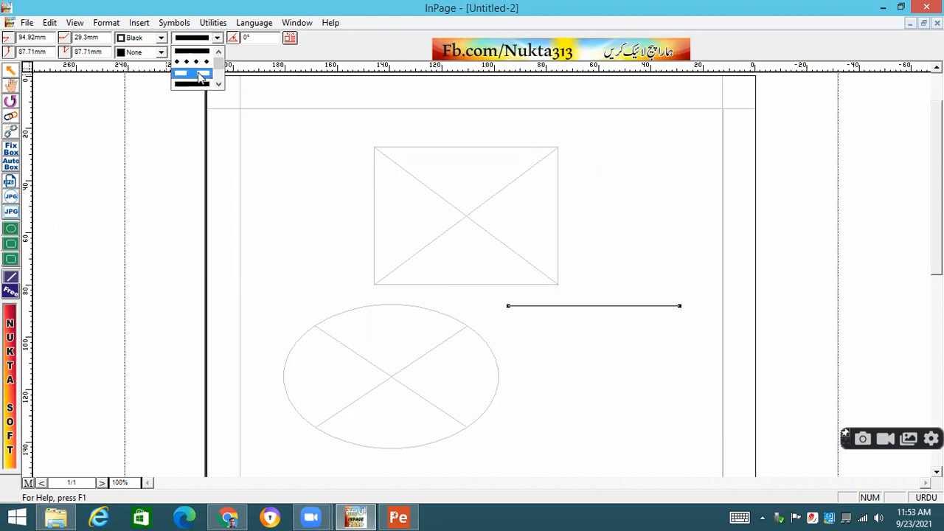
pyautogui.click(195, 70)
pyautogui.doubleClick(214, 50)
pyautogui.write('6')
pyautogui.press('Return')
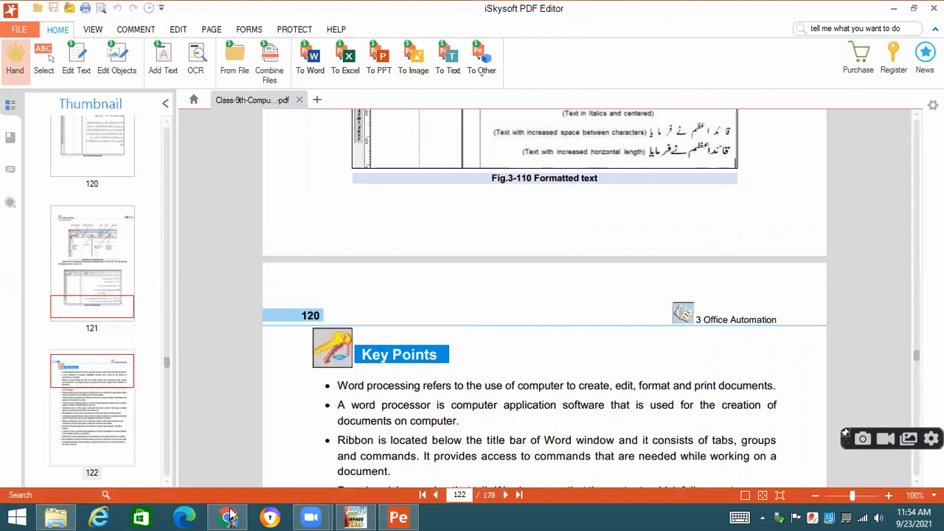
# - Switch to Chrome and open express.com.pk in a new tab
pyautogui.click(365, 516)
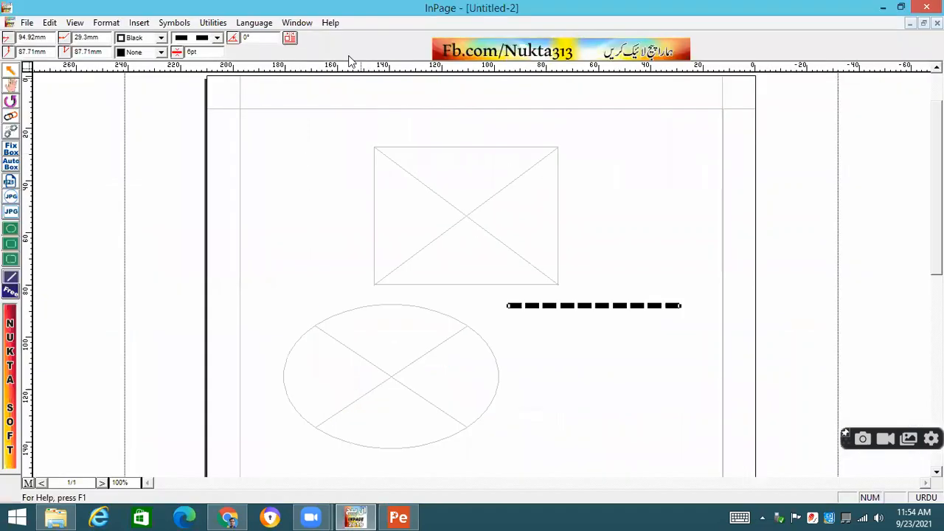
pyautogui.click(242, 517)
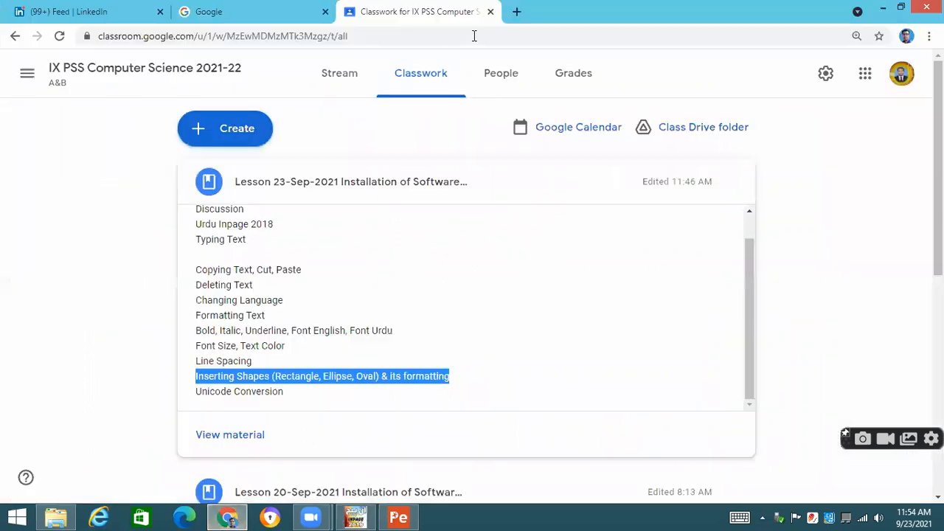
pyautogui.click(516, 11)
pyautogui.write('exp')
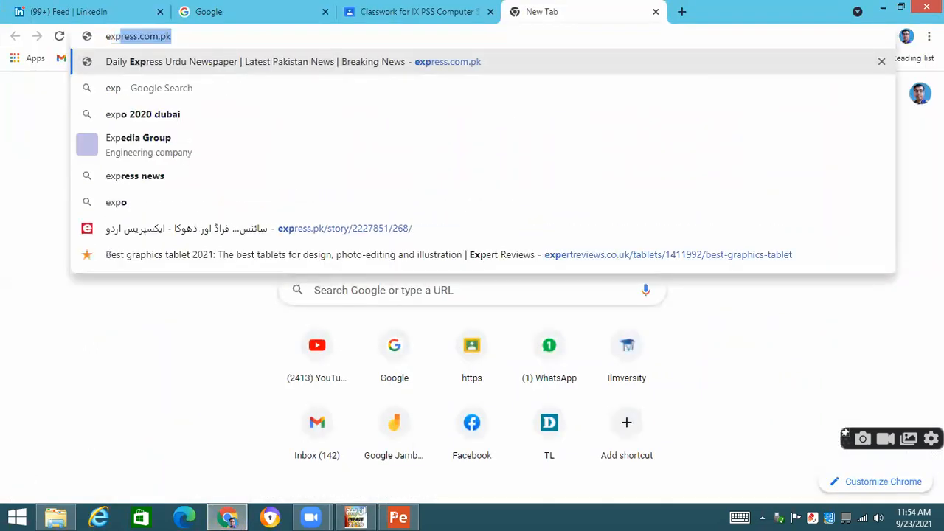
pyautogui.press('Return')
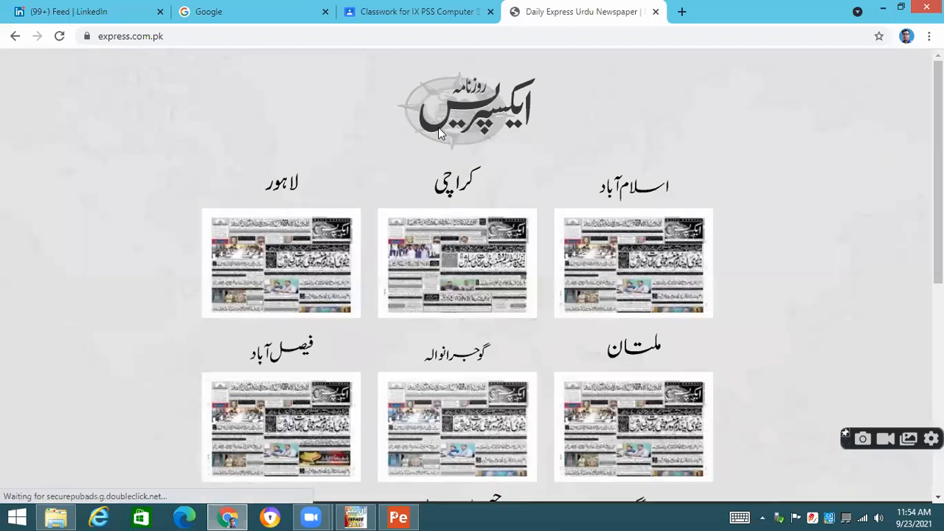
# - Open the Lahore edition of the Daily Express e-paper and dismiss the banner ad above its front page
pyautogui.click(265, 243)
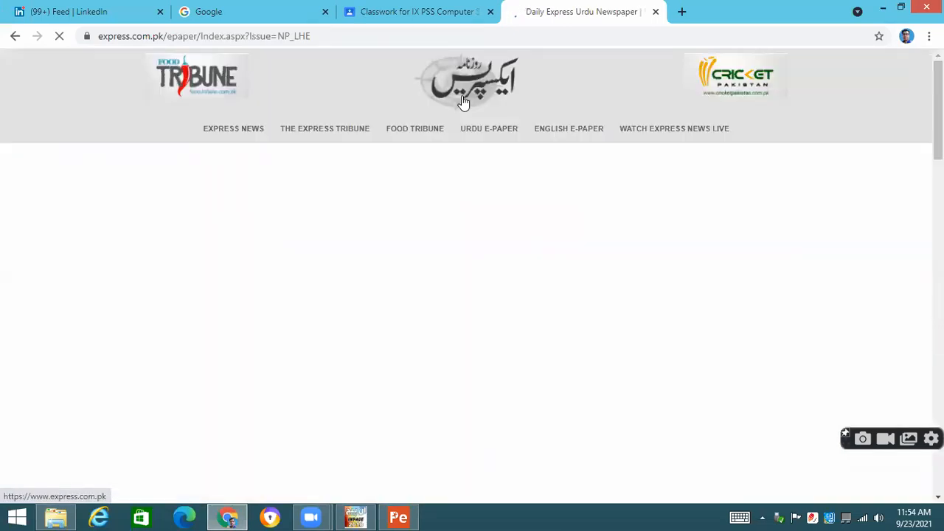
pyautogui.scroll(-1, 540, 278)
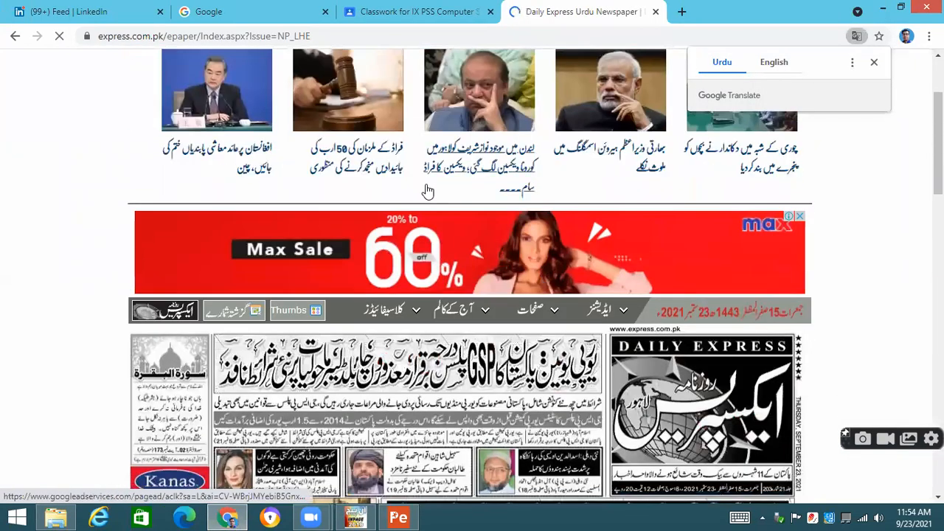
pyautogui.click(803, 291)
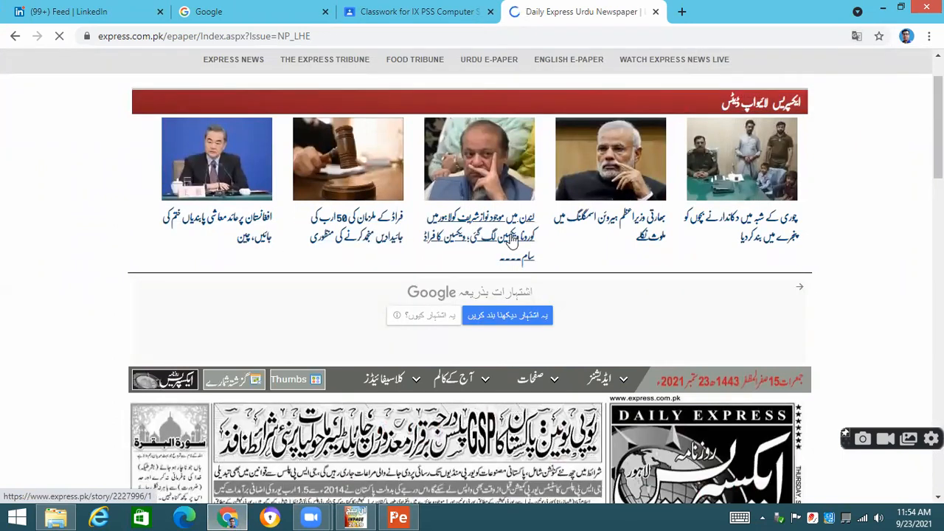
pyautogui.scroll(-2, 719, 247)
pyautogui.scroll(2, 720, 251)
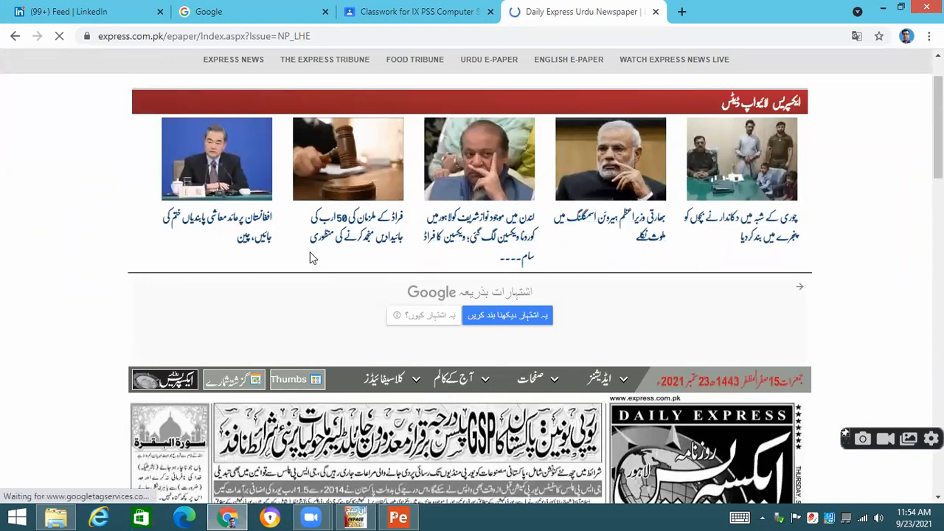
# - Open the news story on lifting Afghanistan's economic sanctions in a new tab and go to its body text
pyautogui.rightClick(213, 217)
pyautogui.click(247, 225)
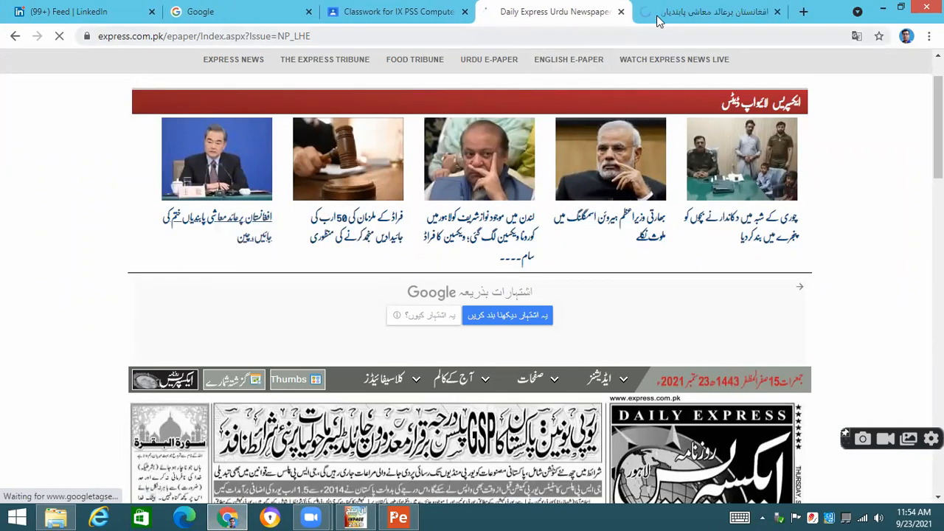
pyautogui.click(659, 19)
pyautogui.scroll(-5, 396, 241)
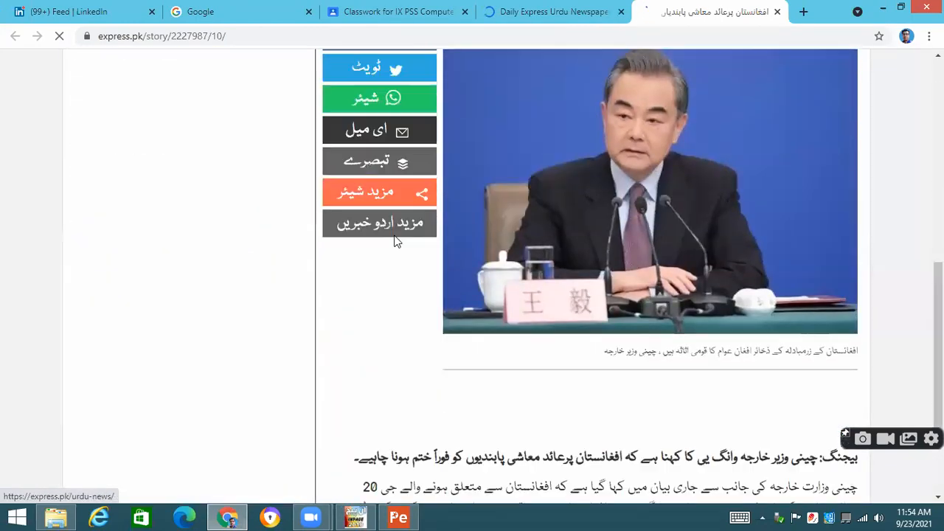
pyautogui.scroll(-4, 397, 241)
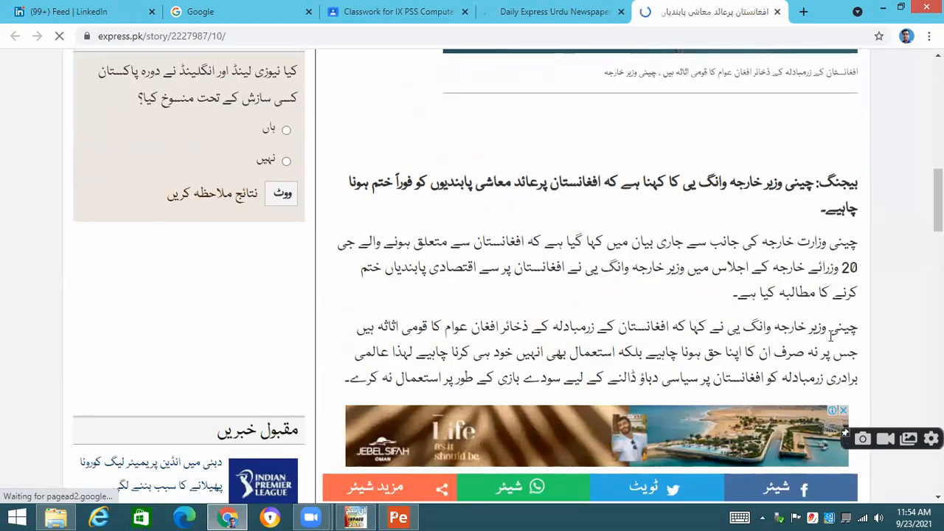
# - Dismiss the two ads around the article text and copy the two paragraphs below the bold introduction
pyautogui.click(843, 410)
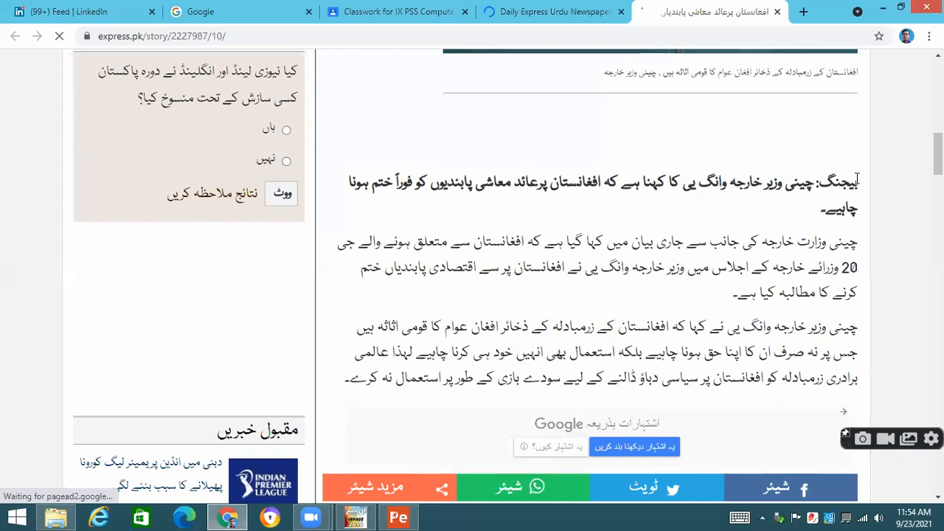
pyautogui.moveTo(708, 214); pyautogui.dragTo(501, 310)
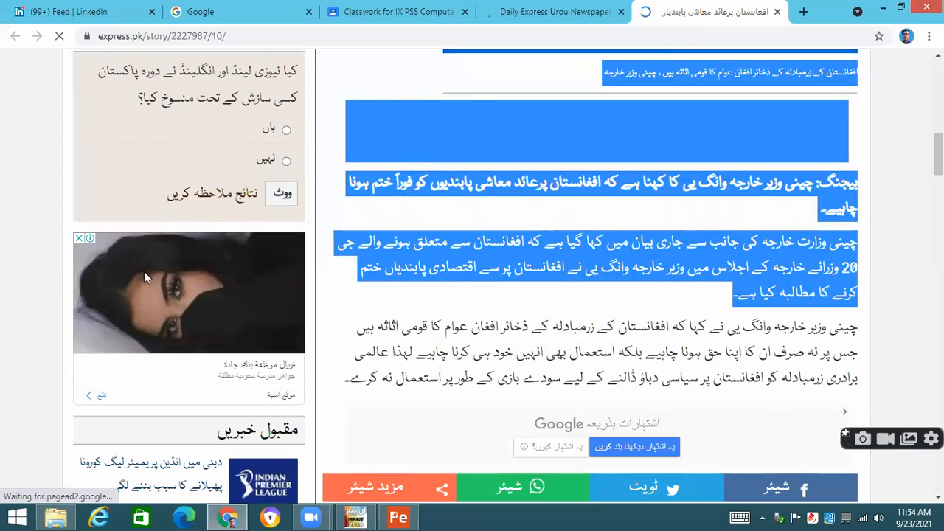
pyautogui.click(78, 238)
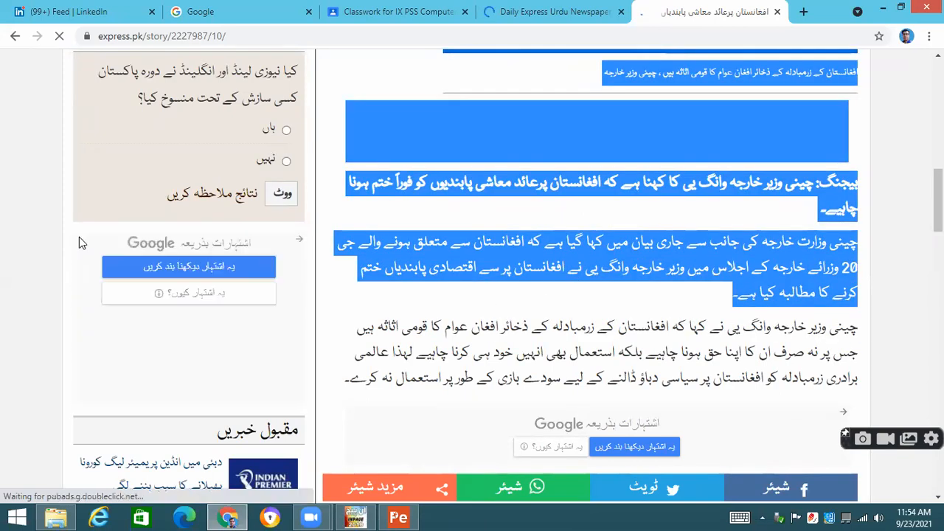
pyautogui.click(769, 337)
pyautogui.moveTo(855, 243); pyautogui.dragTo(340, 384)
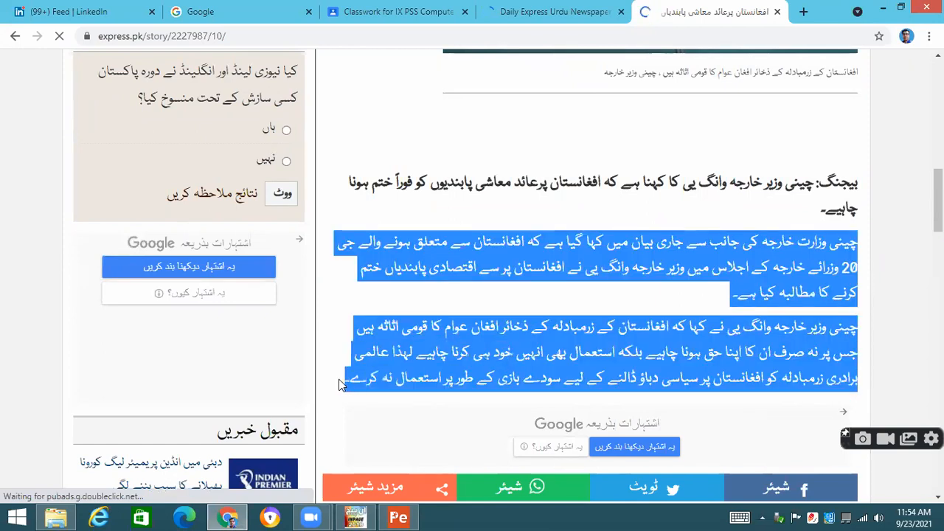
pyautogui.rightClick(617, 261)
pyautogui.click(627, 268)
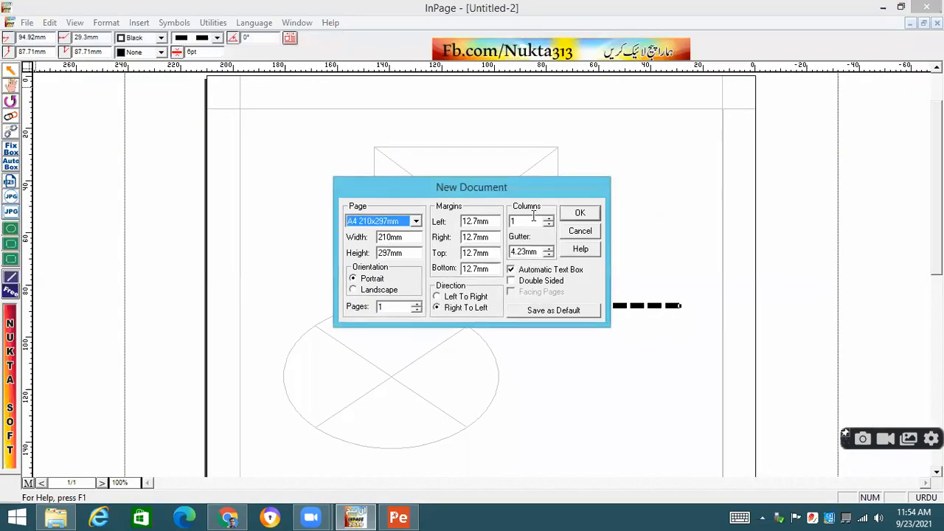
# - In InPage, create a one-page A4 portrait document with a right-to-left automatic text box and paste the copied article text
pyautogui.click(579, 213)
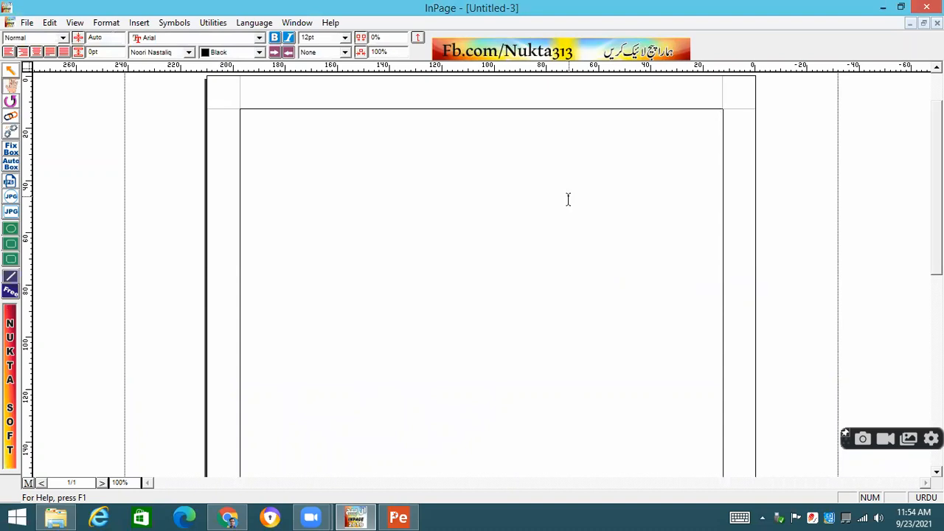
pyautogui.hotkey('ctrl', 'v')
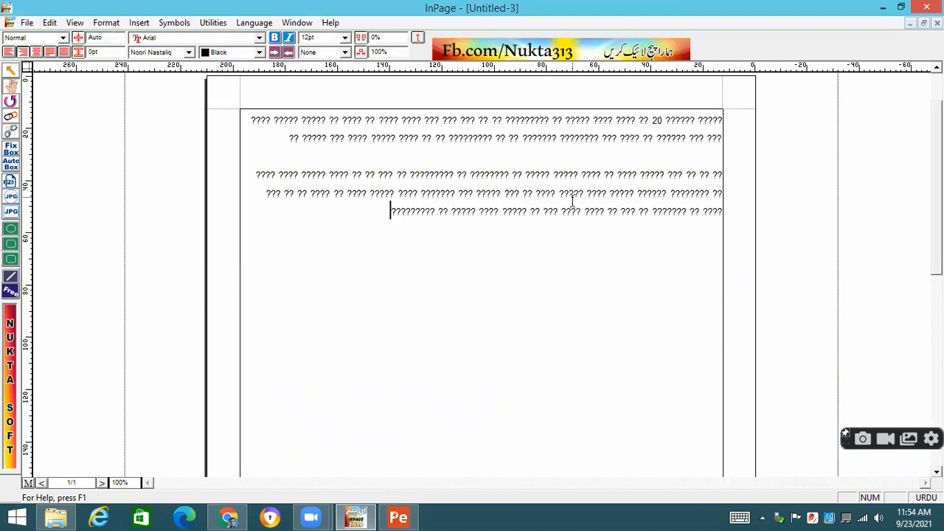
pyautogui.moveTo(389, 212); pyautogui.dragTo(230, 99)
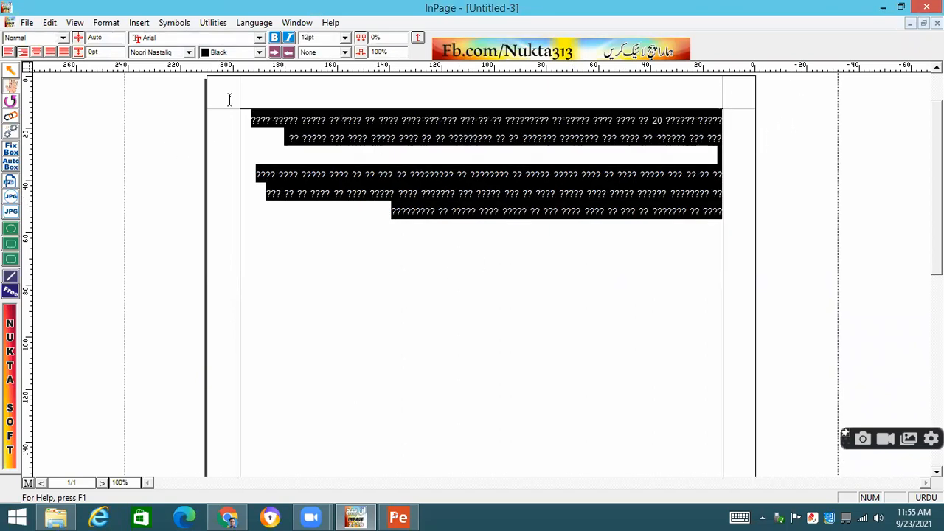
pyautogui.click(475, 315)
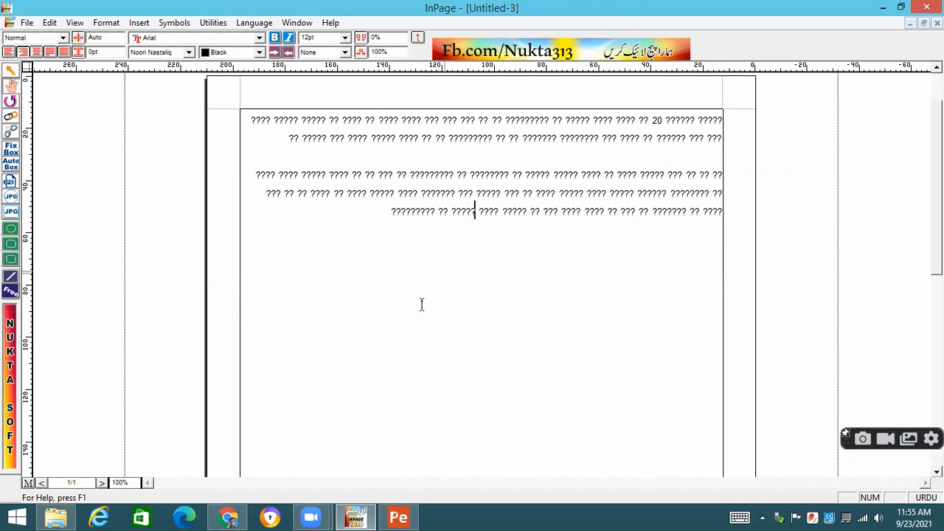
# - Switch to Chrome and search Google for "unicode converter for urdu inpage"
pyautogui.click(227, 517)
pyautogui.click(200, 12)
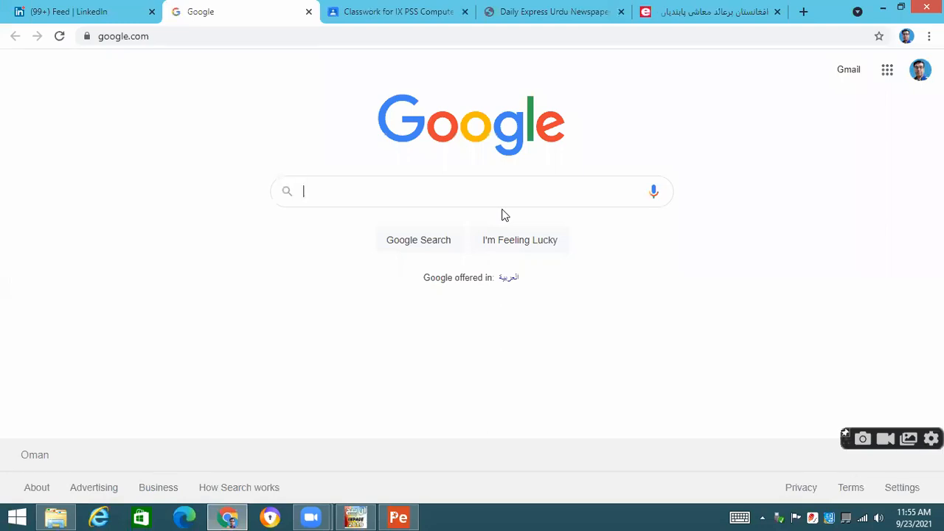
pyautogui.write('unicoe')
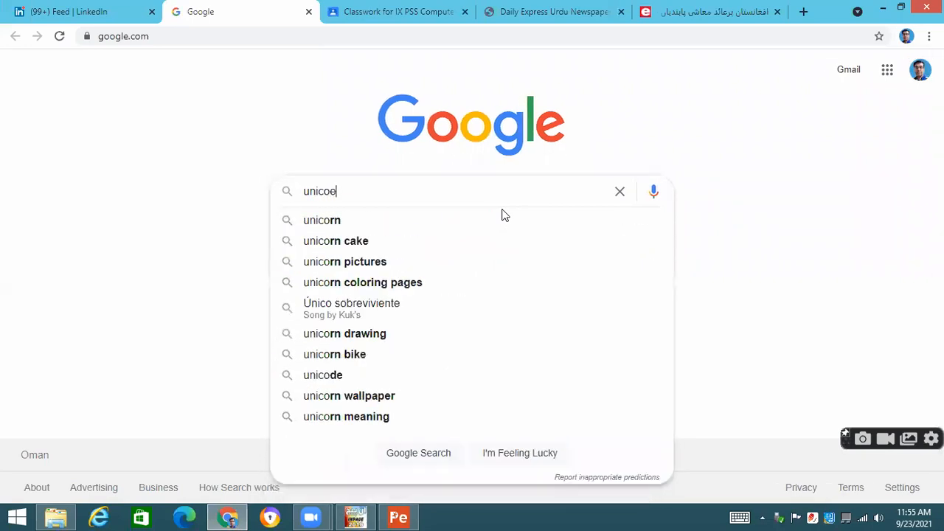
pyautogui.press('BackSpace')
pyautogui.write('de con')
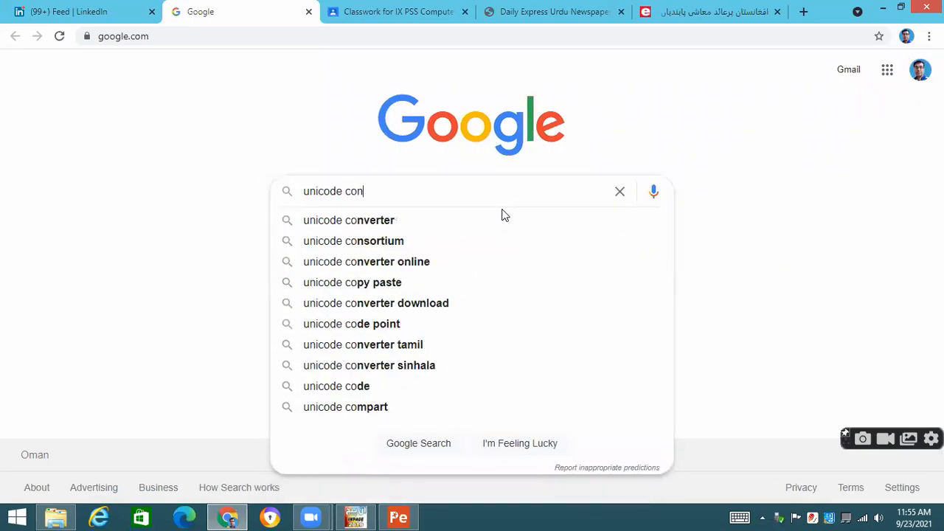
pyautogui.write('verter for urdu i')
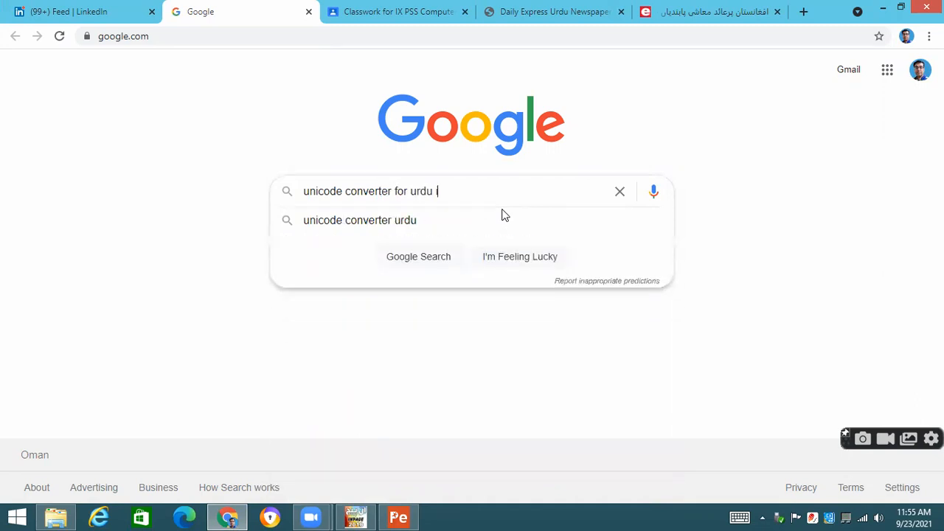
pyautogui.write('npage')
pyautogui.press('Return')
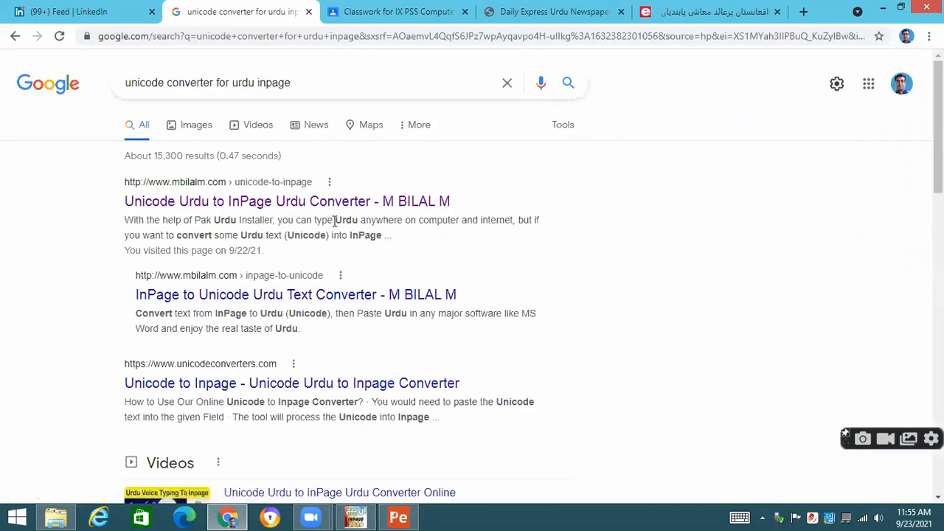
# - Open the first search result, the Unicode Urdu to InPage Urdu Converter, in a new tab and switch to it
pyautogui.rightClick(366, 208)
pyautogui.click(391, 211)
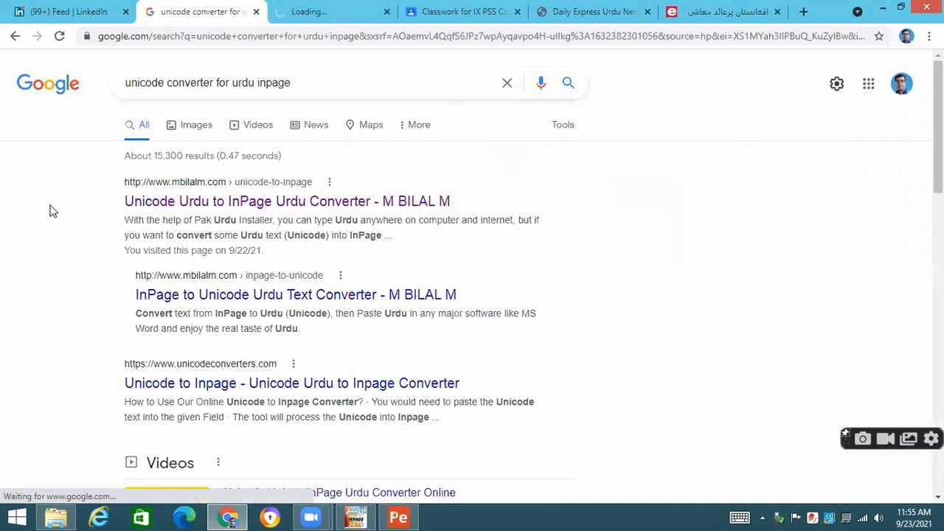
pyautogui.scroll(-1, 159, 356)
pyautogui.scroll(-5, 161, 355)
pyautogui.scroll(4, 175, 294)
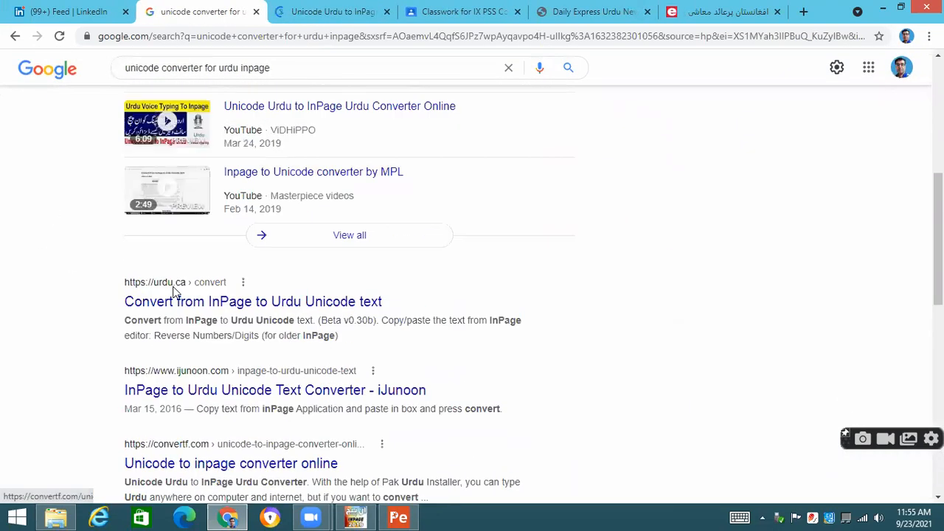
pyautogui.click(332, 12)
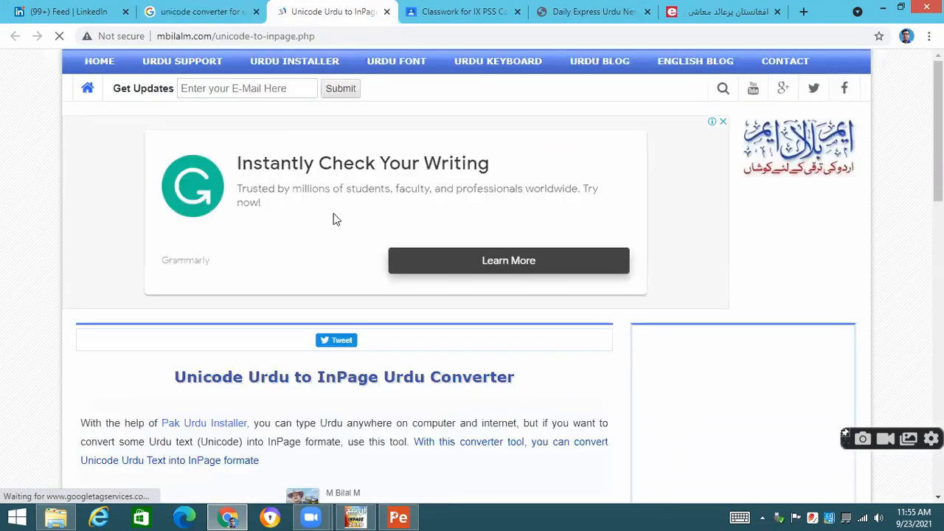
# - Paste the copied article paragraphs into the converter's Unicode text box
pyautogui.scroll(-4, 333, 214)
pyautogui.scroll(-2, 332, 215)
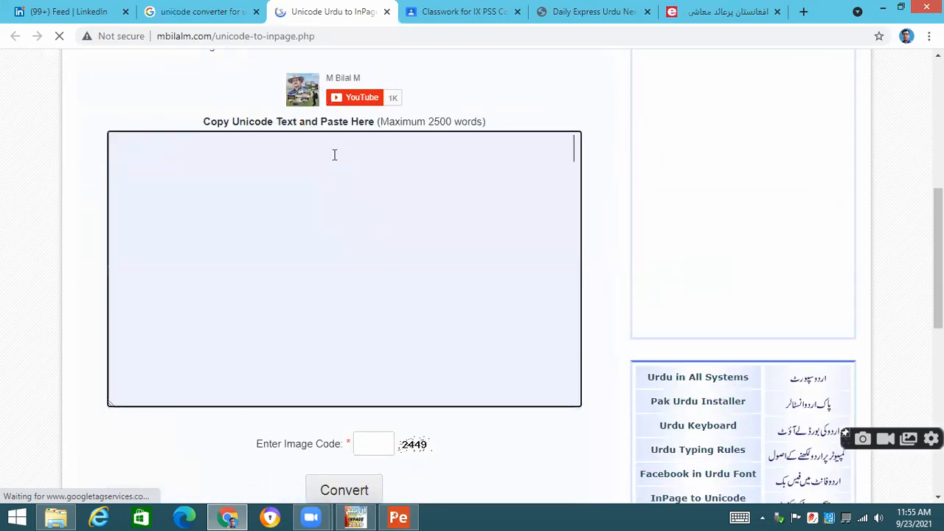
pyautogui.scroll(2, 332, 194)
pyautogui.scroll(-2, 331, 196)
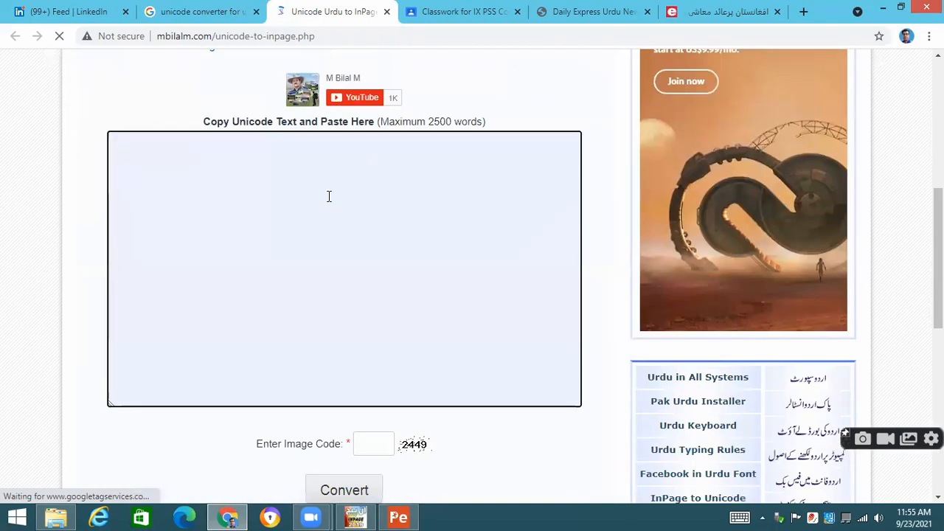
pyautogui.click(337, 201)
pyautogui.hotkey('ctrl', 'v')
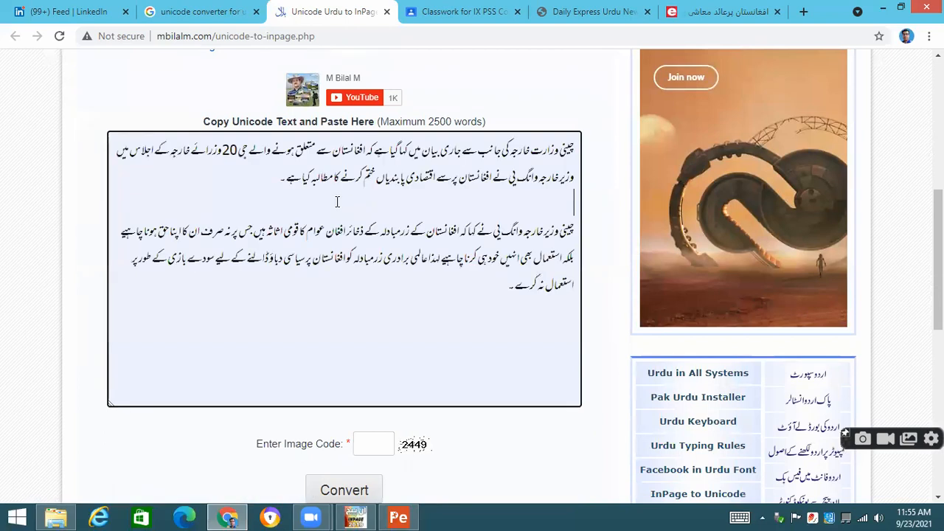
pyautogui.moveTo(508, 298); pyautogui.dragTo(578, 132)
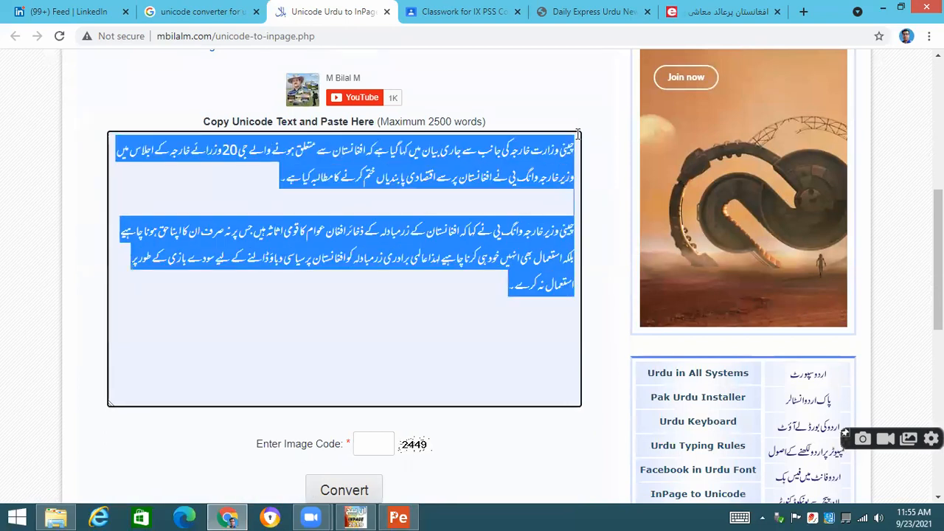
pyautogui.click(444, 296)
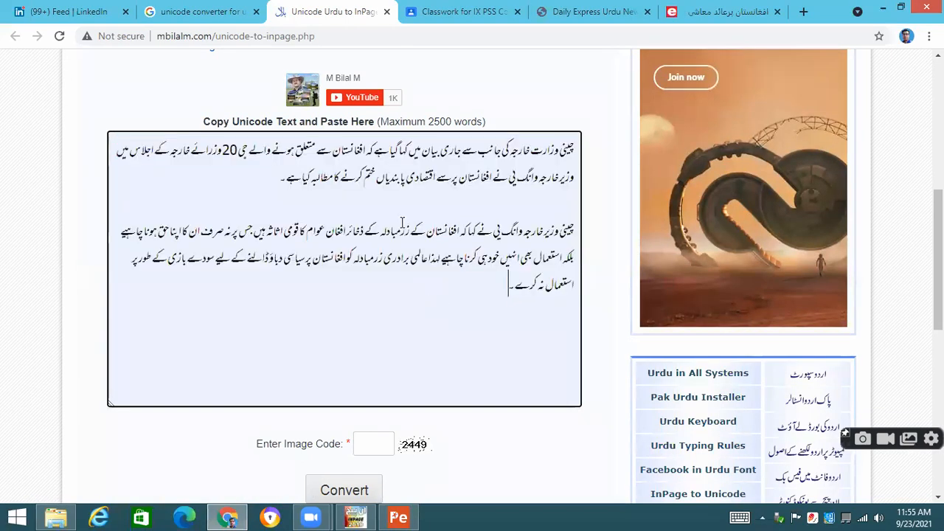
# - Enter the displayed image verification code and convert the pasted Unicode text to InPage format
pyautogui.click(365, 443)
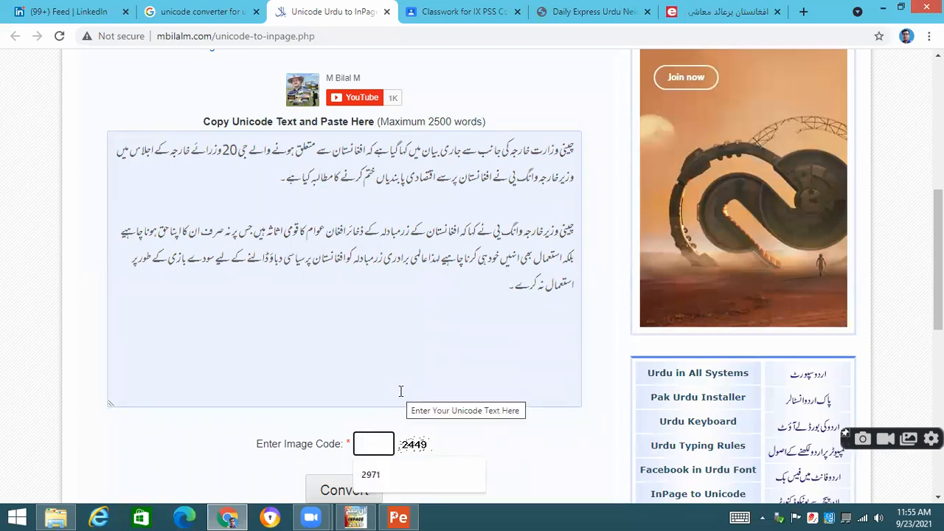
pyautogui.write('2449')
pyautogui.scroll(-2, 410, 397)
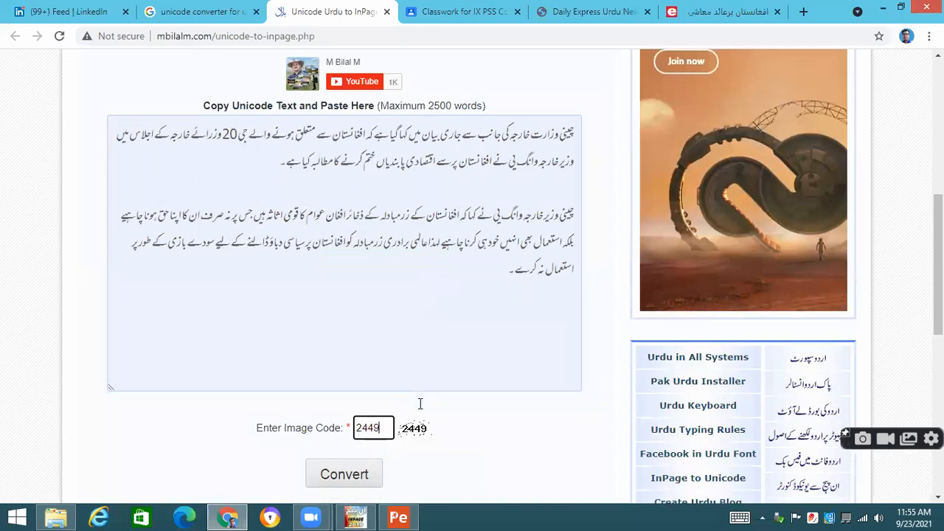
pyautogui.click(360, 360)
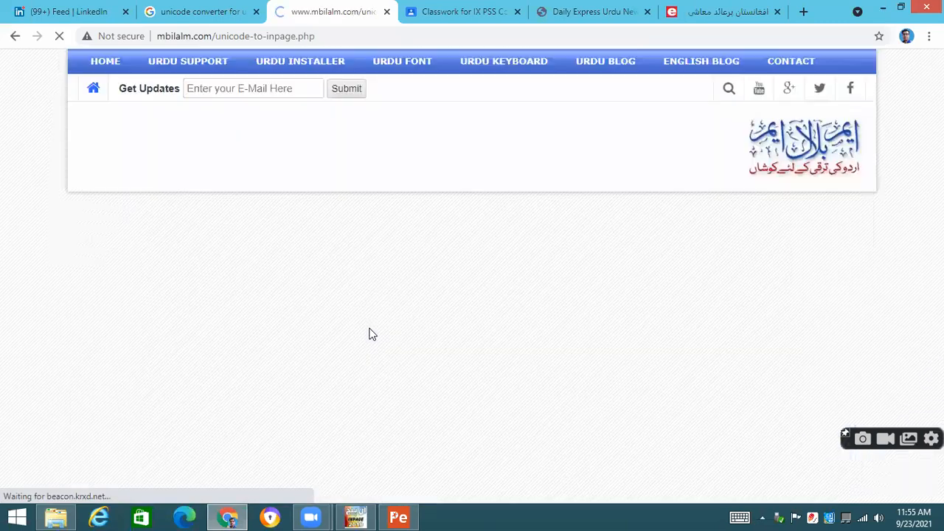
# - Download the converted text file and open it in a maximized Notepad window
pyautogui.scroll(-2, 372, 336)
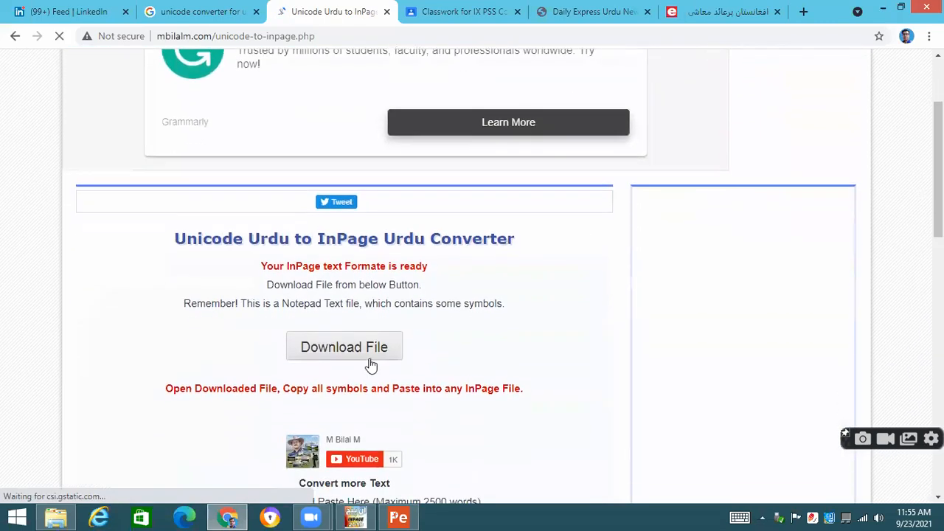
pyautogui.click(379, 349)
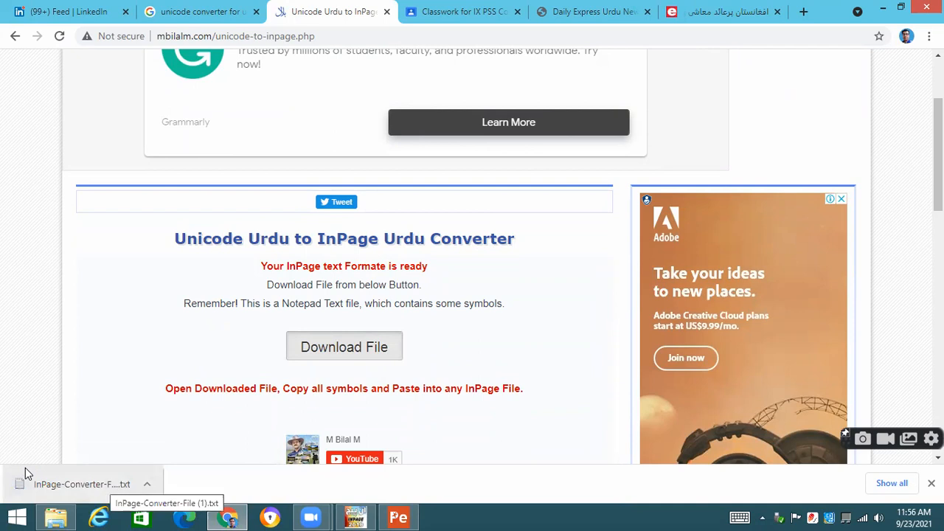
pyautogui.click(26, 474)
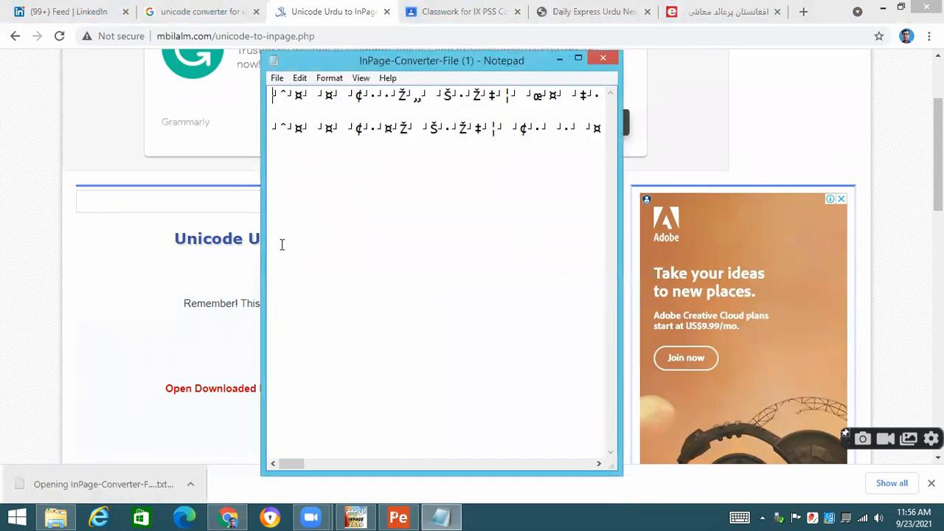
pyautogui.click(580, 59)
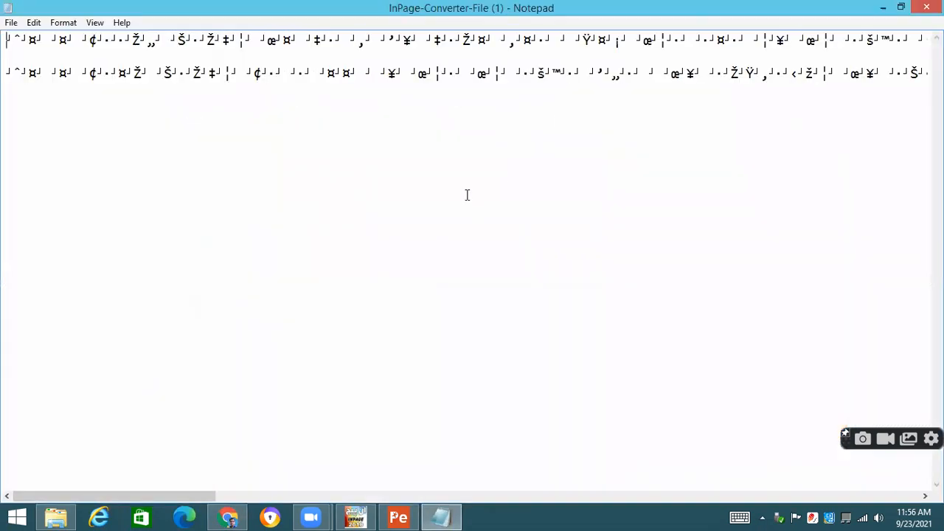
# - Copy all the converted symbols from Notepad and paste them into the InPage document in place of the question-mark text, leaving the pasted paragraphs selected
pyautogui.hotkey('ctrl', 'a')
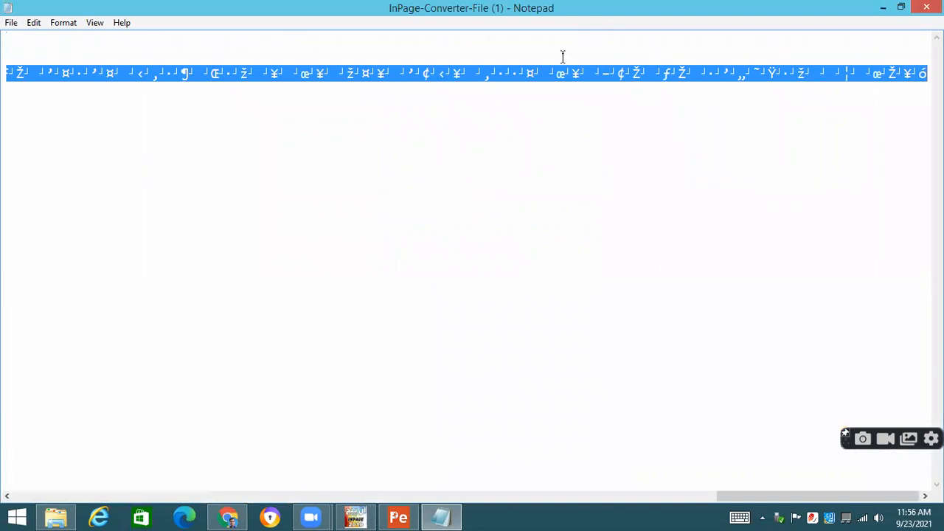
pyautogui.hotkey('alt', 'Tab')
pyautogui.press('Delete')
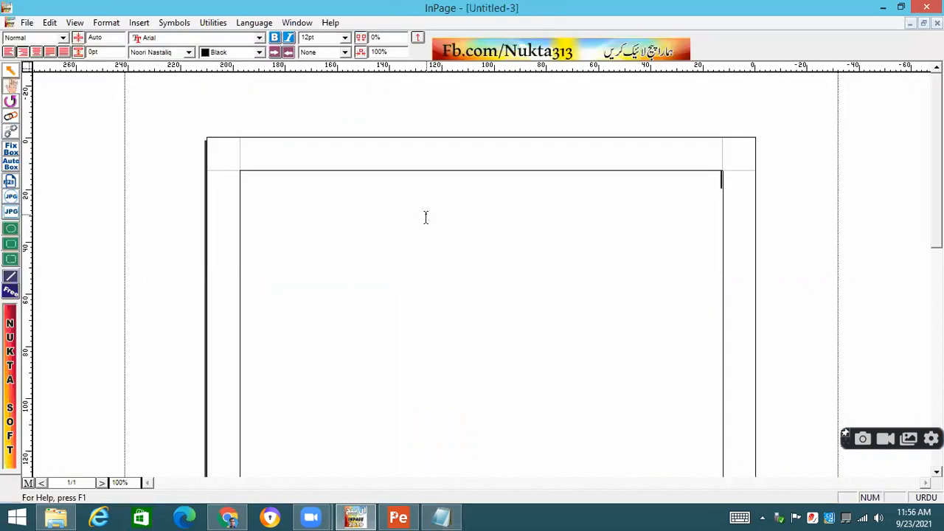
pyautogui.hotkey('ctrl', 'v')
pyautogui.moveTo(530, 254); pyautogui.dragTo(745, 170)
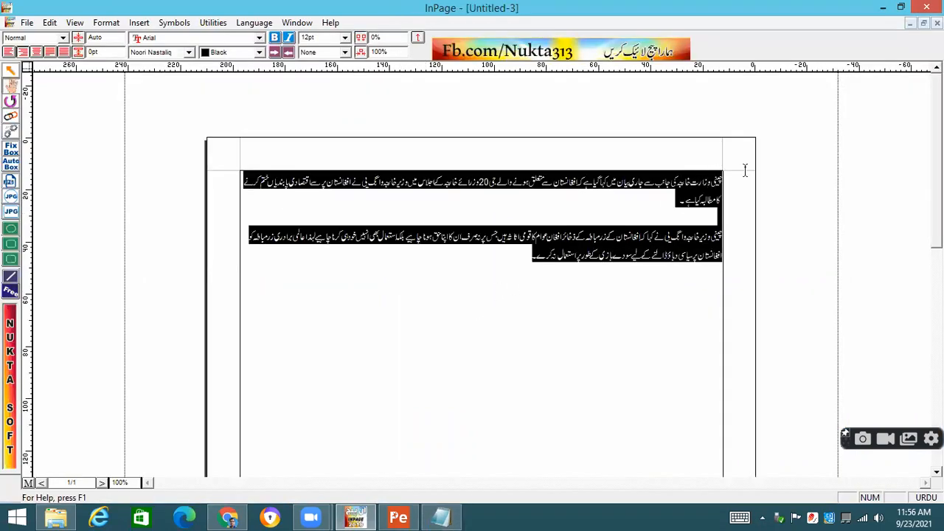
# - Set the selected Urdu paragraphs' font size to 36 pt and deselect the text
pyautogui.click(345, 37)
pyautogui.click(327, 98)
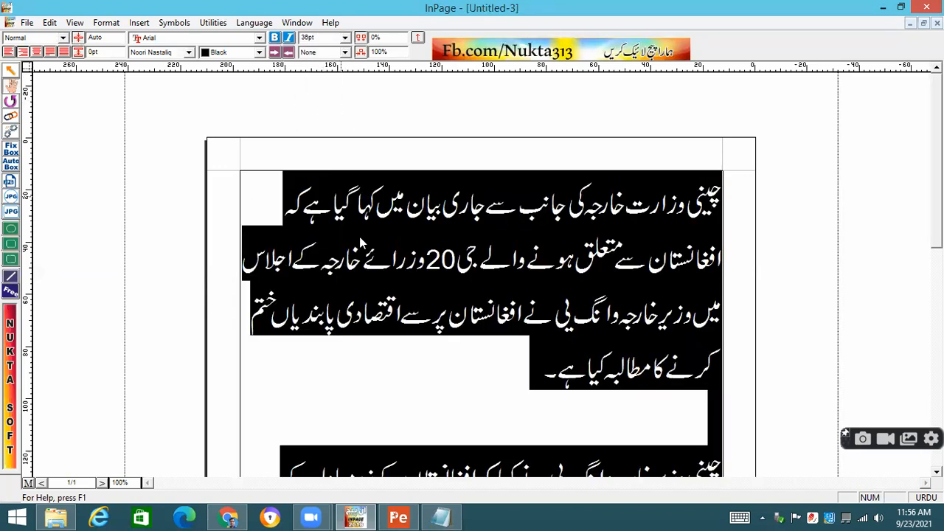
pyautogui.click(542, 276)
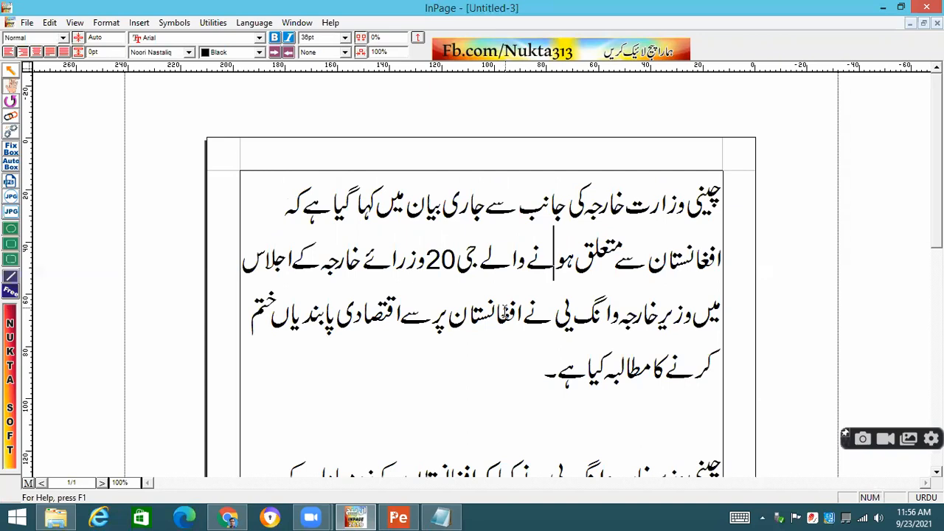
# - Review the converter's download page in the browser, closing its sidebar ad, and highlight the first paragraph in InPage
pyautogui.click(228, 517)
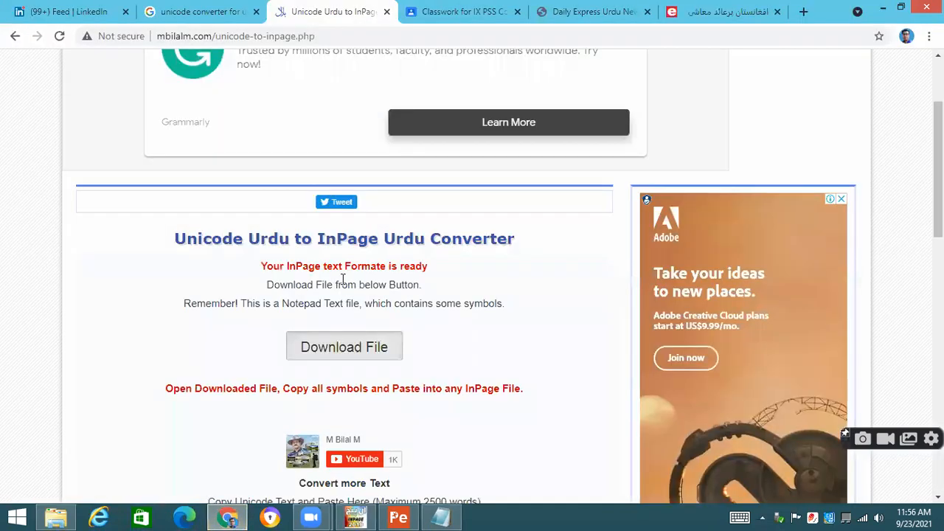
pyautogui.scroll(2, 342, 277)
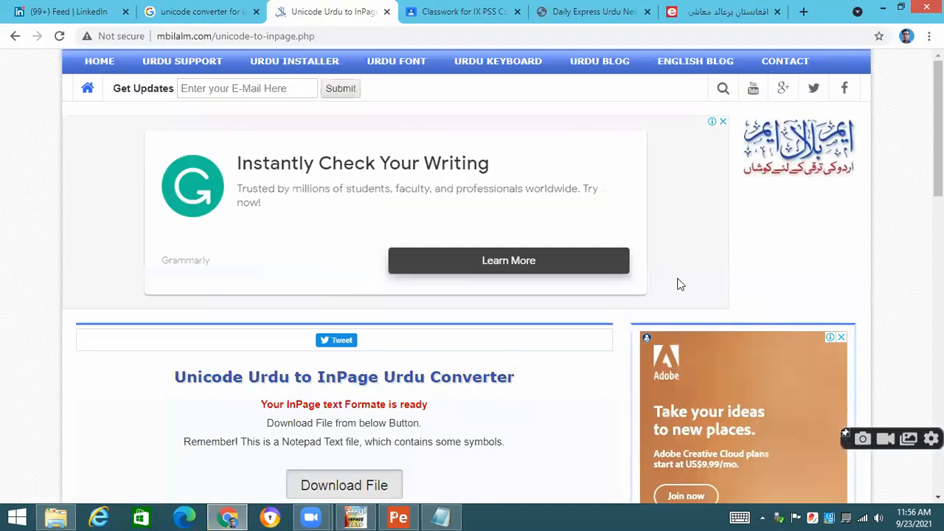
pyautogui.click(842, 337)
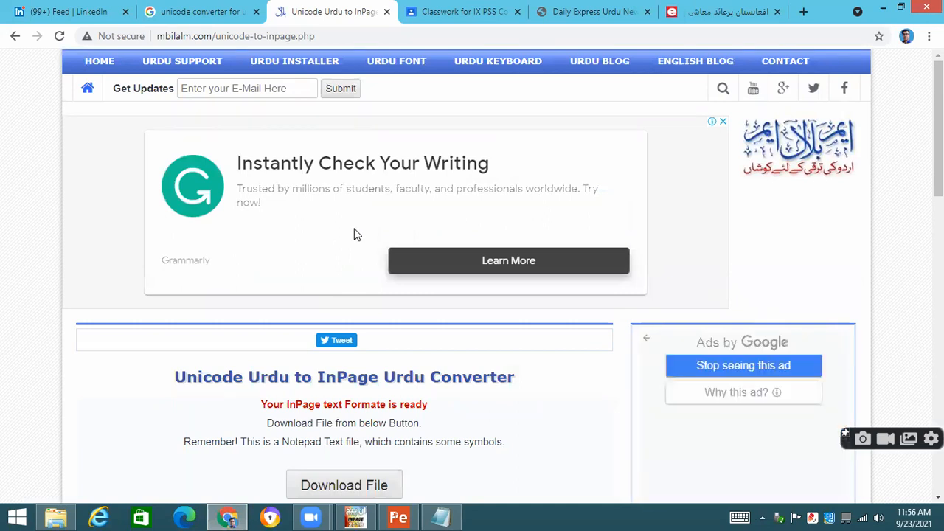
pyautogui.scroll(-3, 353, 235)
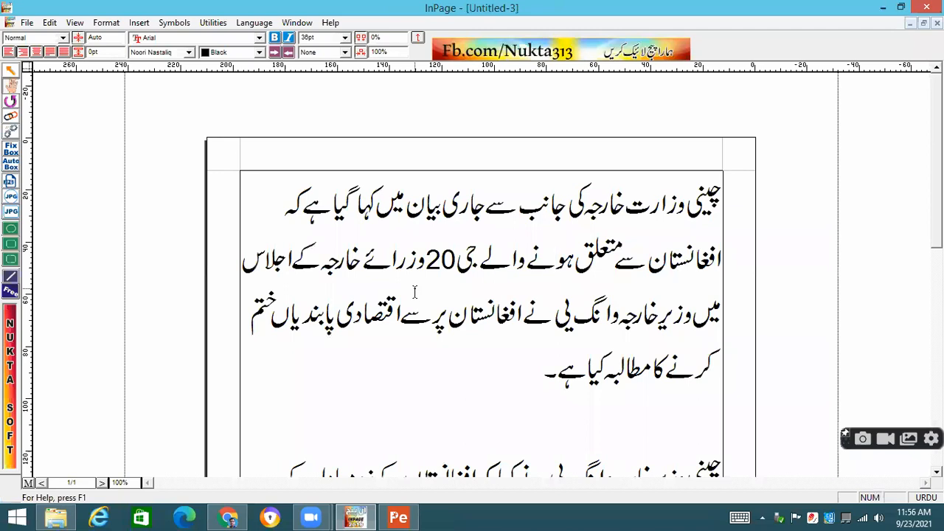
pyautogui.moveTo(545, 373); pyautogui.dragTo(723, 193)
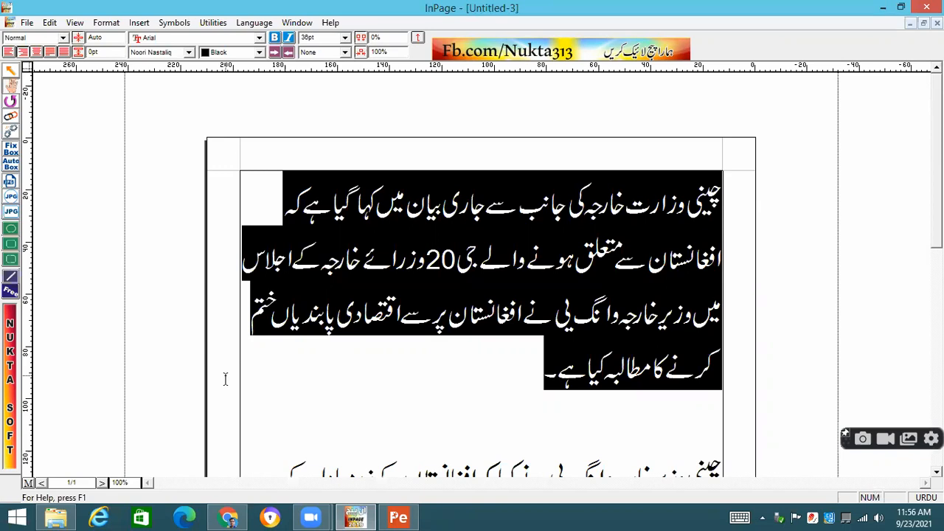
# - Go over the Line Spacing, Inserting Shapes and Unicode Conversion topics in the 23-Sep-2021 lesson in Google Classroom in the browser
pyautogui.click(228, 517)
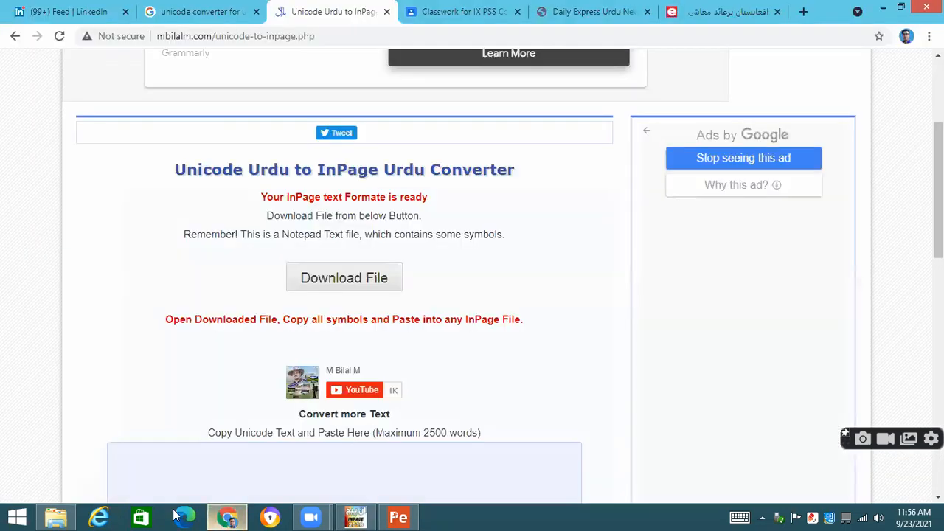
pyautogui.click(445, 15)
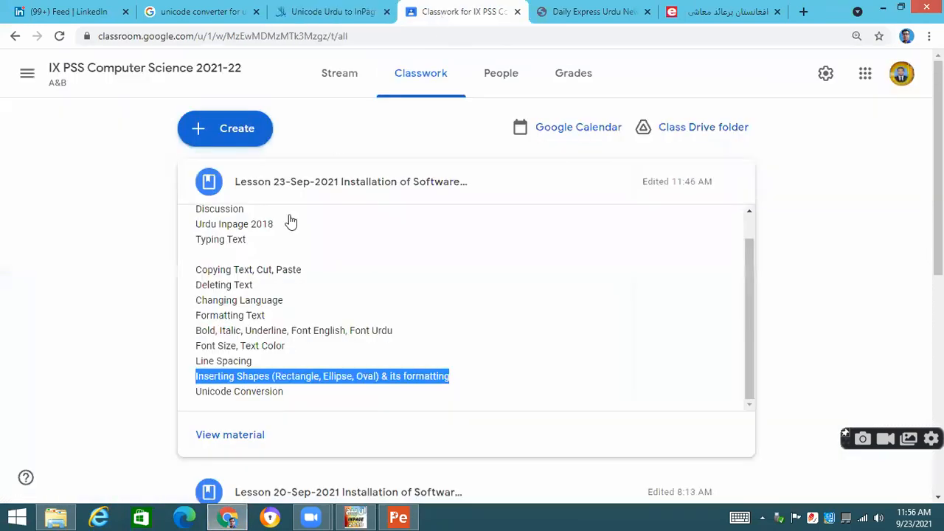
pyautogui.moveTo(288, 399); pyautogui.dragTo(197, 390)
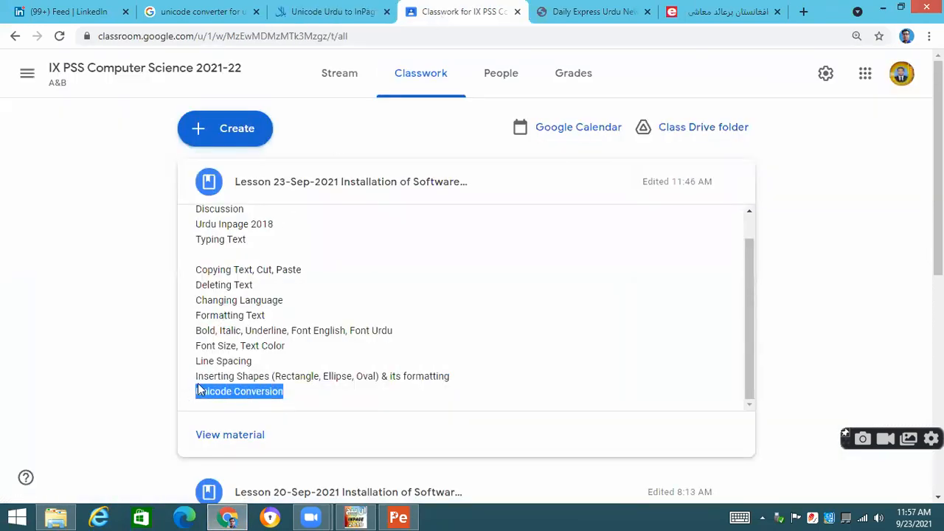
pyautogui.click(391, 377)
pyautogui.moveTo(455, 377); pyautogui.dragTo(196, 376)
pyautogui.moveTo(295, 393); pyautogui.dragTo(194, 352)
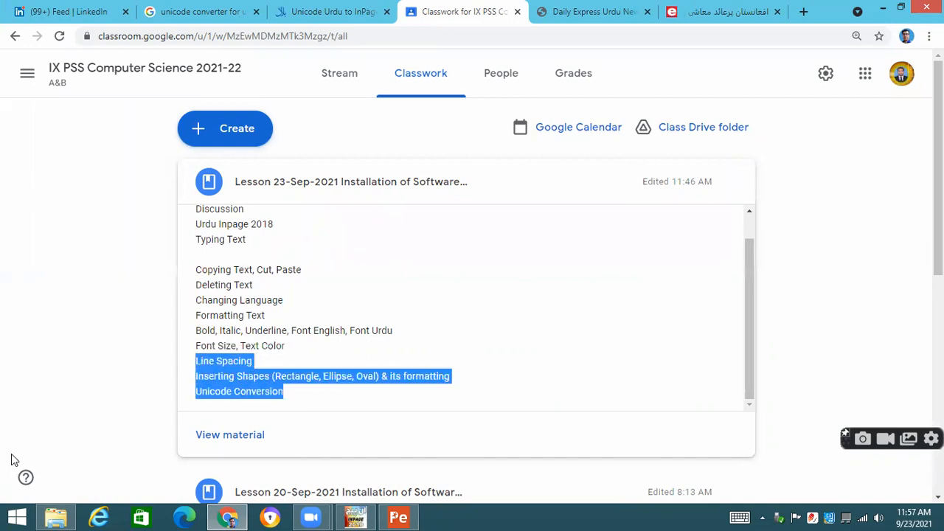
pyautogui.click(279, 400)
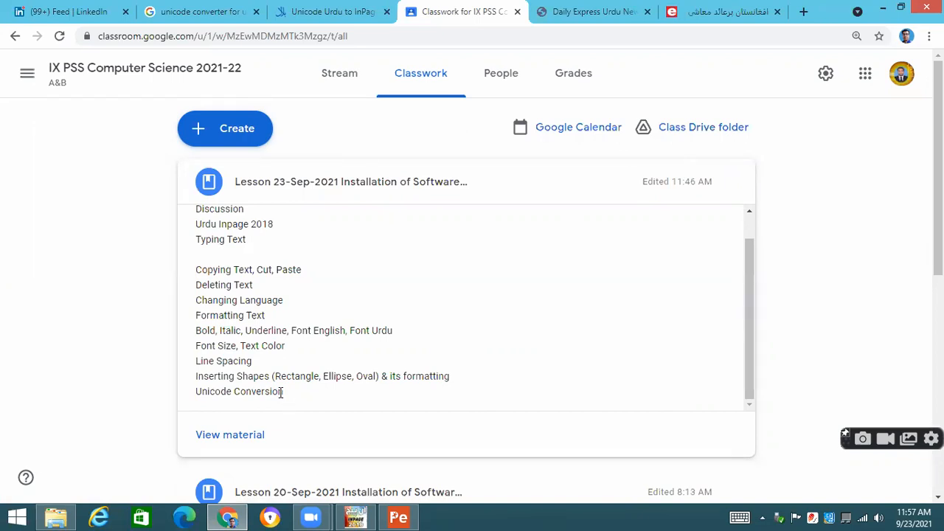
pyautogui.moveTo(286, 395); pyautogui.dragTo(191, 400)
pyautogui.click(373, 411)
# - Switch to InPage and apply centre, left and right alignment to the first paragraph, finishing with full justification including its last line
pyautogui.click(373, 516)
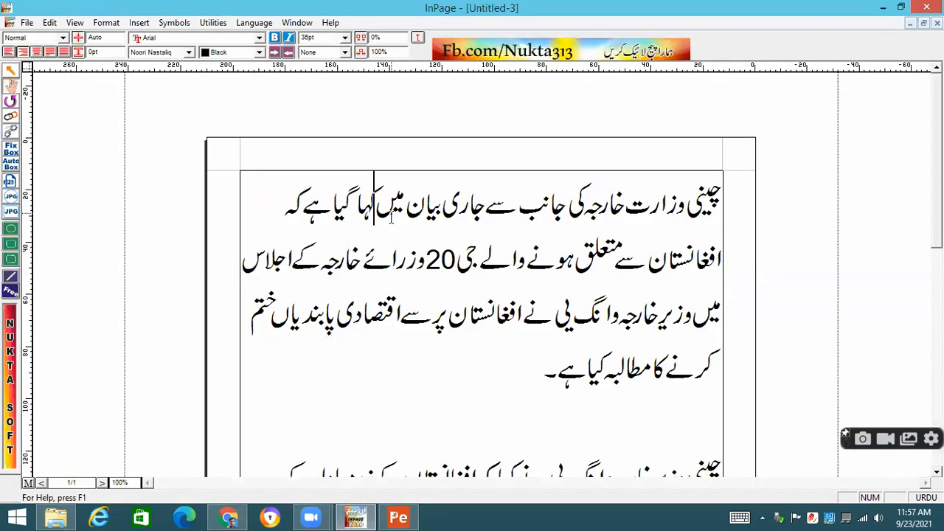
pyautogui.moveTo(536, 384); pyautogui.dragTo(722, 192)
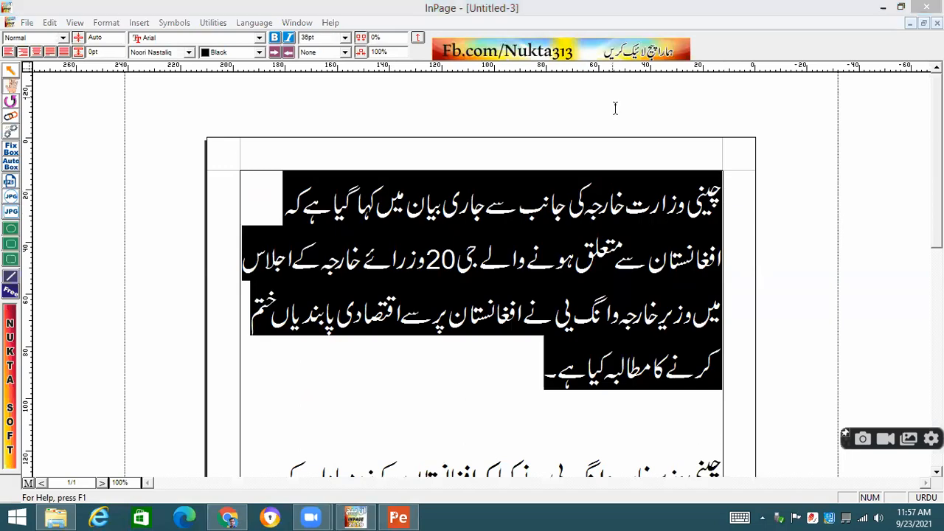
pyautogui.click(37, 52)
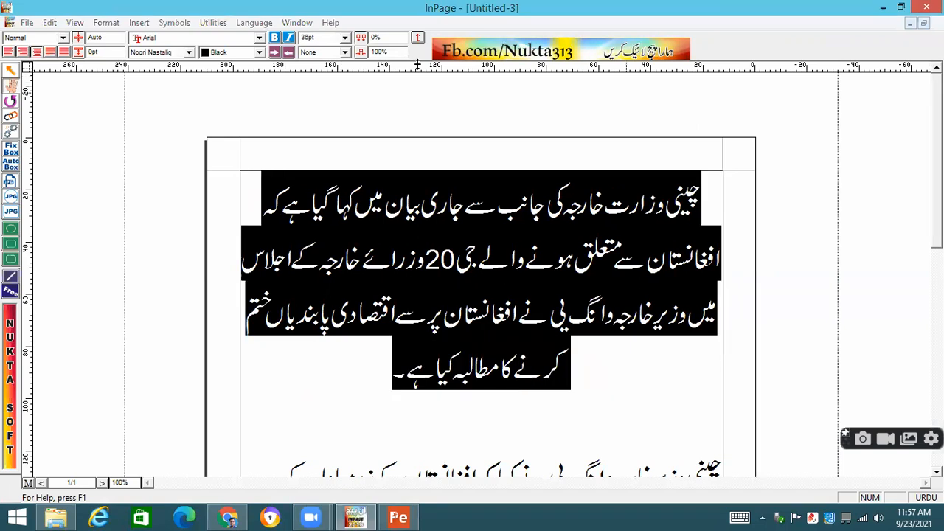
pyautogui.click(8, 51)
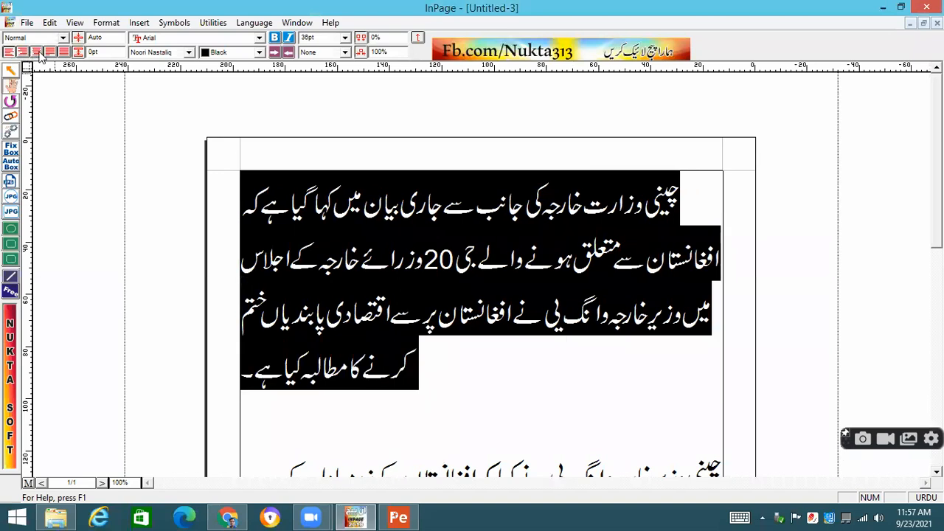
pyautogui.click(22, 52)
pyautogui.click(63, 52)
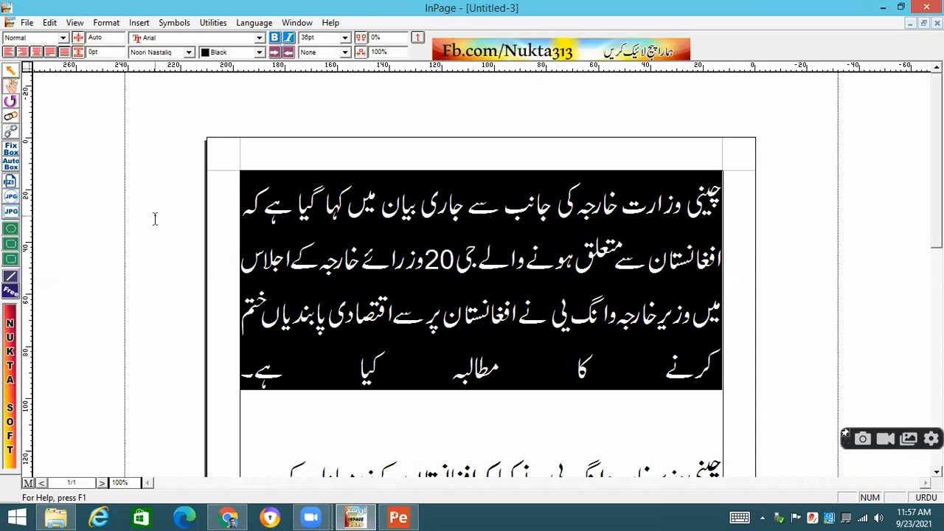
# - Examine the file types offered for exporting the document and close the export dialog without saving
pyautogui.click(27, 23)
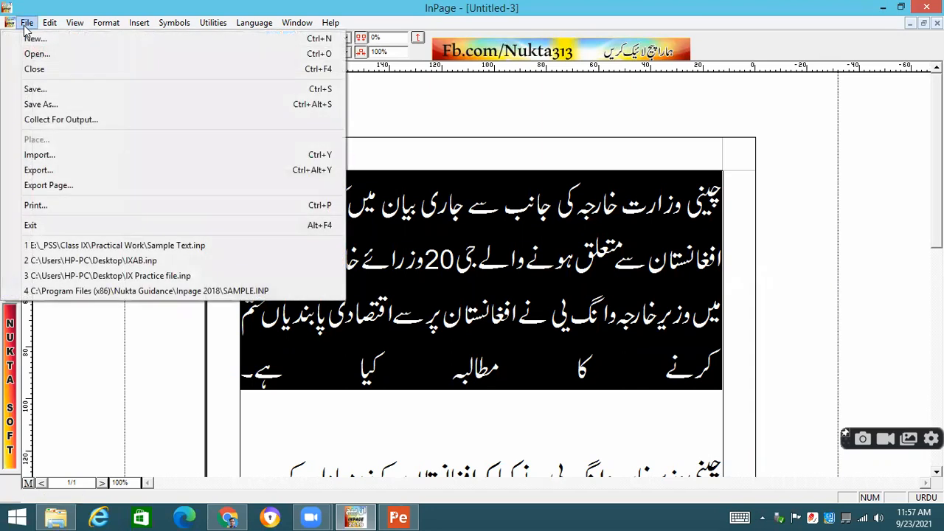
pyautogui.click(96, 176)
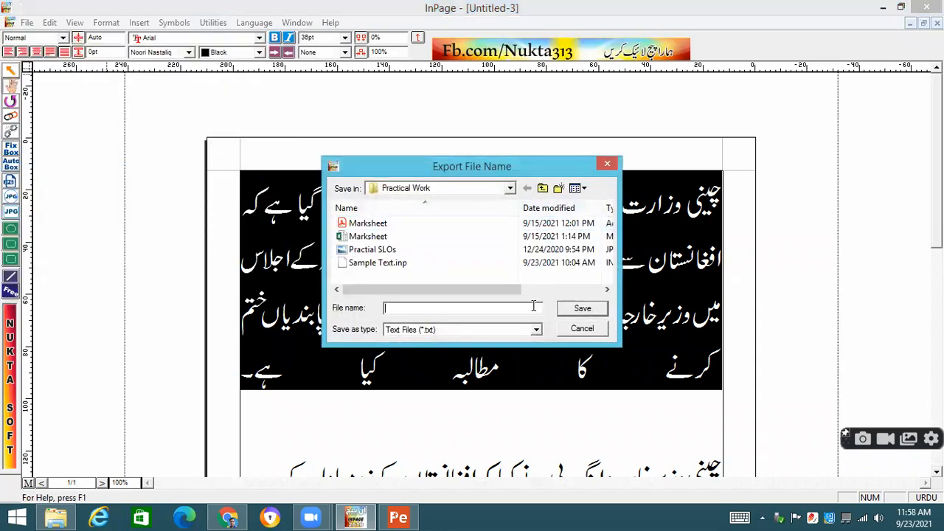
pyautogui.click(537, 330)
pyautogui.click(508, 340)
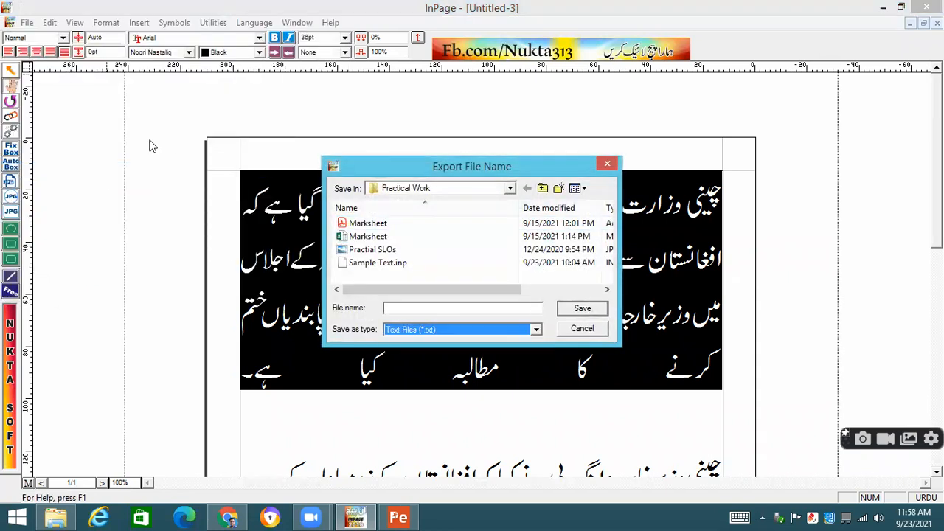
pyautogui.click(588, 329)
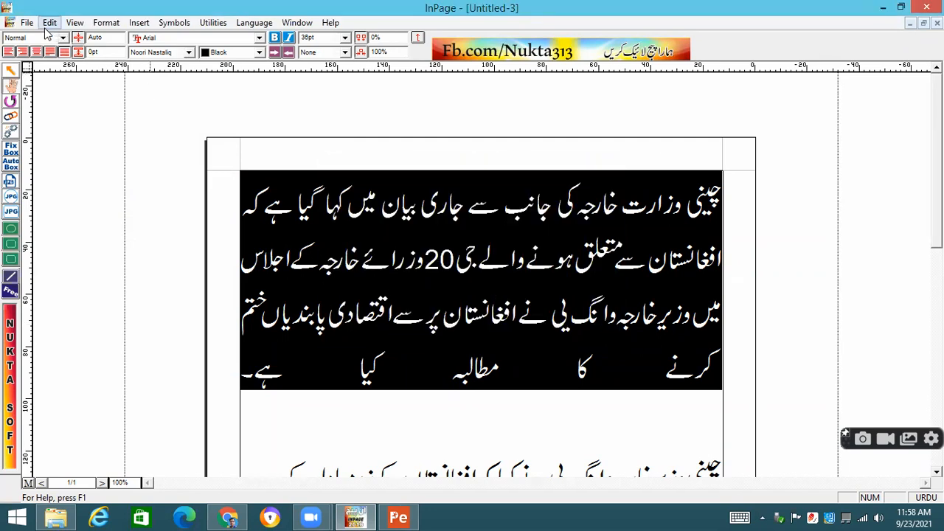
pyautogui.click(28, 23)
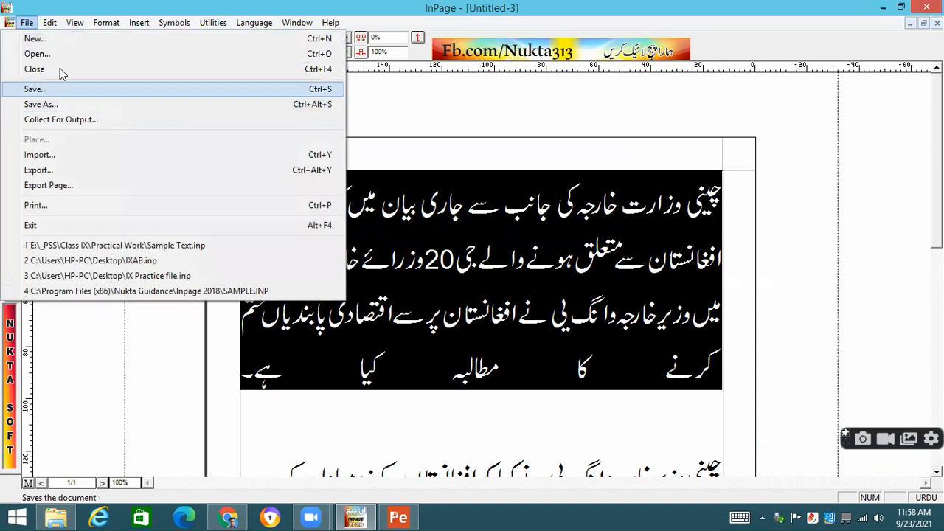
pyautogui.moveTo(51, 24)
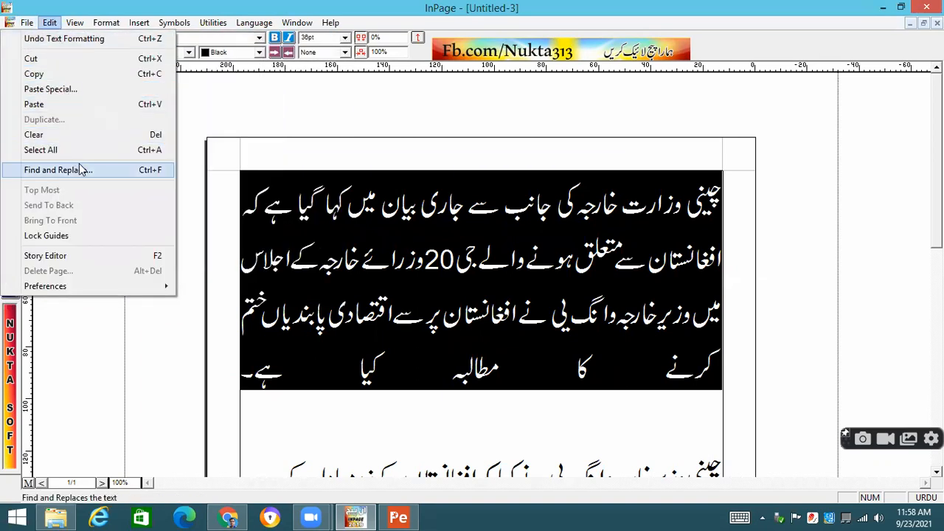
pyautogui.click(101, 172)
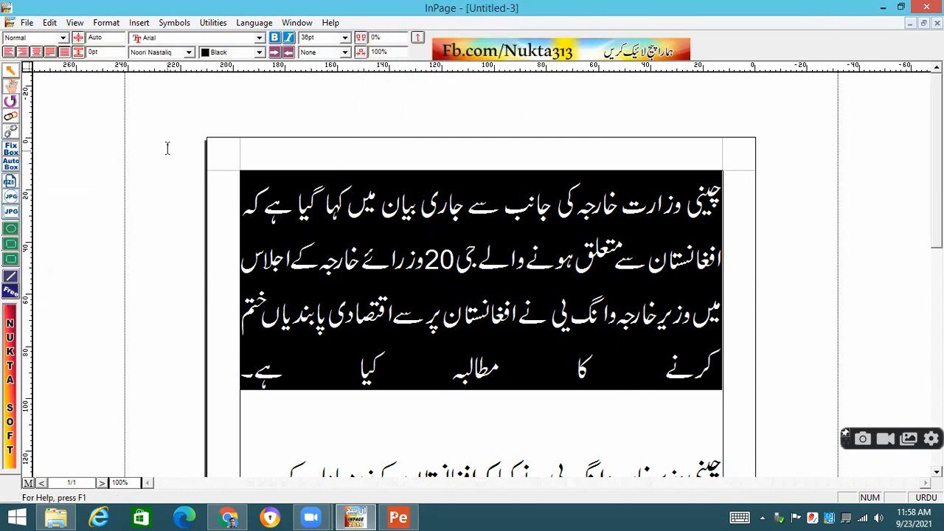
# - View the page fitted in the window, at 50% and at actual size
pyautogui.click(77, 23)
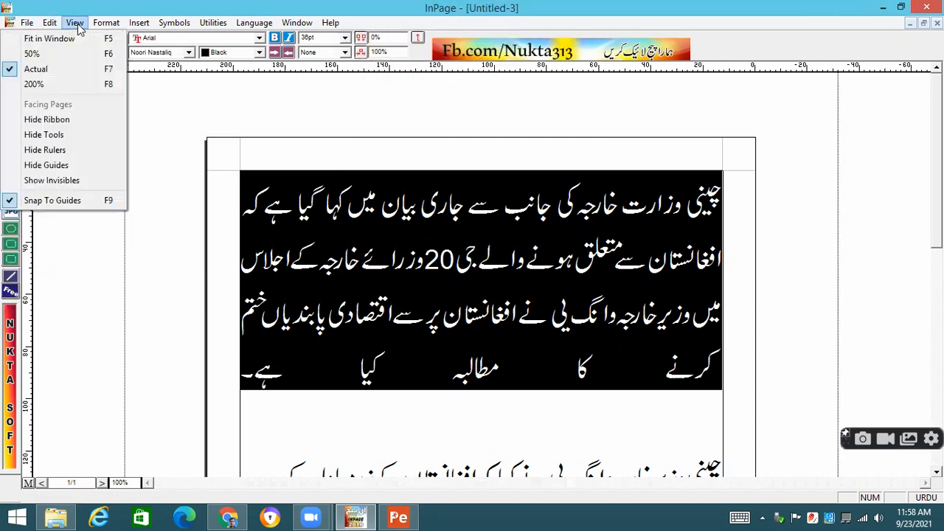
pyautogui.click(76, 40)
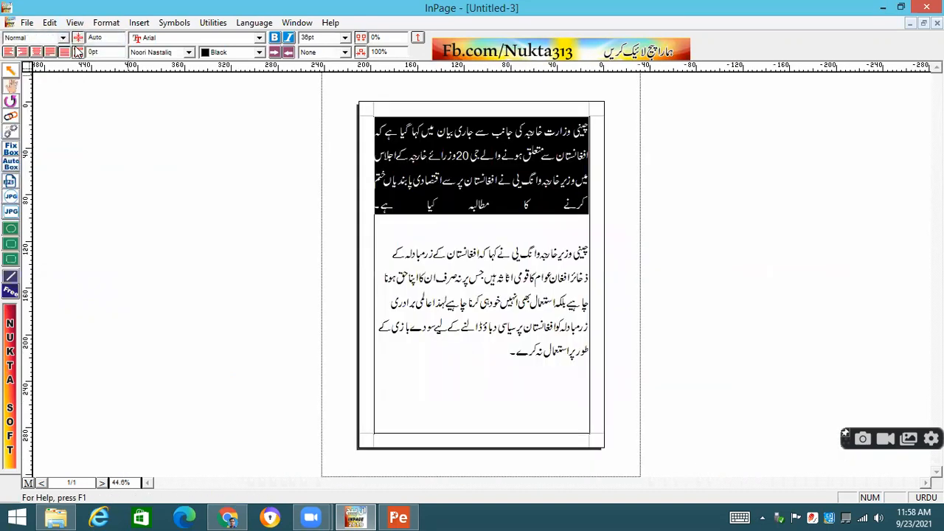
pyautogui.click(75, 23)
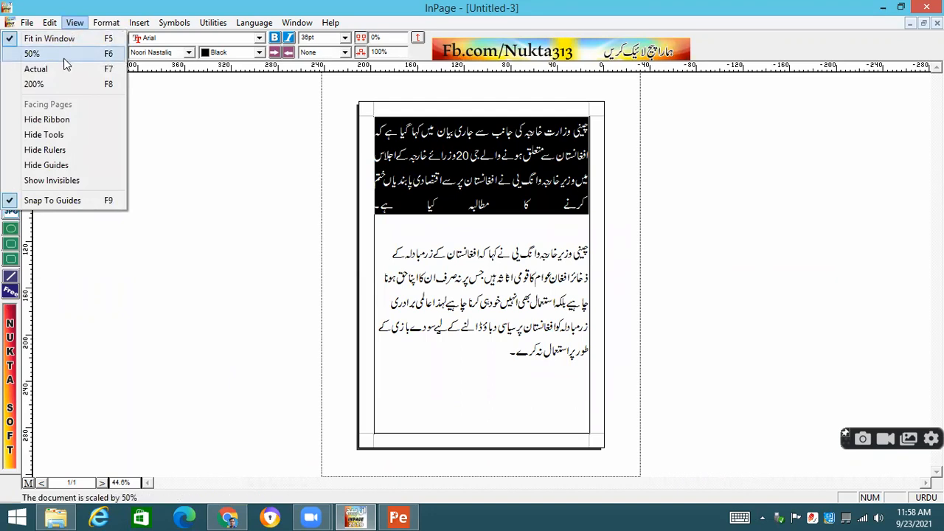
pyautogui.click(65, 56)
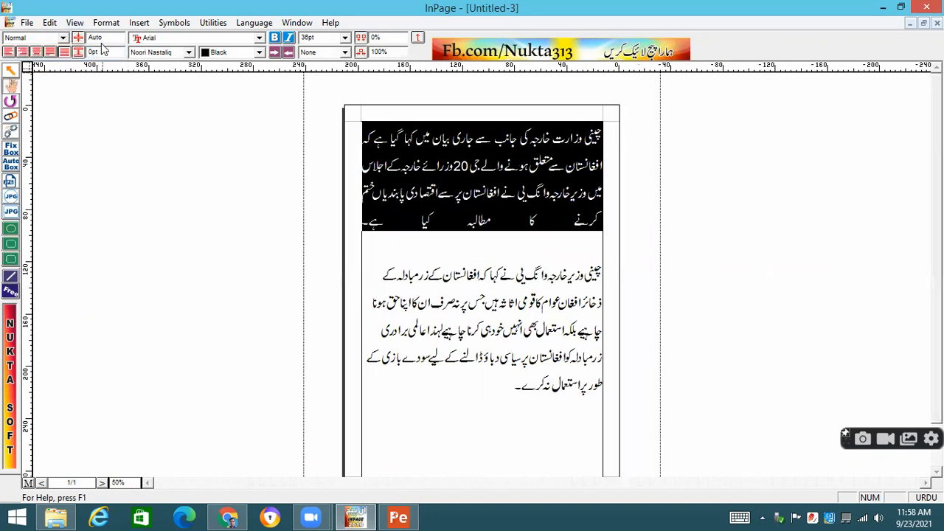
pyautogui.click(75, 23)
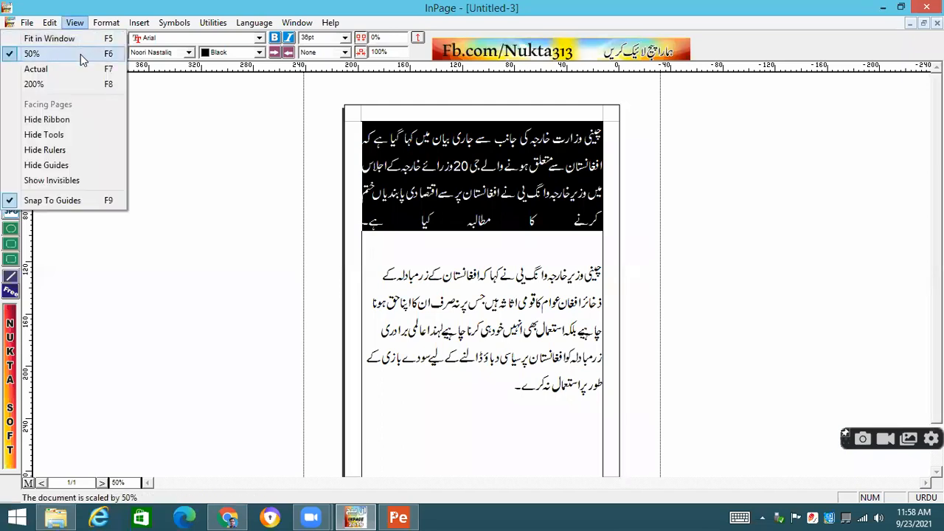
pyautogui.click(74, 69)
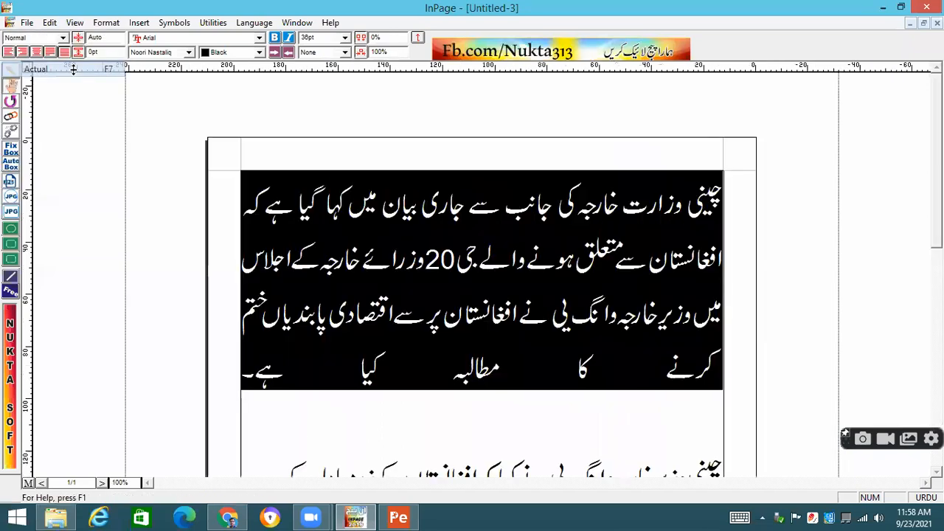
# - Deselect the first paragraph, look through both paragraphs, and fit the whole page in the window
pyautogui.click(469, 271)
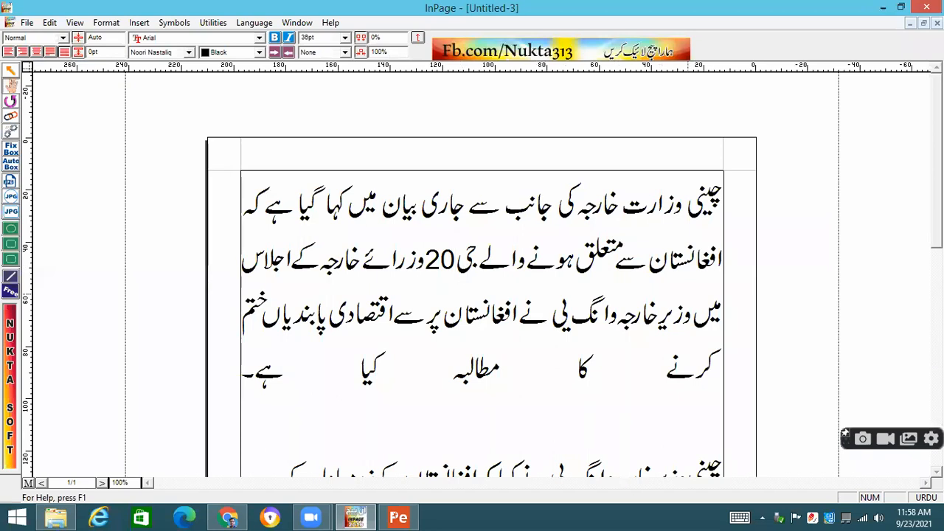
pyautogui.scroll(-3, 479, 295)
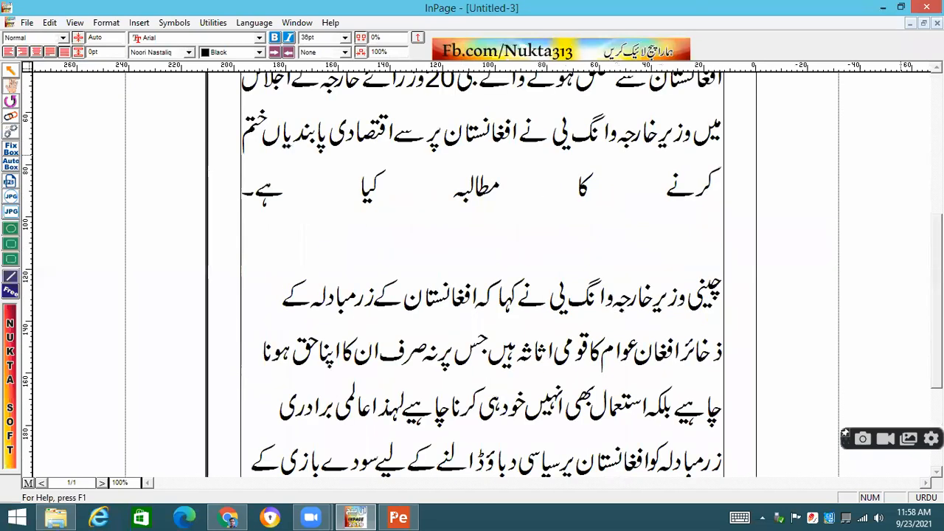
pyautogui.scroll(-3, 480, 295)
pyautogui.scroll(6, 480, 295)
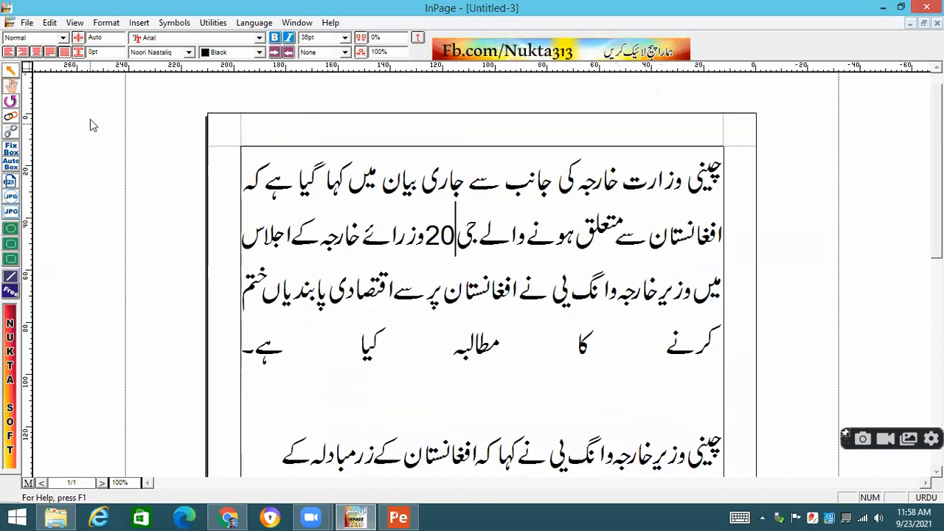
pyautogui.click(75, 23)
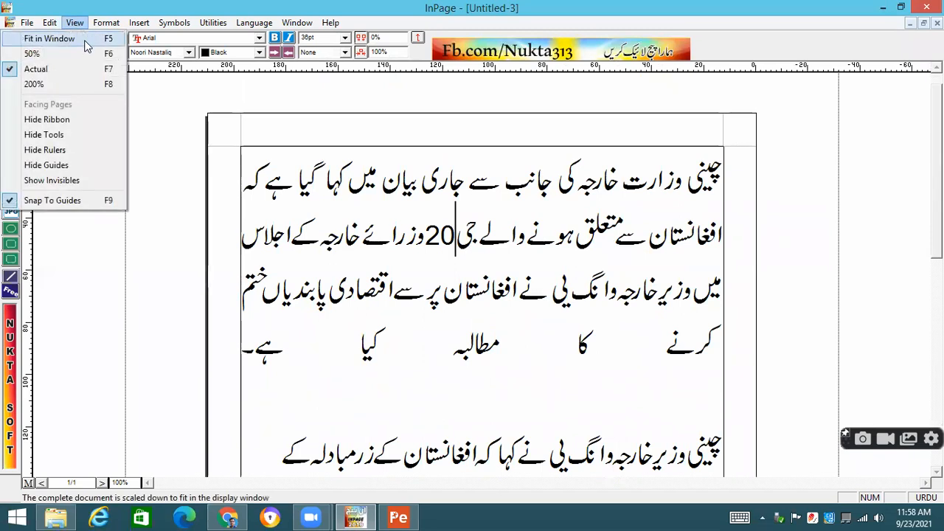
pyautogui.click(85, 42)
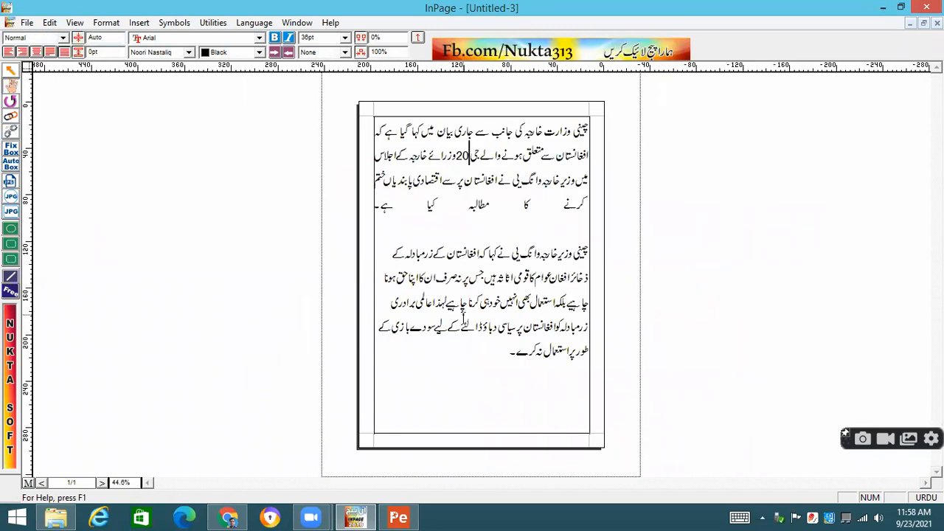
# - View the page at 200% and fit the whole page in the window again
pyautogui.click(75, 23)
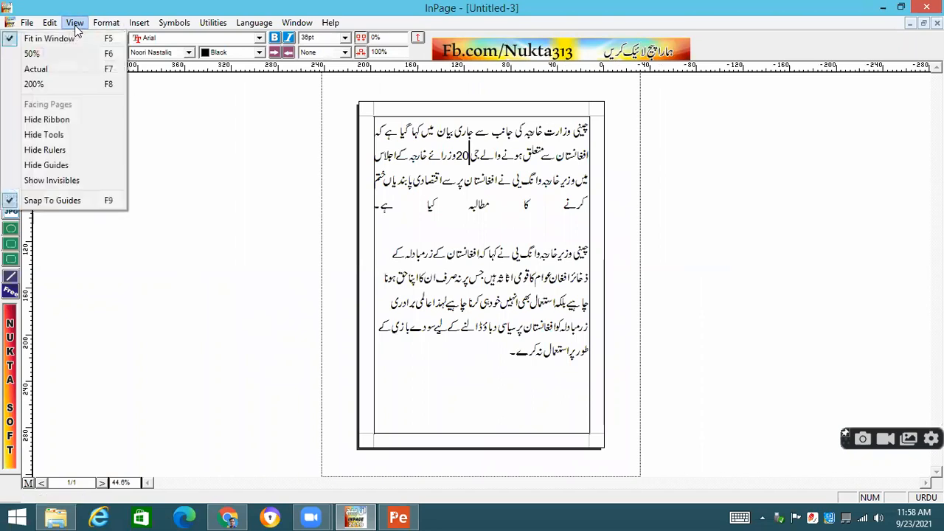
pyautogui.click(34, 84)
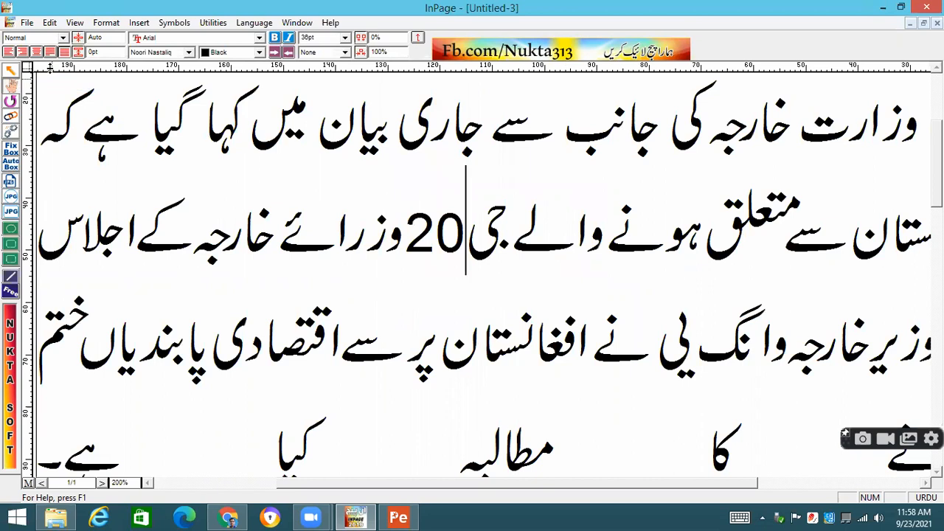
pyautogui.click(73, 23)
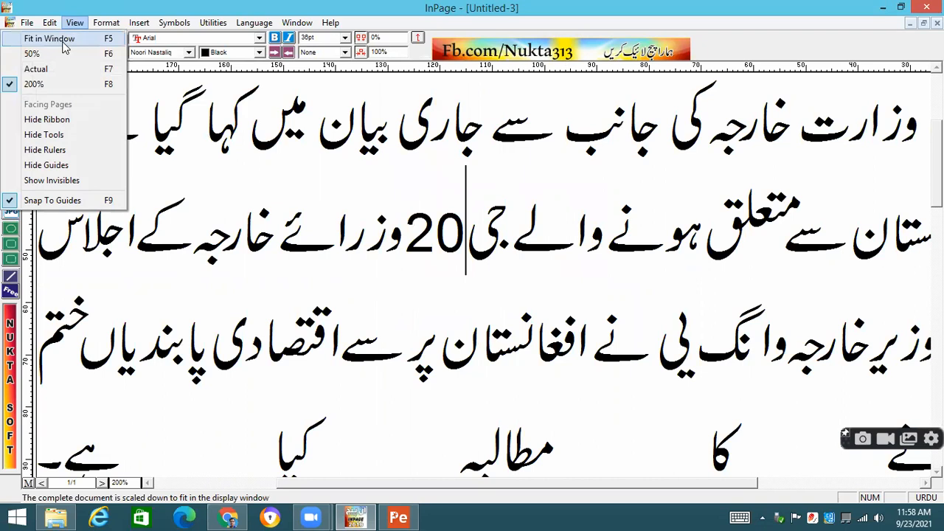
pyautogui.click(49, 39)
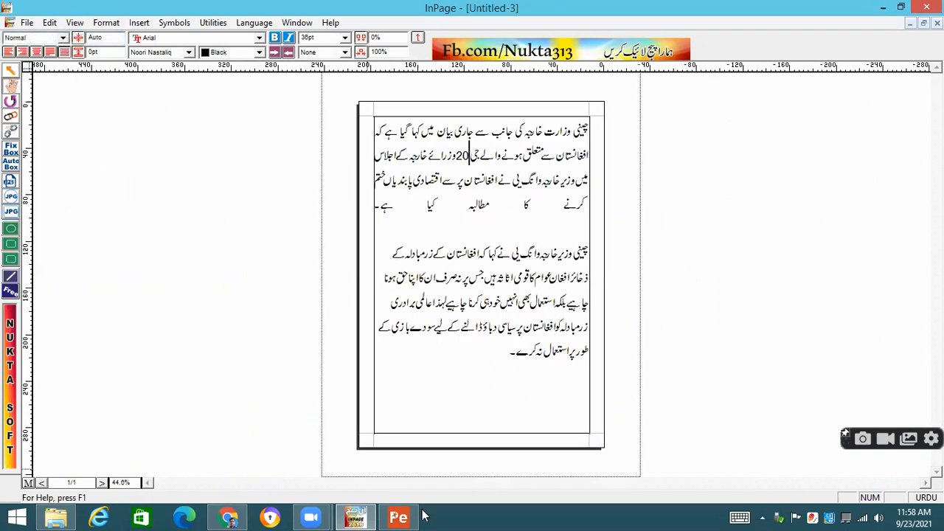
pyautogui.click(74, 22)
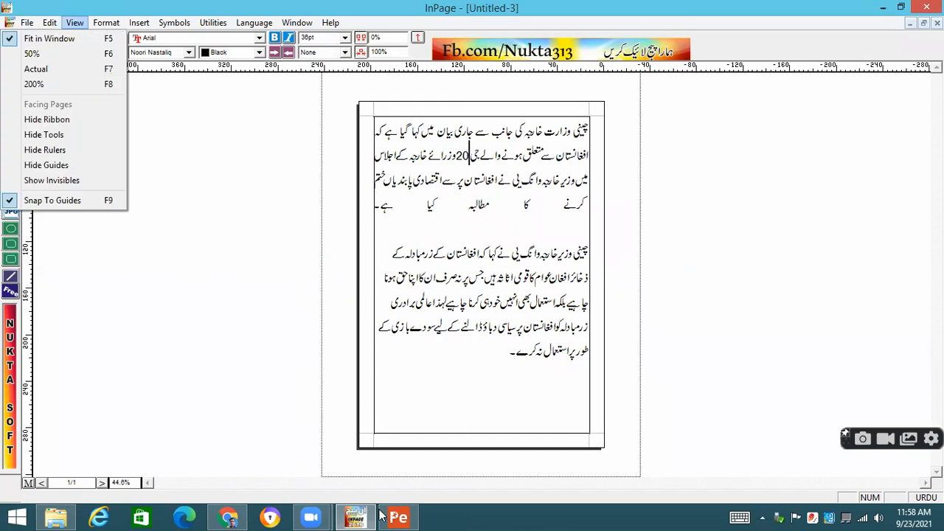
# - Switch to Google Classroom in the browser and open the 23-Sep-2021 lesson material for editing
pyautogui.click(228, 517)
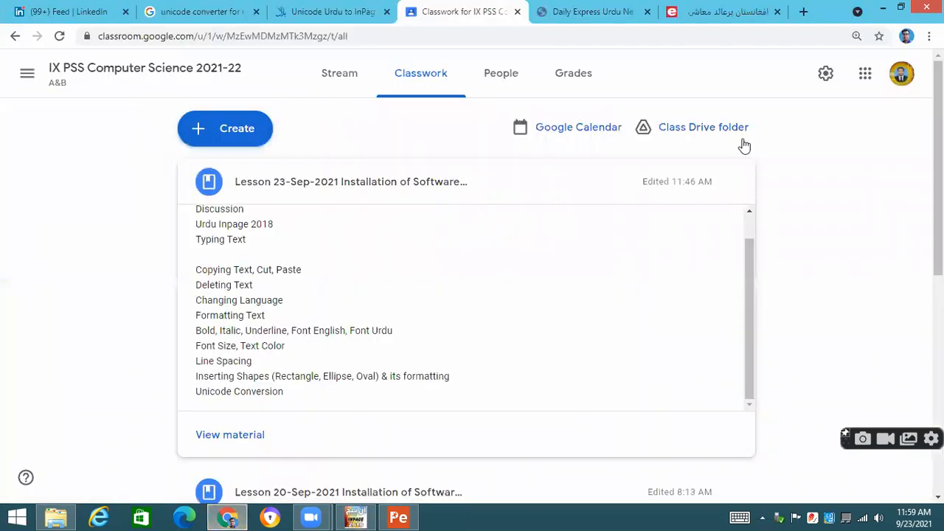
pyautogui.click(733, 181)
pyautogui.click(670, 215)
# - Add the line "View Menu (50%, Actual, 100%, 200%)" below Unicode Conversion in the material's description
pyautogui.click(198, 373)
pyautogui.press('Return')
pyautogui.write('Vi')
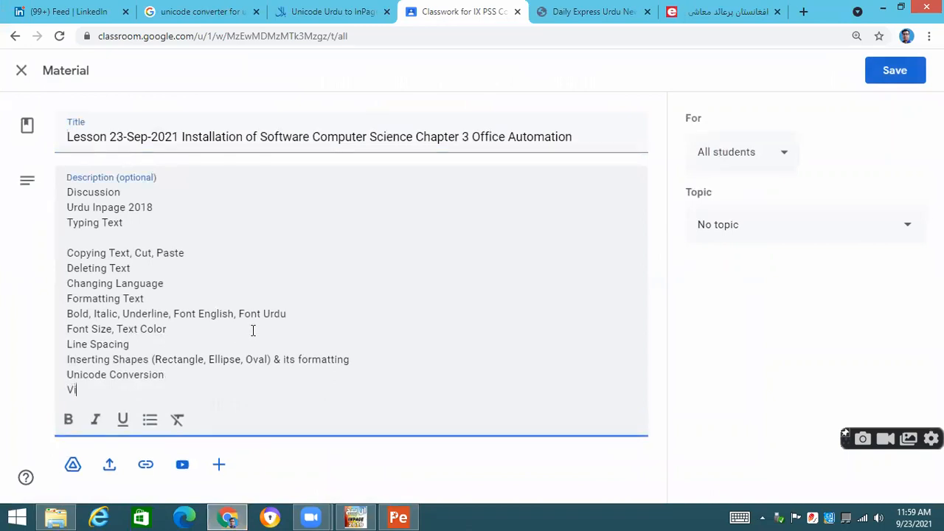
pyautogui.write('ew Menu (50%, Actu')
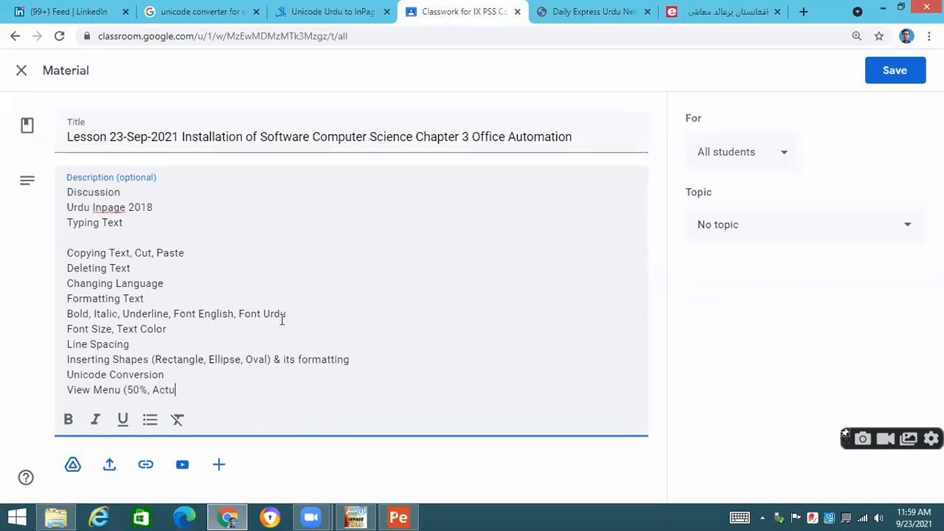
pyautogui.write('al, 100%, 20')
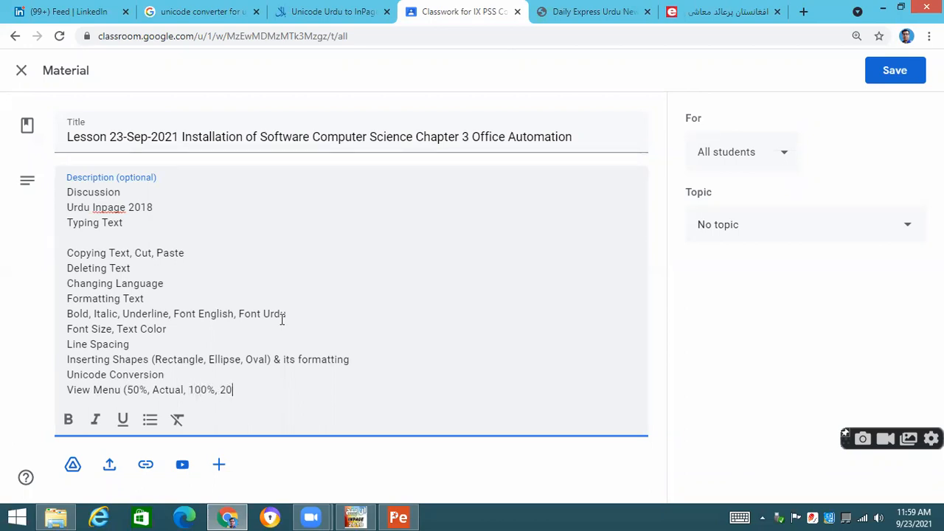
pyautogui.write('0%)')
pyautogui.press('Return')
# - Switch back to InPage and set the line thickness of the first paragraph's above border to 4 pt
pyautogui.hotkey('alt', 'Tab')
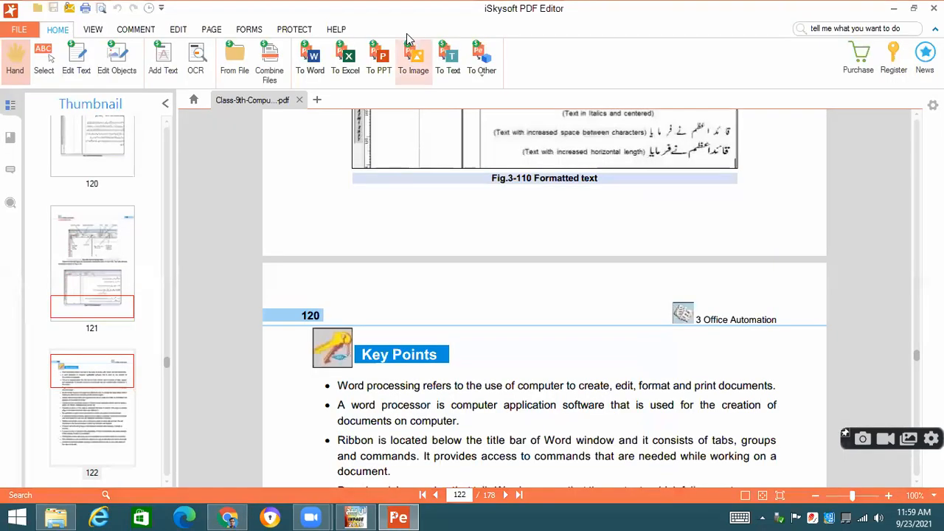
pyautogui.click(354, 516)
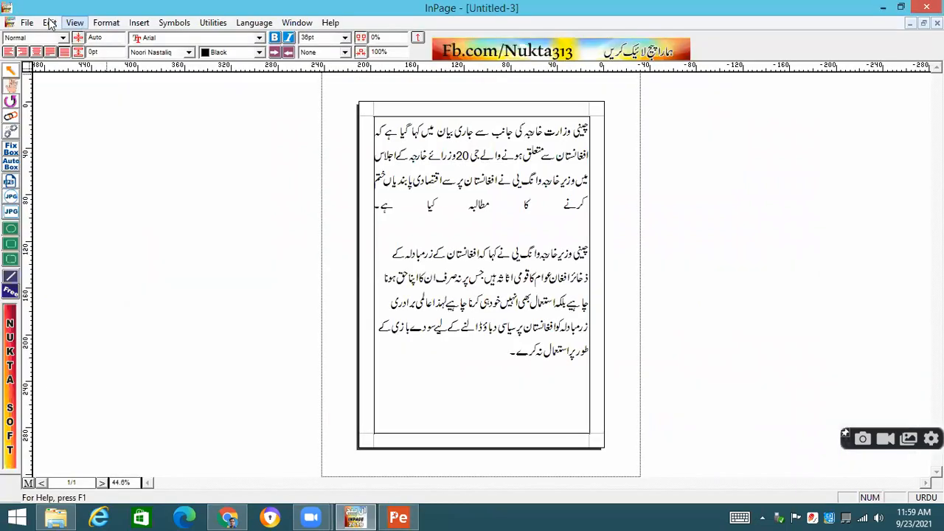
pyautogui.click(50, 23)
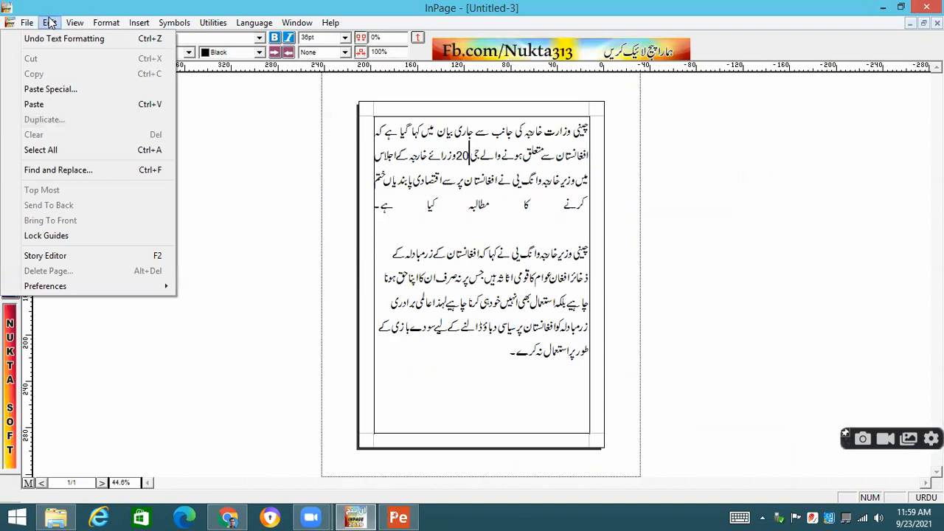
pyautogui.moveTo(96, 28)
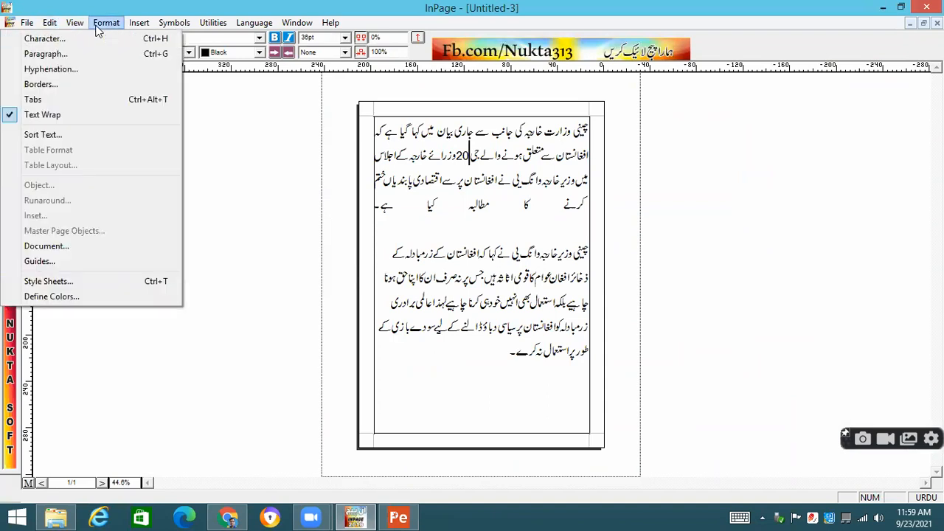
pyautogui.click(101, 84)
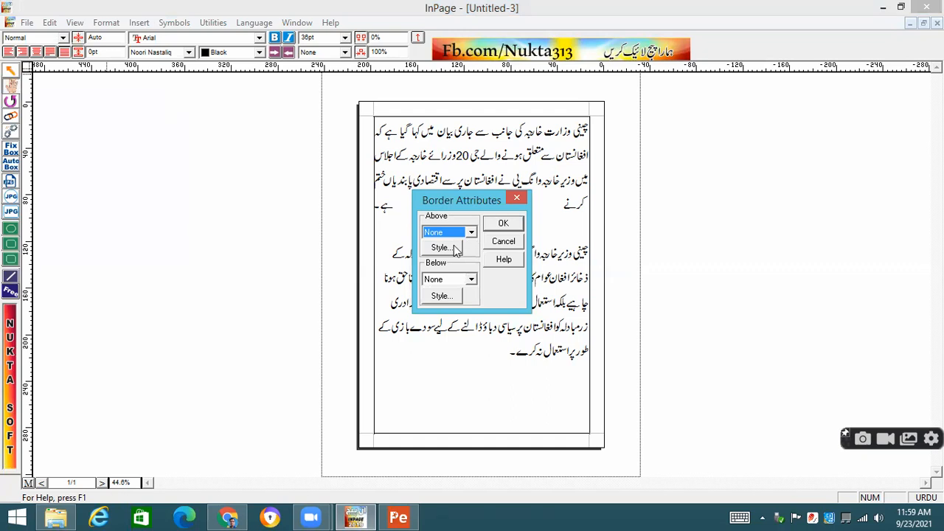
pyautogui.click(443, 247)
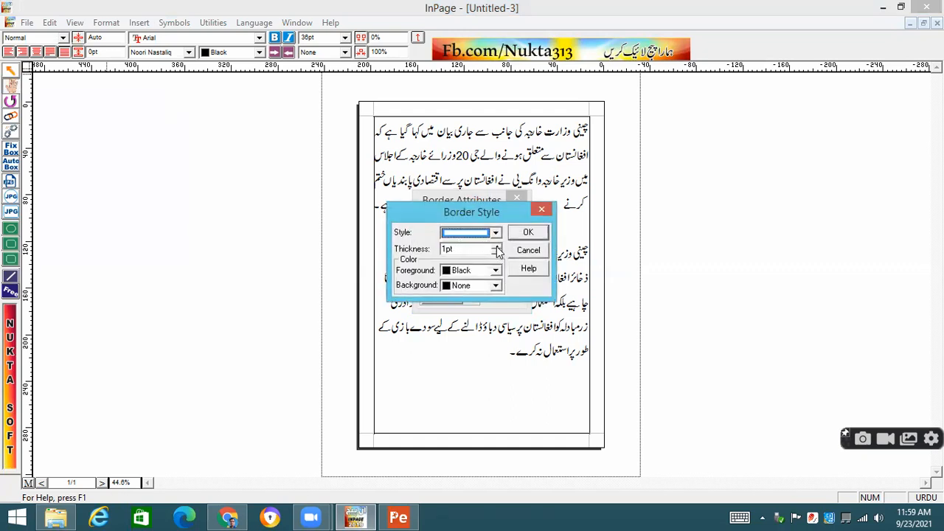
pyautogui.click(496, 247)
pyautogui.click(497, 247)
pyautogui.click(496, 247)
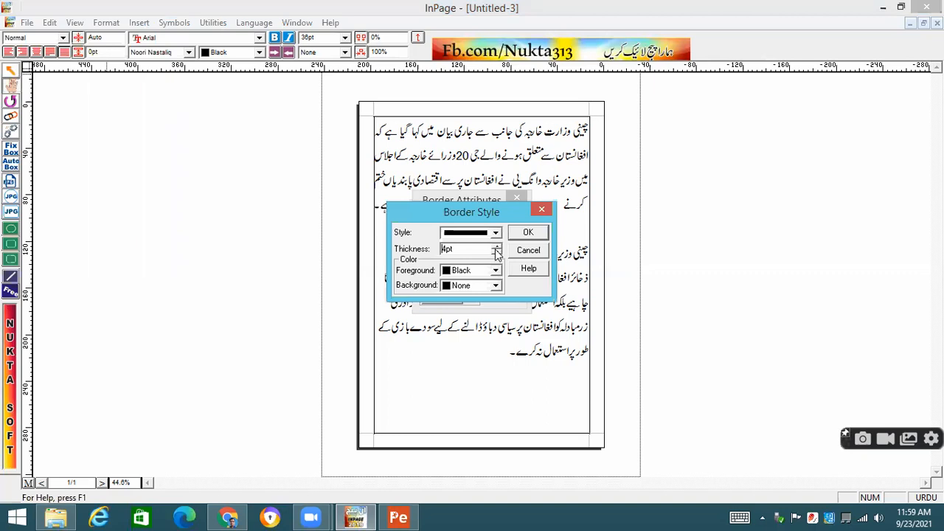
pyautogui.click(529, 232)
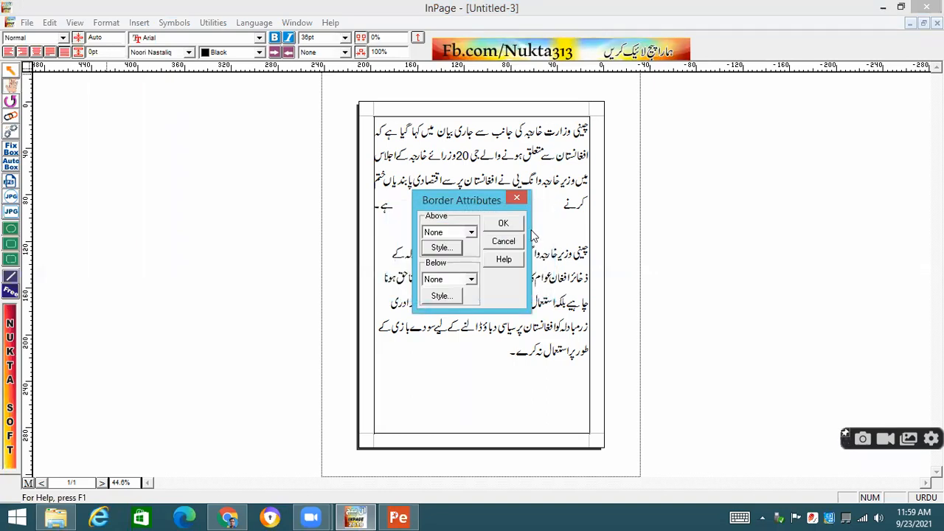
pyautogui.click(508, 226)
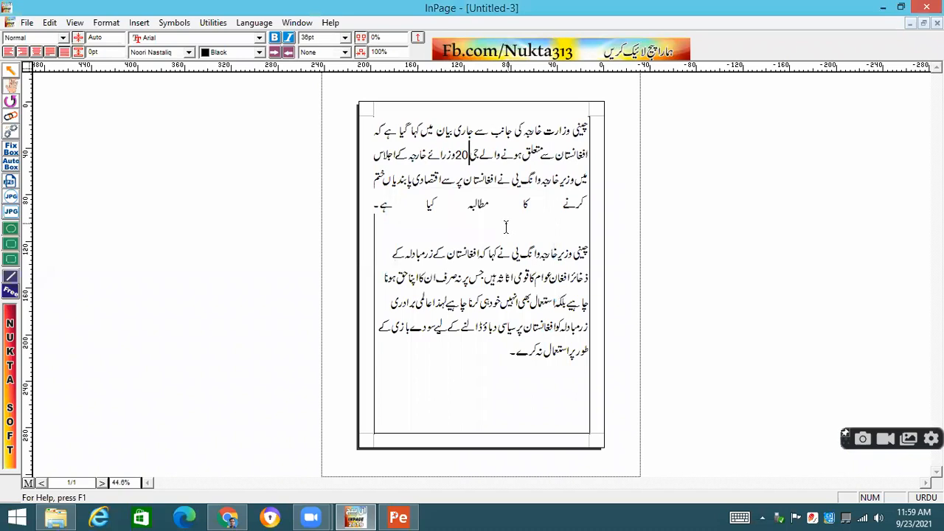
# - Select the whole second paragraph and open its border attributes
pyautogui.click(458, 252)
pyautogui.hotkey('ctrl', 'a')
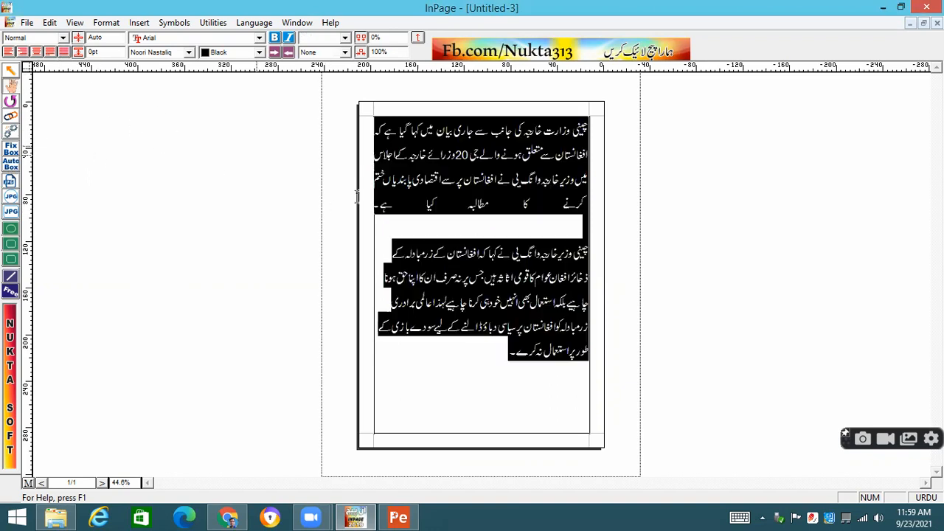
pyautogui.click(551, 254)
pyautogui.moveTo(590, 253); pyautogui.dragTo(456, 343)
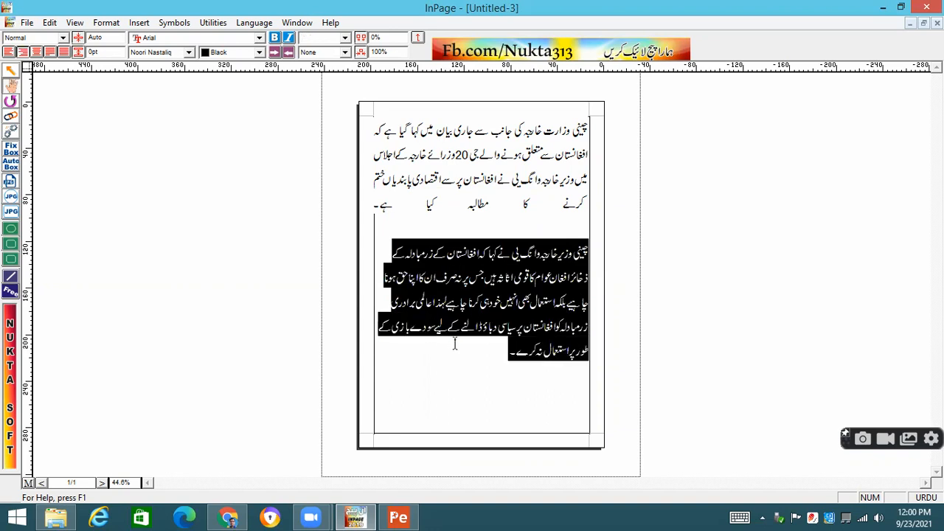
pyautogui.click(106, 22)
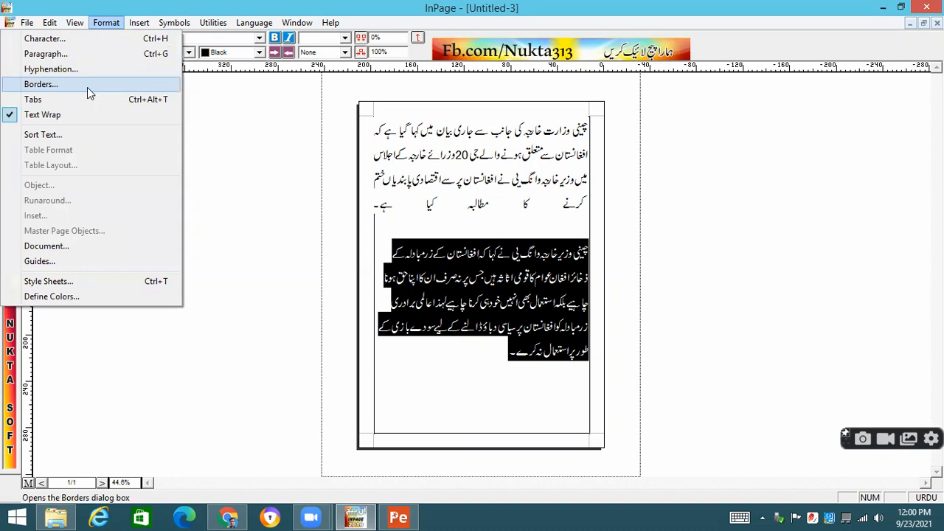
pyautogui.click(87, 88)
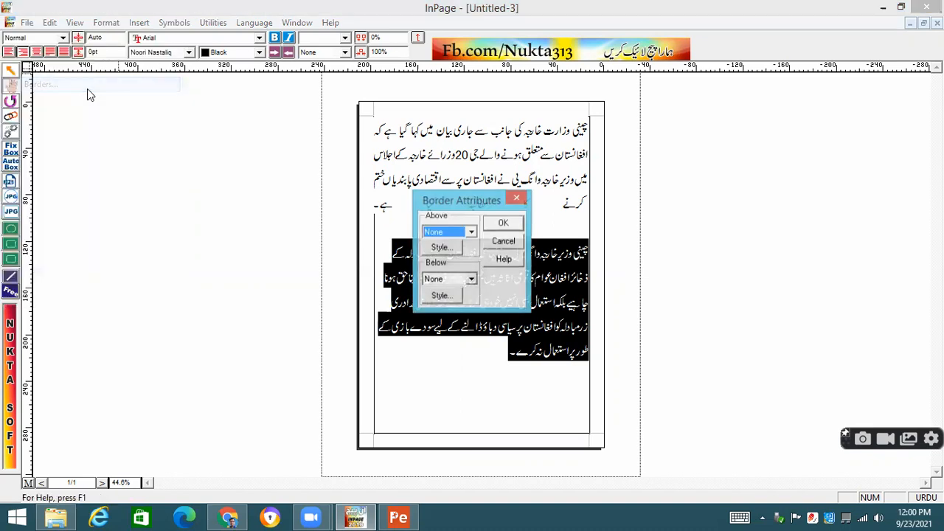
# - Give the second paragraph a 5 pt thick black border above it, using the Indents option
pyautogui.click(471, 281)
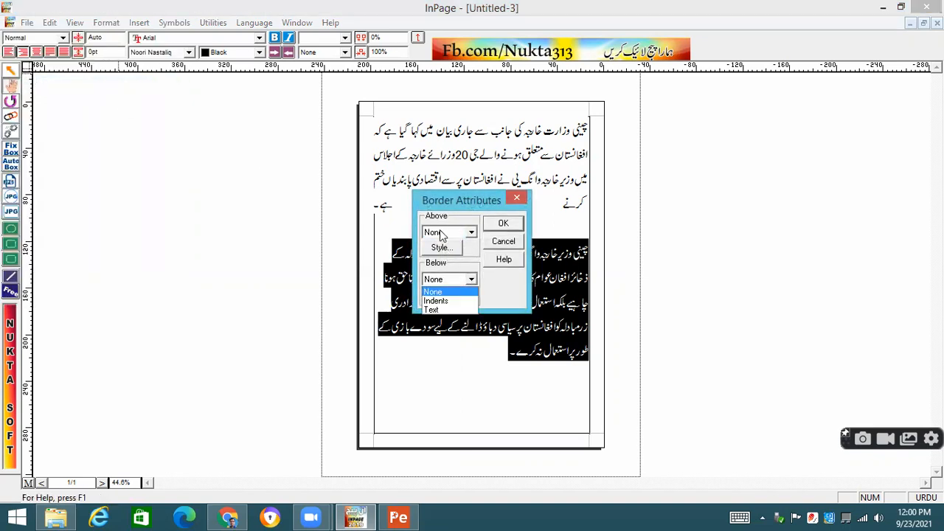
pyautogui.click(472, 233)
pyautogui.click(471, 233)
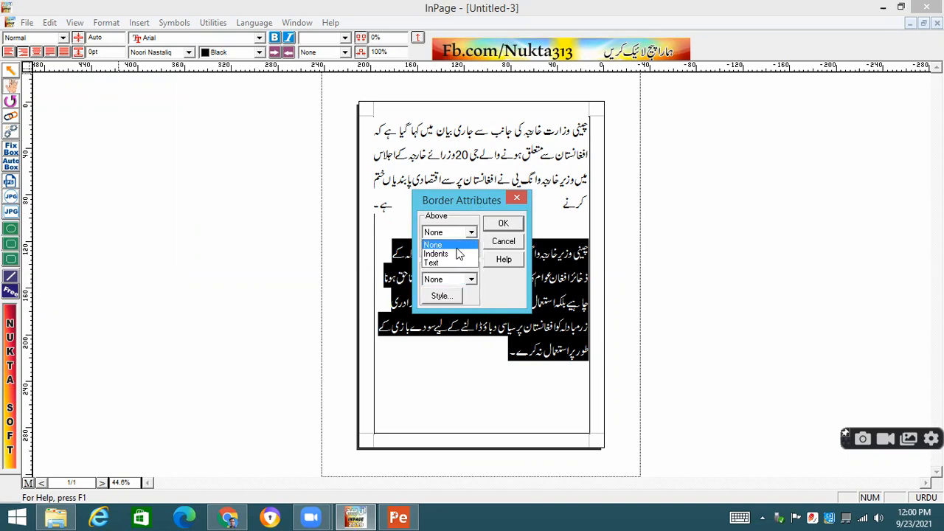
pyautogui.click(468, 203)
pyautogui.click(453, 247)
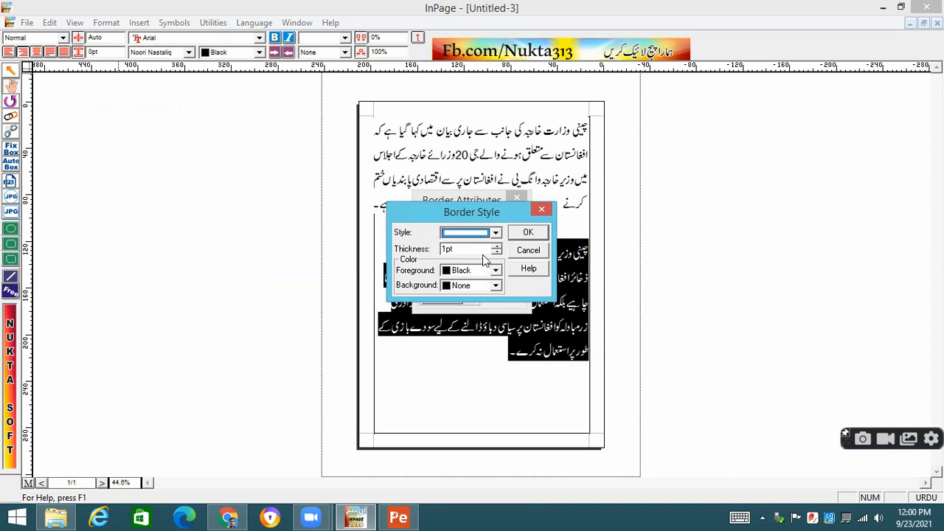
pyautogui.click(497, 246)
pyautogui.click(497, 246)
pyautogui.click(497, 247)
pyautogui.click(497, 246)
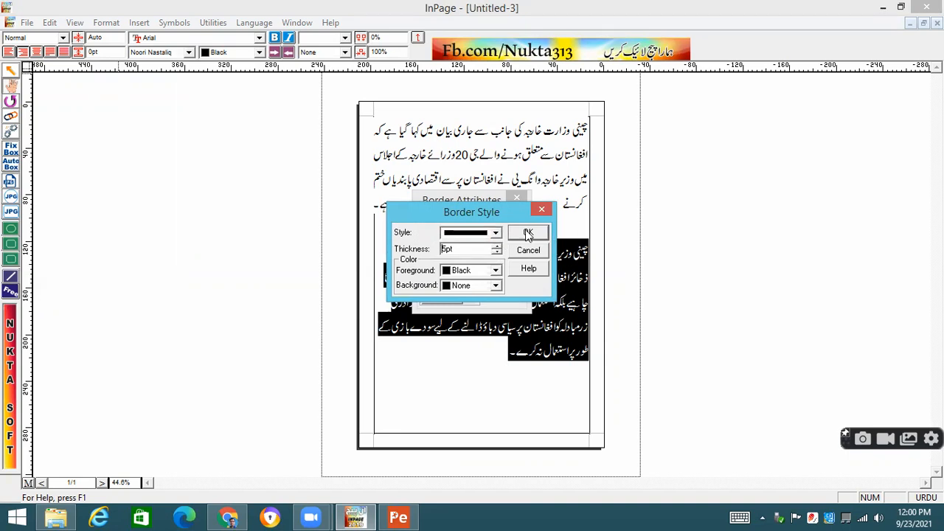
pyautogui.click(526, 232)
pyautogui.click(469, 232)
pyautogui.click(503, 223)
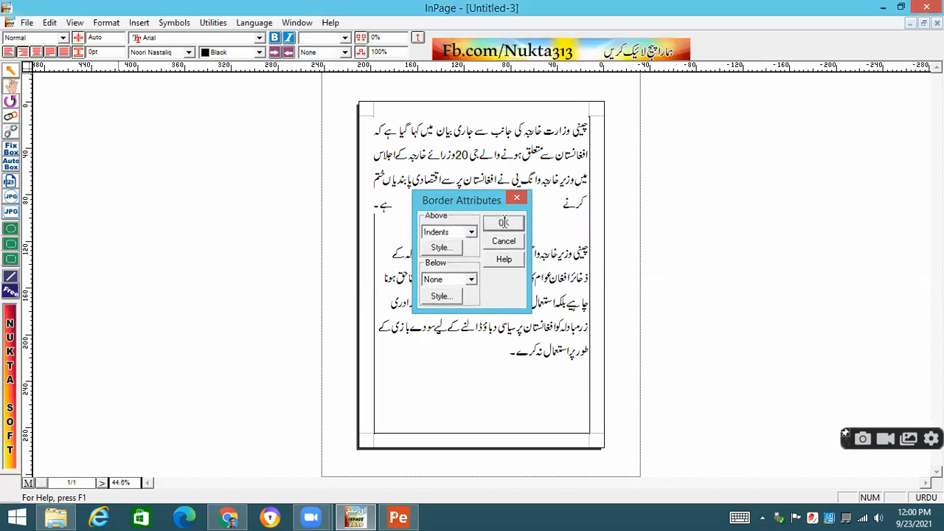
pyautogui.click(387, 267)
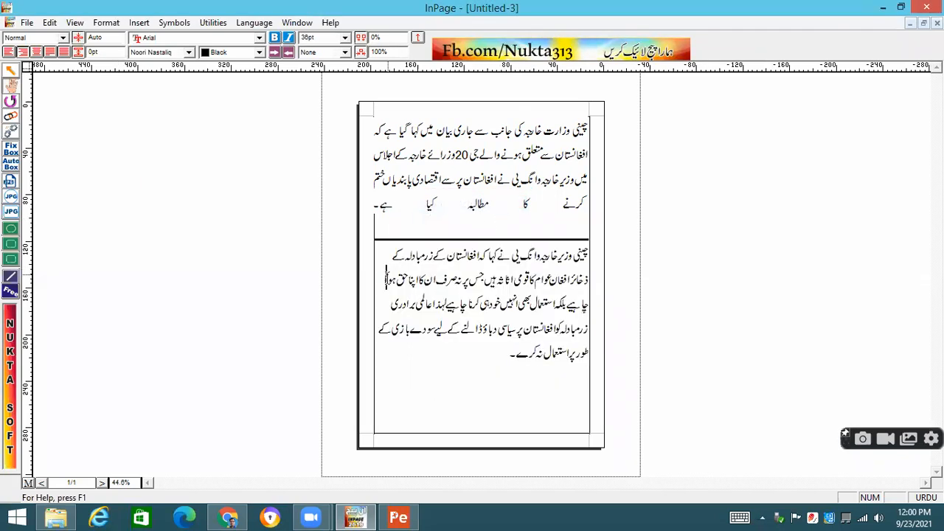
# - Insert the picture "Practial SLOs" at the end of the second paragraph and view it at 200%
pyautogui.click(142, 23)
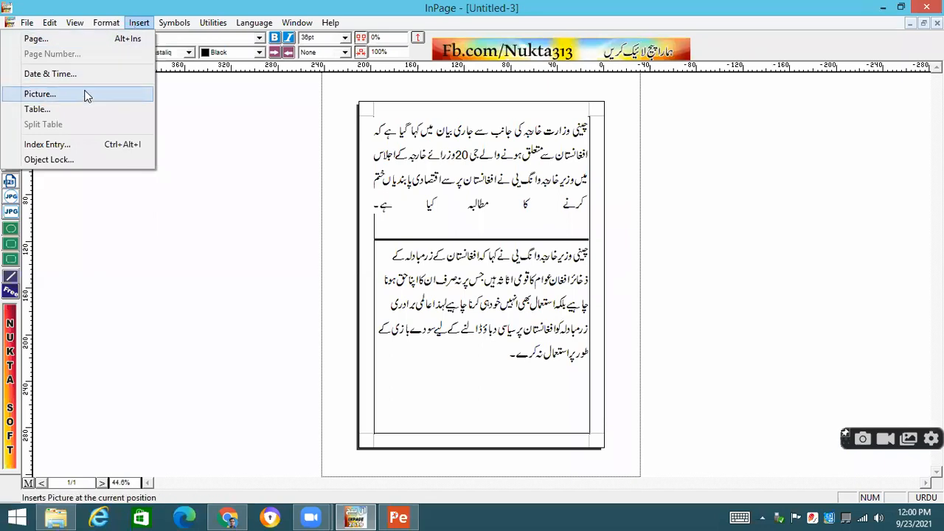
pyautogui.click(500, 374)
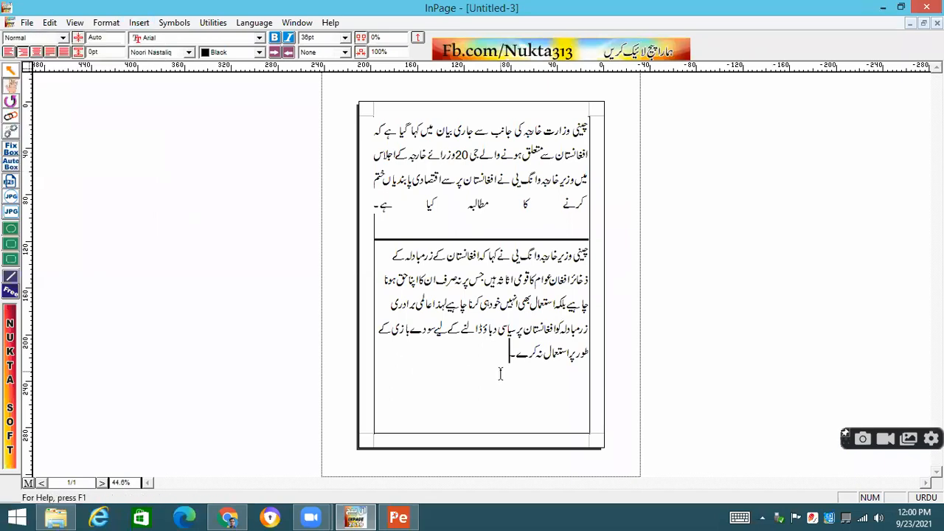
pyautogui.click(138, 23)
pyautogui.click(68, 98)
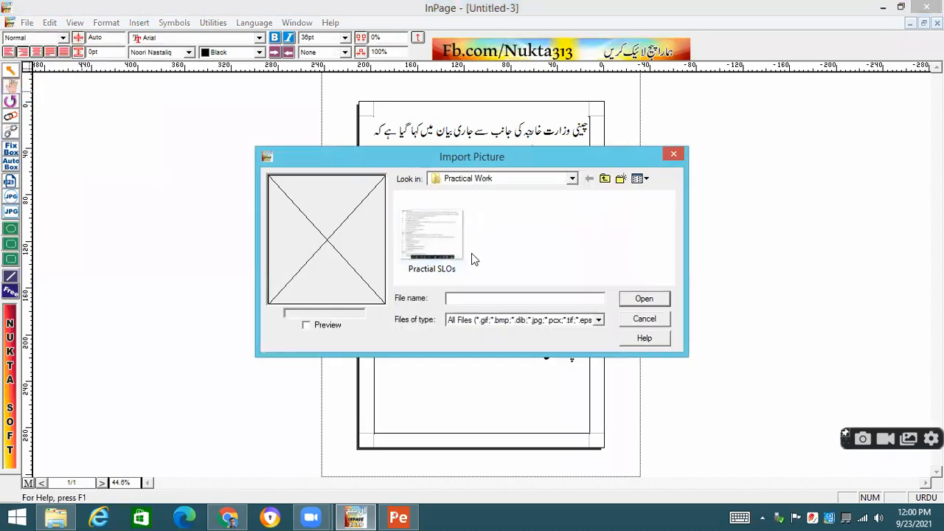
pyautogui.doubleClick(454, 220)
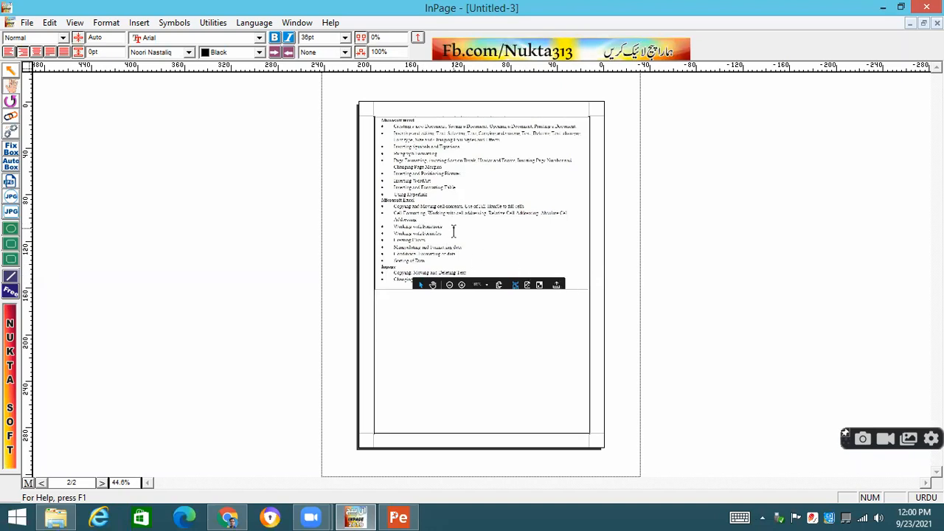
pyautogui.click(74, 22)
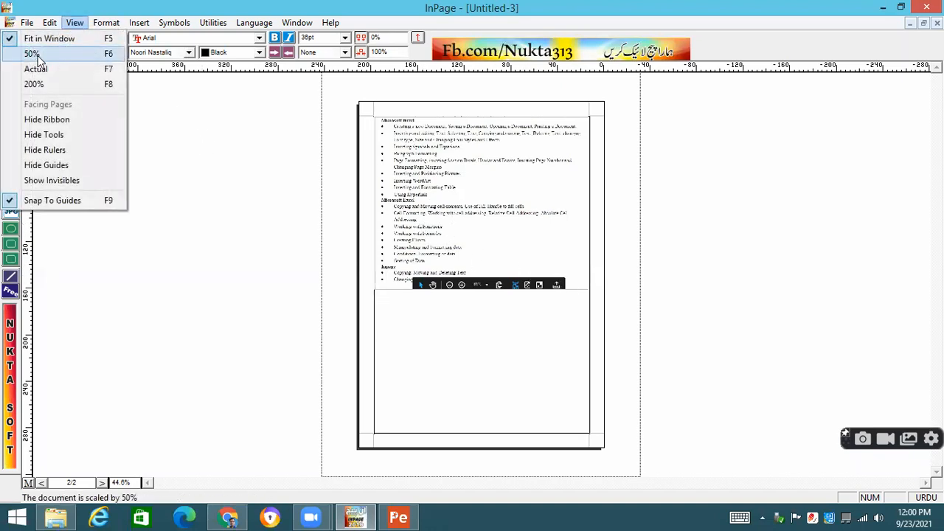
pyautogui.click(45, 84)
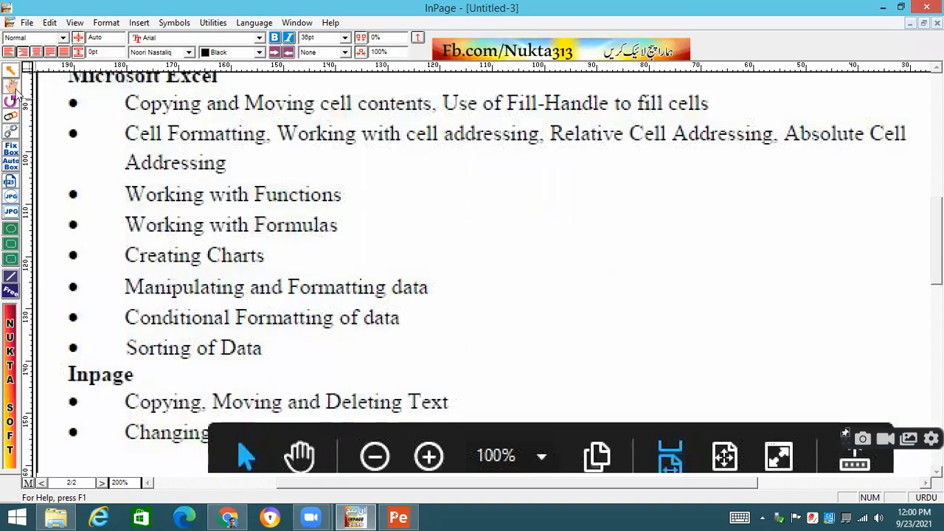
# - Create a new one-page A4 portrait document with right-to-left direction and an automatic text box
pyautogui.click(27, 22)
pyautogui.click(33, 39)
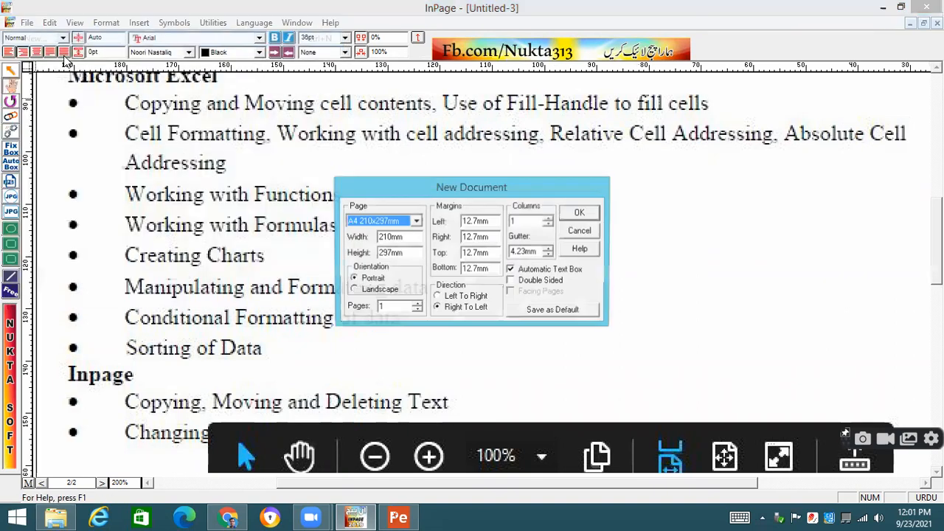
pyautogui.click(576, 214)
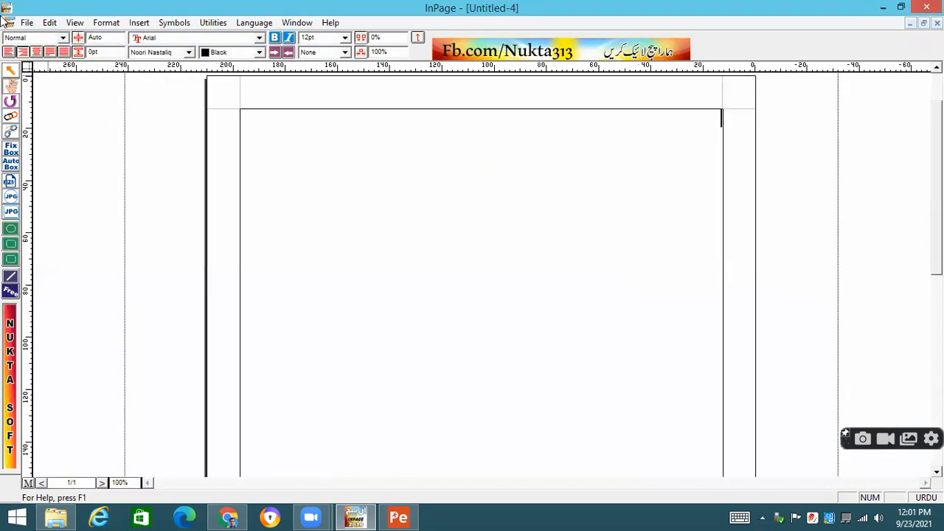
# - Insert the picture CS-Background.jpg from the Desktop folder into the blank page
pyautogui.click(134, 22)
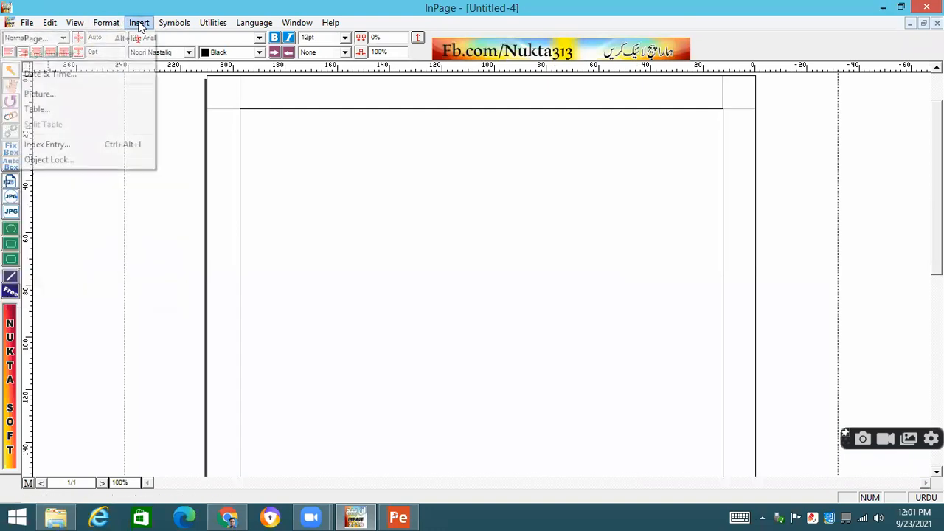
pyautogui.click(38, 95)
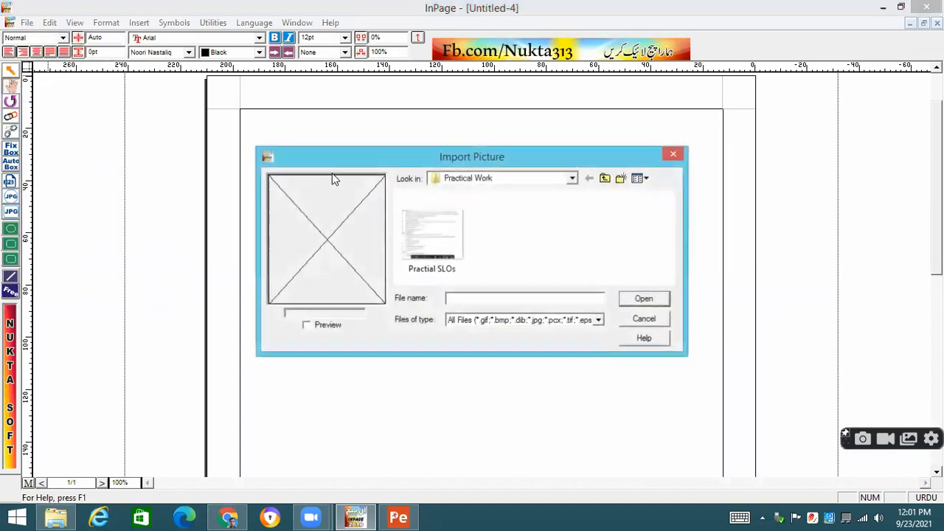
pyautogui.click(605, 179)
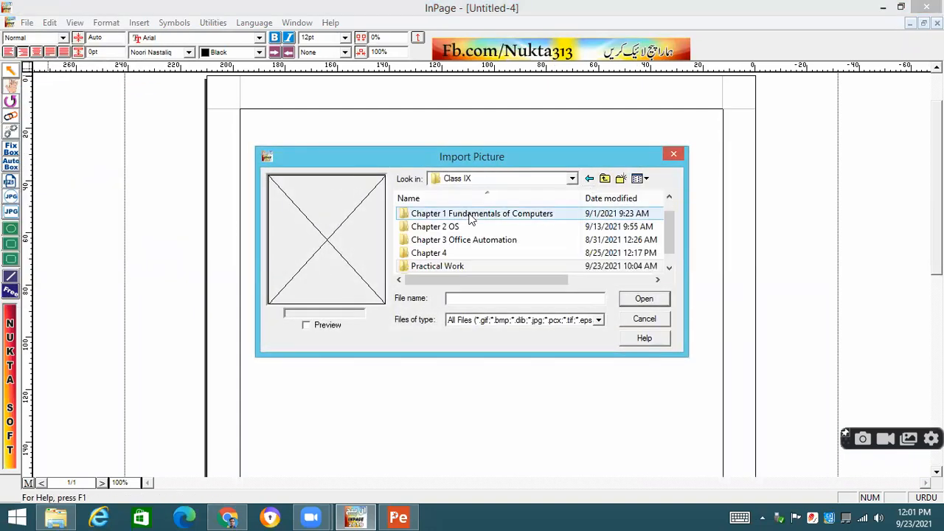
pyautogui.click(558, 182)
pyautogui.click(502, 197)
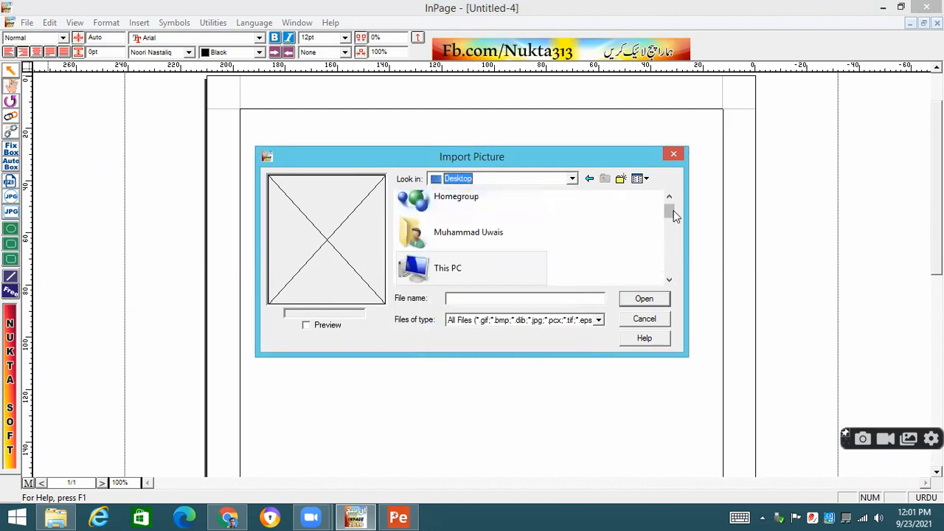
pyautogui.click(669, 255)
pyautogui.click(671, 259)
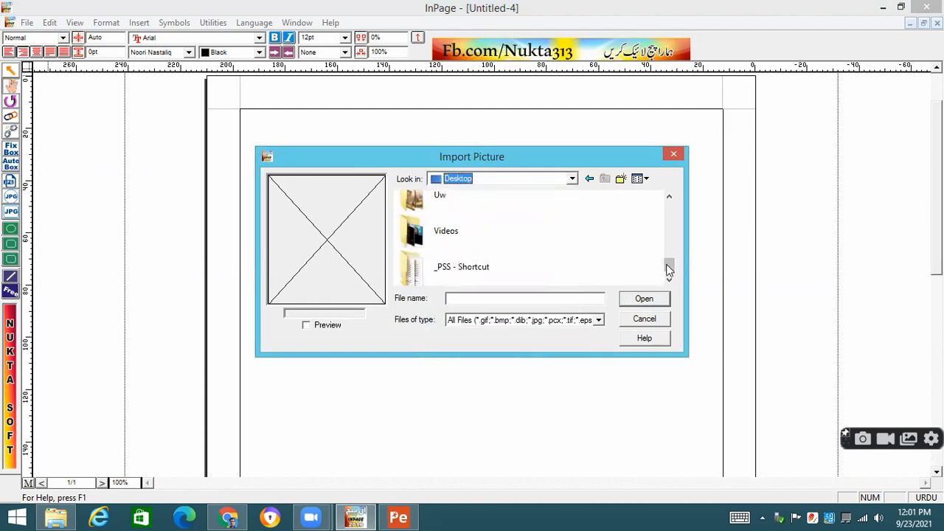
pyautogui.click(438, 241)
pyautogui.doubleClick(439, 242)
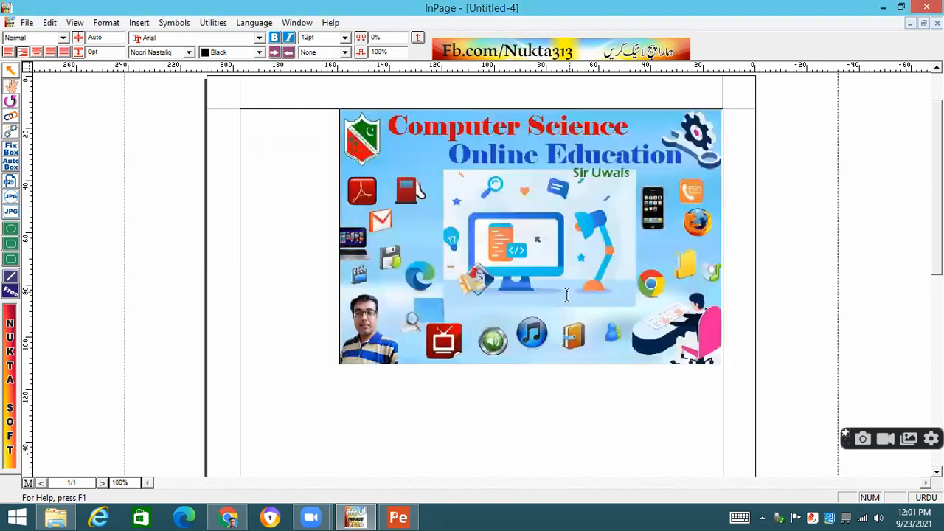
# - Shrink the inserted picture's frame to about 97 × 49 mm, and enlarge it again to about 148 × 97 mm
pyautogui.click(417, 199)
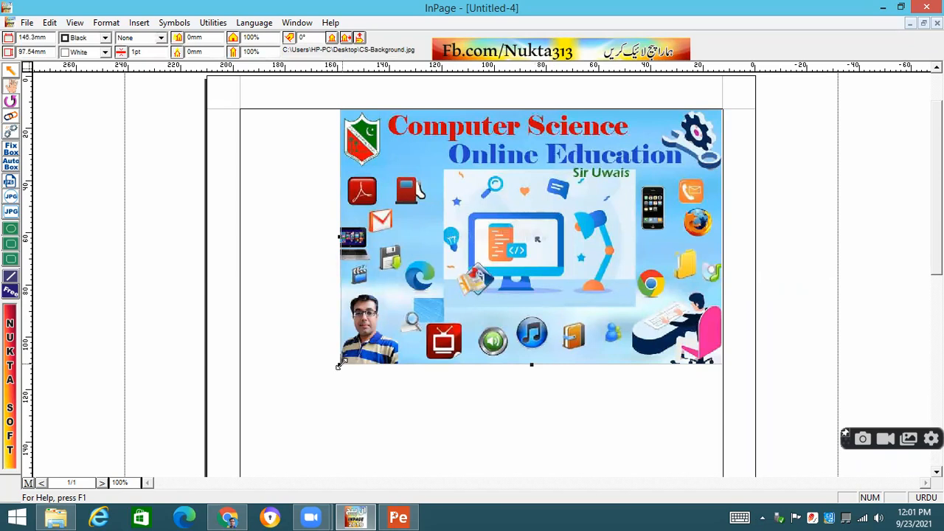
pyautogui.moveTo(447, 256); pyautogui.dragTo(469, 236)
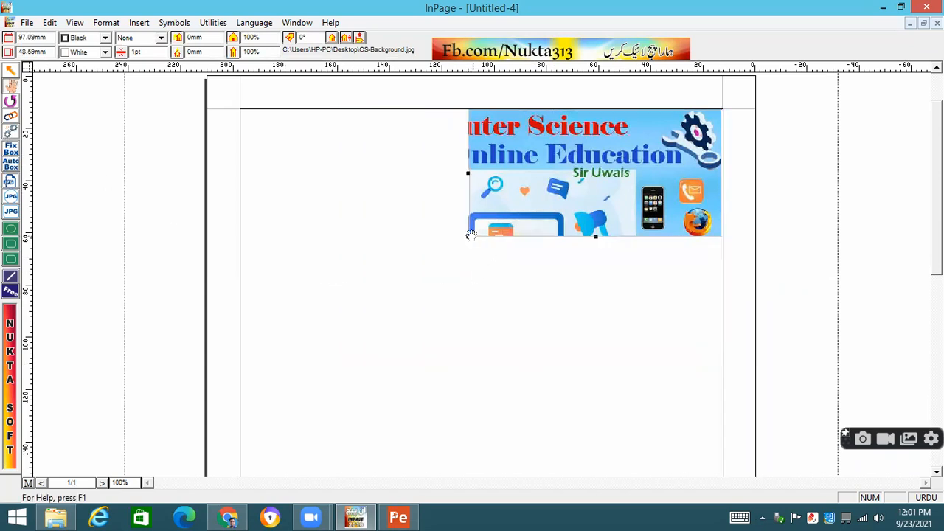
pyautogui.moveTo(466, 238); pyautogui.dragTo(335, 362)
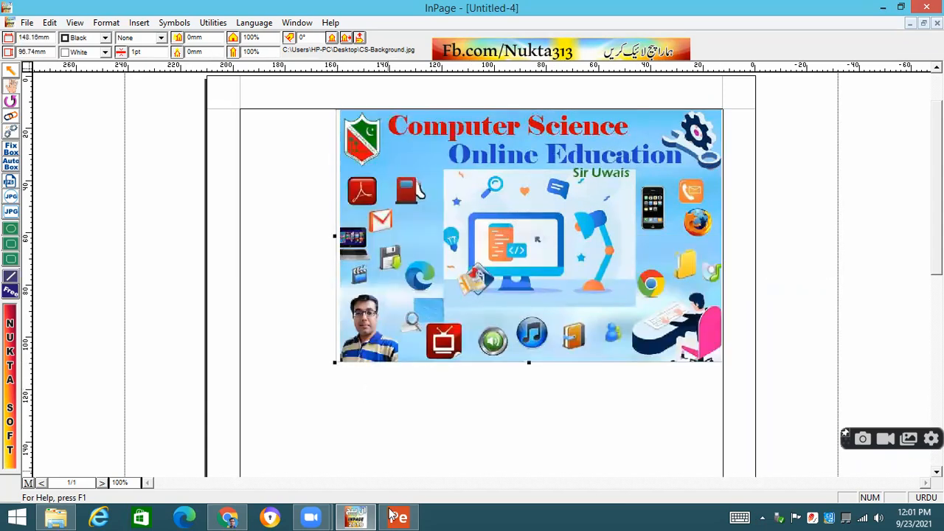
# - Switch to the Google Classroom material in Chrome and add an empty line after the View Menu entry, keeping the shapes line unbroken
pyautogui.moveTo(367, 516)
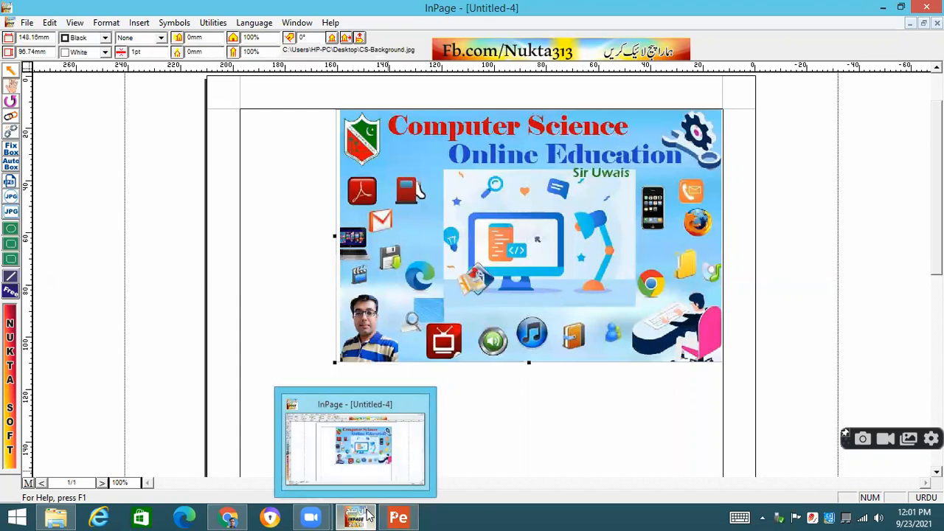
pyautogui.moveTo(231, 517)
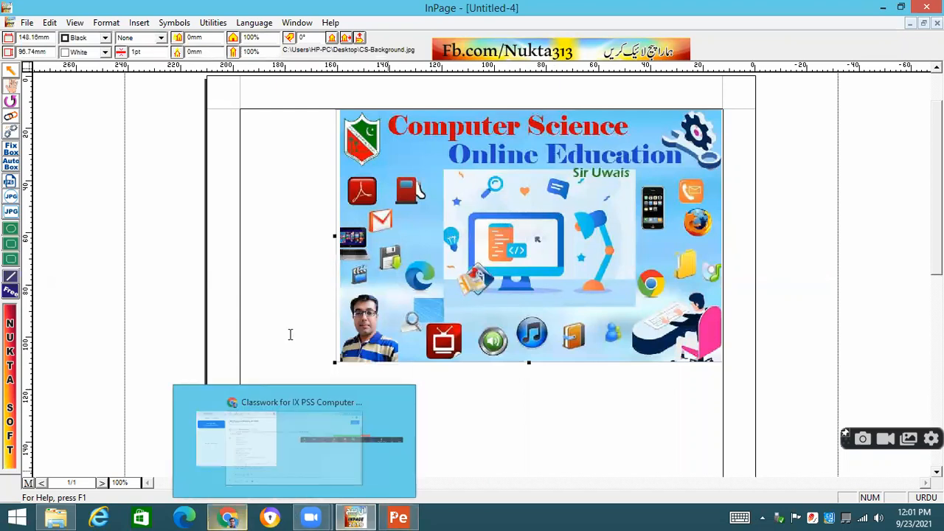
pyautogui.click(269, 399)
pyautogui.click(292, 365)
pyautogui.press('Return')
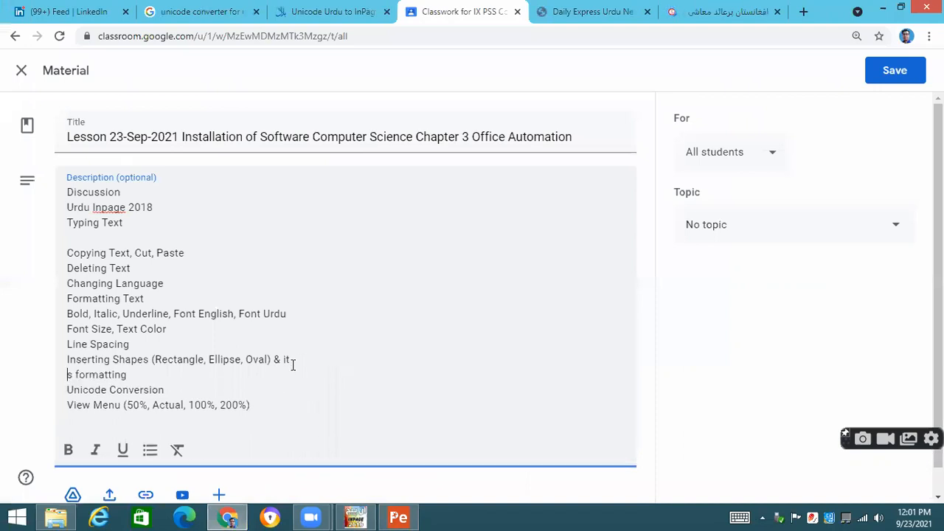
pyautogui.click(352, 387)
pyautogui.click(69, 375)
pyautogui.press('BackSpace')
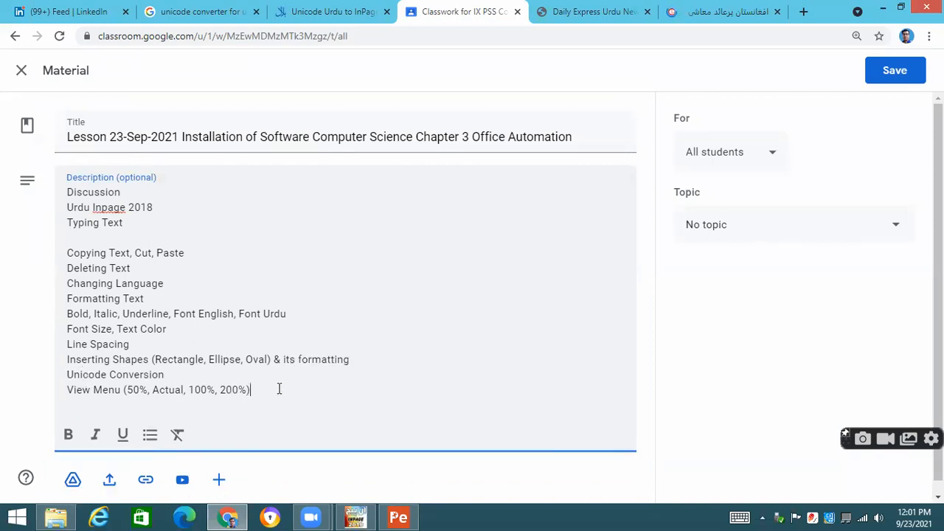
pyautogui.press('Return')
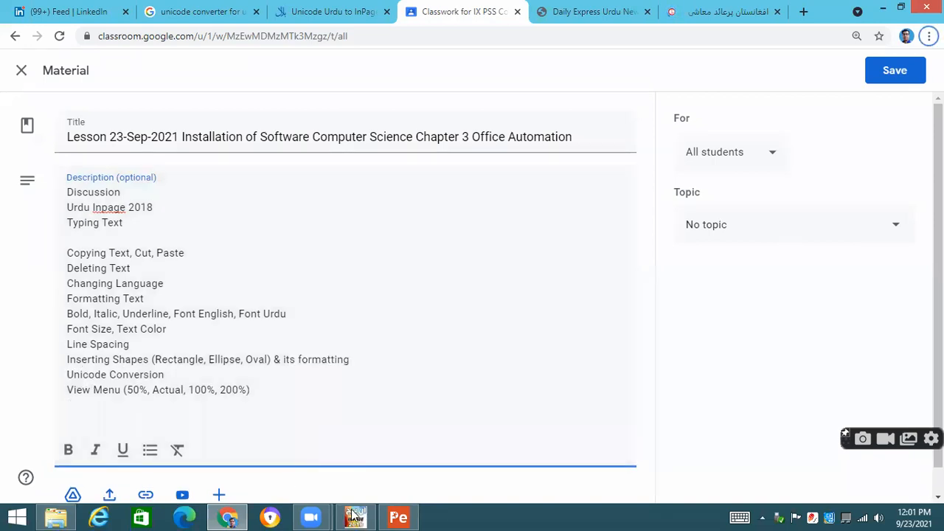
# - Switch back to InPage and insert one page into the document
pyautogui.hotkey('alt', 'Tab')
pyautogui.click(107, 22)
pyautogui.moveTo(137, 23)
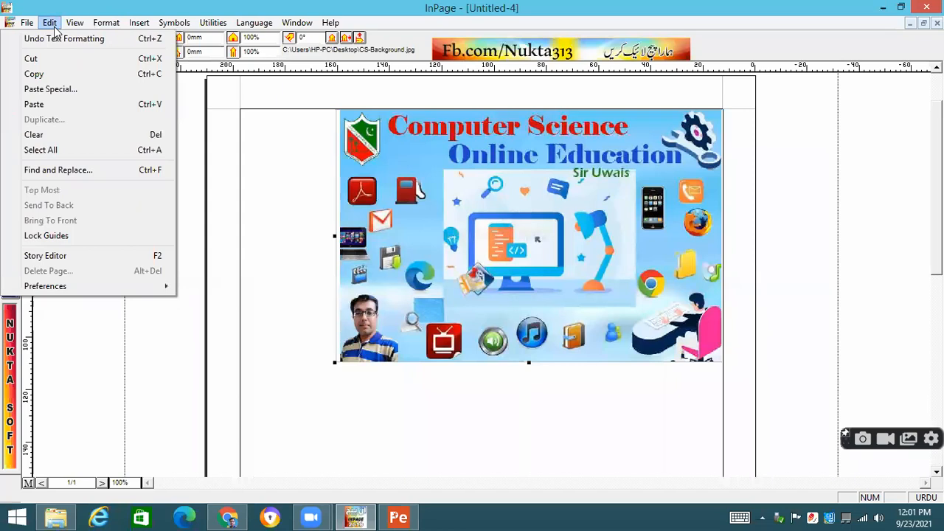
pyautogui.moveTo(101, 28)
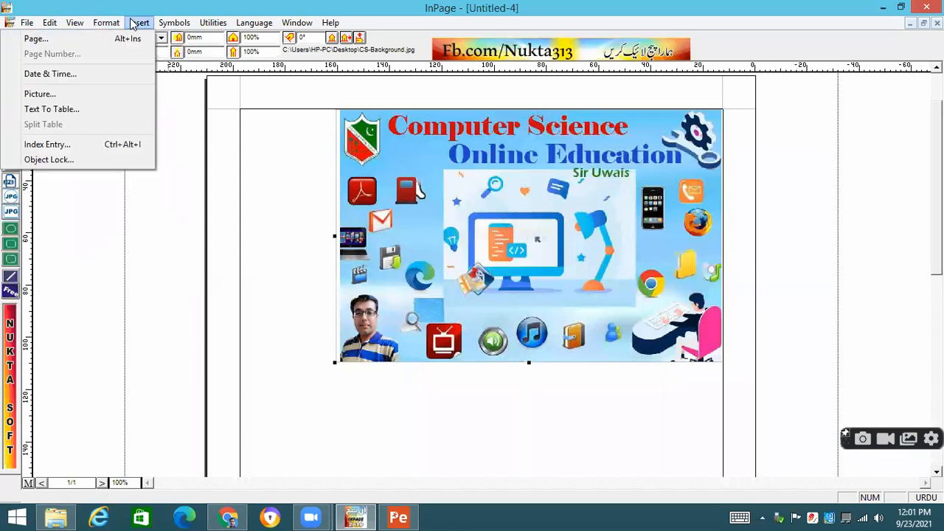
pyautogui.click(34, 37)
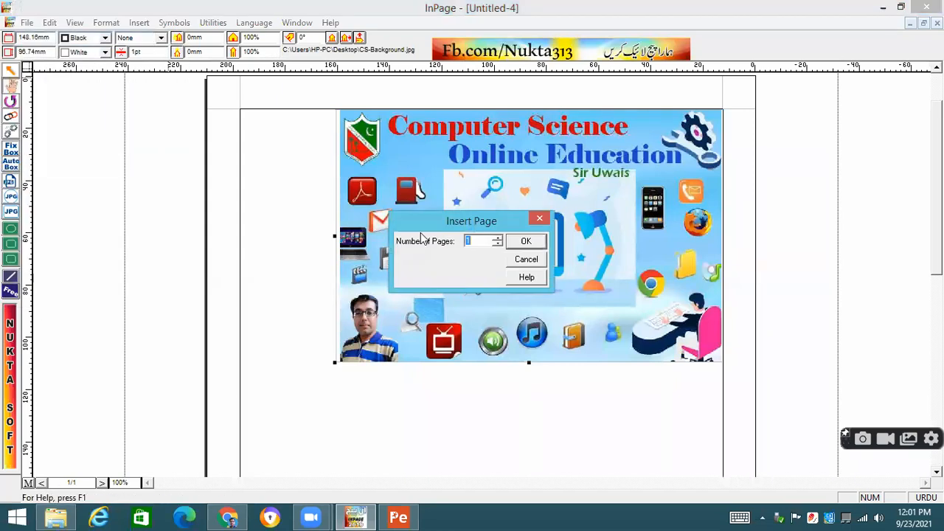
pyautogui.click(518, 243)
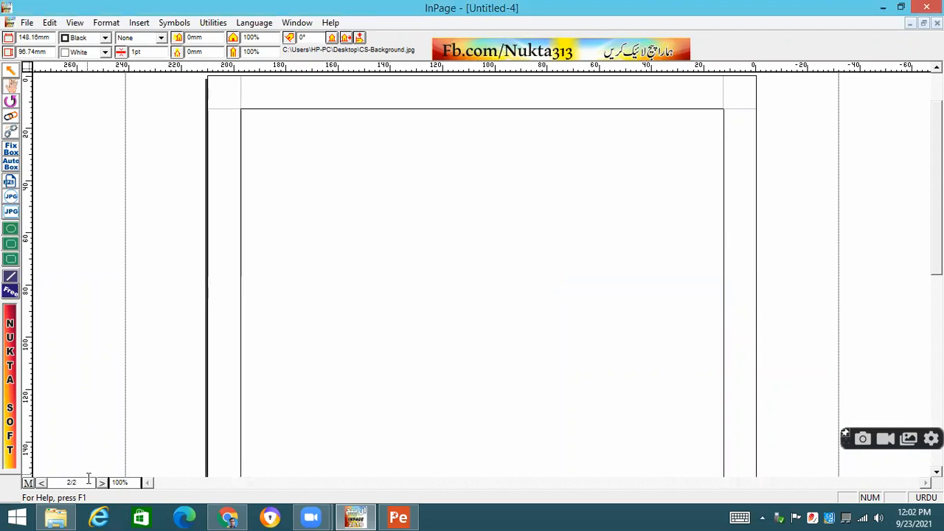
# - Insert one more page into the document and select the page number indicator
pyautogui.scroll(-5, 501, 354)
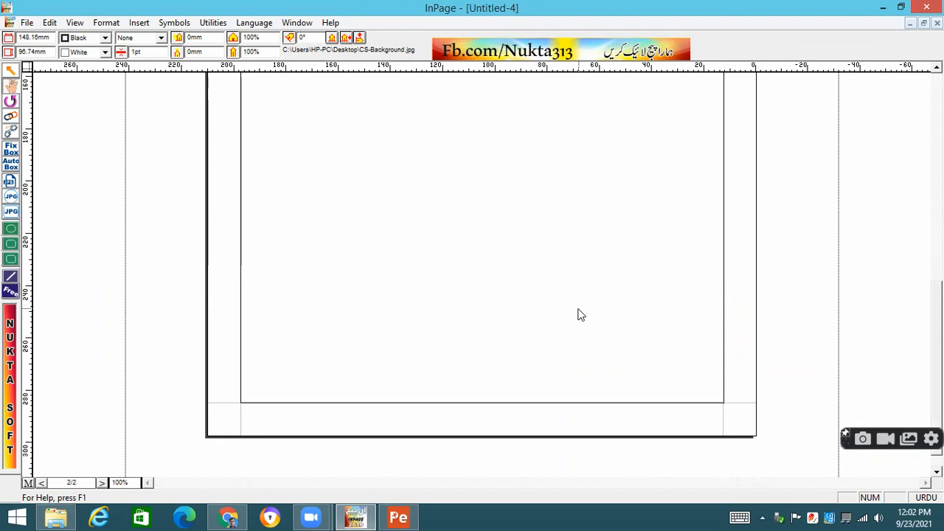
pyautogui.click(138, 22)
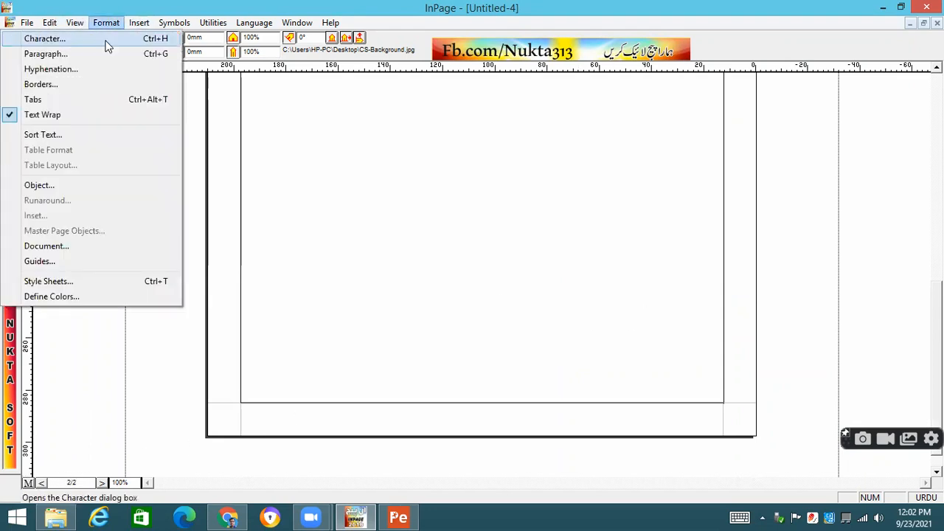
pyautogui.click(123, 35)
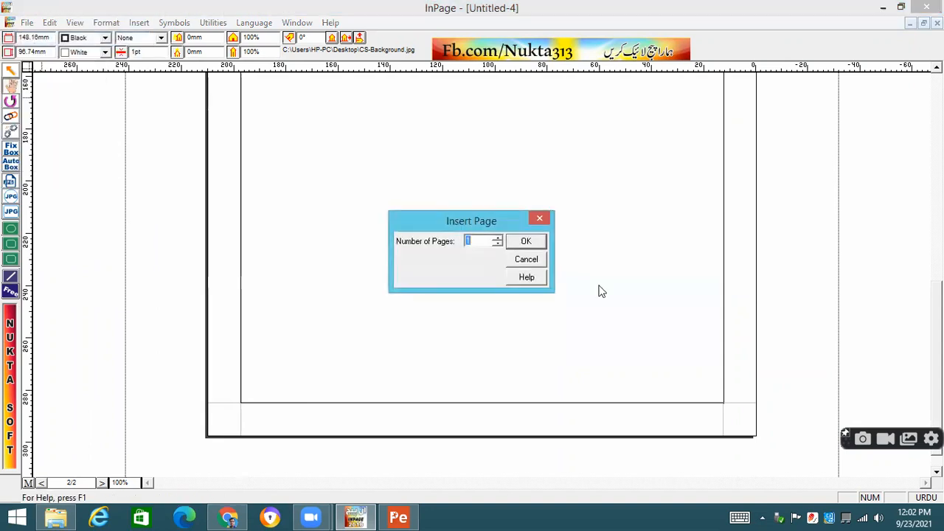
pyautogui.click(533, 244)
pyautogui.click(71, 482)
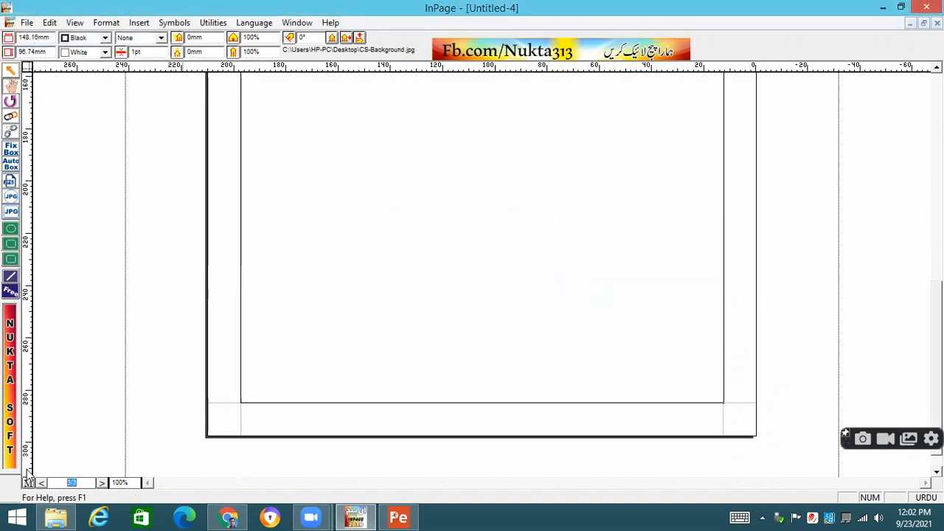
# - Insert 2 more pages into the document at once
pyautogui.click(139, 22)
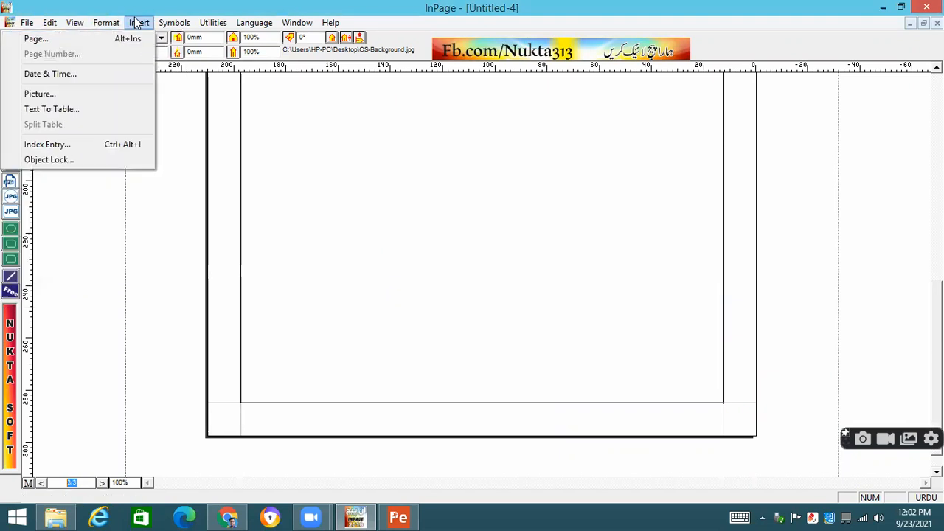
pyautogui.click(118, 37)
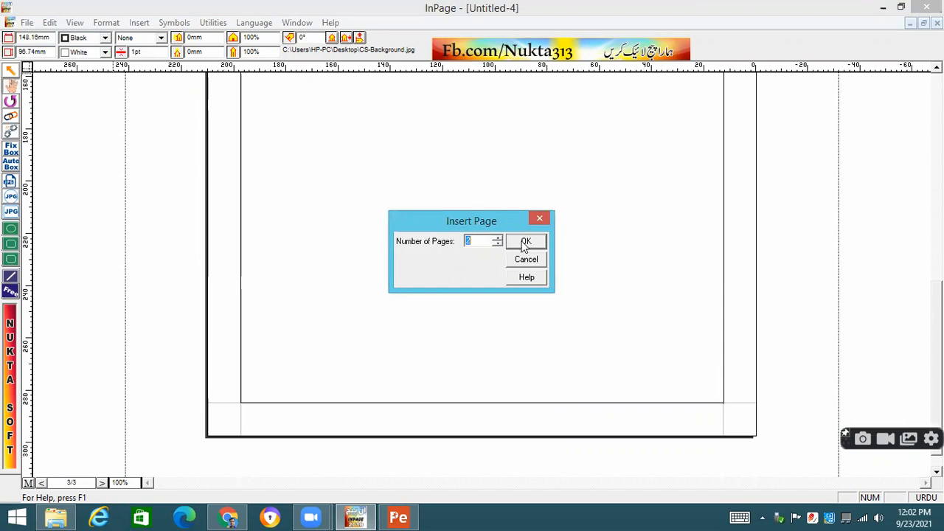
pyautogui.click(523, 246)
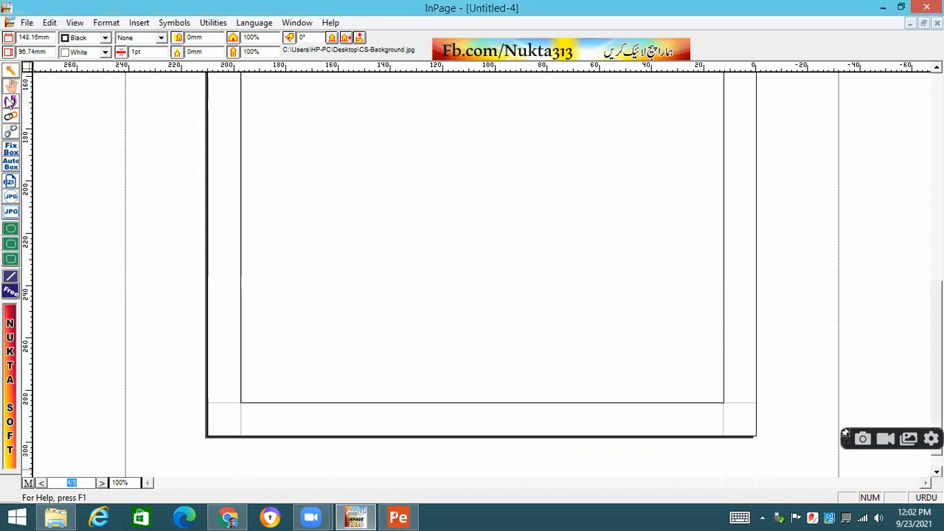
# - Try to insert the date and time on the current page
pyautogui.click(140, 22)
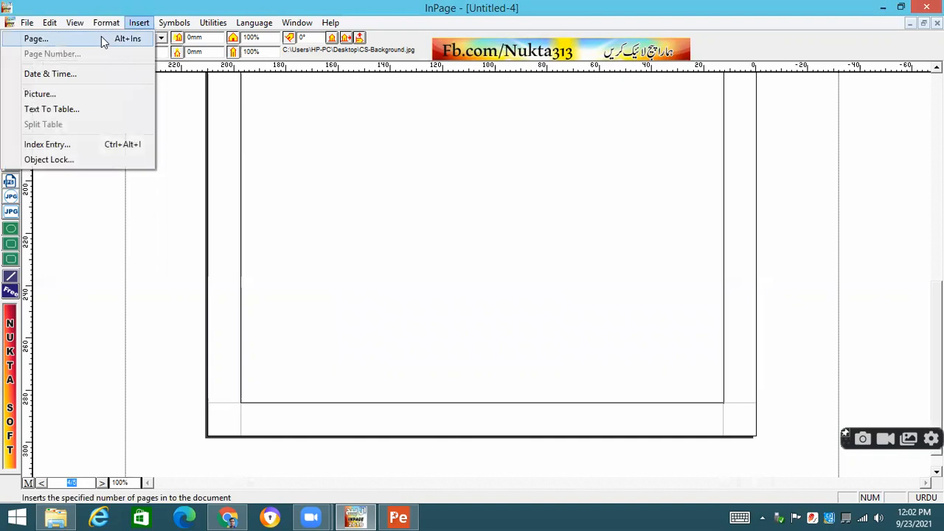
pyautogui.click(264, 148)
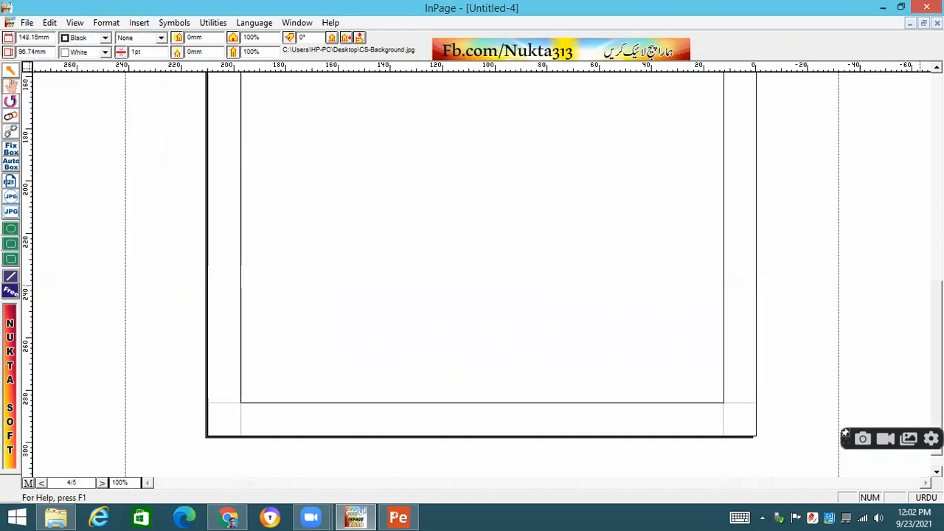
pyautogui.scroll(3, 479, 273)
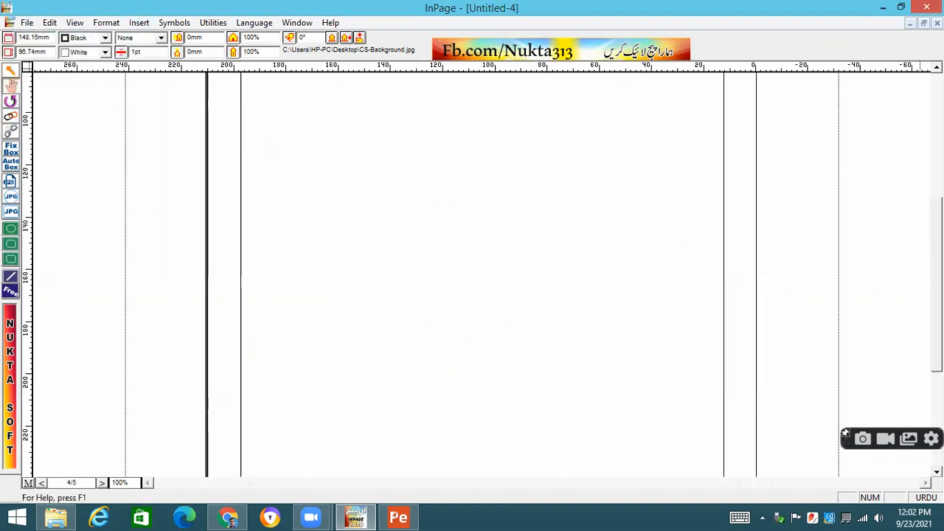
pyautogui.click(107, 23)
pyautogui.moveTo(137, 26)
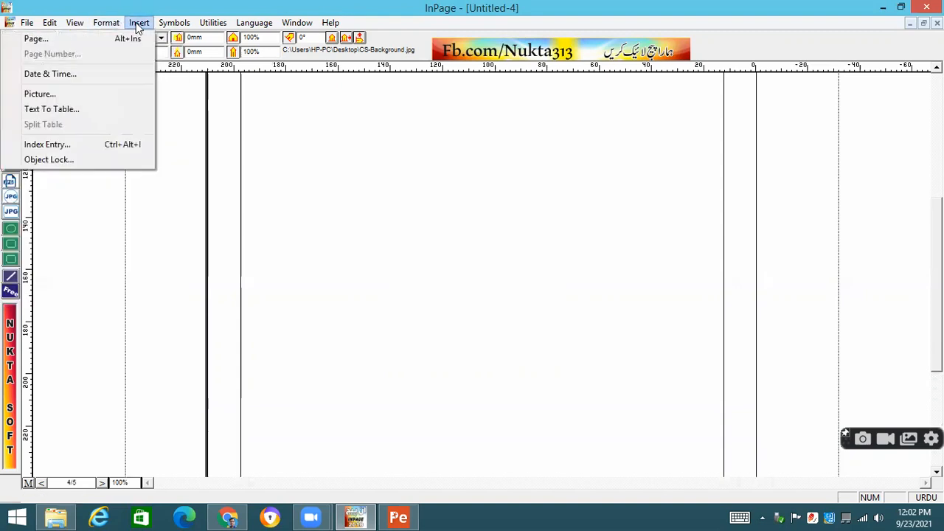
pyautogui.click(89, 74)
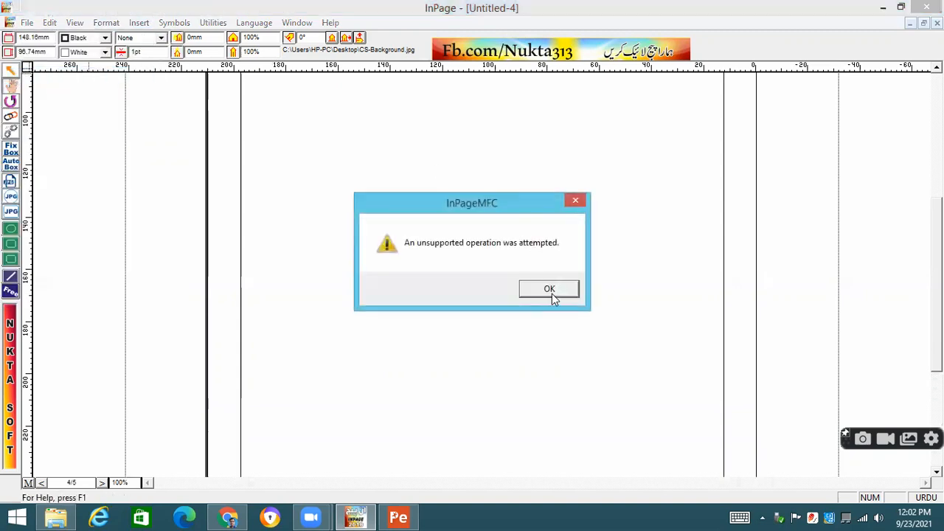
pyautogui.click(551, 294)
# - Try the Text To Table command on the current page
pyautogui.click(139, 23)
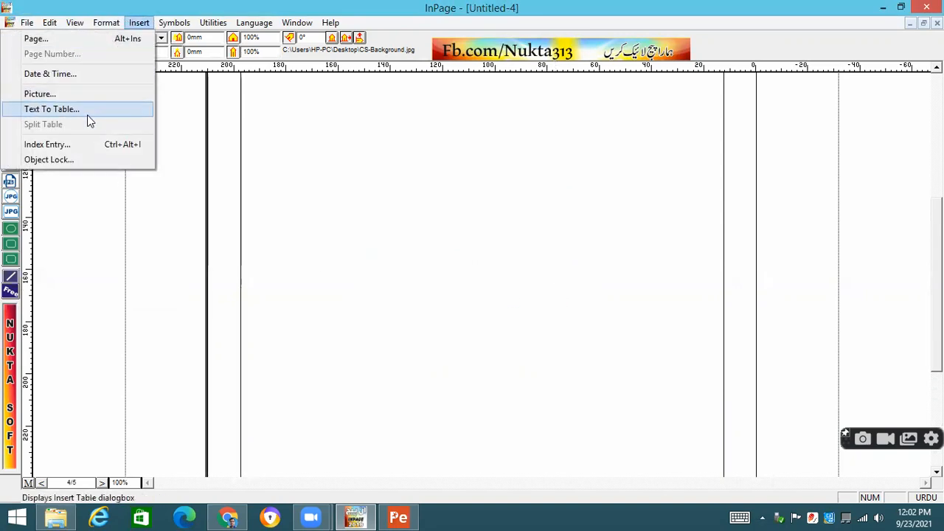
pyautogui.click(87, 111)
pyautogui.click(499, 244)
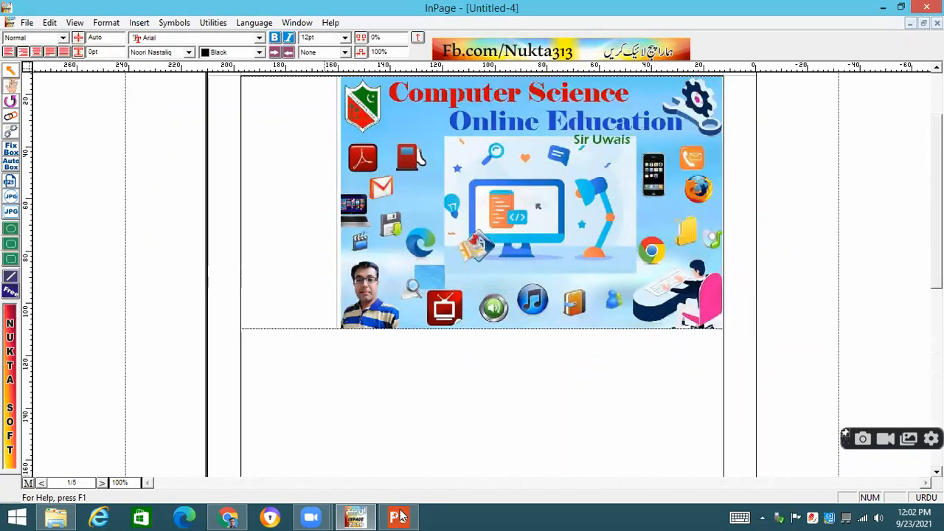
# - Switch to the Classroom material in Chrome and add the line "Insert Menu (Picture, Page)" below the View Menu line in the description
pyautogui.click(231, 516)
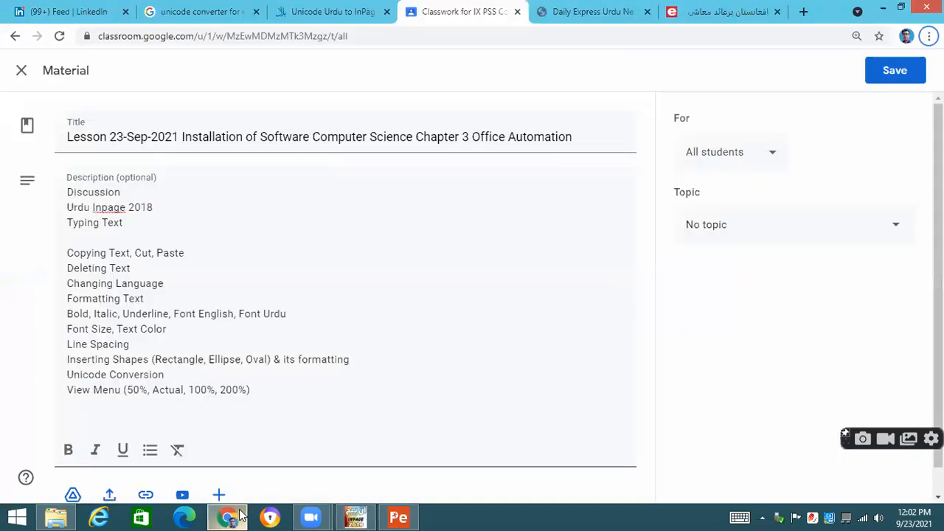
pyautogui.click(294, 391)
pyautogui.press('Return')
pyautogui.write('Insert')
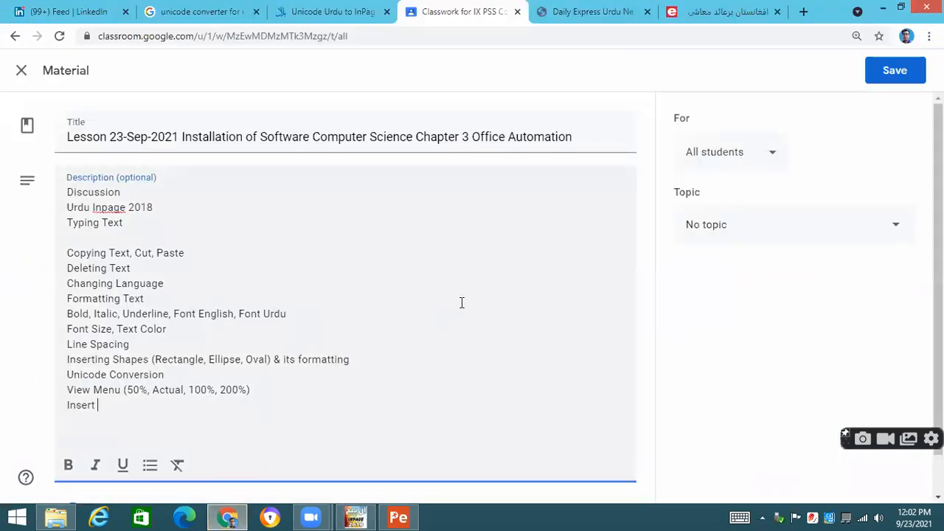
pyautogui.write(' Menue (Pitcure')
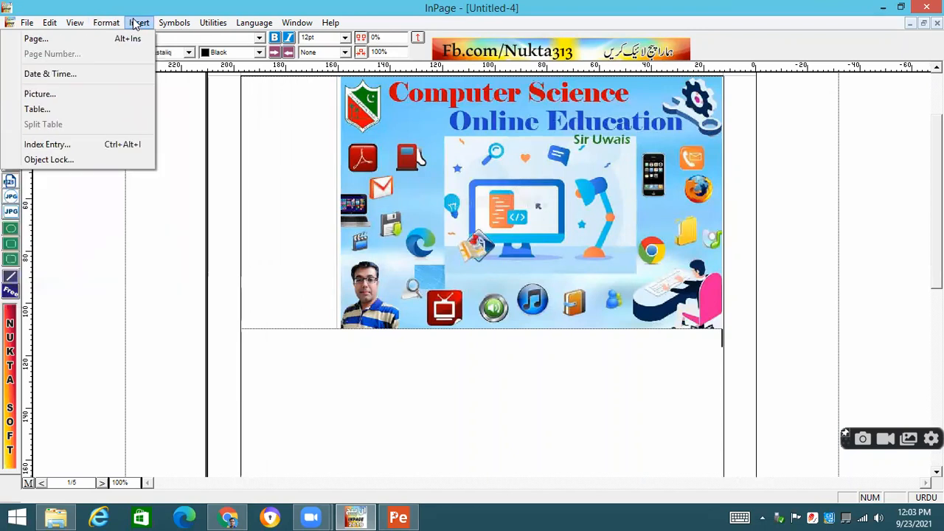
# - Switch to InPage and enter the Urdu sample text "دگد" beside the picture at 48pt font size
pyautogui.moveTo(169, 22)
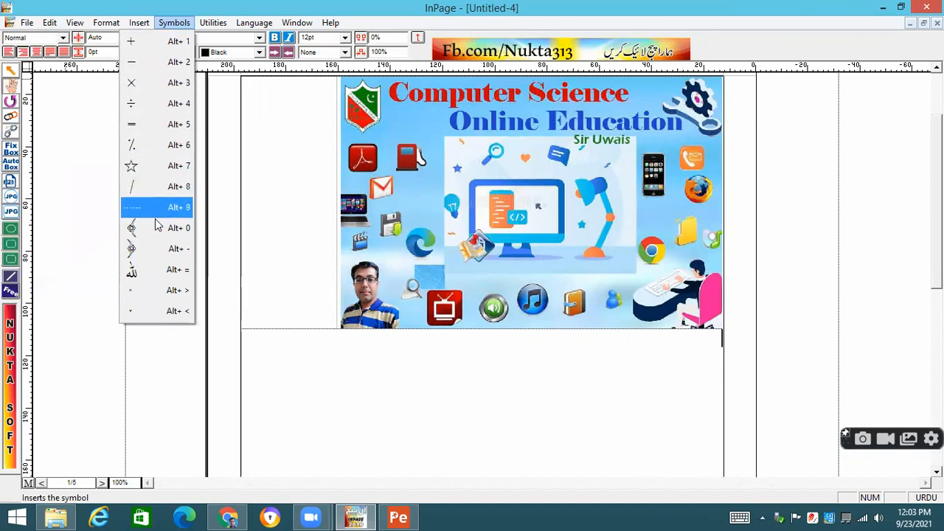
pyautogui.click(323, 263)
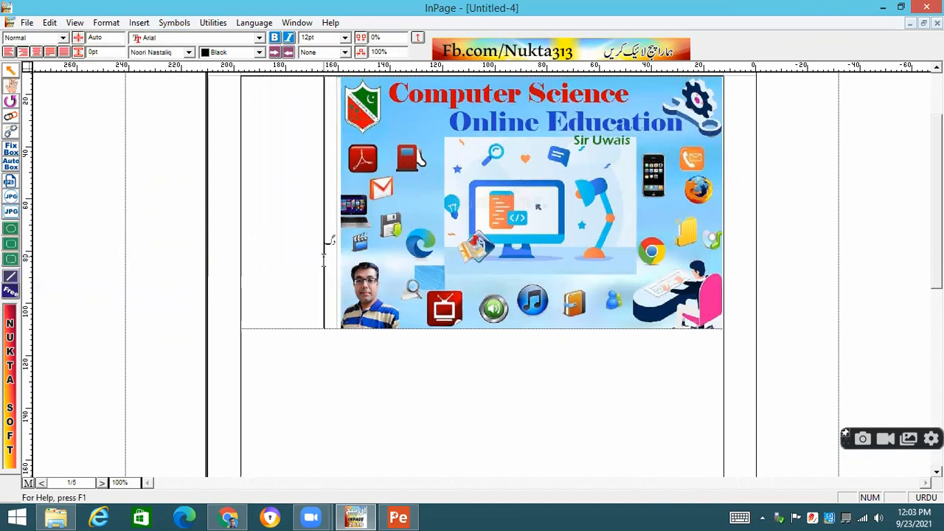
pyautogui.click(345, 39)
pyautogui.click(308, 114)
pyautogui.click(287, 255)
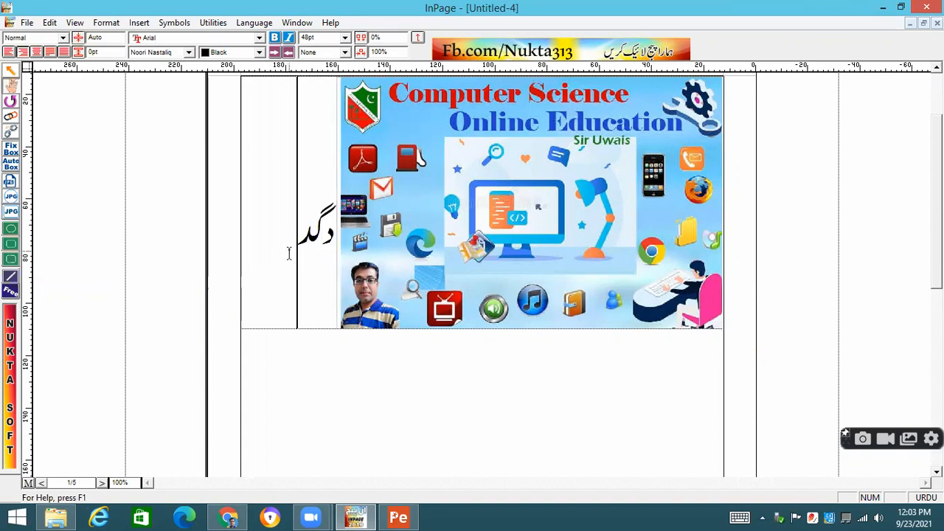
# - Insert the first ornate bracket symbol after the Urdu sample text
pyautogui.click(139, 23)
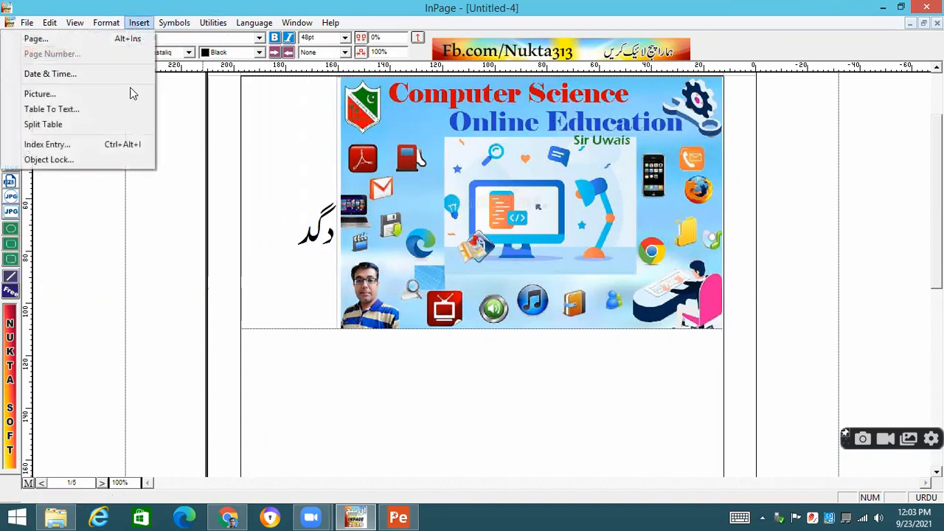
pyautogui.click(139, 23)
pyautogui.click(175, 23)
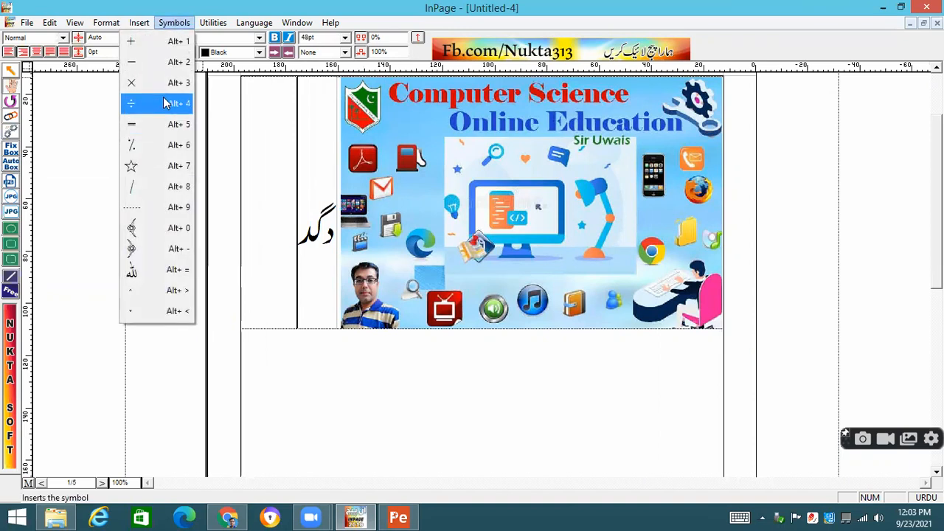
pyautogui.click(149, 227)
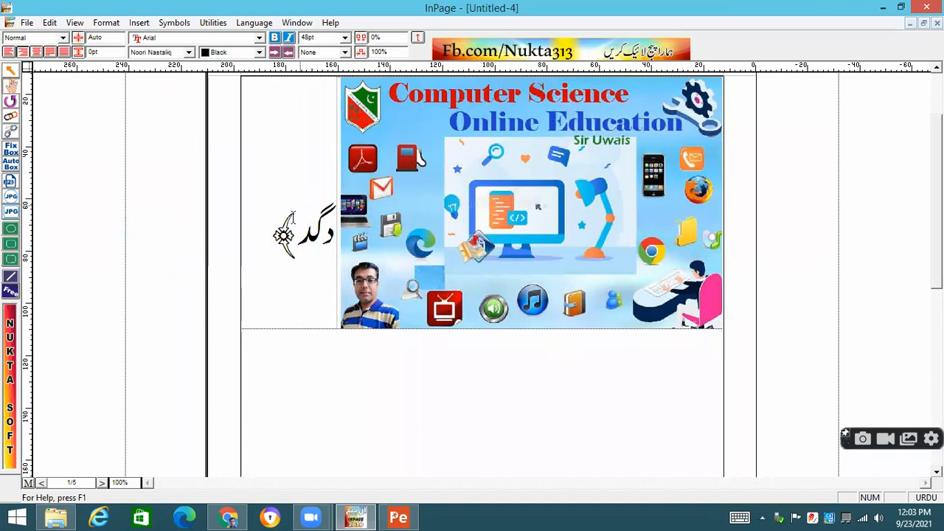
# - Tile all open document windows so the four documents show side by side
pyautogui.click(187, 24)
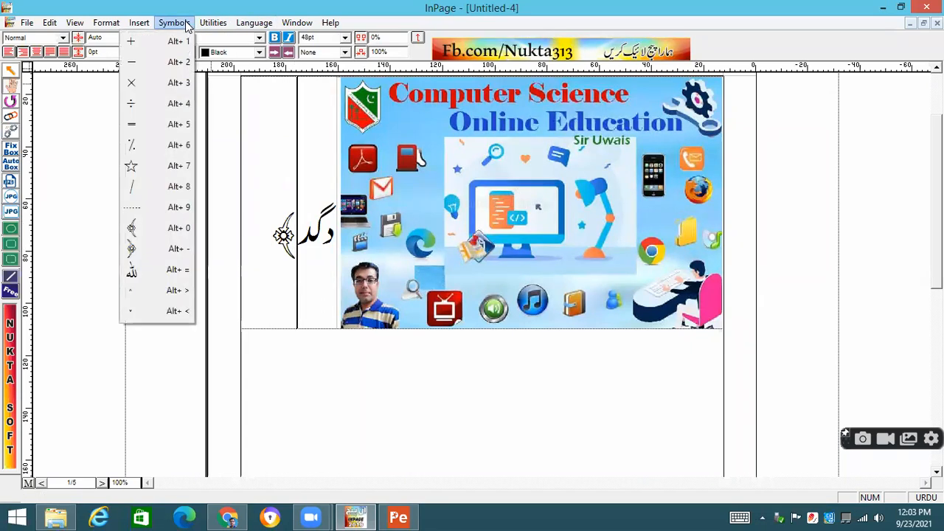
pyautogui.moveTo(215, 26)
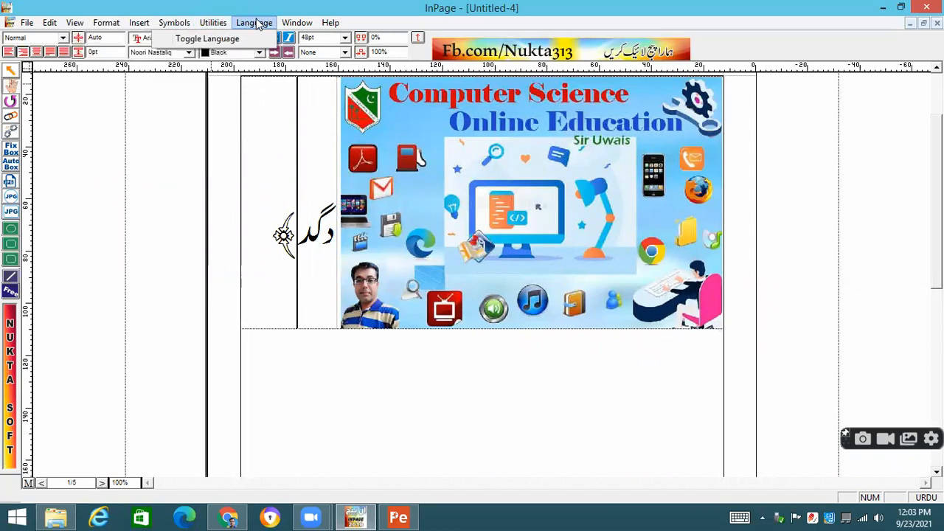
pyautogui.moveTo(292, 23)
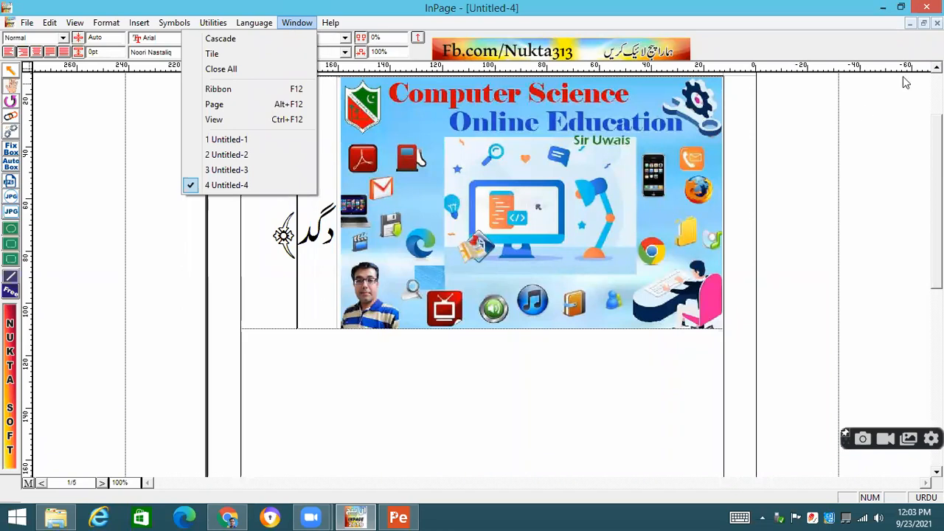
pyautogui.click(298, 22)
pyautogui.click(301, 24)
pyautogui.click(289, 23)
pyautogui.click(298, 23)
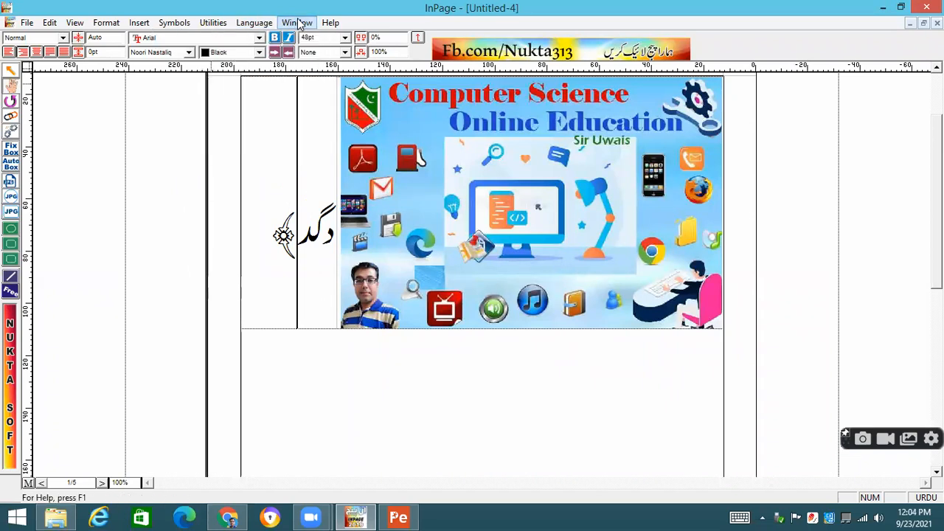
pyautogui.click(295, 24)
pyautogui.click(267, 57)
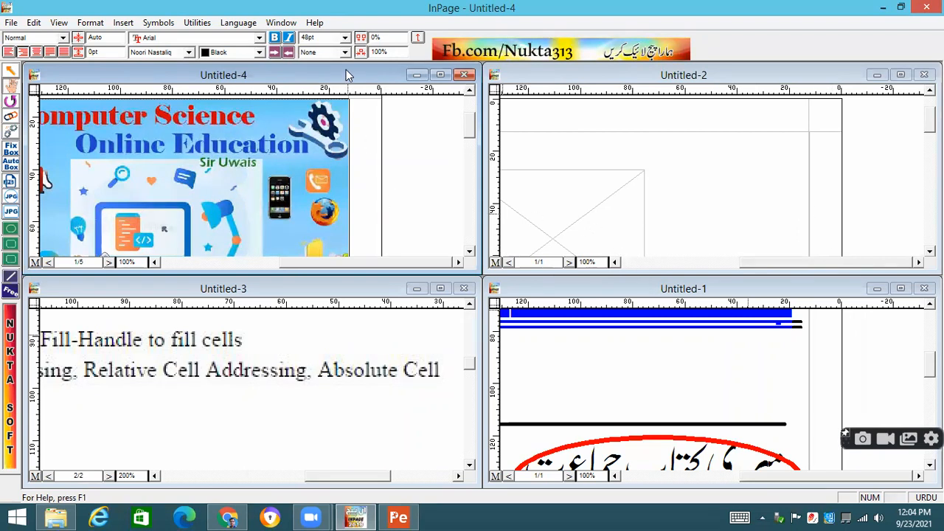
# - Activate the tiled document windows in turn, ending on Untitled-4
pyautogui.click(562, 77)
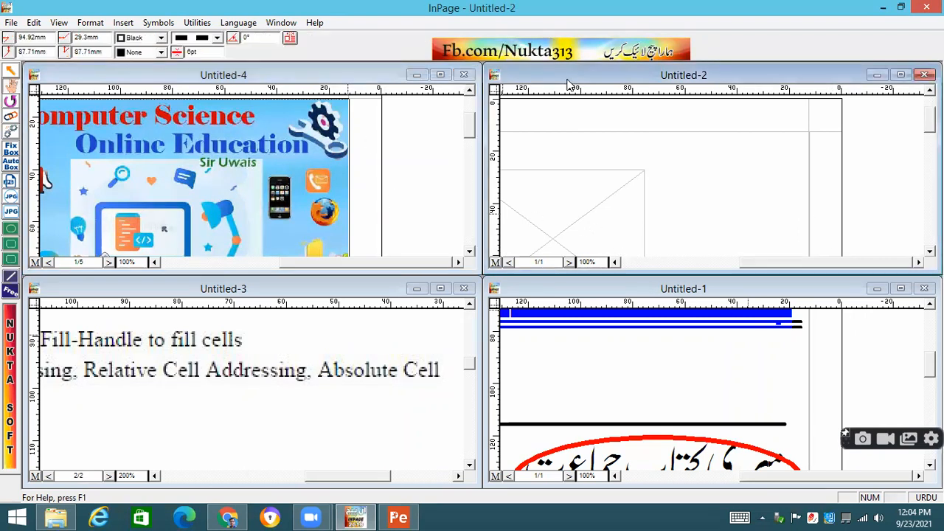
pyautogui.click(684, 297)
pyautogui.click(627, 110)
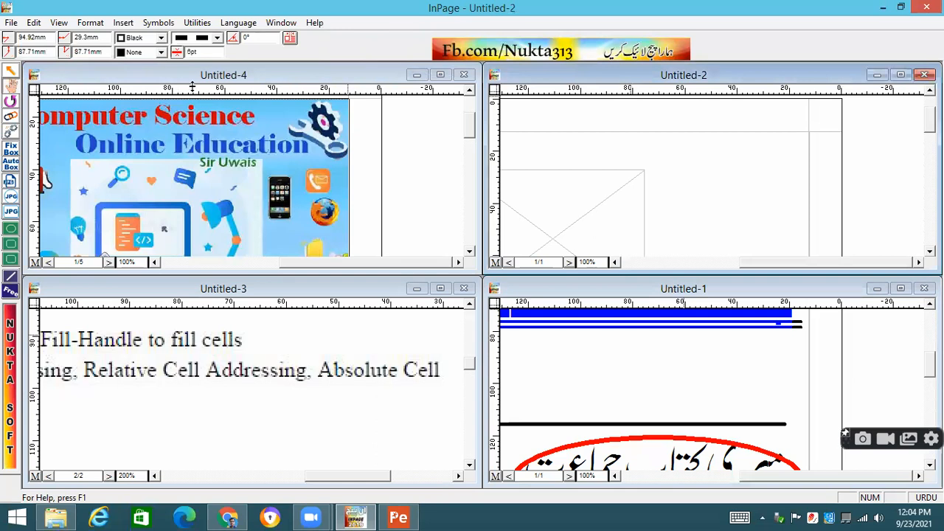
pyautogui.click(253, 297)
pyautogui.click(251, 85)
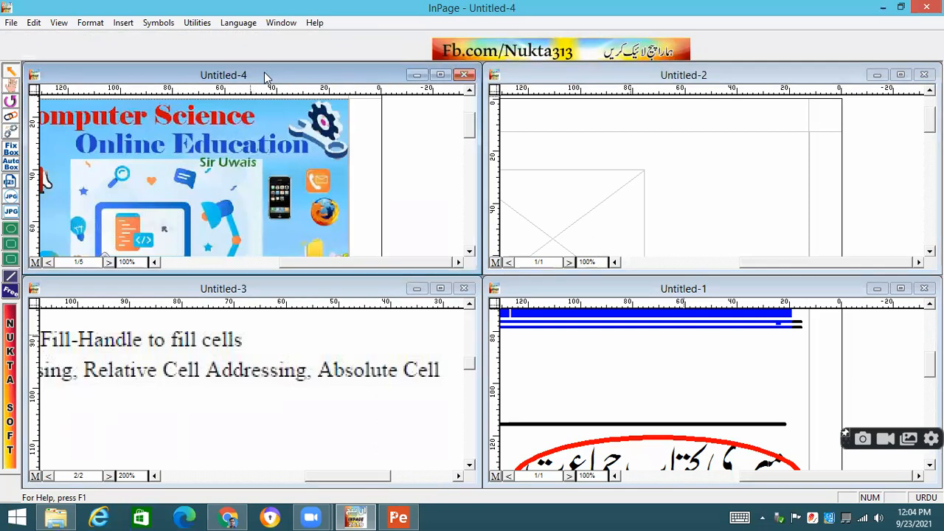
# - Save the Untitled-4 document to the Desktop as an InPage file named "CS Bg"
pyautogui.click(11, 22)
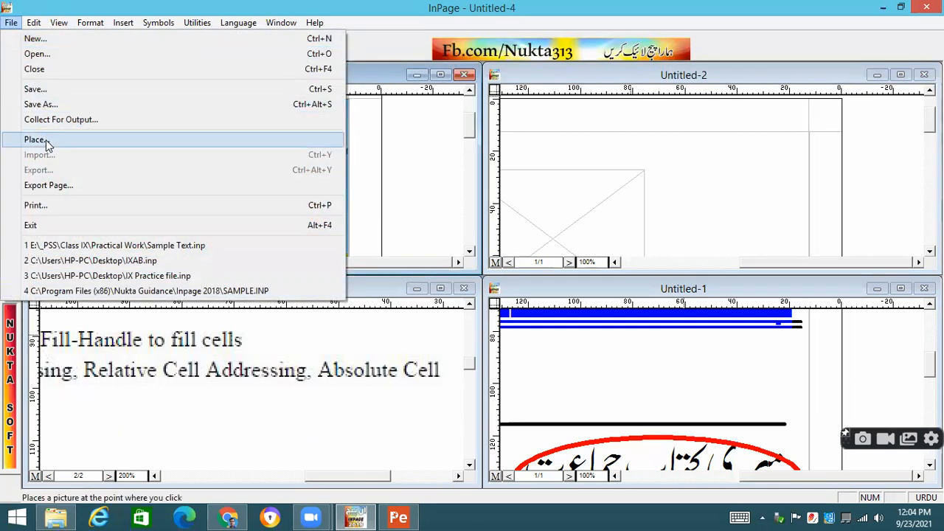
pyautogui.click(40, 104)
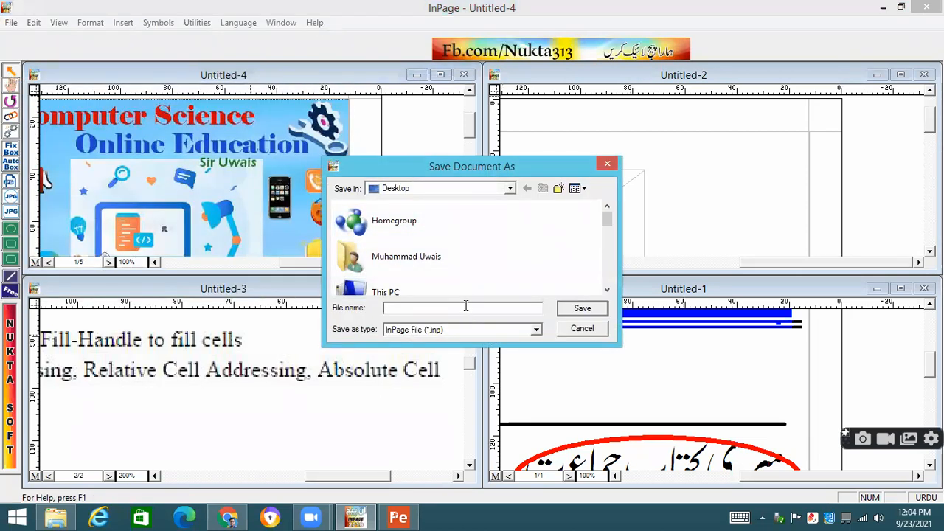
pyautogui.write('CS Bg')
pyautogui.click(582, 309)
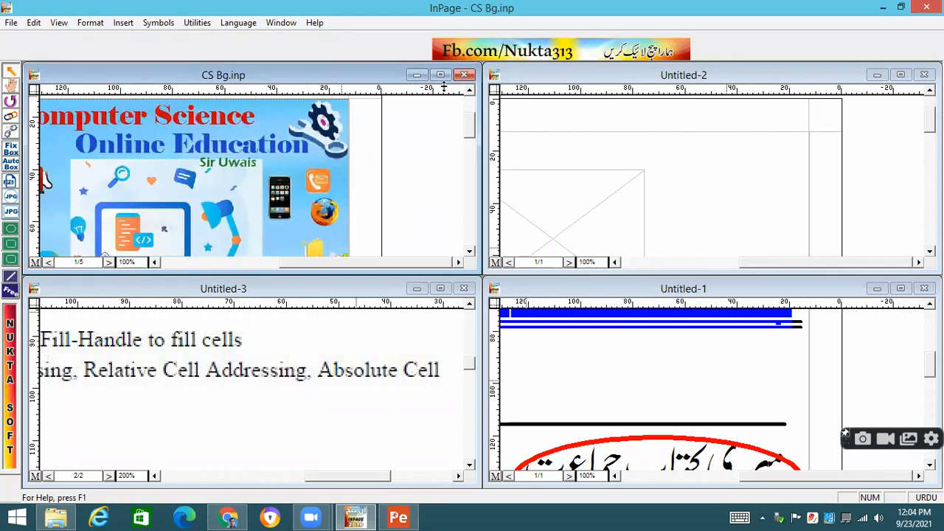
# - Cascade the open document windows and tile them again
pyautogui.moveTo(404, 515)
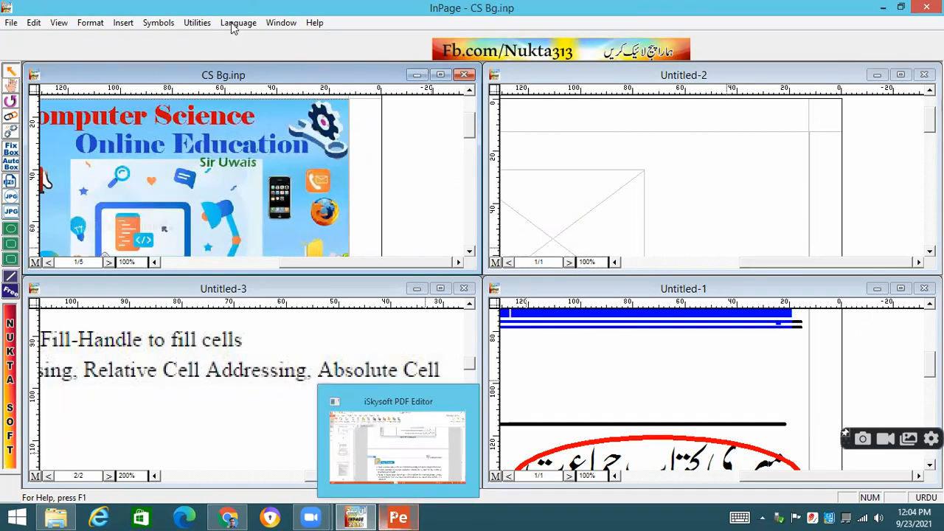
pyautogui.click(274, 25)
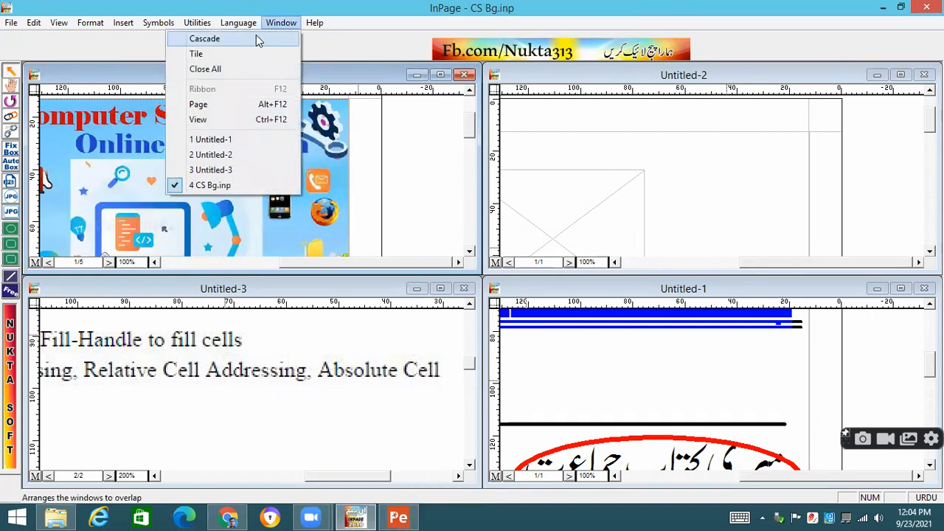
pyautogui.click(256, 37)
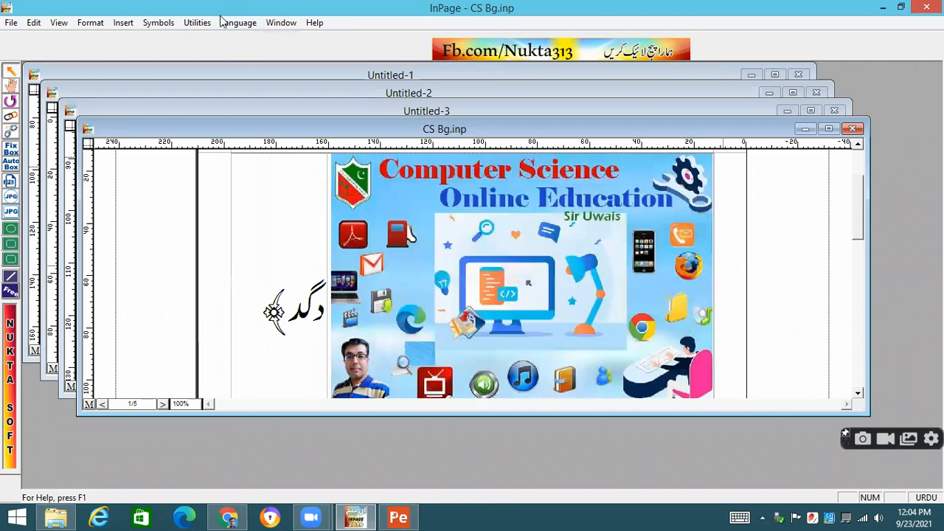
pyautogui.click(280, 22)
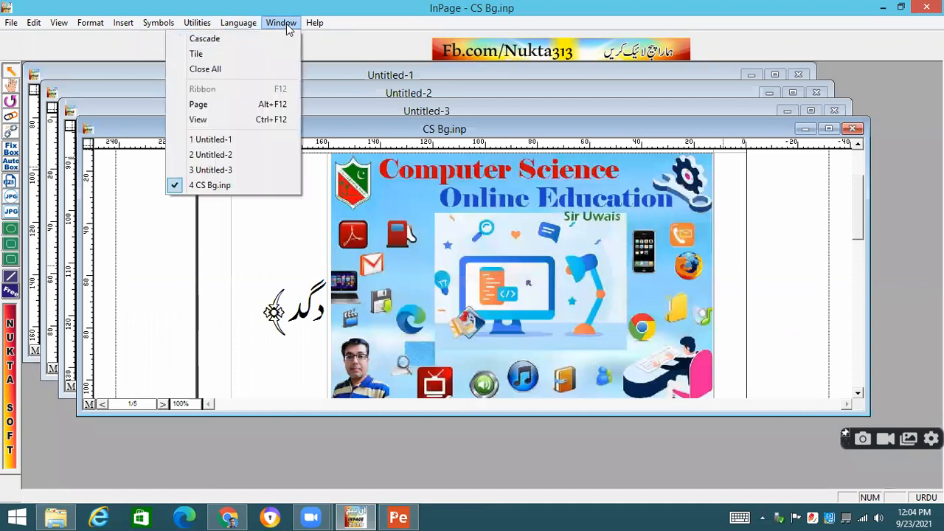
pyautogui.click(246, 51)
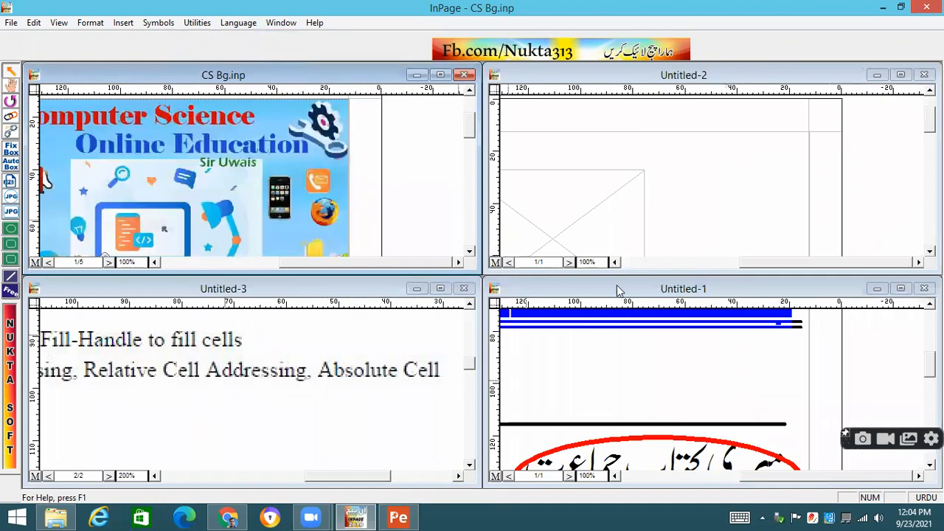
# - Look over other parts of the Untitled-2 and Untitled-1 documents in their tiled windows
pyautogui.moveTo(752, 263); pyautogui.dragTo(649, 264)
pyautogui.moveTo(929, 120); pyautogui.dragTo(929, 180)
pyautogui.moveTo(930, 364); pyautogui.dragTo(930, 405)
pyautogui.scroll(-3, 877, 413)
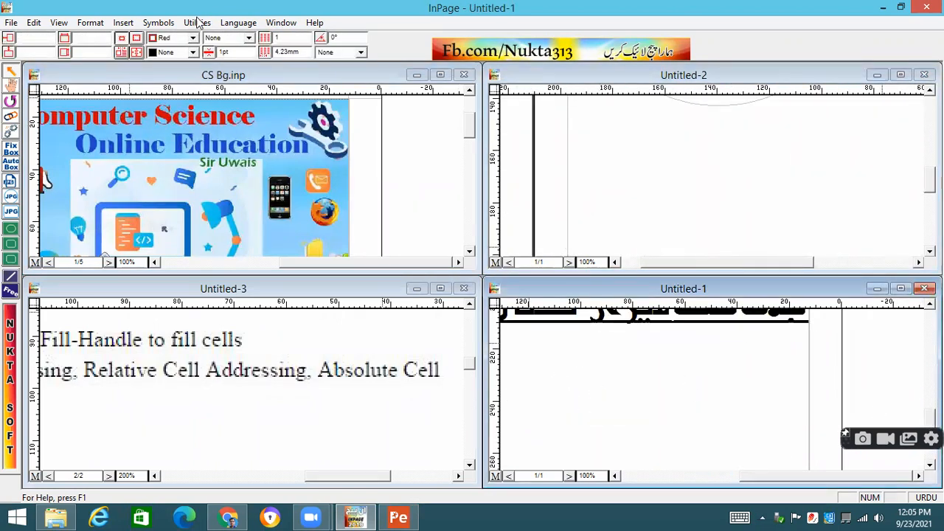
# - Switch to Chrome and add the line "Window Menu (Cascade, Tile)" below the Insert Menu line in the material description
pyautogui.click(282, 23)
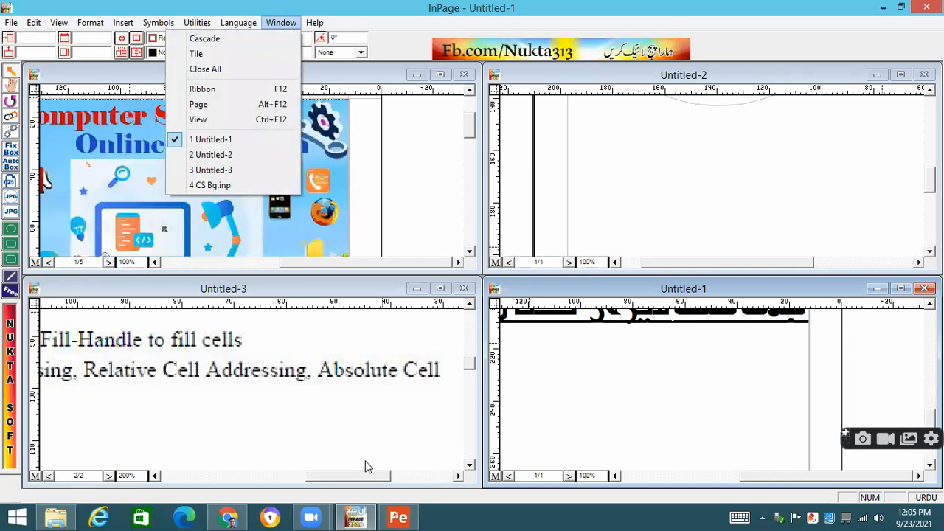
pyautogui.click(230, 517)
pyautogui.click(221, 407)
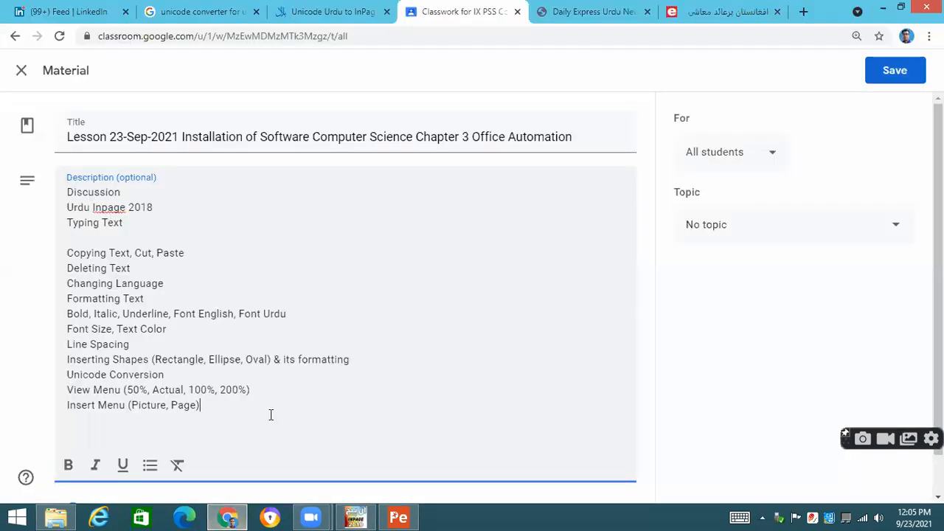
pyautogui.press('Return')
pyautogui.write('Window')
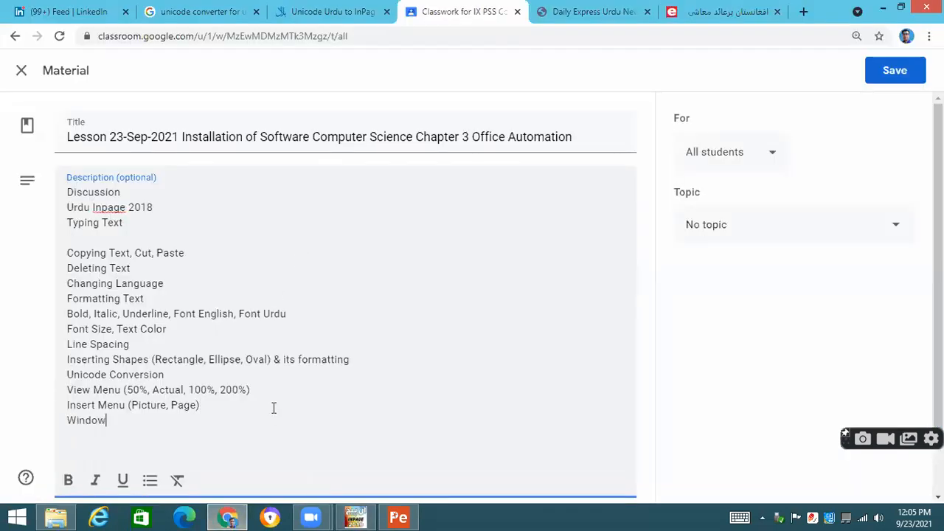
pyautogui.write(' (')
pyautogui.write('Case')
pyautogui.write('ade, ')
pyautogui.write('Ti')
pyautogui.write('le')
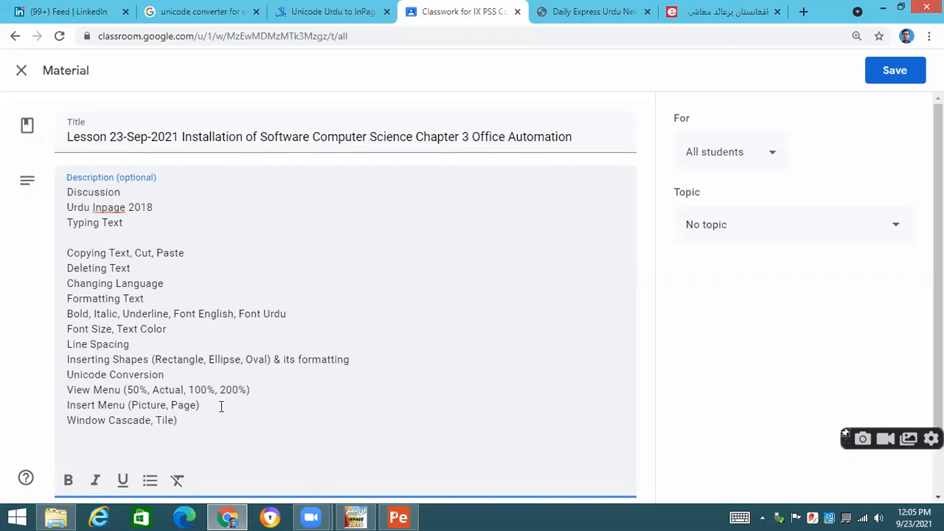
pyautogui.click(109, 419)
pyautogui.write('Menu (')
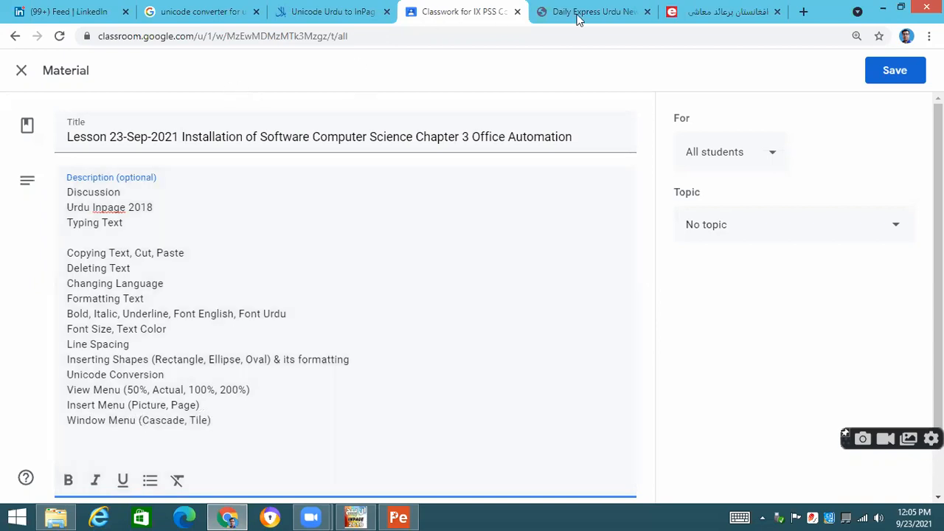
pyautogui.click(332, 11)
pyautogui.click(218, 9)
pyautogui.click(461, 11)
pyautogui.click(324, 11)
pyautogui.click(399, 516)
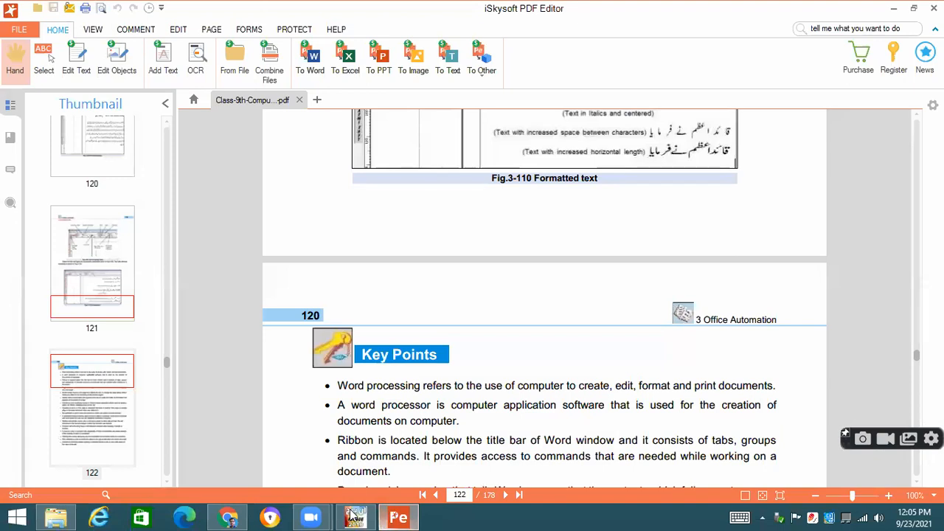
pyautogui.click(353, 516)
pyautogui.click(227, 516)
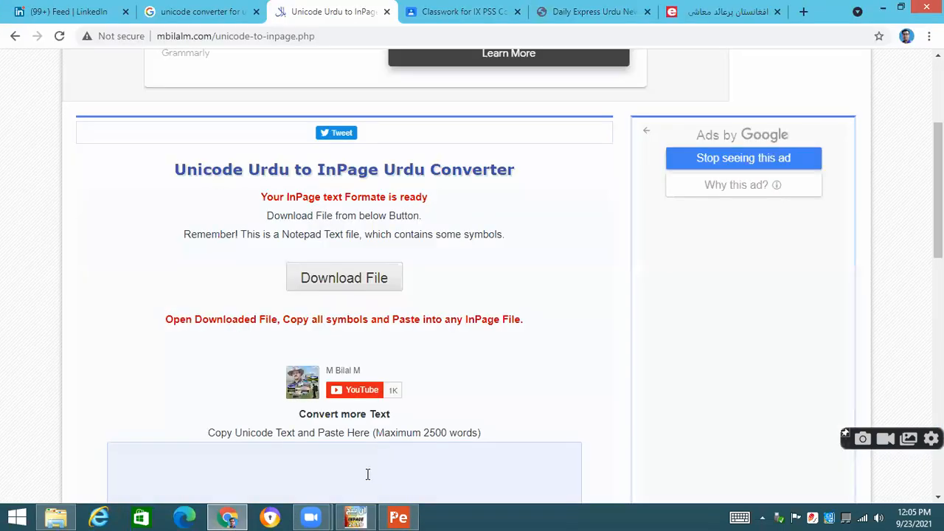
# - Switch to InPage and toggle the typing language to English
pyautogui.hotkey('alt', 'Tab')
pyautogui.click(243, 23)
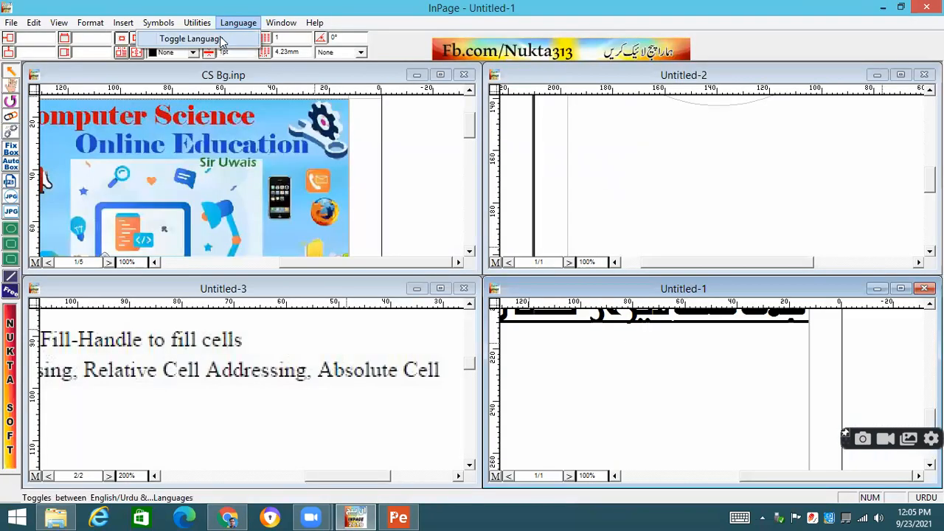
pyautogui.click(221, 41)
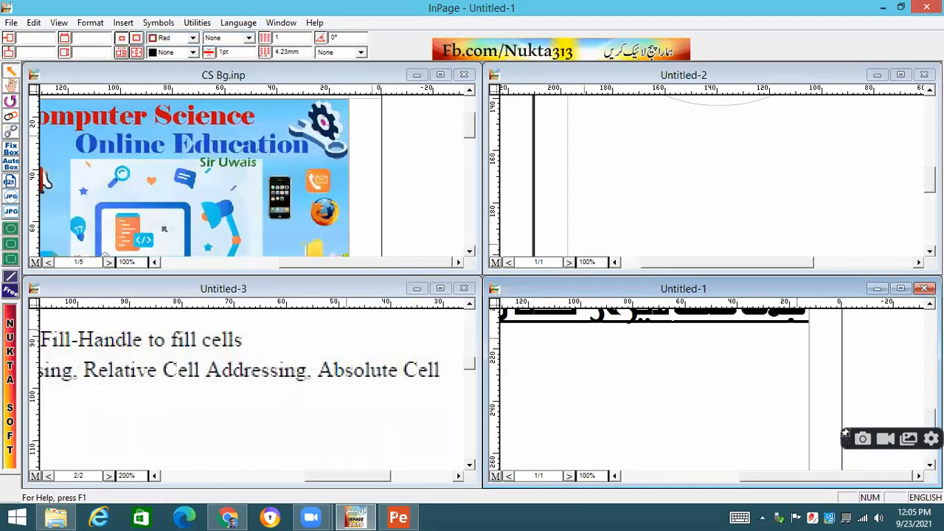
# - Toggle the typing language to Urdu
pyautogui.click(238, 23)
pyautogui.click(233, 39)
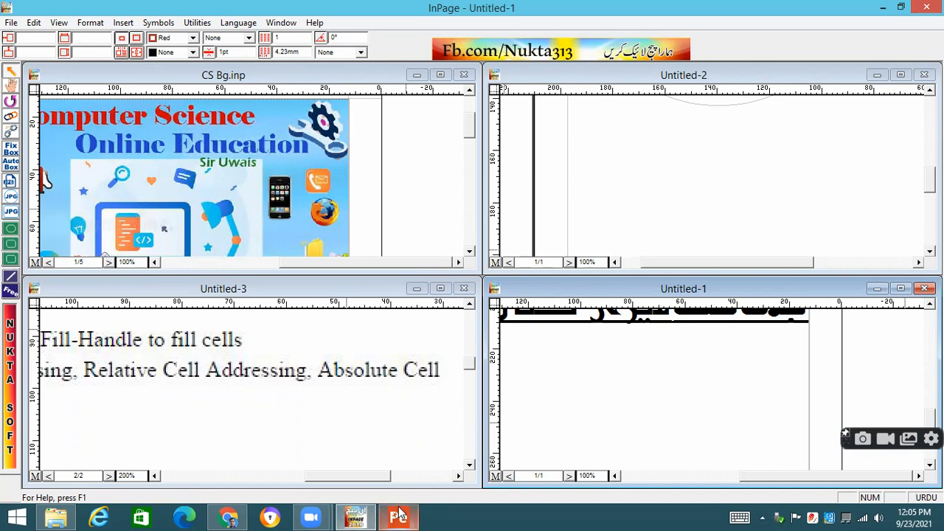
# - Switch to Chrome and check the "Changing Language" line in the Classroom material description
pyautogui.click(315, 469)
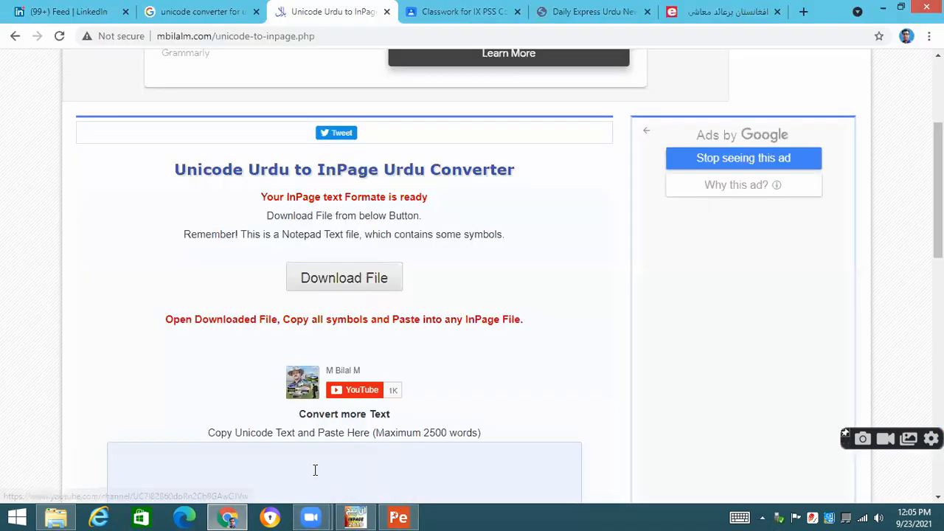
pyautogui.click(233, 516)
pyautogui.click(233, 517)
pyautogui.click(435, 23)
pyautogui.moveTo(164, 283); pyautogui.dragTo(2, 291)
pyautogui.click(242, 408)
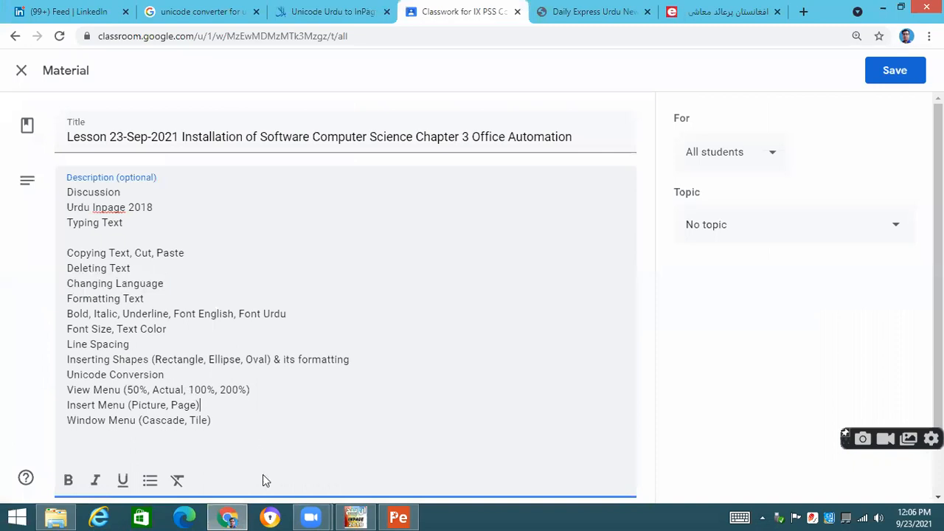
# - Switch to InPage, view the program's About information and close it
pyautogui.click(355, 516)
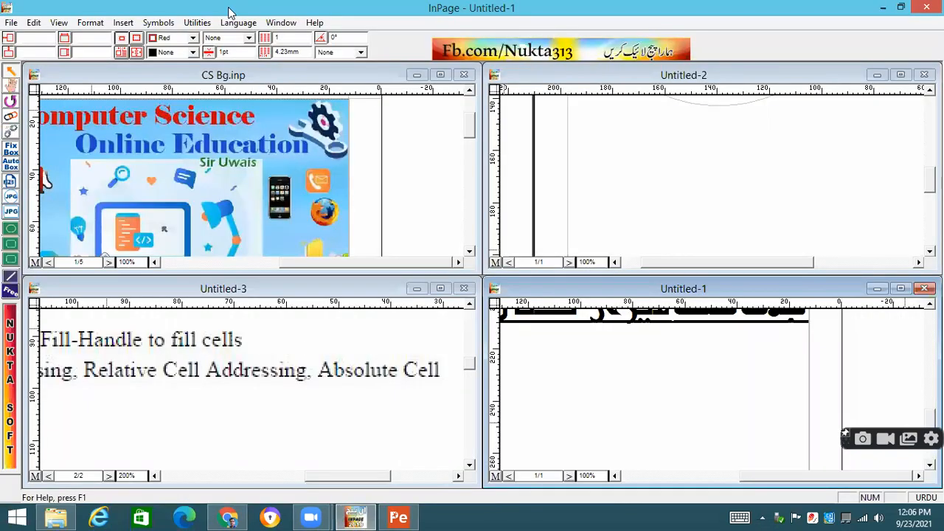
pyautogui.click(280, 22)
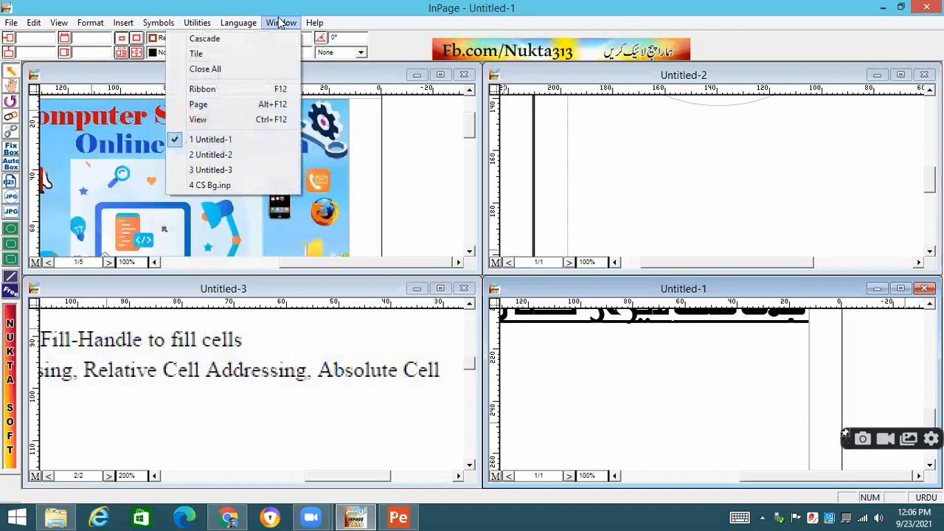
pyautogui.moveTo(315, 25)
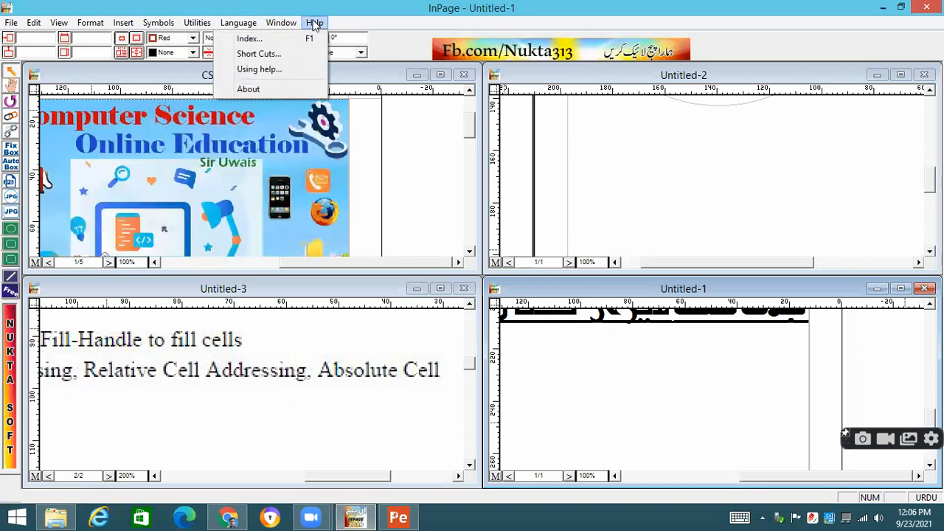
pyautogui.click(300, 87)
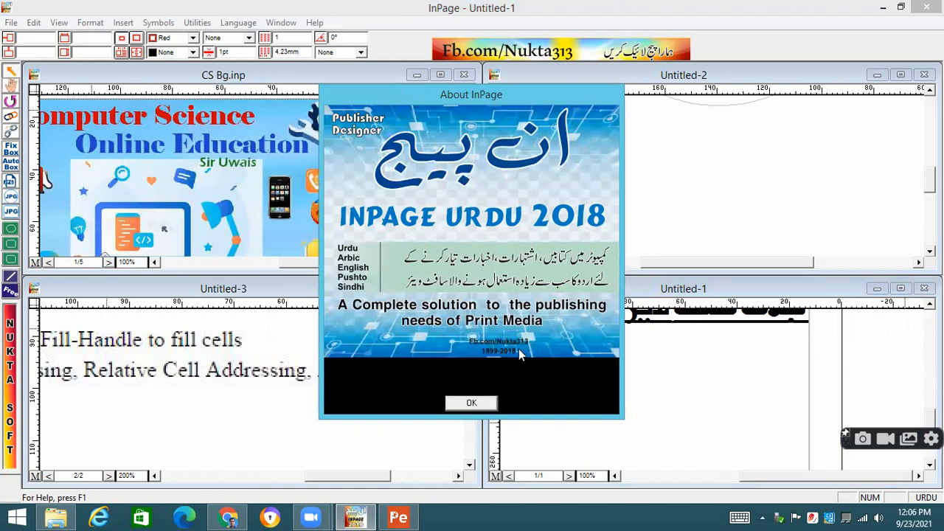
pyautogui.click(471, 402)
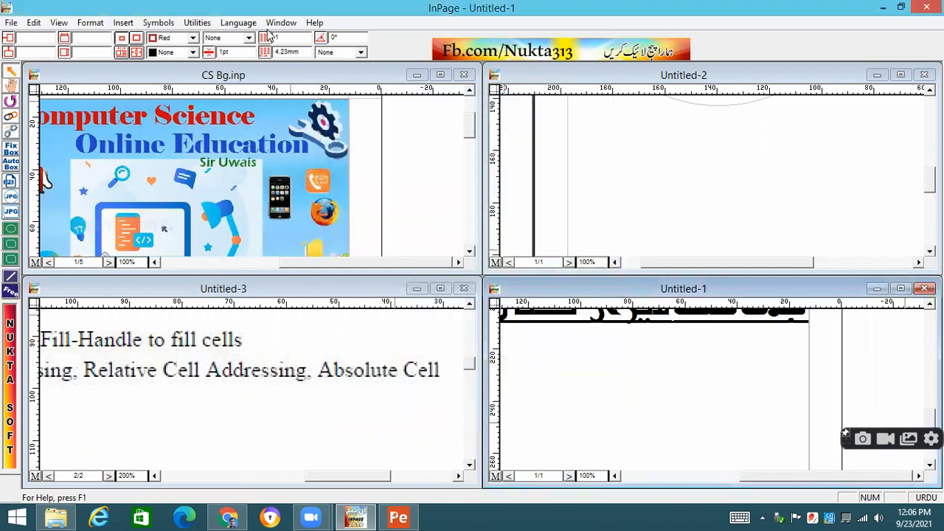
pyautogui.click(273, 24)
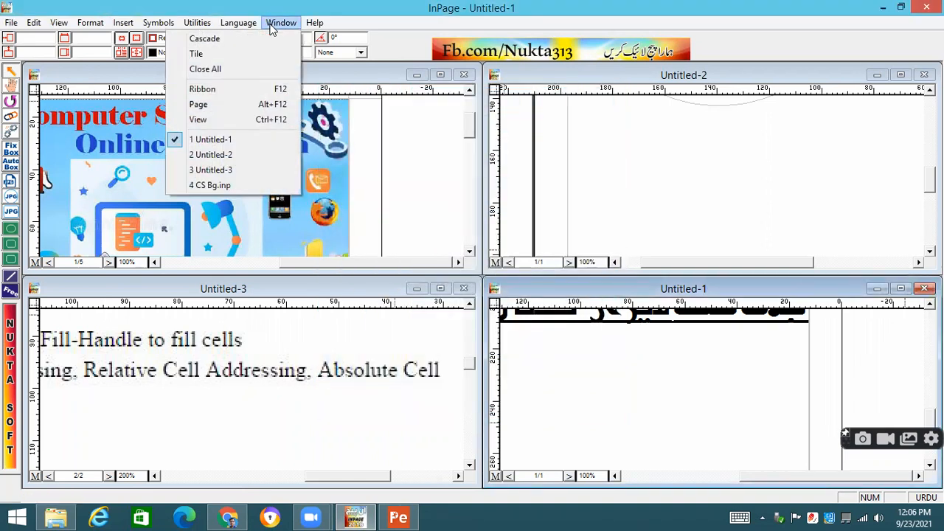
pyautogui.click(271, 28)
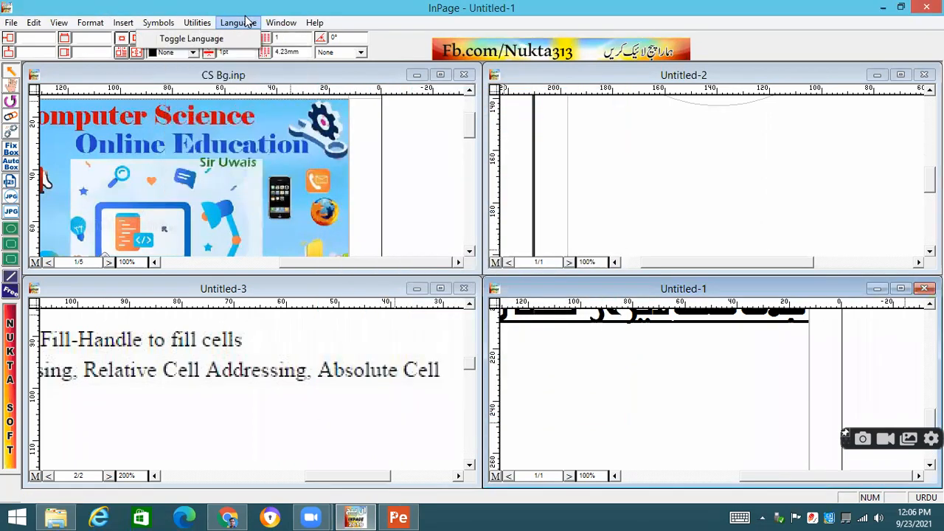
pyautogui.click(191, 23)
pyautogui.moveTo(130, 26)
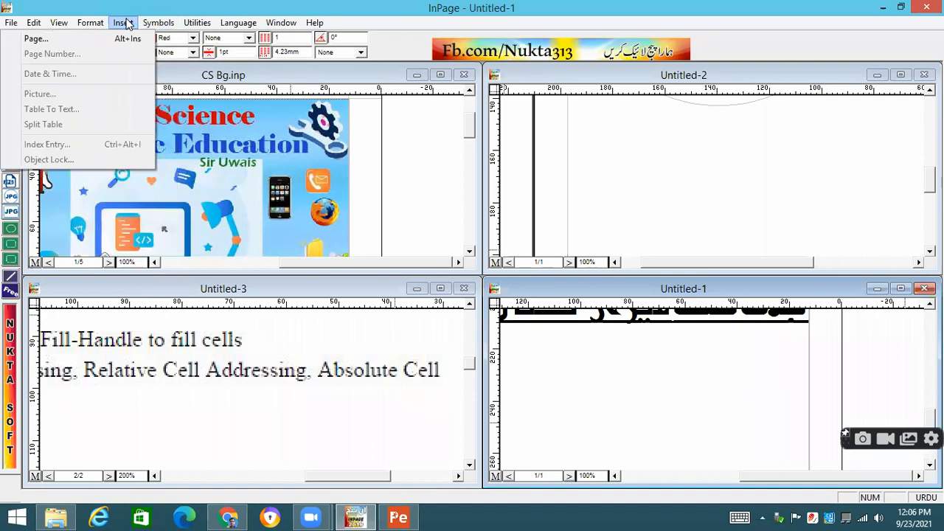
pyautogui.moveTo(193, 26)
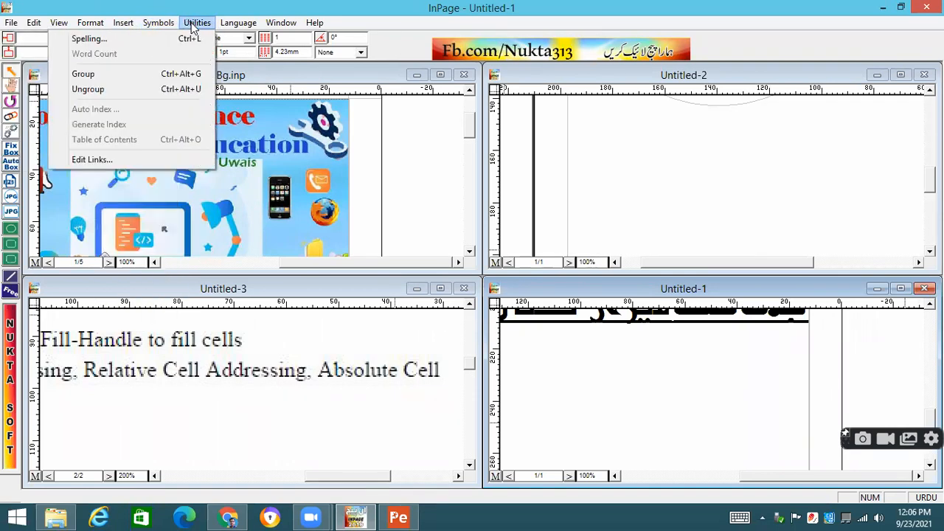